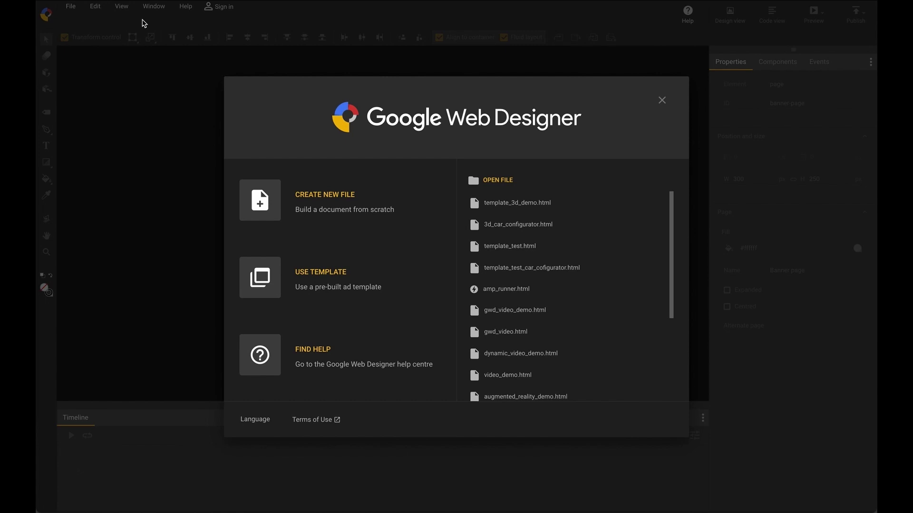
Create a new blank video ad file named gwd_video_demo with dimensions of 1920 x 1080.
{"action": "left_click", "coordinate": [323, 202]}
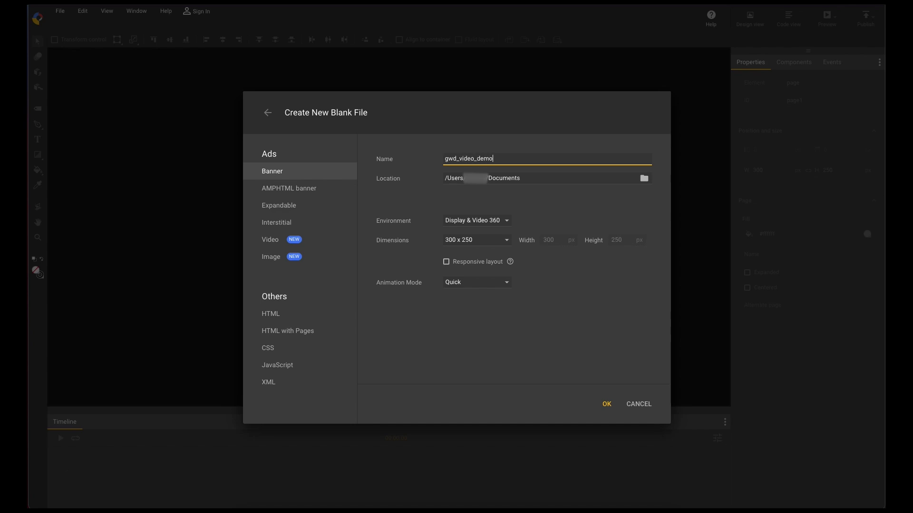
{"action": "left_click", "coordinate": [281, 239]}
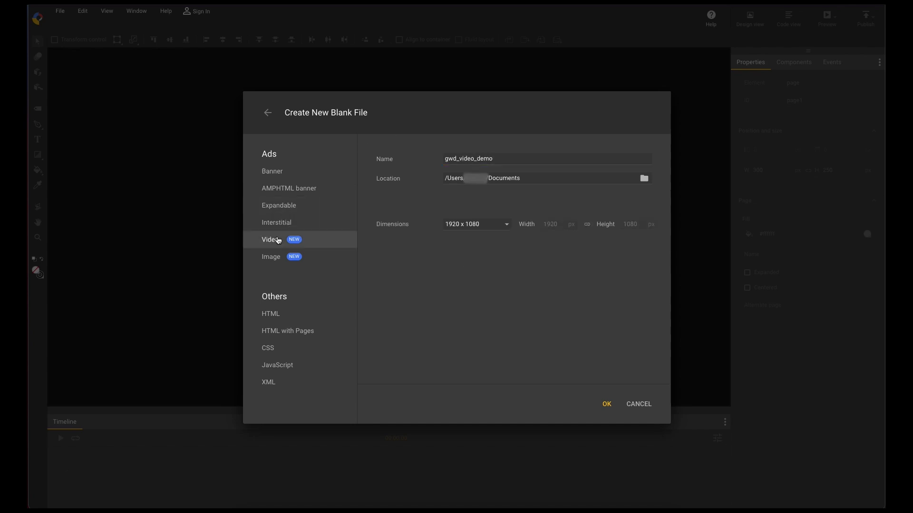
{"action": "left_click", "coordinate": [508, 227]}
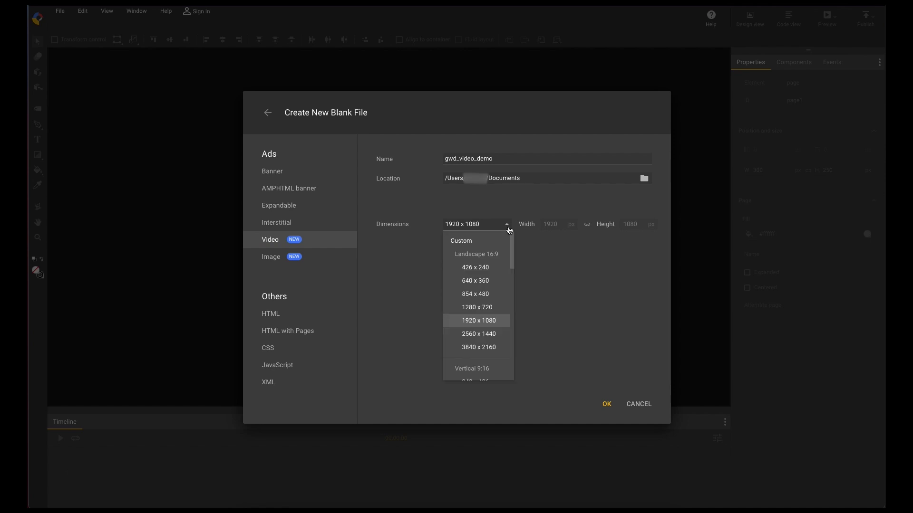
{"action": "left_click", "coordinate": [495, 322]}
{"action": "left_click", "coordinate": [607, 405]}
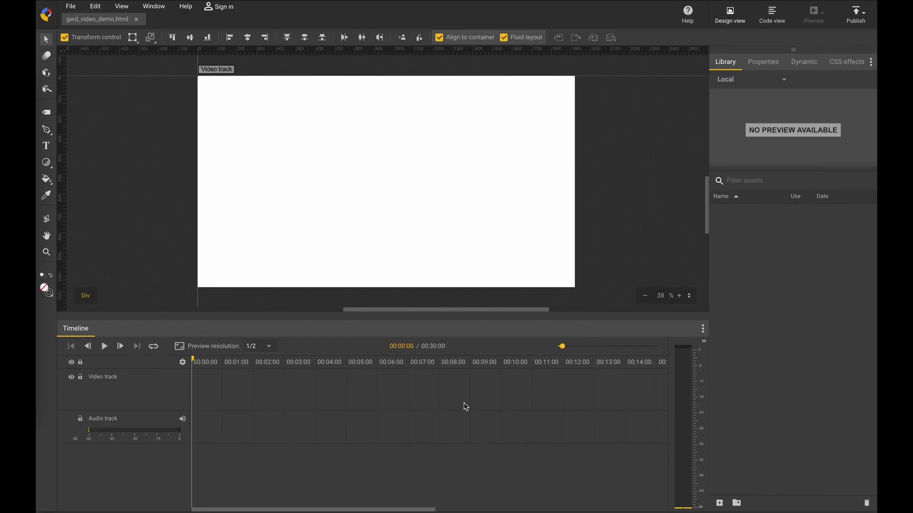
Identify the video and audio tracks in the timeline and set the preview resolution to 1/4.
{"action": "left_click", "coordinate": [128, 397]}
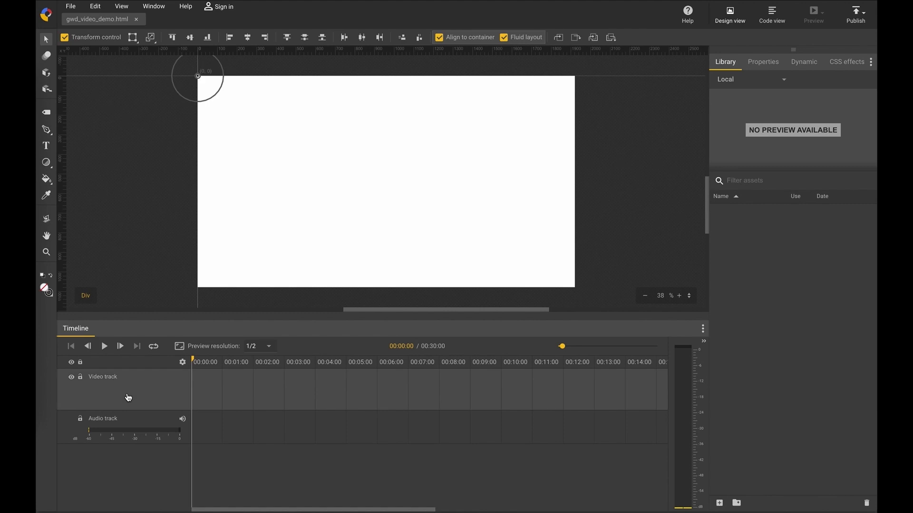
{"action": "left_click", "coordinate": [75, 431]}
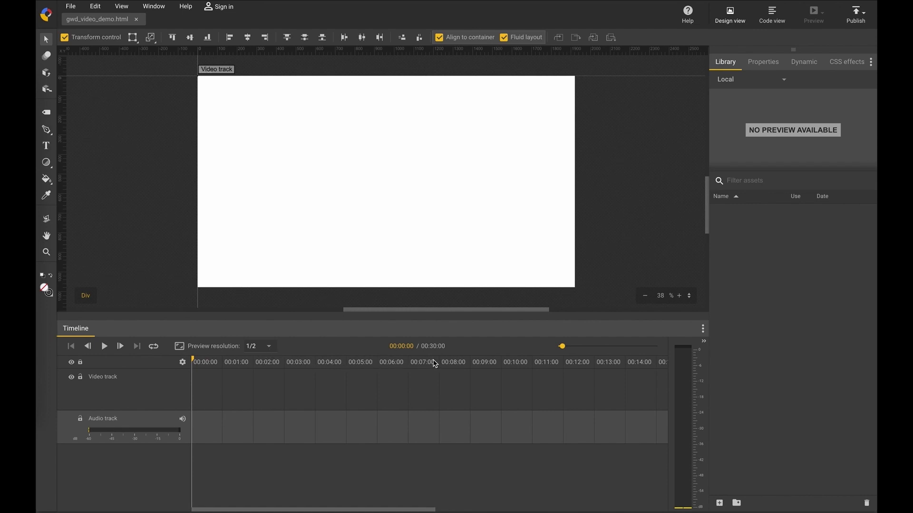
{"action": "left_click", "coordinate": [272, 348]}
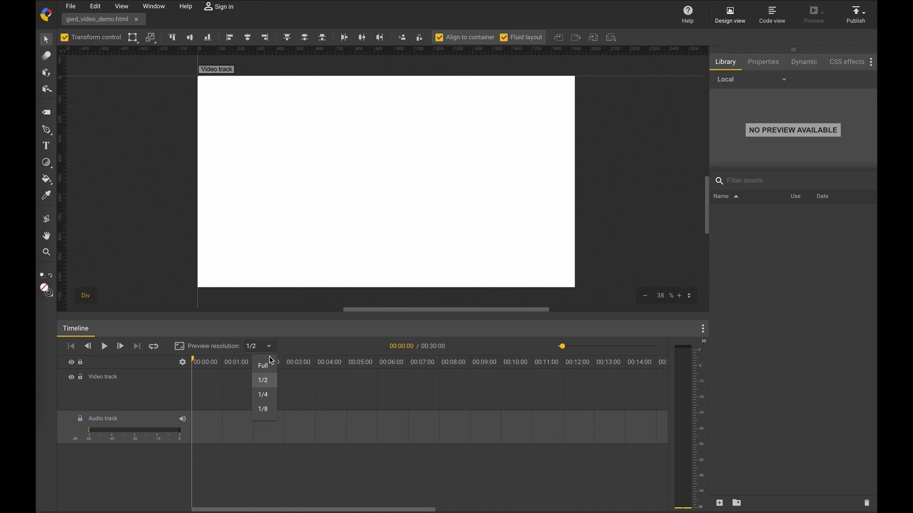
{"action": "left_click", "coordinate": [264, 395]}
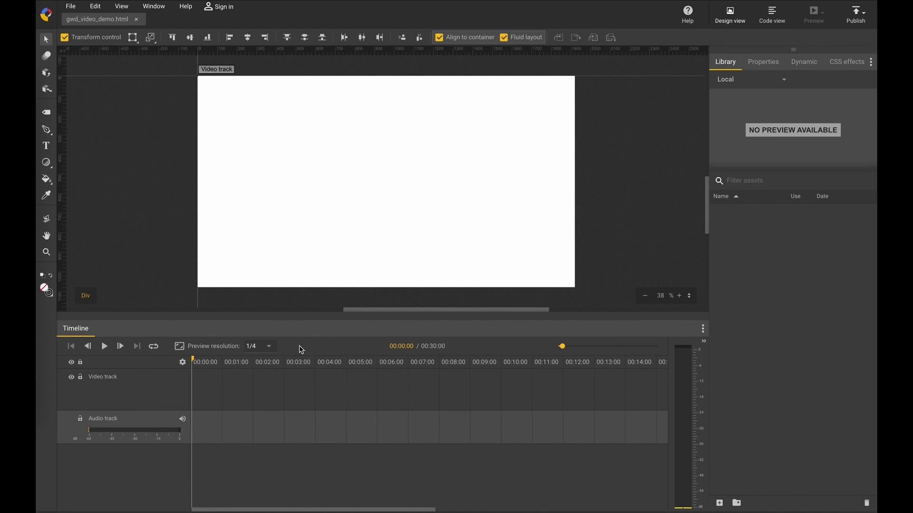
Import all media files from the Dynamic_Video_Car_Assets folder into the asset library.
{"action": "key", "text": "ctrl+Up"}
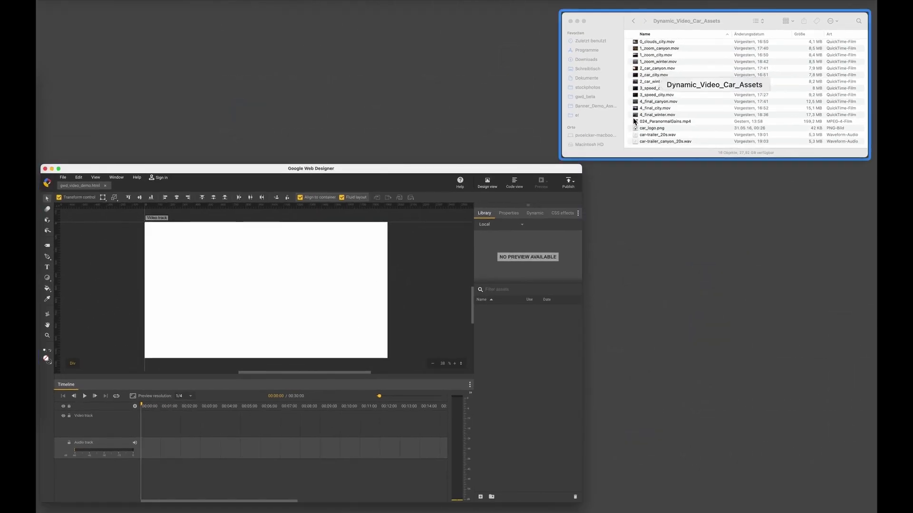
{"action": "left_click", "coordinate": [644, 115]}
{"action": "left_click", "coordinate": [528, 88]}
{"action": "scroll", "coordinate": [532, 143], "scroll_direction": "down", "scroll_amount": 1}
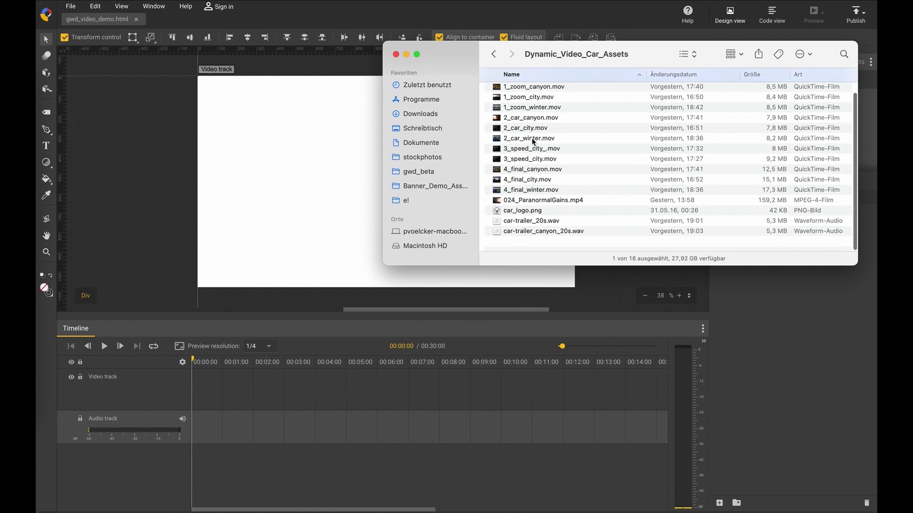
{"action": "left_click", "coordinate": [525, 241], "text": "shift"}
{"action": "left_click_drag", "start_coordinate": [525, 241], "coordinate": [762, 331]}
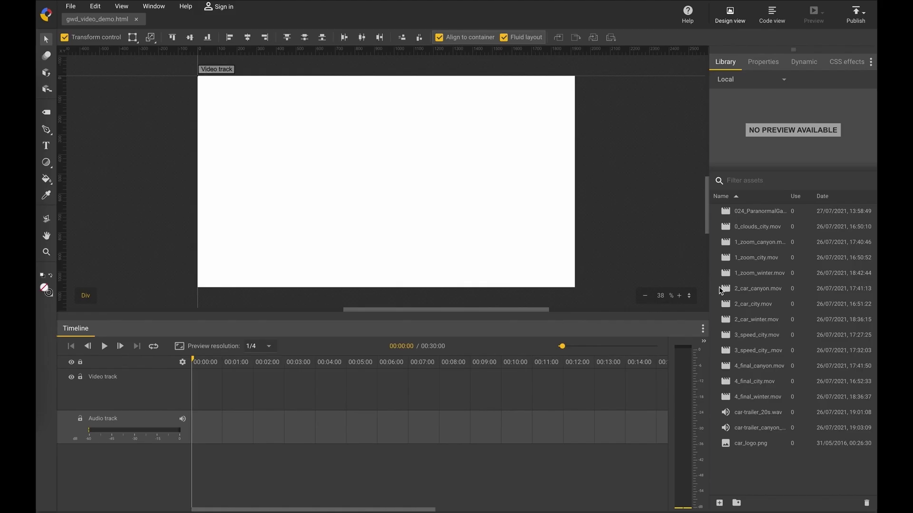
Place 0_clouds_city.mov at the start of the video track.
{"action": "left_click_drag", "start_coordinate": [759, 233], "coordinate": [194, 387]}
{"action": "left_click_drag", "start_coordinate": [565, 348], "coordinate": [581, 347]}
{"action": "left_click", "coordinate": [247, 386]}
{"action": "left_click", "coordinate": [239, 388]}
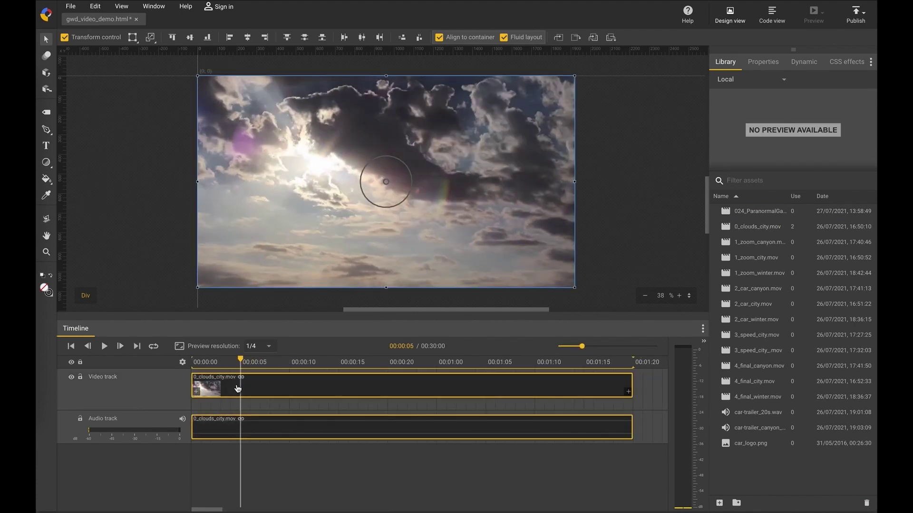
Add 1_zoom_city.mov right after the clouds clip, followed by 2_car_city.mov on the video track.
{"action": "left_click", "coordinate": [758, 258]}
{"action": "left_click_drag", "start_coordinate": [758, 259], "coordinate": [635, 383]}
{"action": "scroll", "coordinate": [582, 385], "scroll_direction": "right", "scroll_amount": 5}
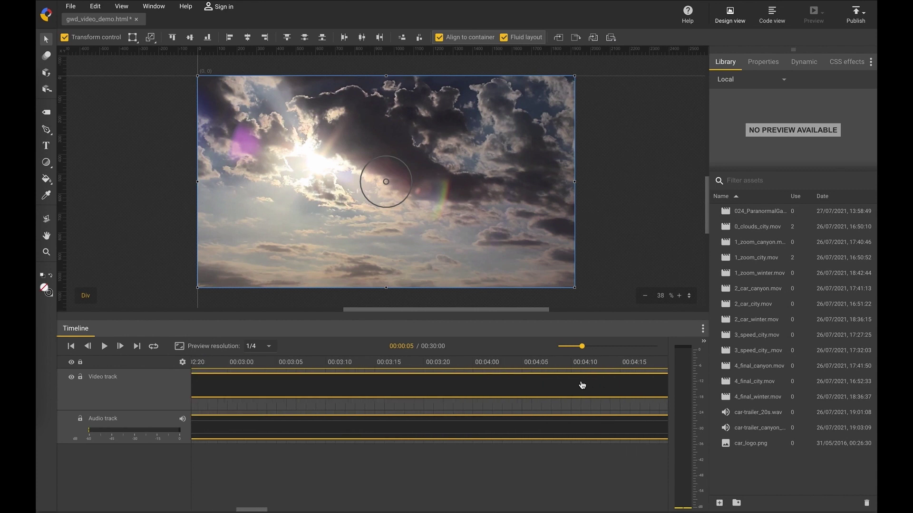
{"action": "scroll", "coordinate": [582, 386], "scroll_direction": "right", "scroll_amount": 5}
{"action": "left_click", "coordinate": [748, 304]}
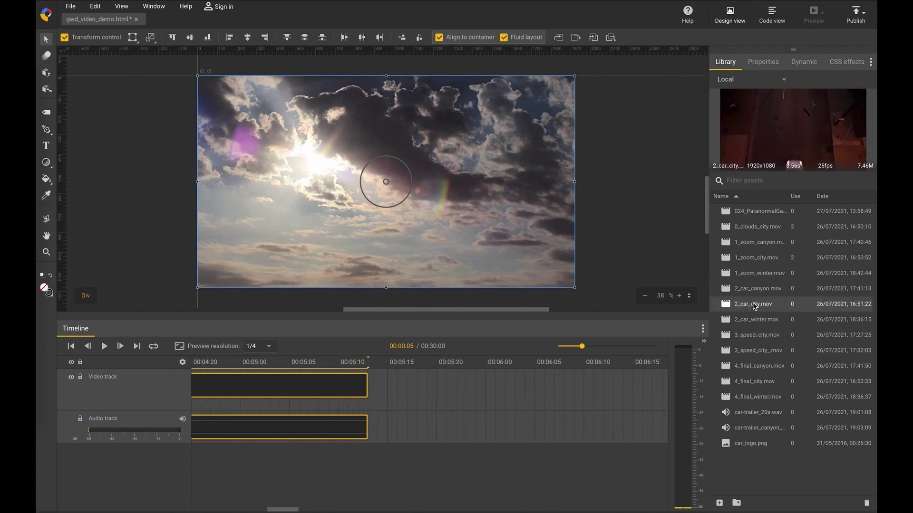
{"action": "left_click_drag", "start_coordinate": [748, 304], "coordinate": [409, 383]}
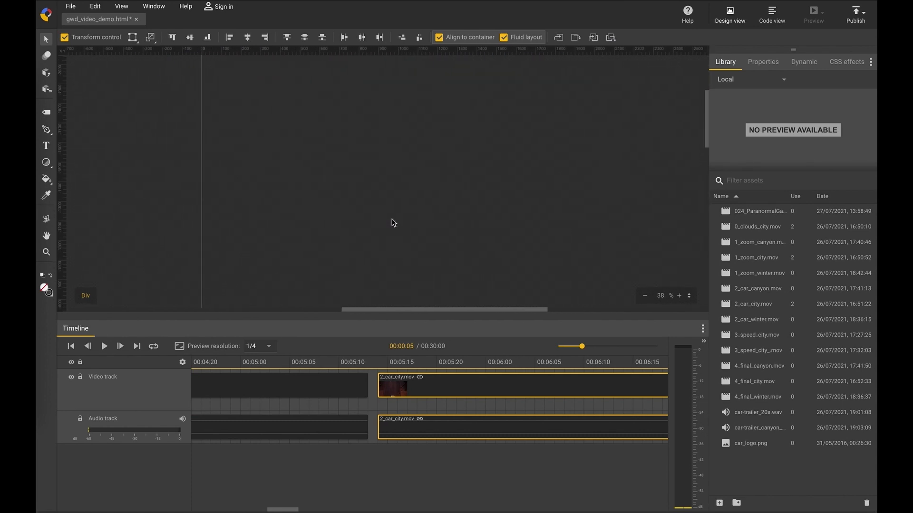
Play the three-clip sequence from the beginning and return the playhead to 00:00:00.
{"action": "scroll", "coordinate": [392, 219], "scroll_direction": "right", "scroll_amount": 1}
{"action": "scroll", "coordinate": [391, 218], "scroll_direction": "up", "scroll_amount": 1}
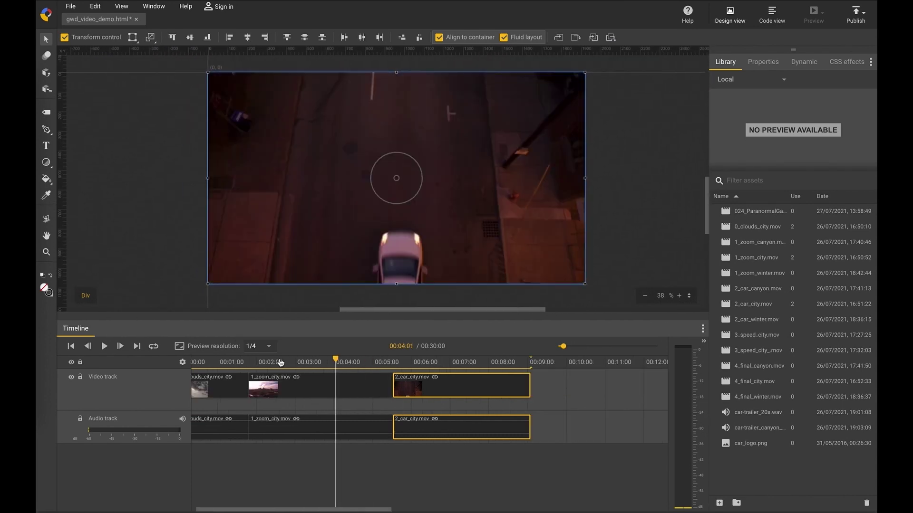
{"action": "left_click_drag", "start_coordinate": [280, 362], "coordinate": [185, 361]}
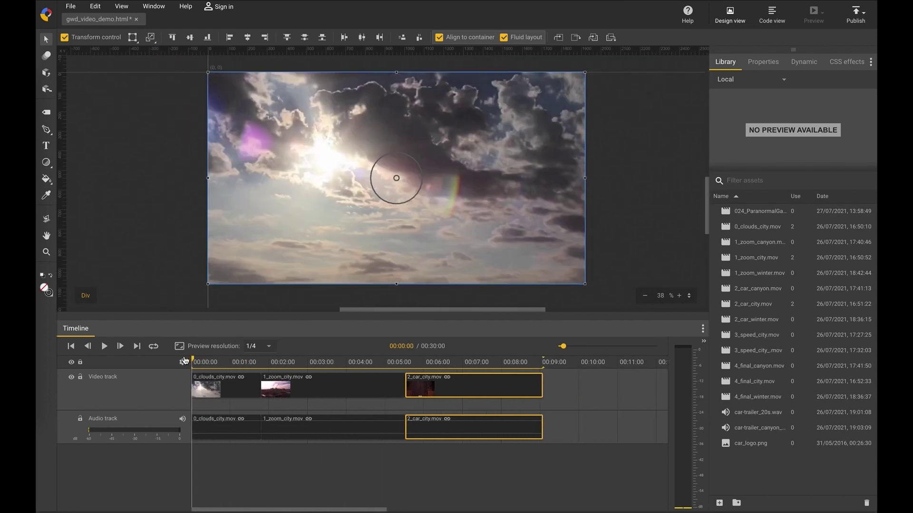
{"action": "left_click", "coordinate": [104, 346]}
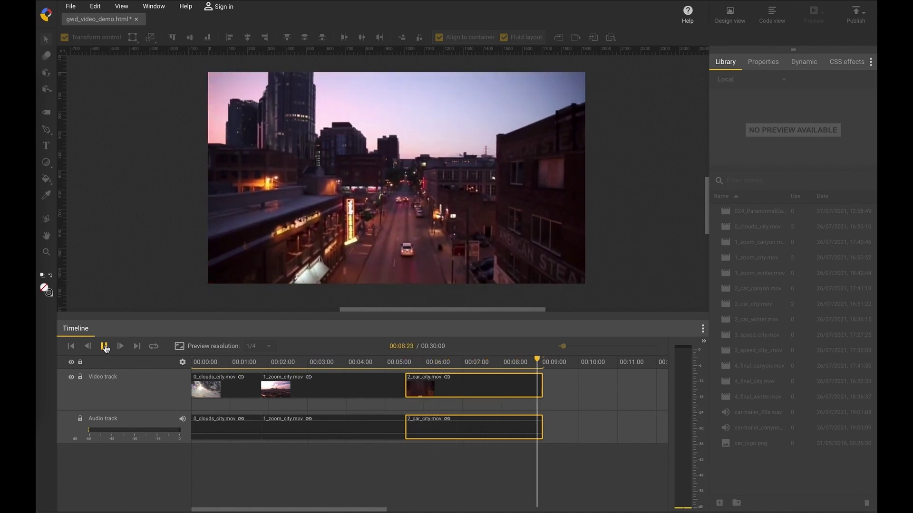
{"action": "left_click", "coordinate": [104, 346]}
{"action": "left_click", "coordinate": [195, 364]}
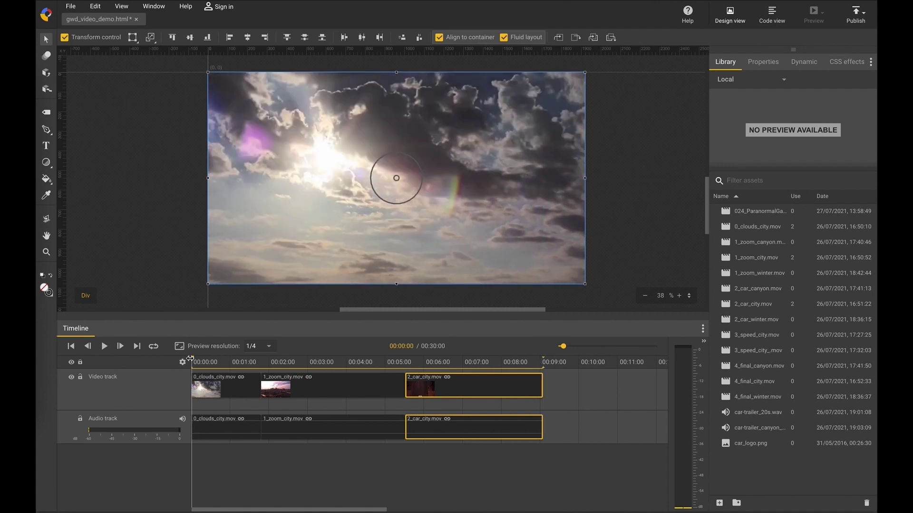
Draw a small oval mask on the video track over the clouds clip and move it to the centre of the frame.
{"action": "left_click", "coordinate": [229, 393]}
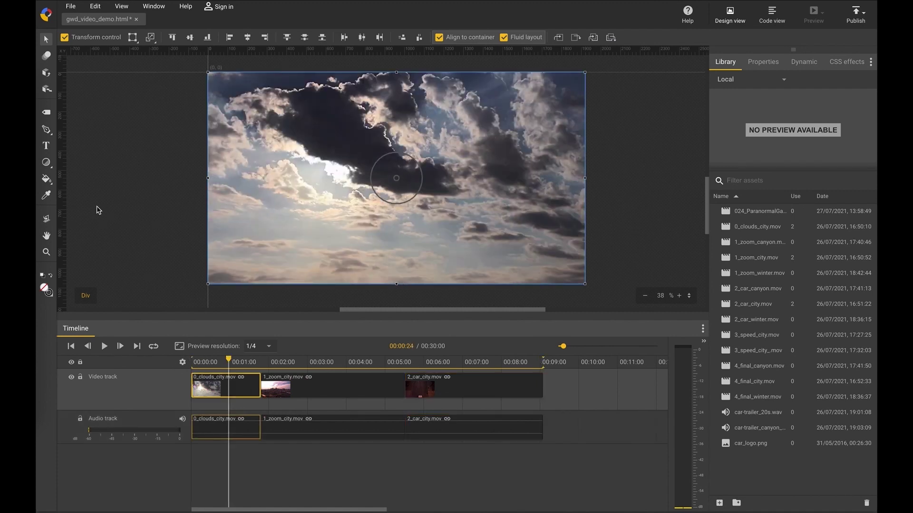
{"action": "left_click", "coordinate": [46, 163]}
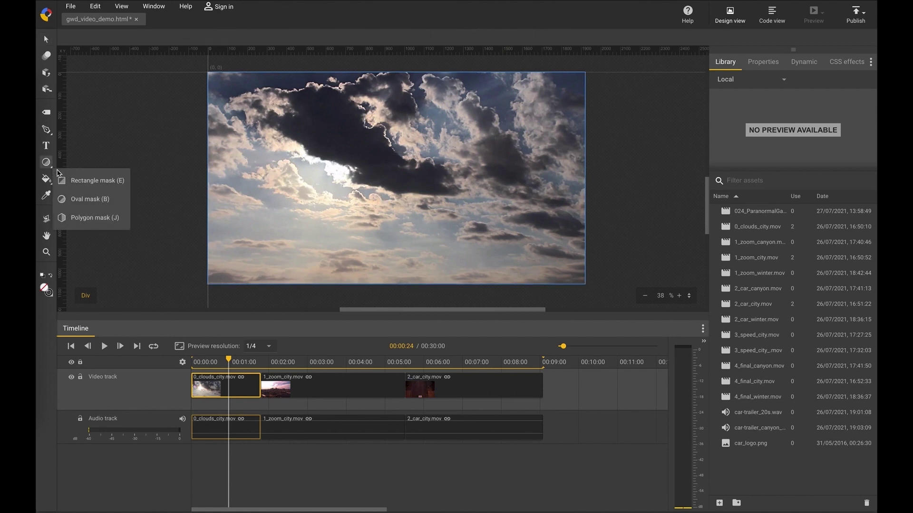
{"action": "right_click", "coordinate": [247, 197]}
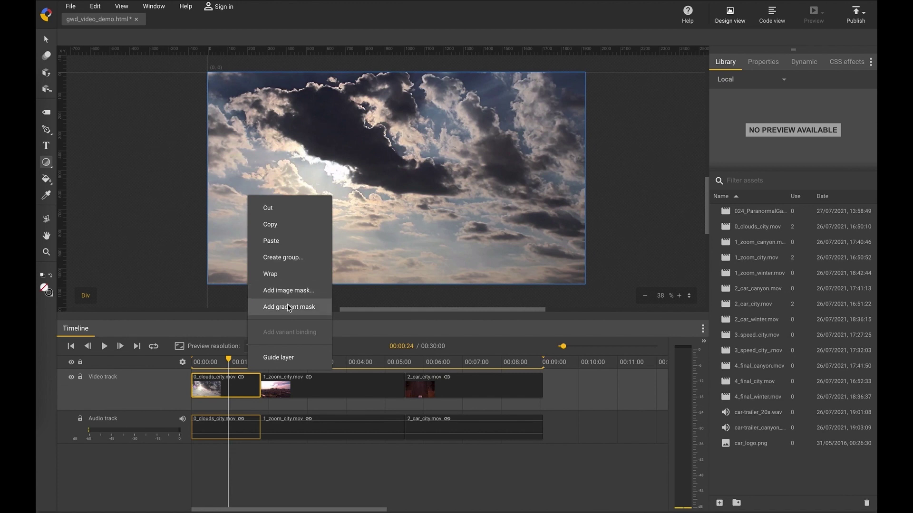
{"action": "left_click", "coordinate": [49, 164]}
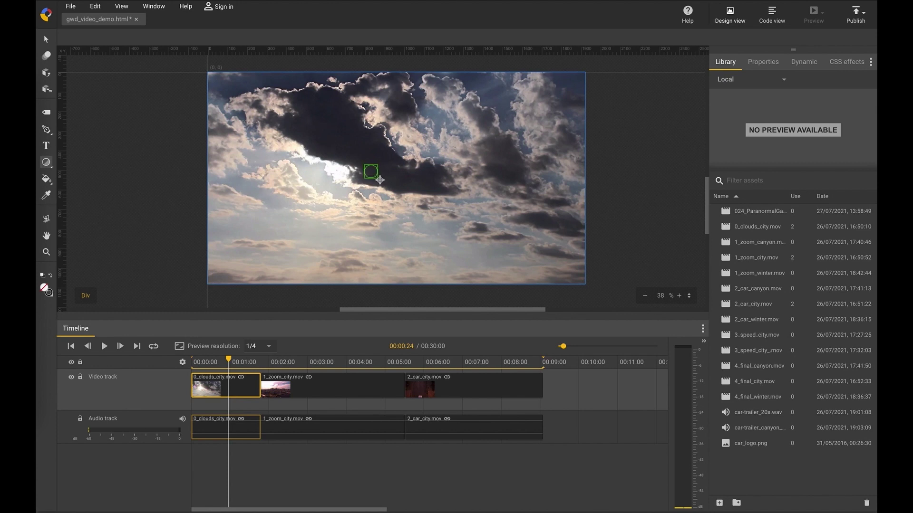
{"action": "left_click_drag", "start_coordinate": [380, 180], "coordinate": [385, 184]}
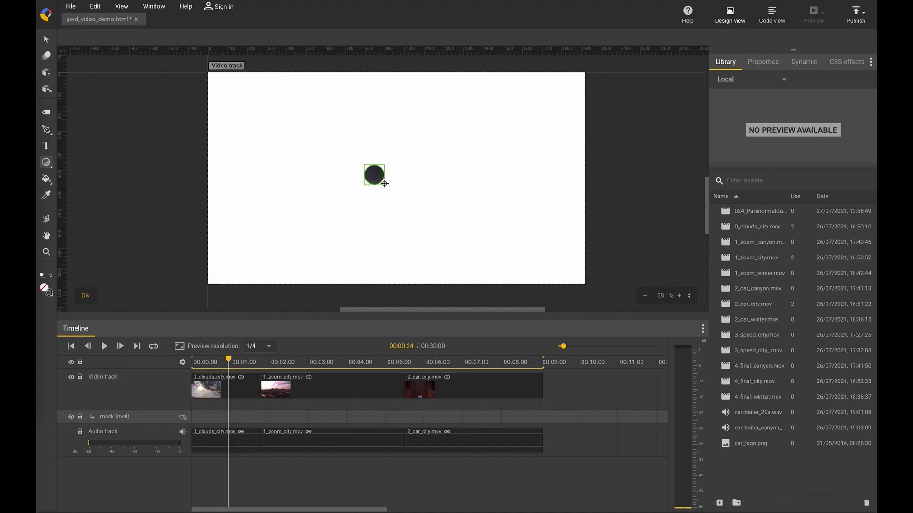
{"action": "key", "text": "v"}
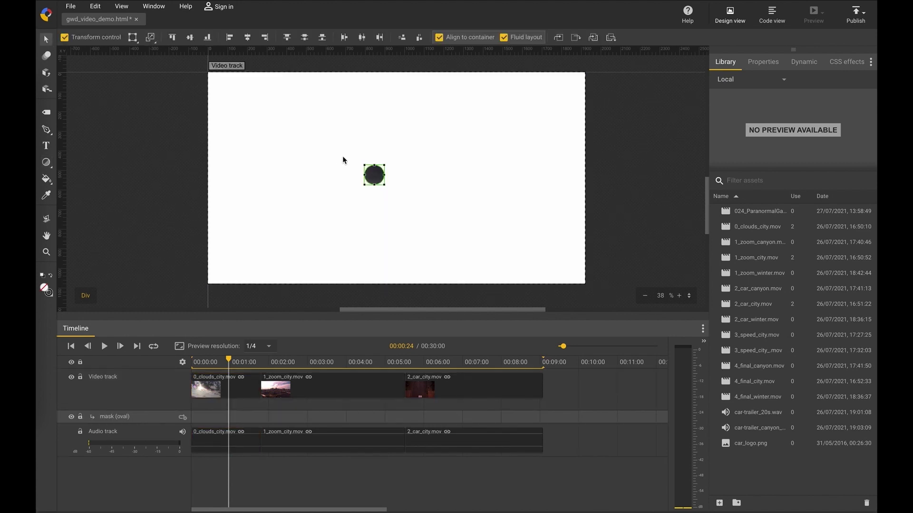
{"action": "left_click_drag", "start_coordinate": [374, 174], "coordinate": [394, 175]}
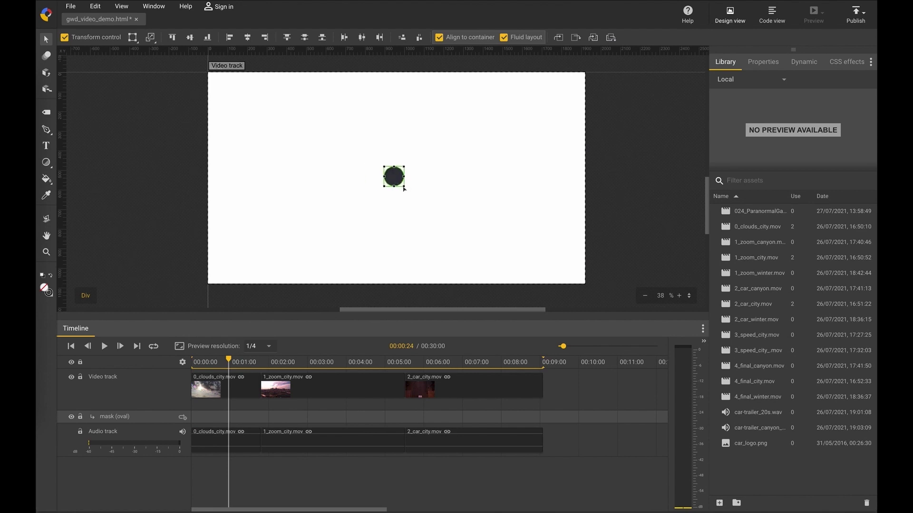
Insert a mask keyframe at 00:00:10 and enlarge the oval there until it covers the whole frame.
{"action": "left_click_drag", "start_coordinate": [232, 362], "coordinate": [184, 361]}
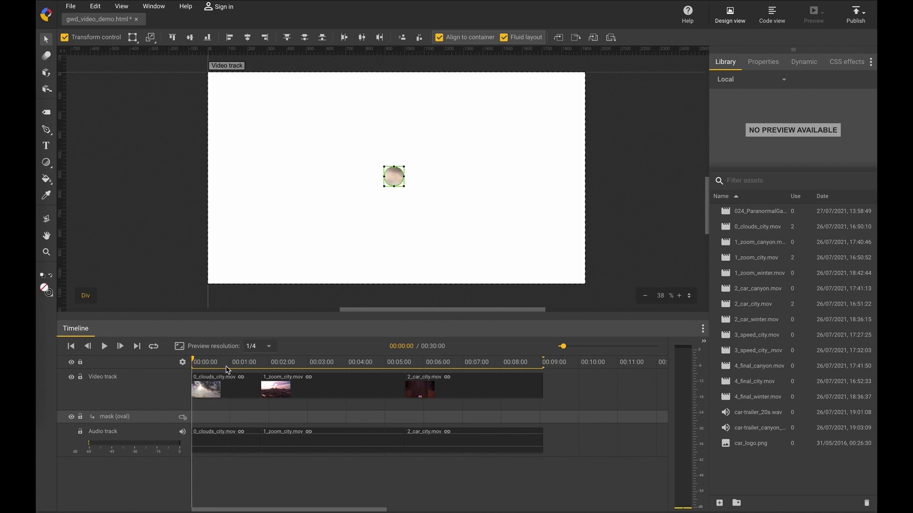
{"action": "left_click", "coordinate": [208, 419]}
{"action": "left_click", "coordinate": [208, 417]}
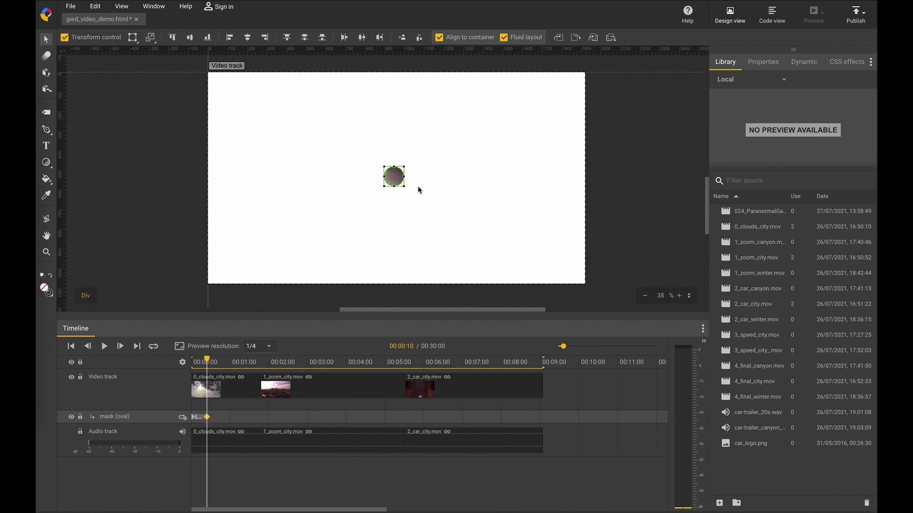
{"action": "left_click_drag", "start_coordinate": [405, 177], "coordinate": [650, 187]}
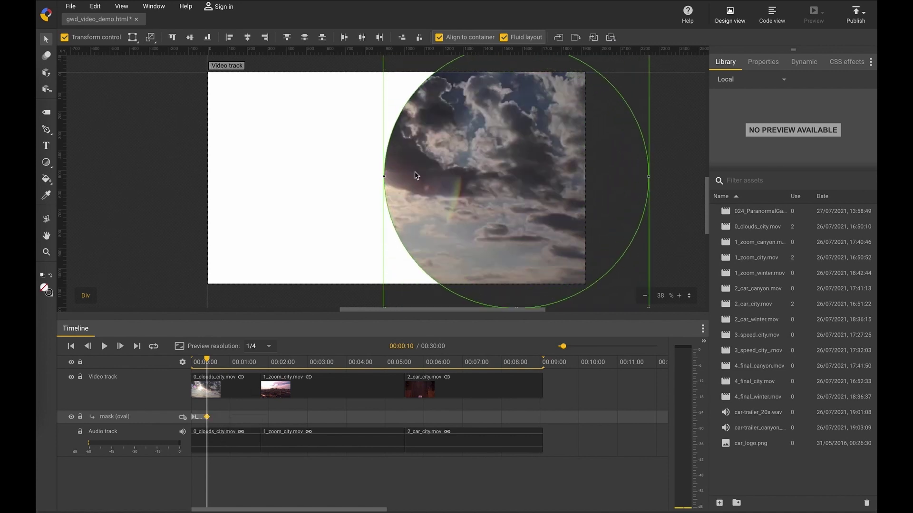
{"action": "left_click_drag", "start_coordinate": [385, 178], "coordinate": [178, 184]}
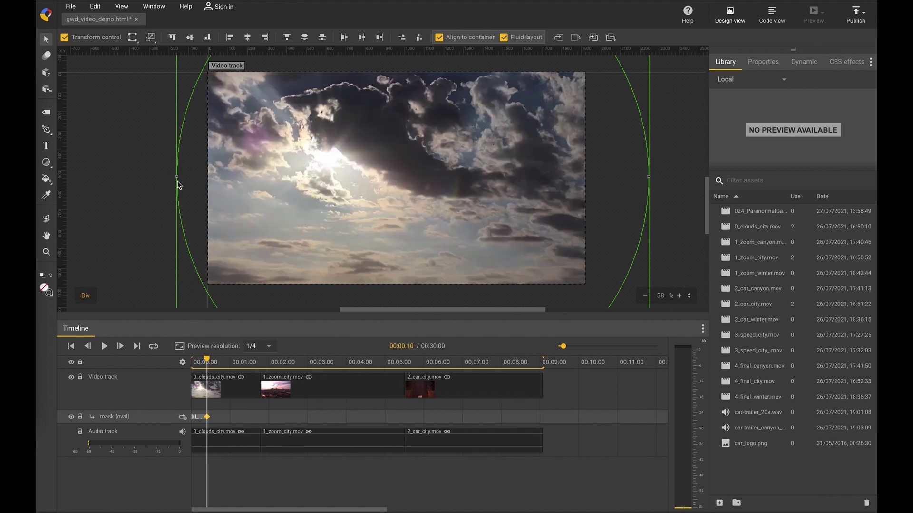
Play the sequence from the start to review the mask's opening animation.
{"action": "left_click_drag", "start_coordinate": [208, 361], "coordinate": [188, 365]}
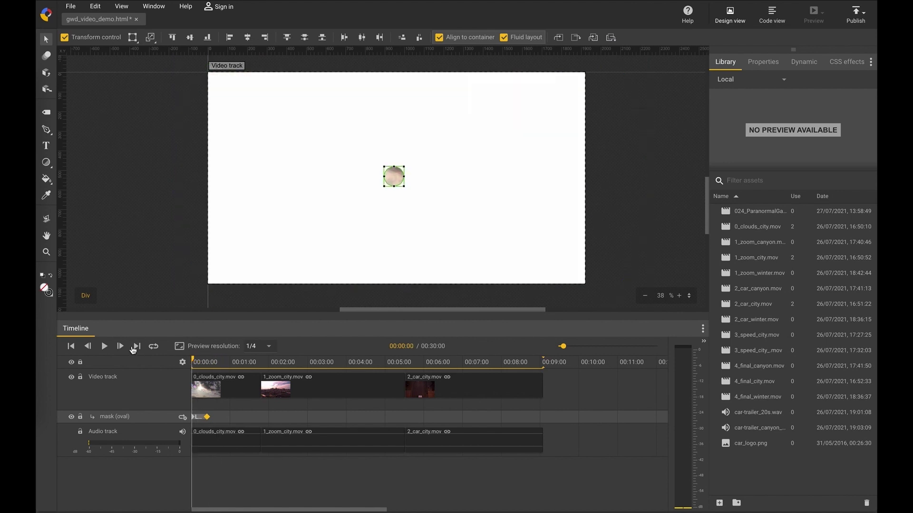
{"action": "left_click", "coordinate": [104, 346]}
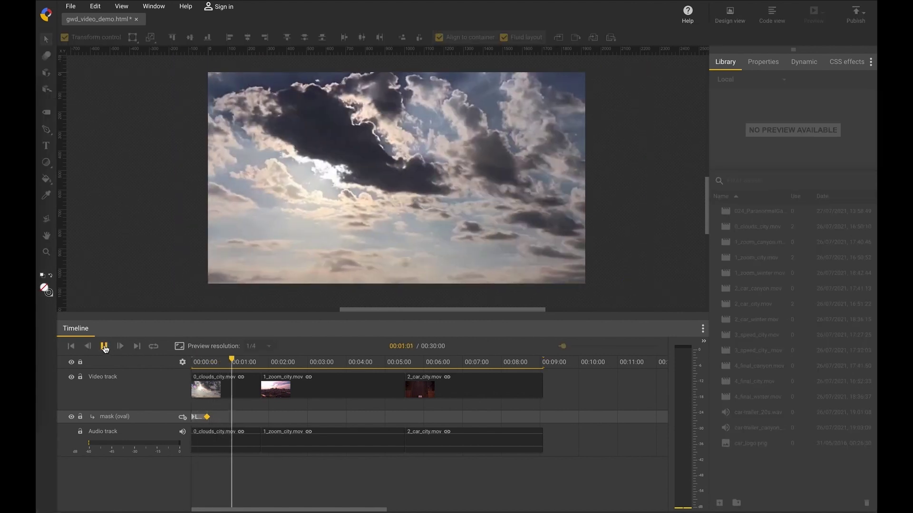
{"action": "key", "text": "space"}
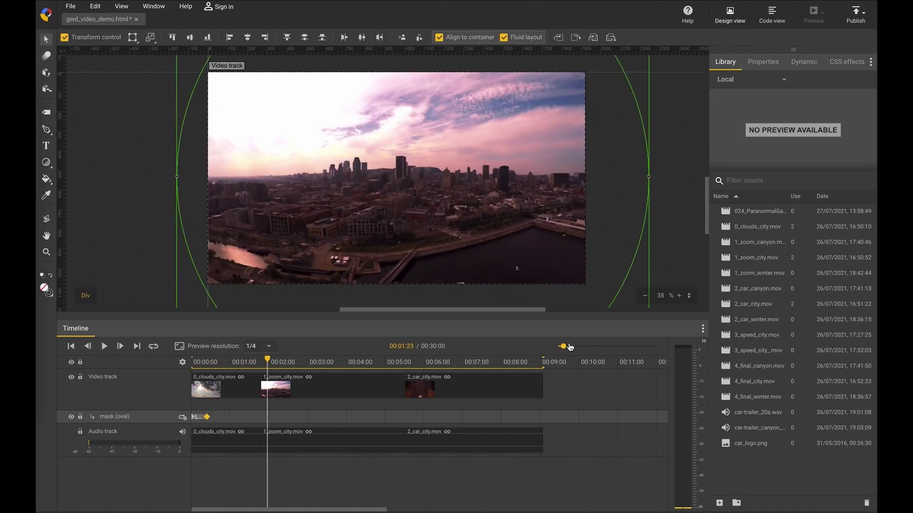
Shorten the oval mask animation so its end keyframe sits at about 00:00:05, and set its easing to Ease-in-out.
{"action": "left_click_drag", "start_coordinate": [565, 350], "coordinate": [572, 348]}
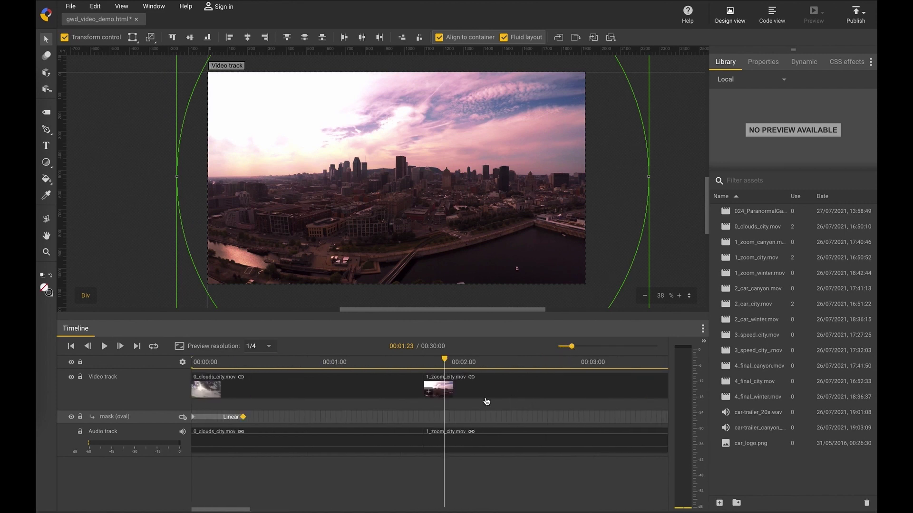
{"action": "left_click", "coordinate": [218, 420]}
{"action": "left_click", "coordinate": [206, 418]}
{"action": "right_click", "coordinate": [206, 418]}
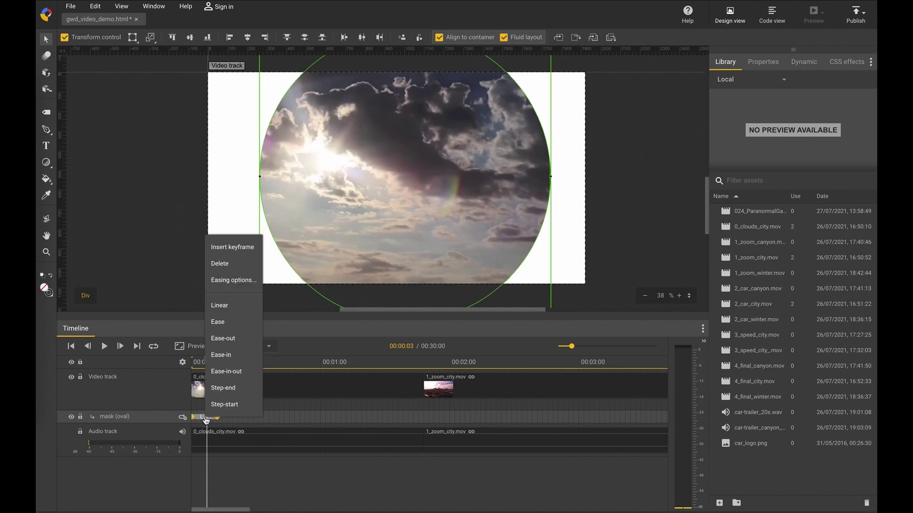
{"action": "left_click", "coordinate": [220, 372]}
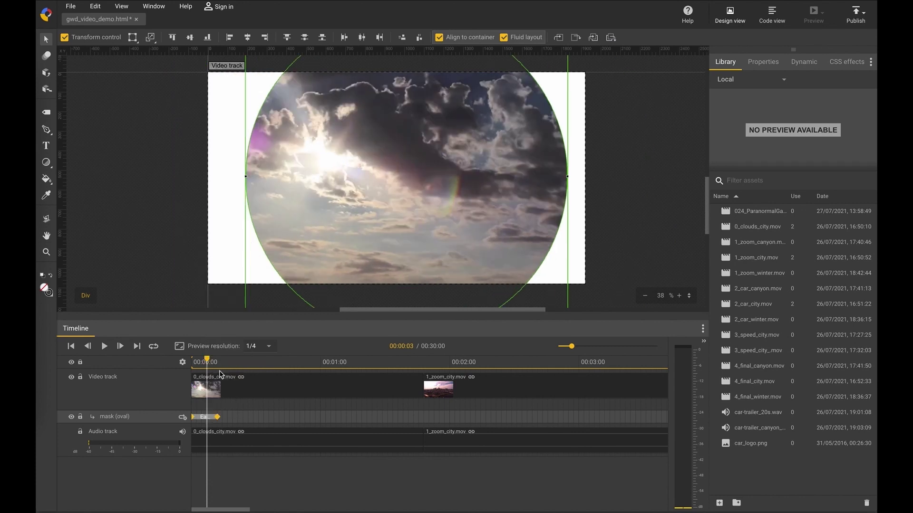
Play the sequence from 00:00:00 to review the faster, eased mask reveal.
{"action": "left_click_drag", "start_coordinate": [207, 362], "coordinate": [188, 364]}
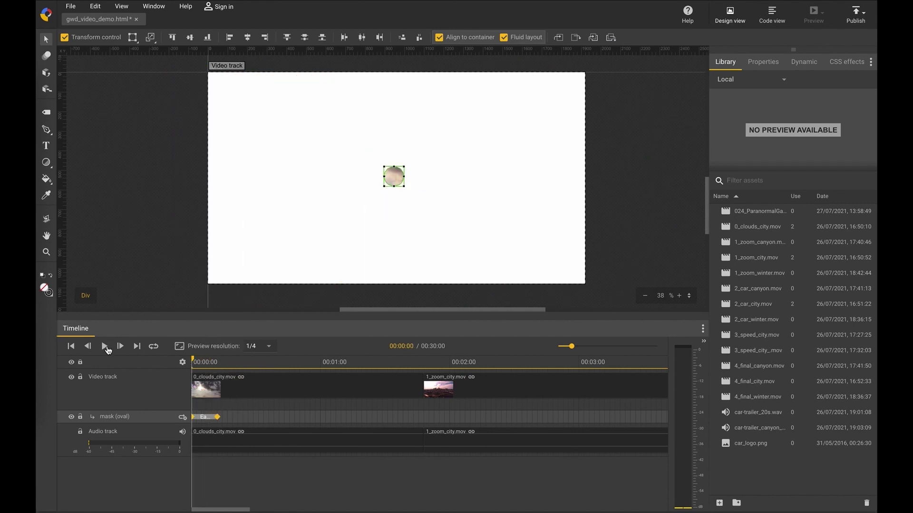
{"action": "left_click", "coordinate": [104, 347]}
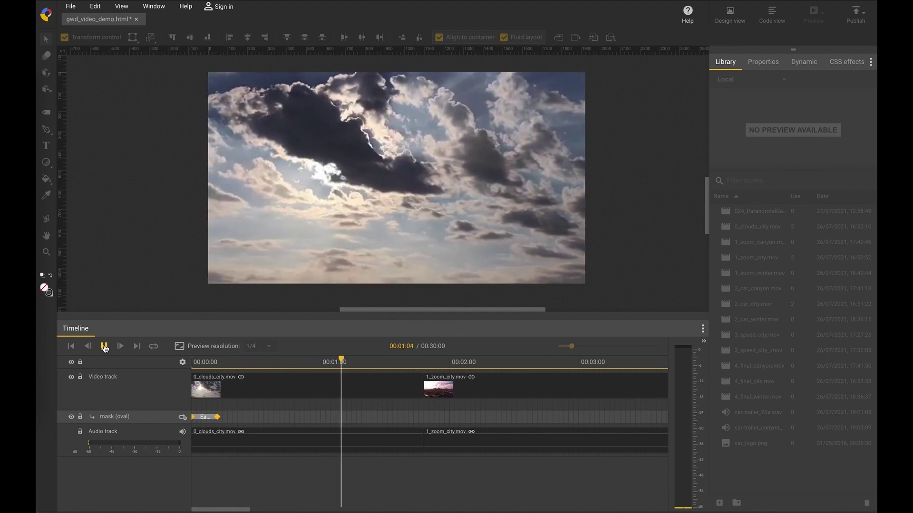
{"action": "left_click", "coordinate": [104, 347]}
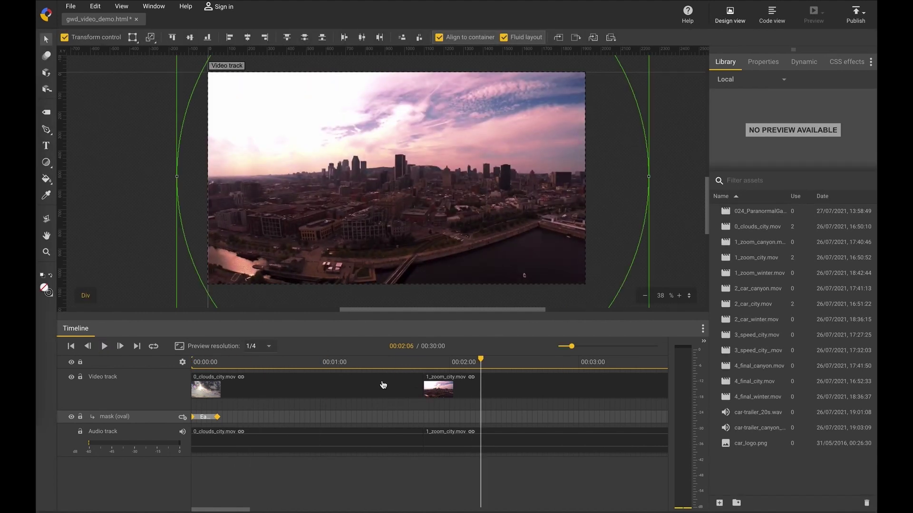
Add a second audio track and place car-trailer_20s.wav on it, starting at the beginning of the timeline.
{"action": "right_click", "coordinate": [153, 466]}
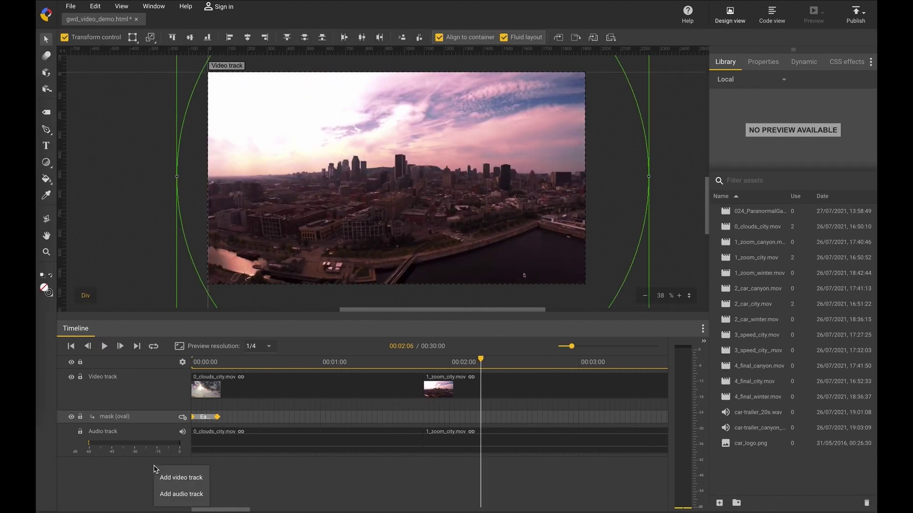
{"action": "left_click", "coordinate": [167, 495]}
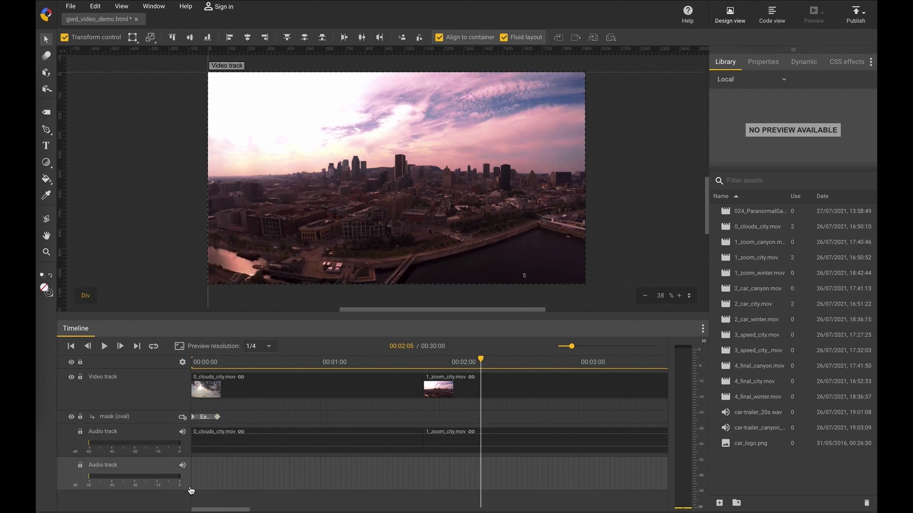
{"action": "left_click_drag", "start_coordinate": [756, 412], "coordinate": [251, 478]}
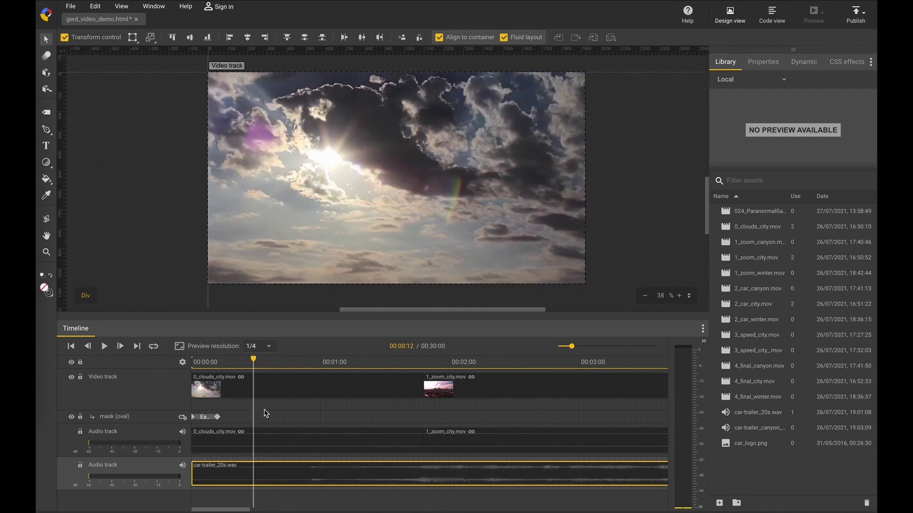
Play the sequence from 00:00:00 to check how the clips run with the trailer soundtrack.
{"action": "left_click", "coordinate": [198, 362]}
{"action": "left_click_drag", "start_coordinate": [199, 363], "coordinate": [190, 364]}
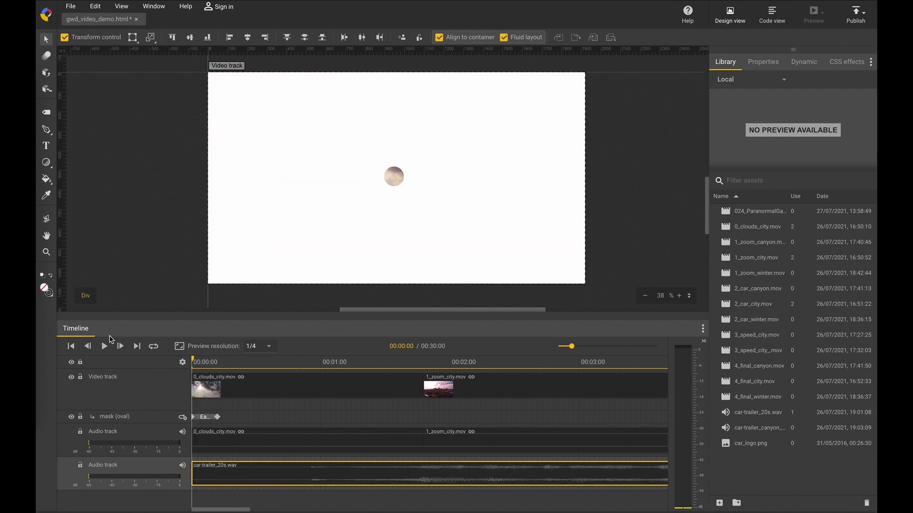
{"action": "left_click", "coordinate": [105, 346]}
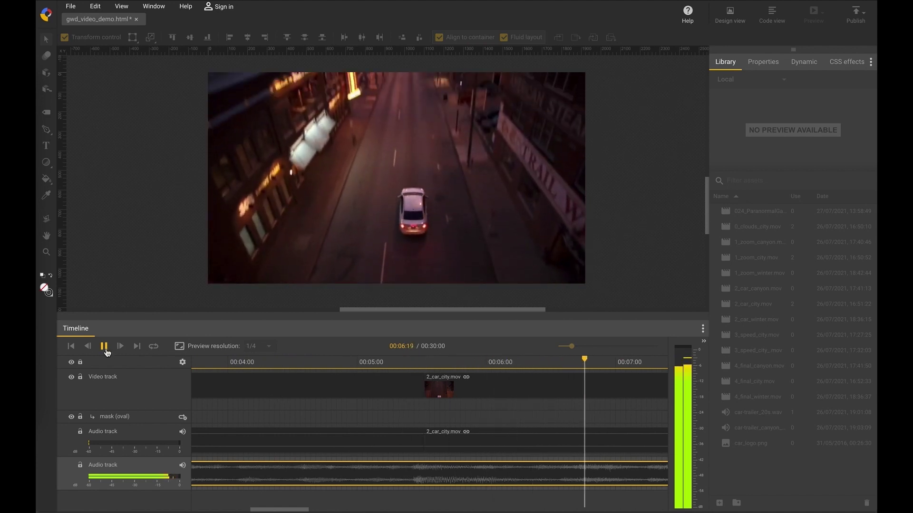
{"action": "left_click", "coordinate": [104, 346]}
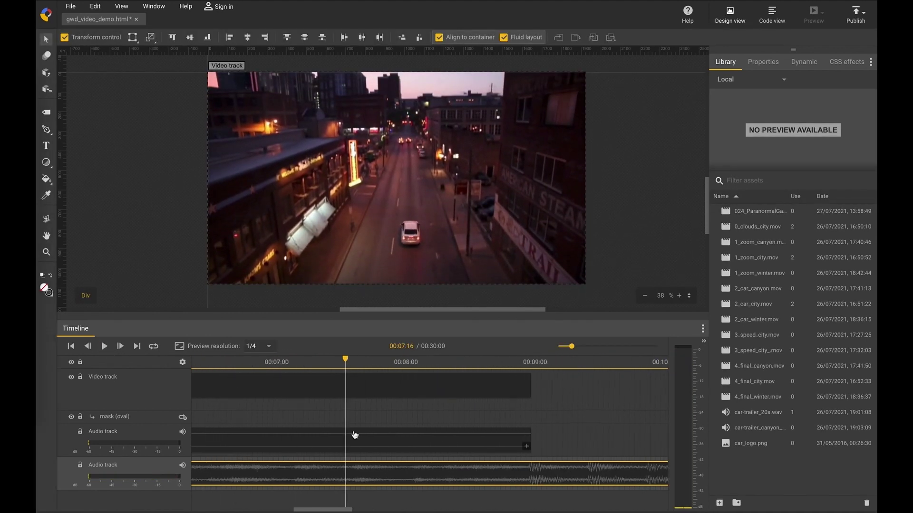
Play the cut from the clouds clip to the 1_zoom_city.mov clip, starting at 00:01:20.
{"action": "scroll", "coordinate": [355, 435], "scroll_direction": "left", "scroll_amount": 10}
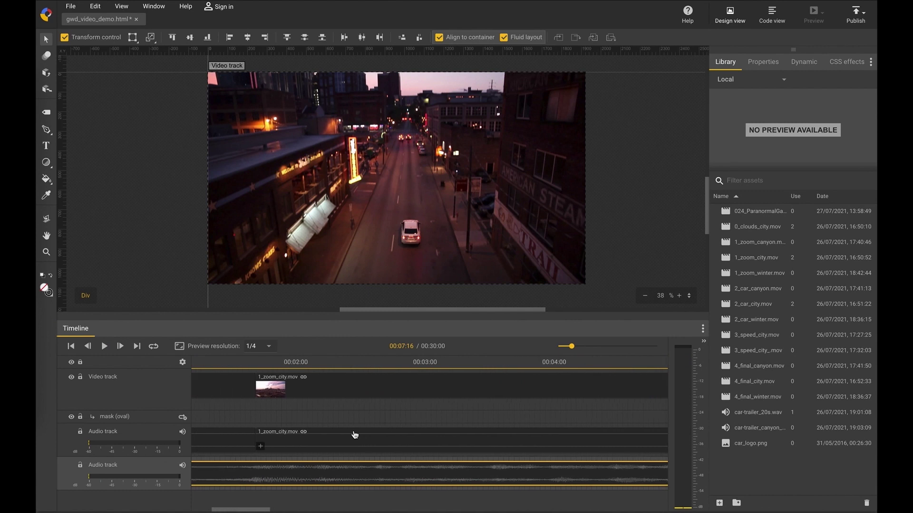
{"action": "scroll", "coordinate": [355, 435], "scroll_direction": "left", "scroll_amount": 4}
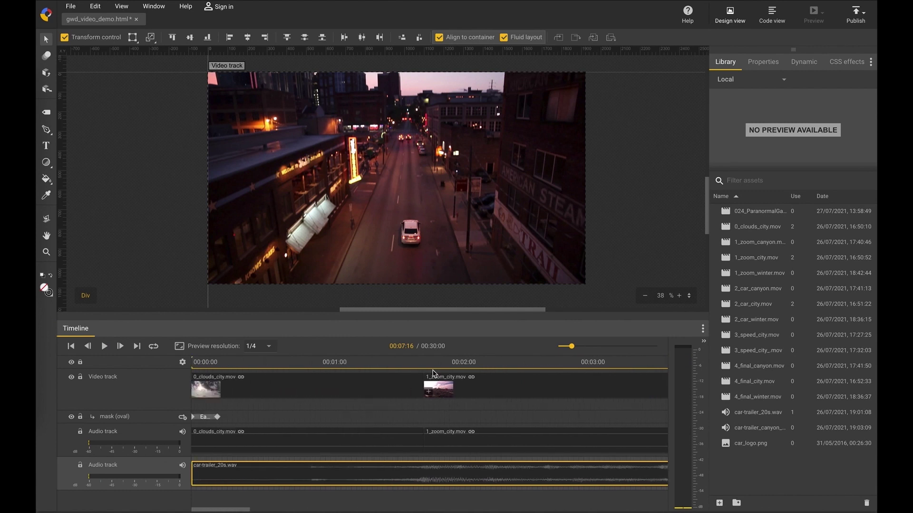
{"action": "left_click", "coordinate": [423, 365]}
{"action": "left_click", "coordinate": [104, 347]}
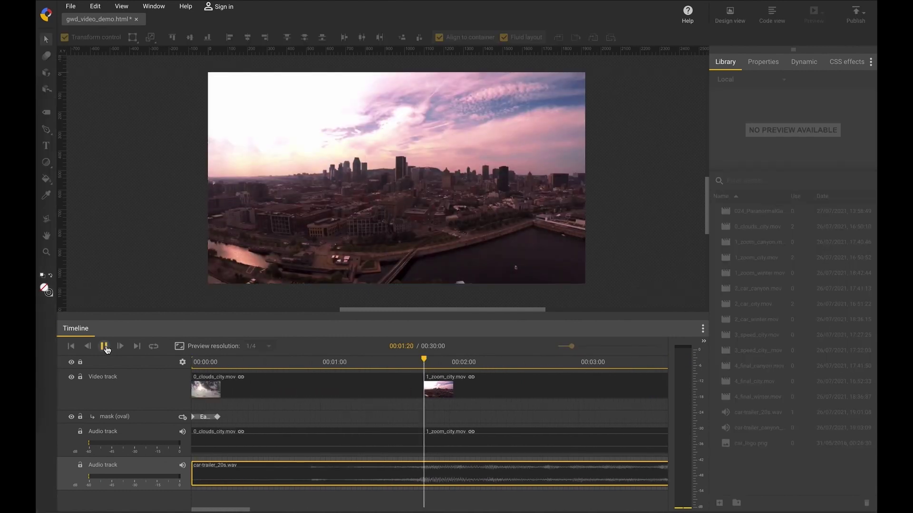
{"action": "left_click", "coordinate": [104, 347]}
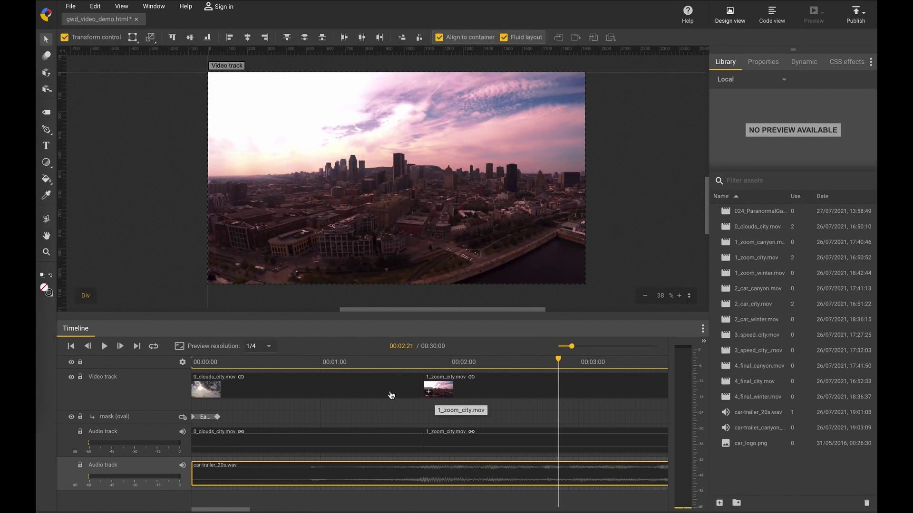
Draw a div about 1458 x 726 px over the video and give it a solid white fill, FFFFFF.
{"action": "left_click", "coordinate": [48, 115]}
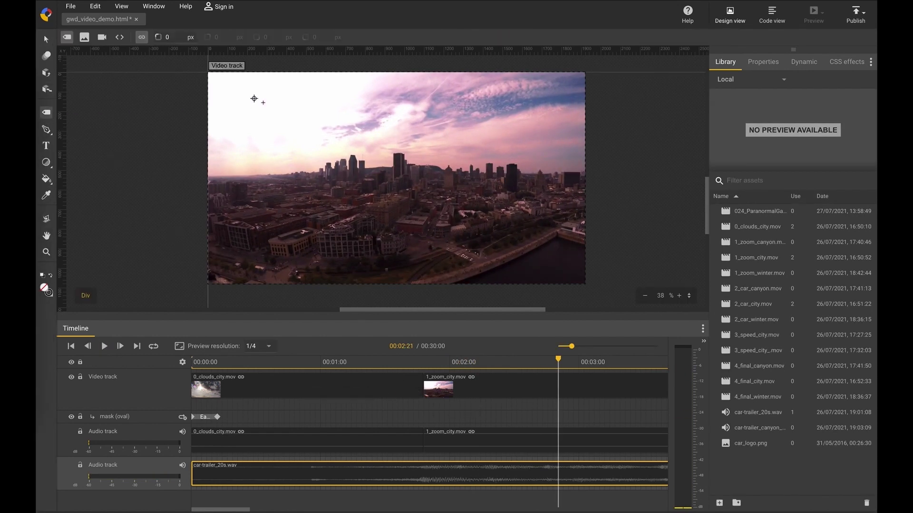
{"action": "left_click_drag", "start_coordinate": [240, 94], "coordinate": [526, 237]}
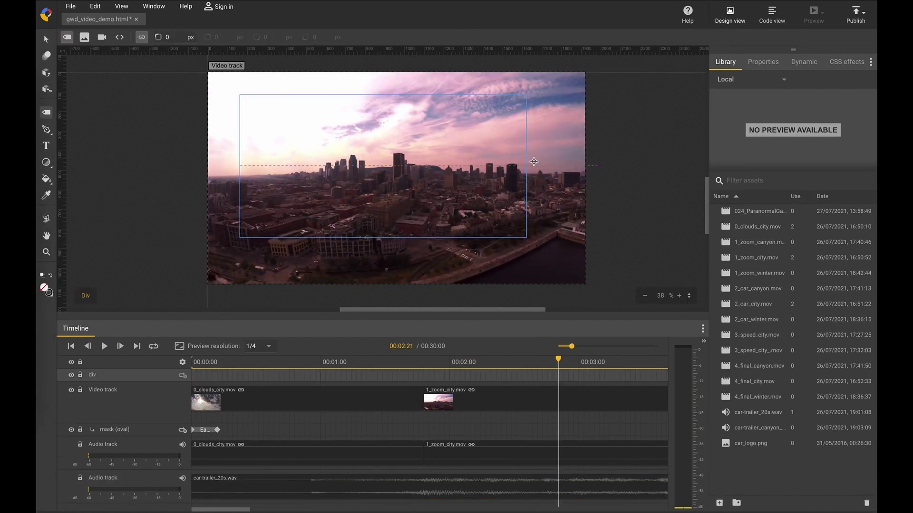
{"action": "left_click", "coordinate": [757, 66]}
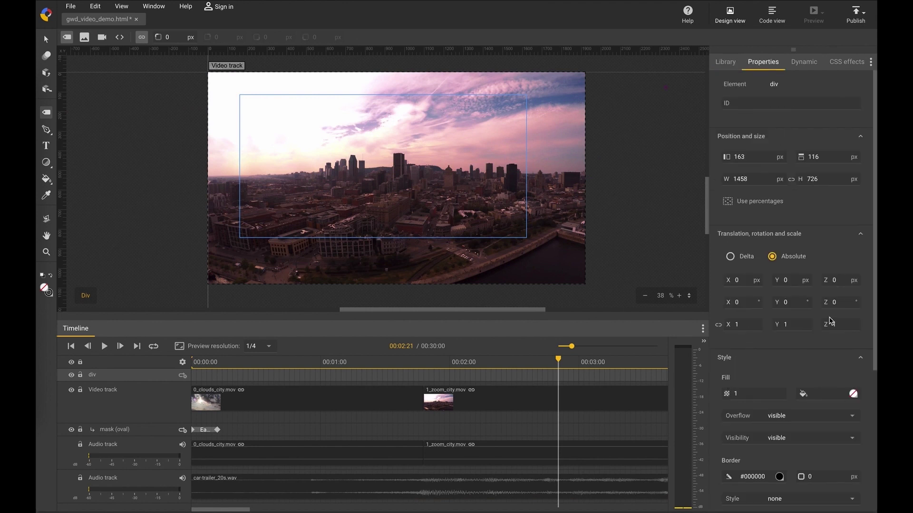
{"action": "left_click", "coordinate": [853, 395]}
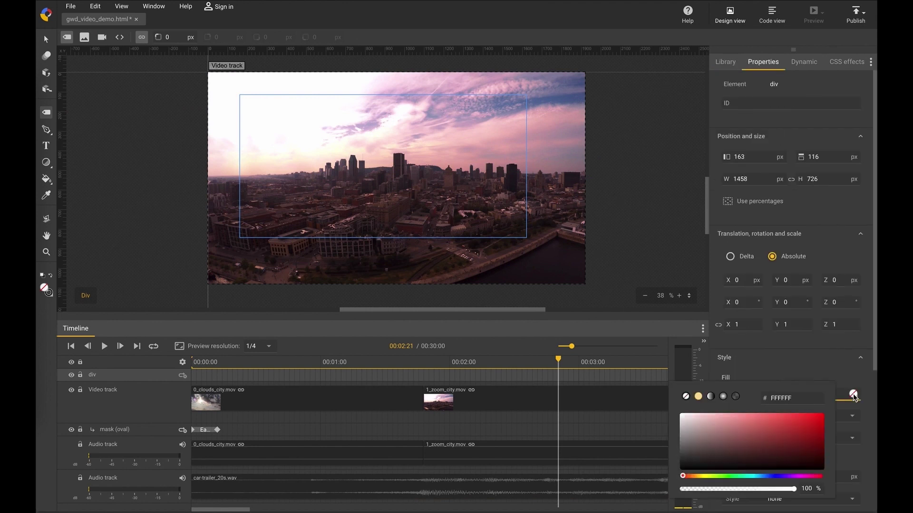
{"action": "left_click", "coordinate": [800, 399]}
{"action": "left_click", "coordinate": [698, 397]}
{"action": "left_click", "coordinate": [685, 419]}
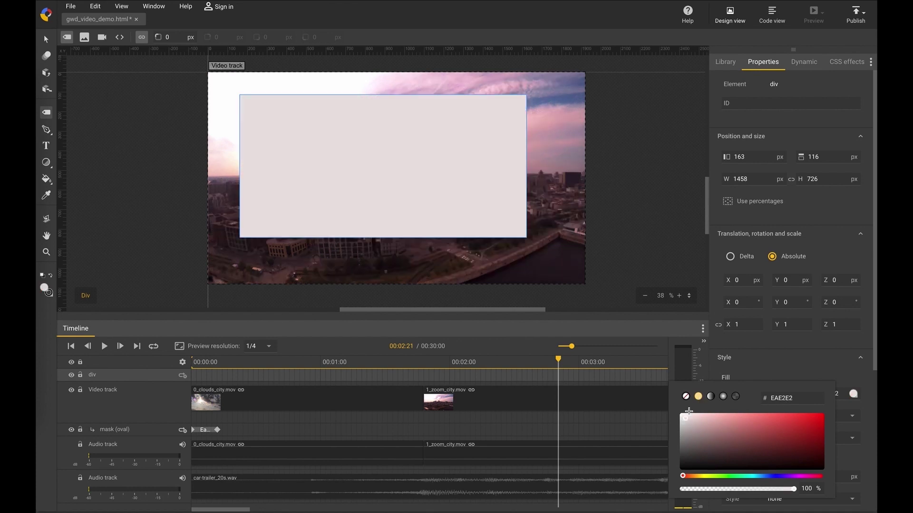
{"action": "left_click", "coordinate": [782, 398]}
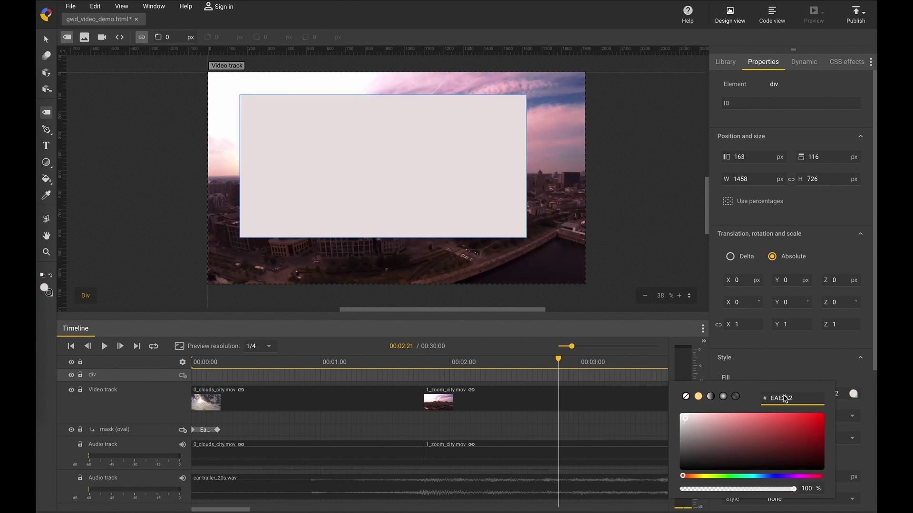
{"action": "double_click", "coordinate": [785, 399]}
{"action": "type", "text": "FFFFFF"}
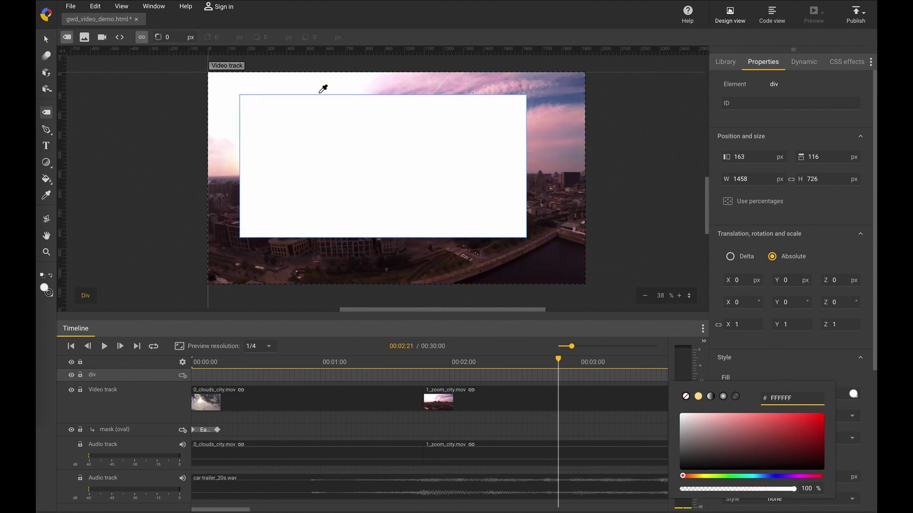
Position the white div at 0 px from both the left and top edges of the stage.
{"action": "left_click", "coordinate": [46, 39]}
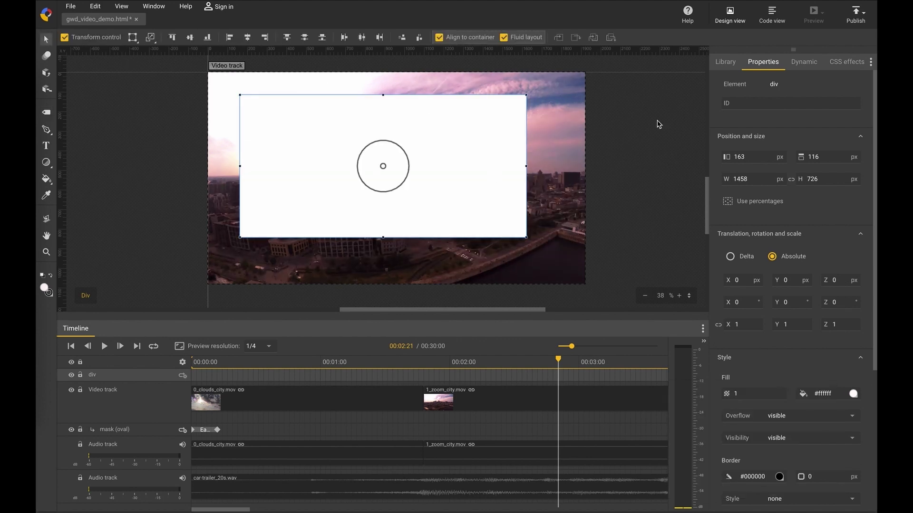
{"action": "double_click", "coordinate": [753, 156]}
{"action": "type", "text": "0"}
{"action": "key", "text": "Tab"}
{"action": "type", "text": "0"}
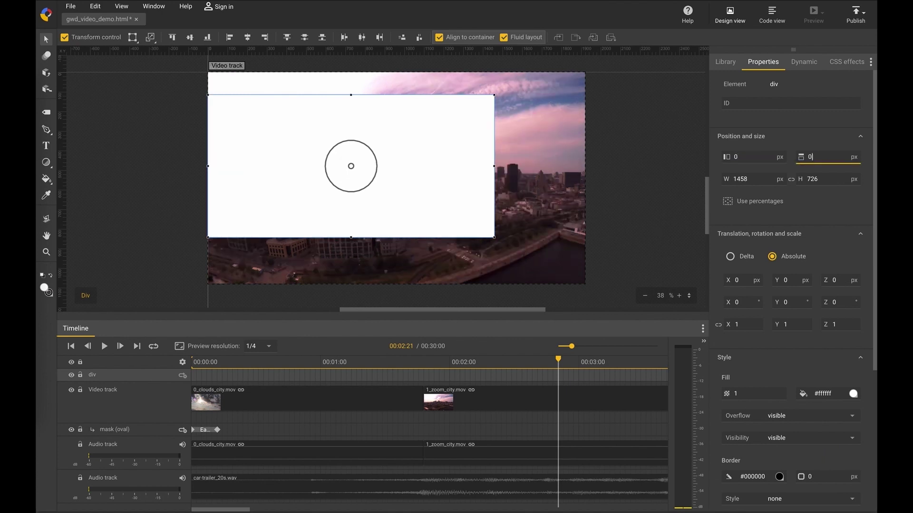
{"action": "key", "text": "Return"}
Give the white div the ID whiteFX.
{"action": "left_click", "coordinate": [779, 104]}
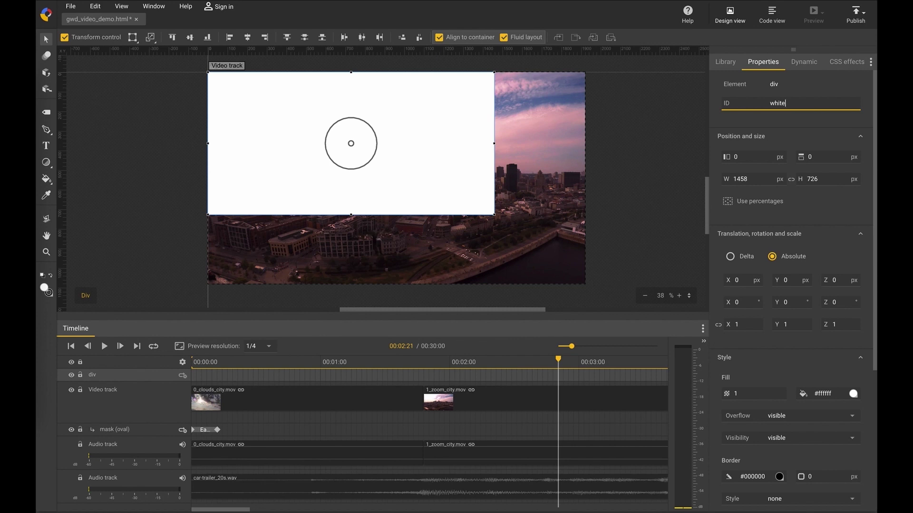
{"action": "type", "text": "whiteFX"}
{"action": "key", "text": "Tab"}
{"action": "key", "text": "Tab"}
{"action": "key", "text": "Tab"}
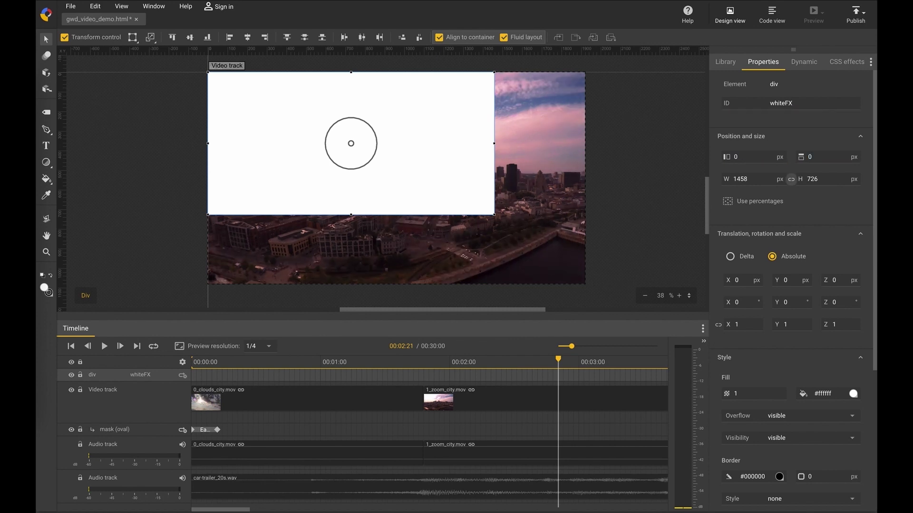
Switch the whiteFX div to percentage units and set its width and height to 100%.
{"action": "left_click", "coordinate": [730, 204]}
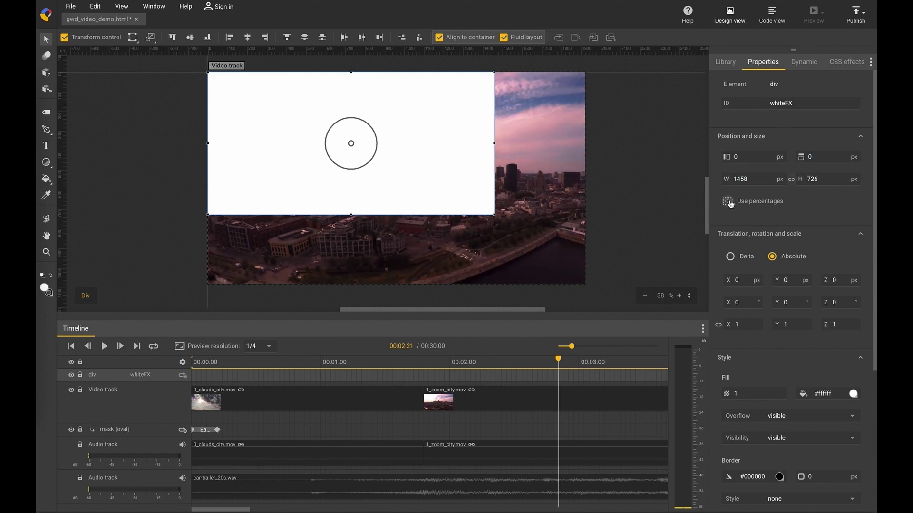
{"action": "double_click", "coordinate": [747, 181]}
{"action": "type", "text": "100"}
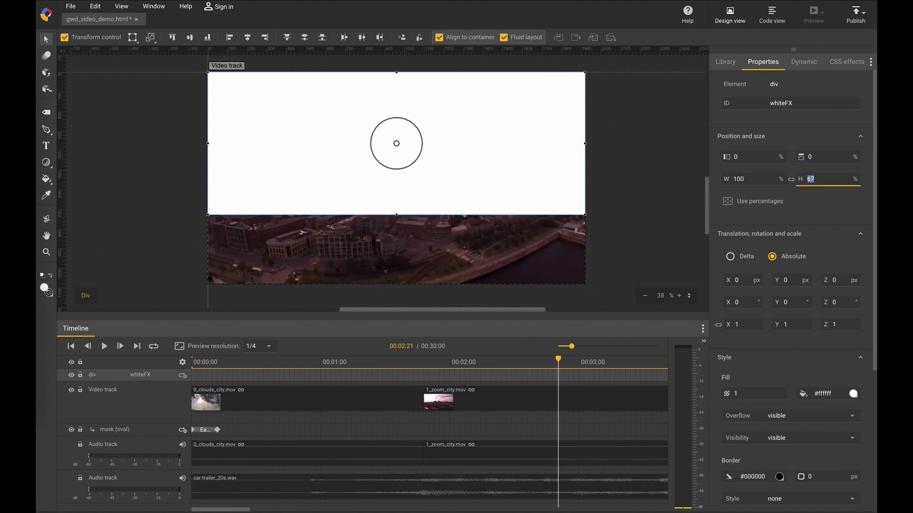
{"action": "key", "text": "Tab"}
{"action": "type", "text": "100"}
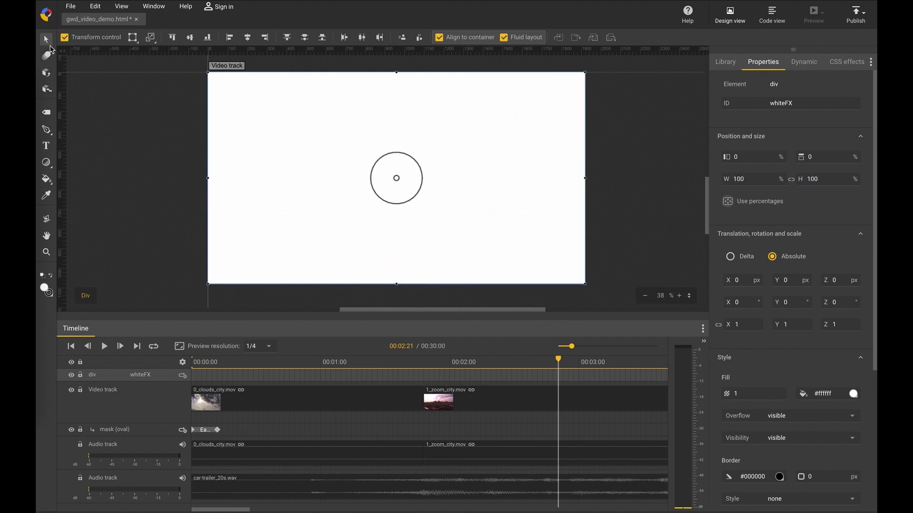
Set the whiteFX div's opacity to 0 with the playhead at 00:01:20, where the 1_zoom_city.mov clip starts.
{"action": "left_click_drag", "start_coordinate": [557, 364], "coordinate": [426, 367]}
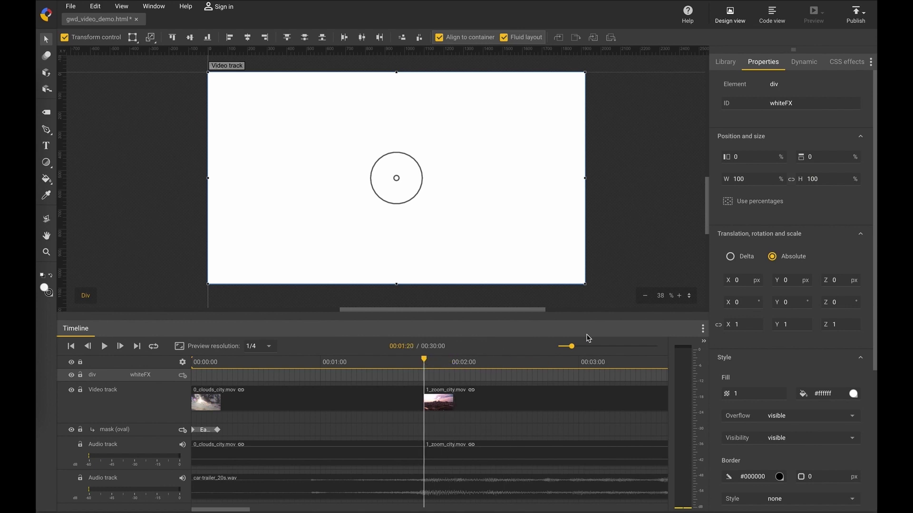
{"action": "left_click_drag", "start_coordinate": [574, 350], "coordinate": [593, 347]}
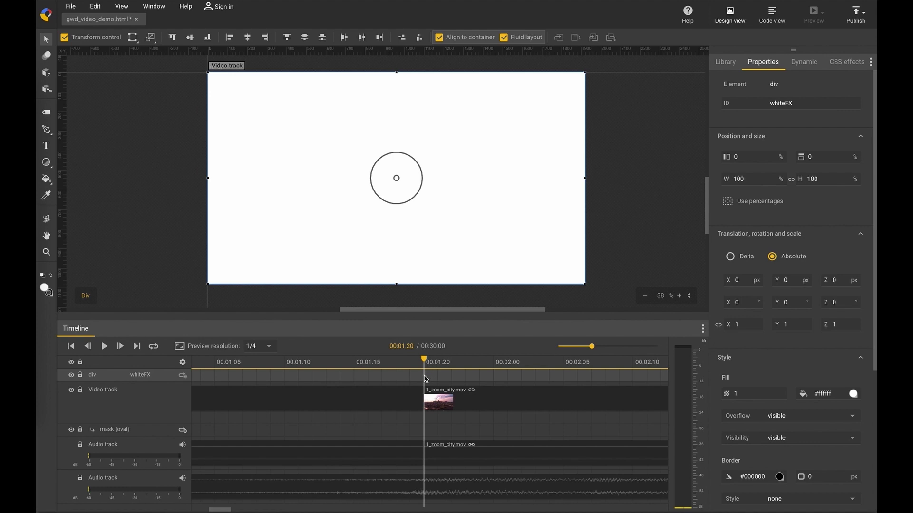
{"action": "left_click", "coordinate": [744, 393]}
{"action": "key", "text": "Tab"}
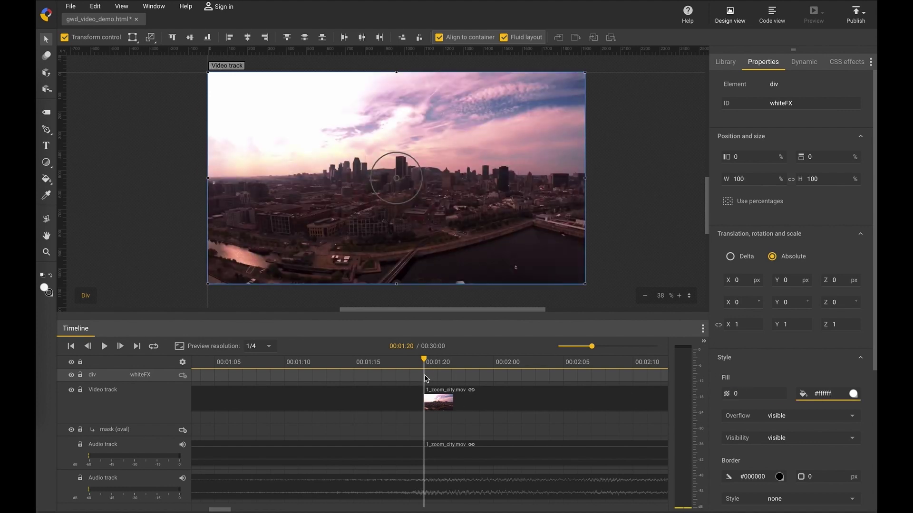
Insert keyframes on the whiteFX layer at 00:01:20 and 00:01:17.
{"action": "left_click", "coordinate": [425, 376]}
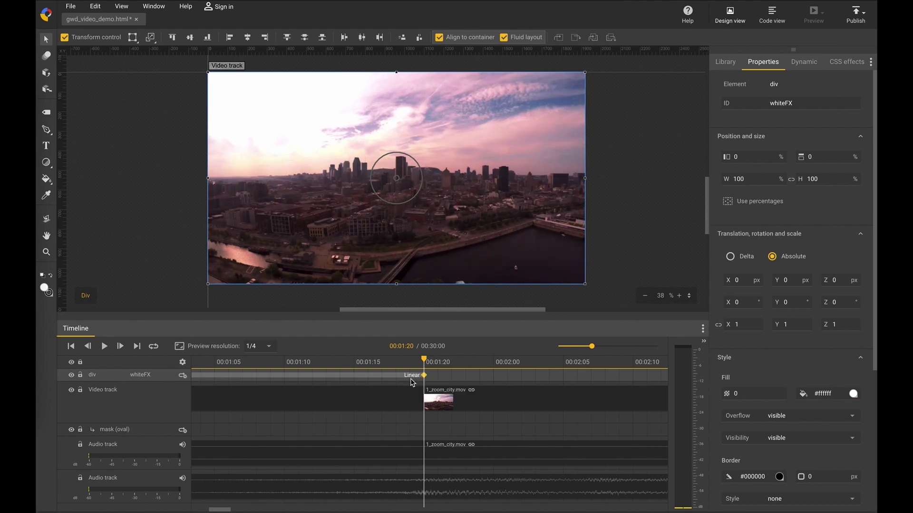
{"action": "right_click", "coordinate": [384, 378]}
{"action": "left_click", "coordinate": [399, 387]}
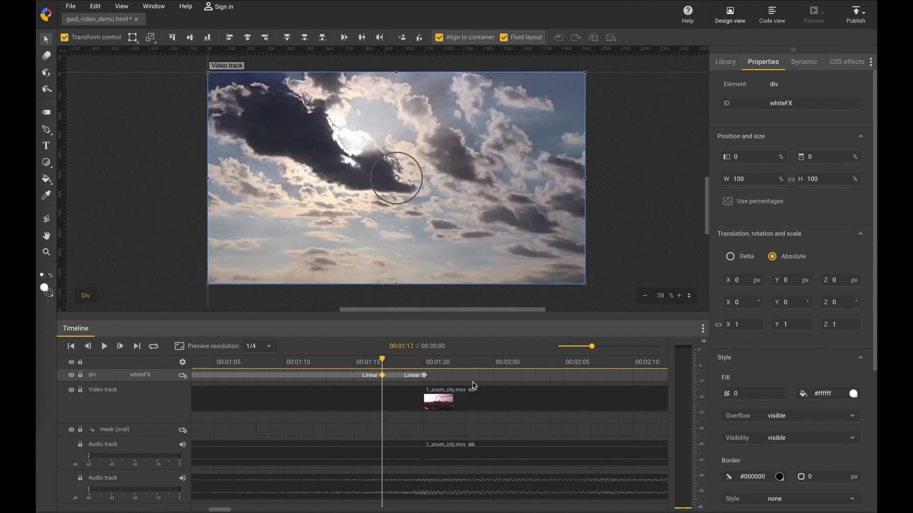
Insert a whiteFX keyframe at 00:02:06 and set the div's fill opacity to 1 at the 00:01:20 keyframe.
{"action": "right_click", "coordinate": [580, 379]}
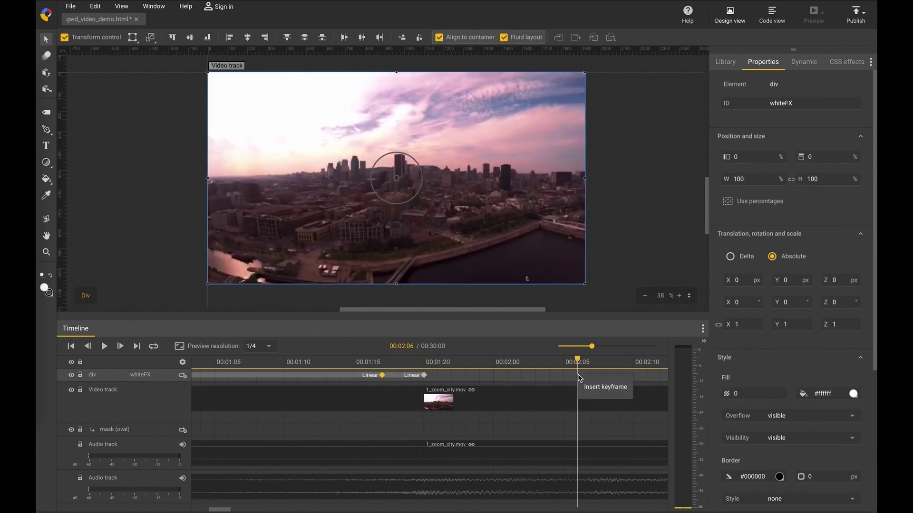
{"action": "left_click", "coordinate": [595, 386]}
{"action": "left_click", "coordinate": [425, 375]}
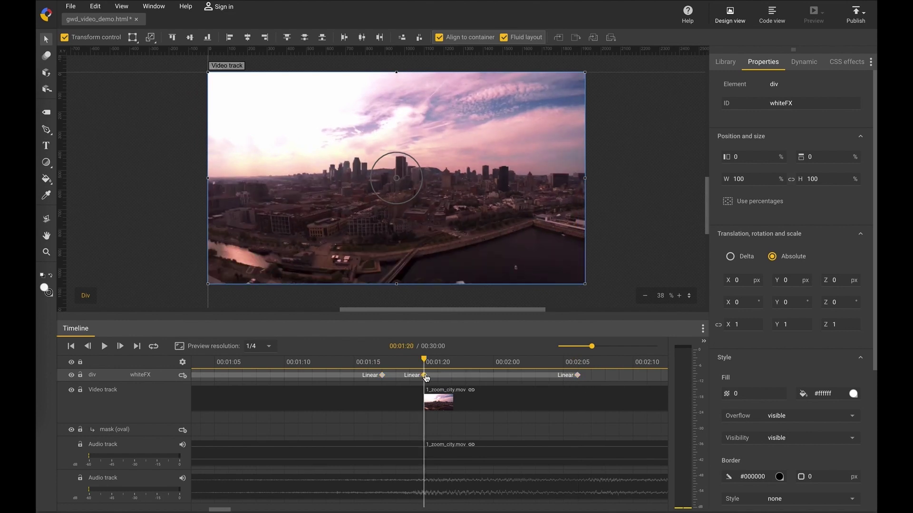
{"action": "left_click", "coordinate": [746, 395]}
{"action": "type", "text": "1"}
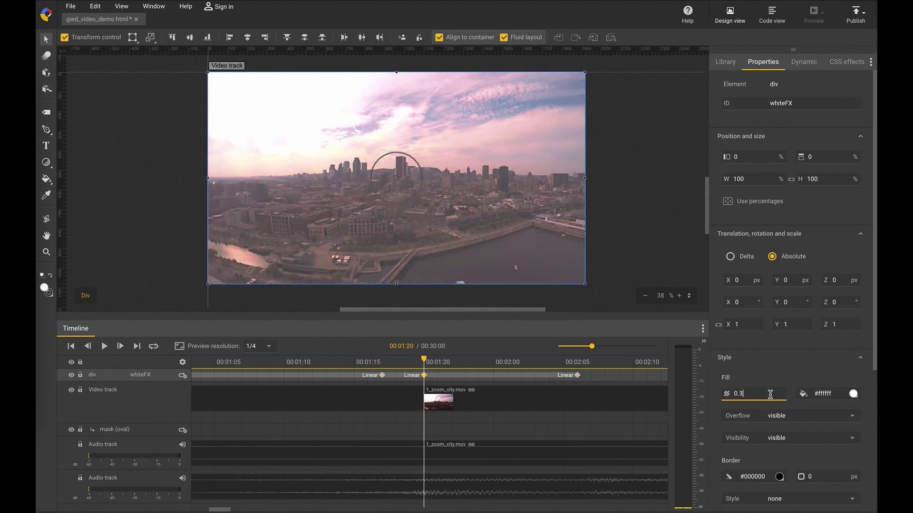
{"action": "key", "text": "Return"}
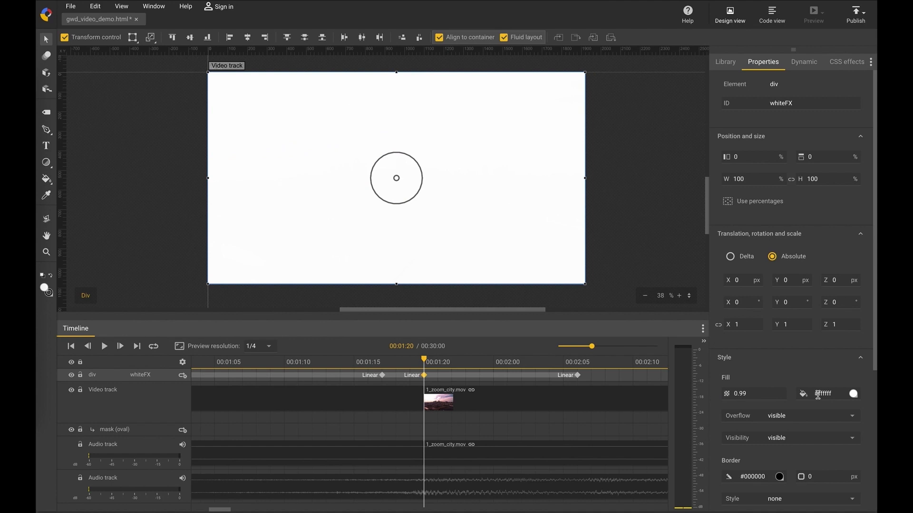
{"action": "left_click", "coordinate": [767, 399]}
{"action": "type", "text": "1"}
{"action": "key", "text": "Tab"}
Scrub through the white flash to 00:02:06, play the video from the start and stop it past the 2_car_city.mov clip.
{"action": "left_click_drag", "start_coordinate": [423, 365], "coordinate": [577, 378]}
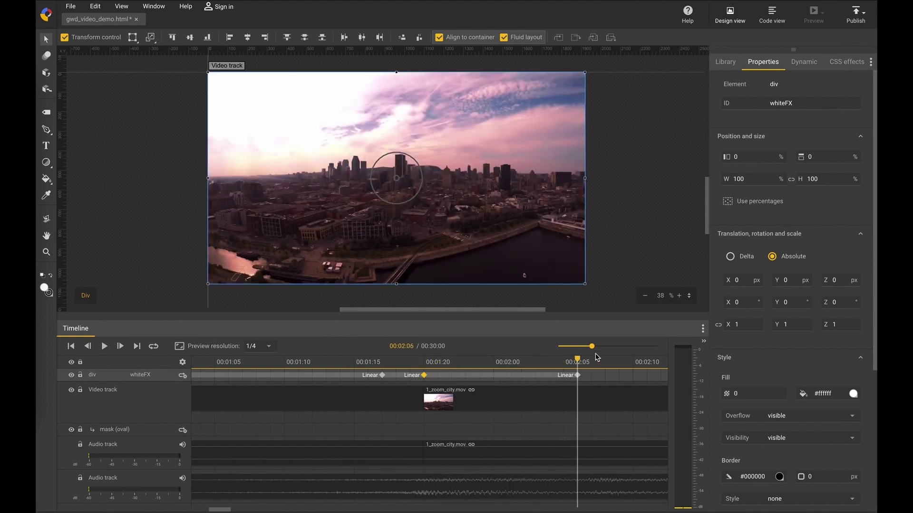
{"action": "left_click_drag", "start_coordinate": [592, 346], "coordinate": [566, 347]}
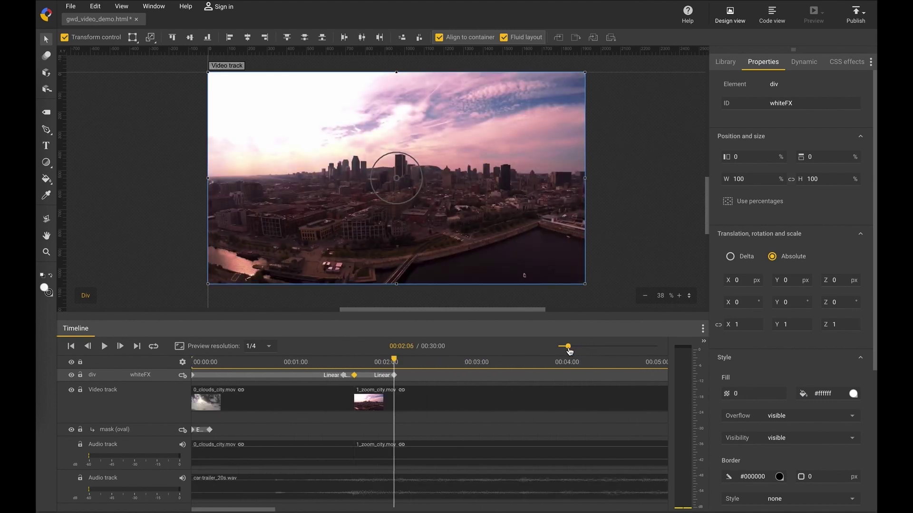
{"action": "left_click_drag", "start_coordinate": [392, 363], "coordinate": [179, 365]}
{"action": "left_click", "coordinate": [104, 347]}
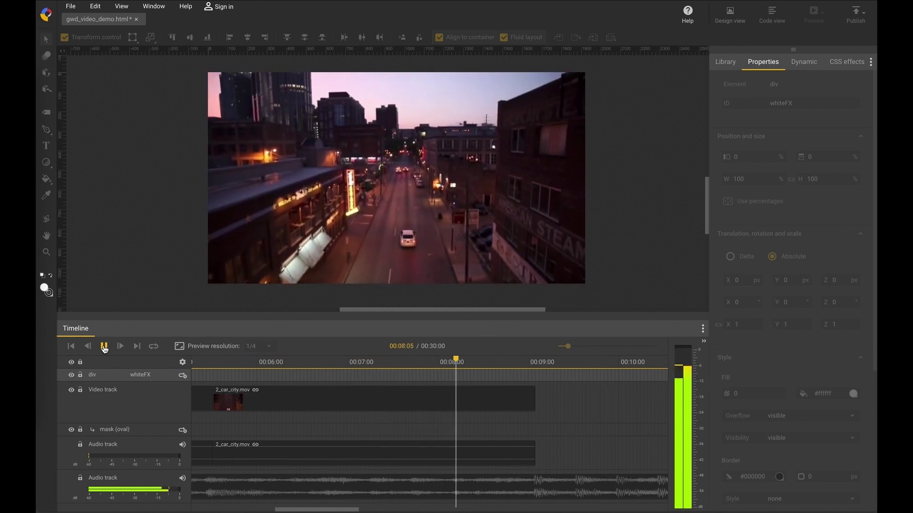
{"action": "left_click", "coordinate": [104, 348]}
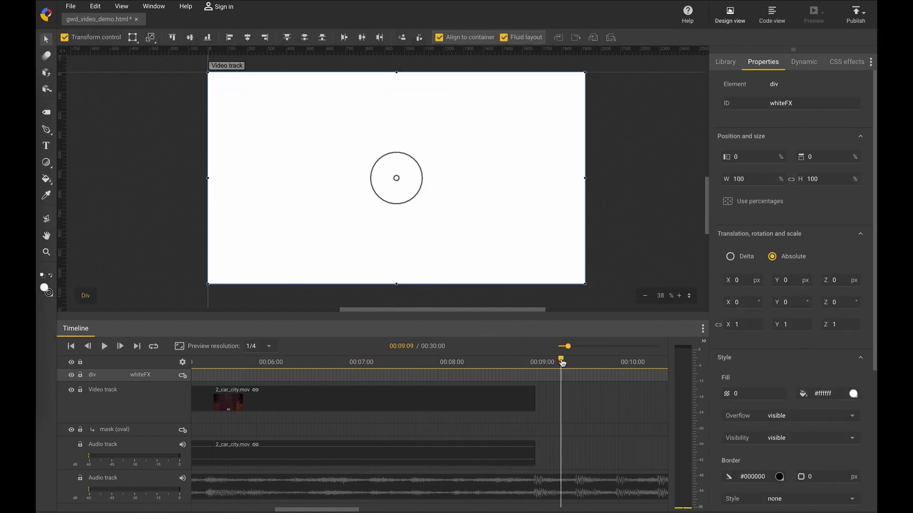
Place the playhead at 00:09:02, where 2_car_city.mov ends, and add a second video track to the enlarged timeline.
{"action": "left_click_drag", "start_coordinate": [561, 363], "coordinate": [536, 364]}
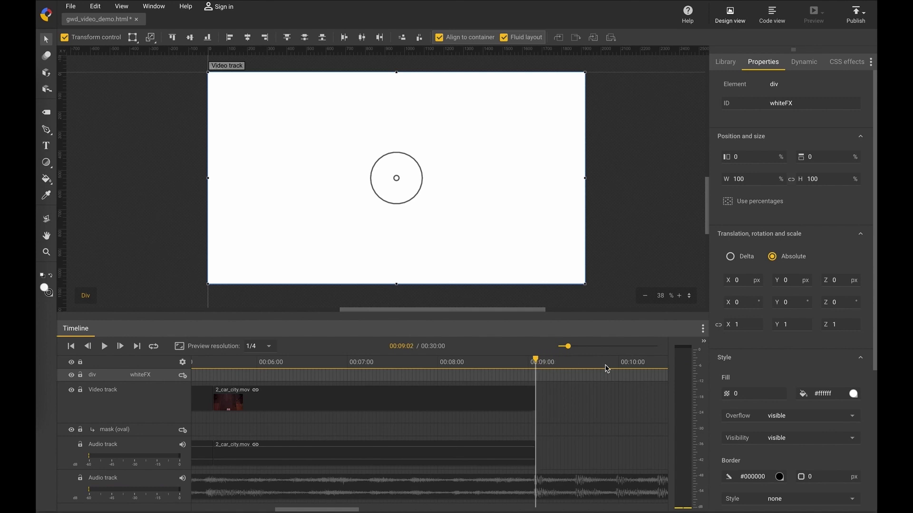
{"action": "left_click", "coordinate": [726, 63]}
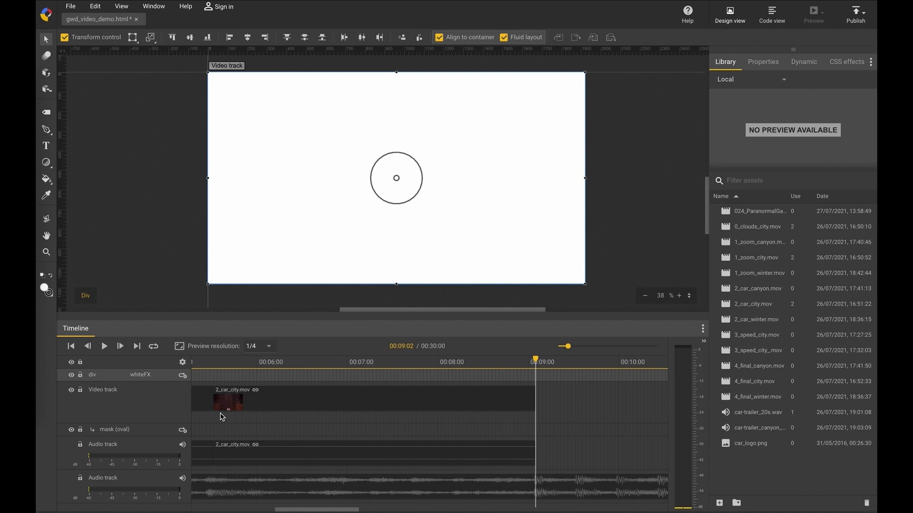
{"action": "left_click_drag", "start_coordinate": [428, 314], "coordinate": [428, 255]}
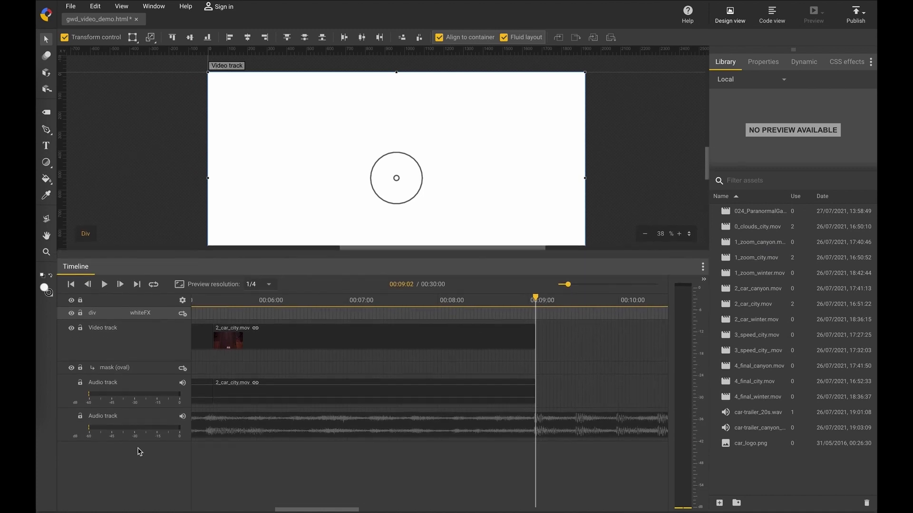
{"action": "right_click", "coordinate": [145, 461]}
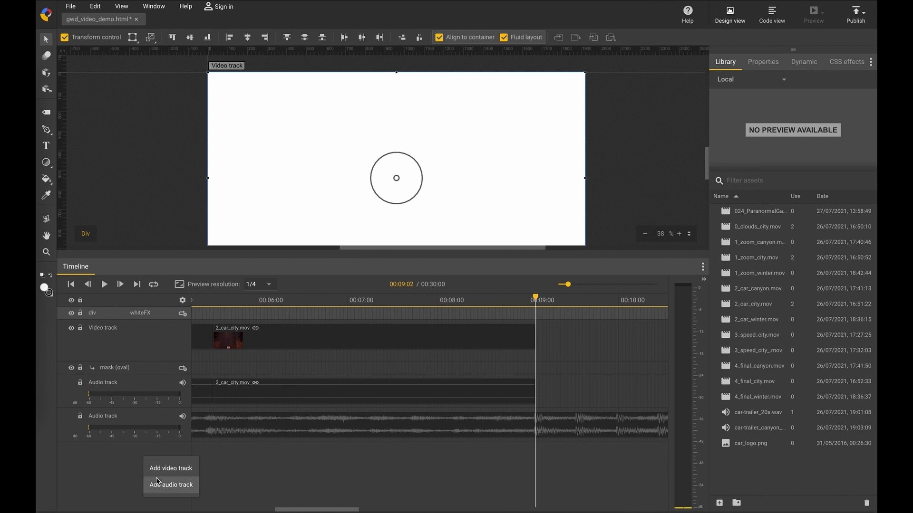
{"action": "left_click", "coordinate": [159, 469]}
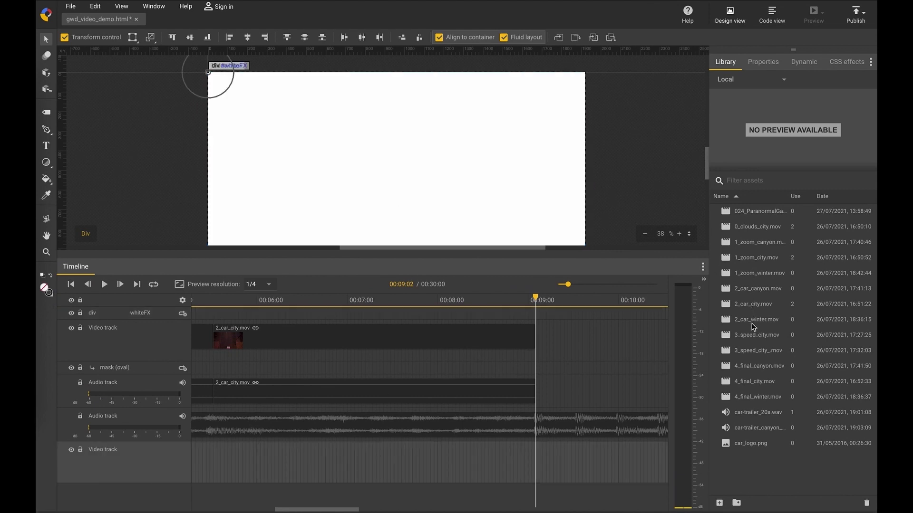
Add 3_speed_city.mov from the local assets to the original video track, directly after the 2_car_city.mov clip at 00:09:02.
{"action": "left_click", "coordinate": [753, 336]}
{"action": "left_click_drag", "start_coordinate": [750, 338], "coordinate": [539, 357]}
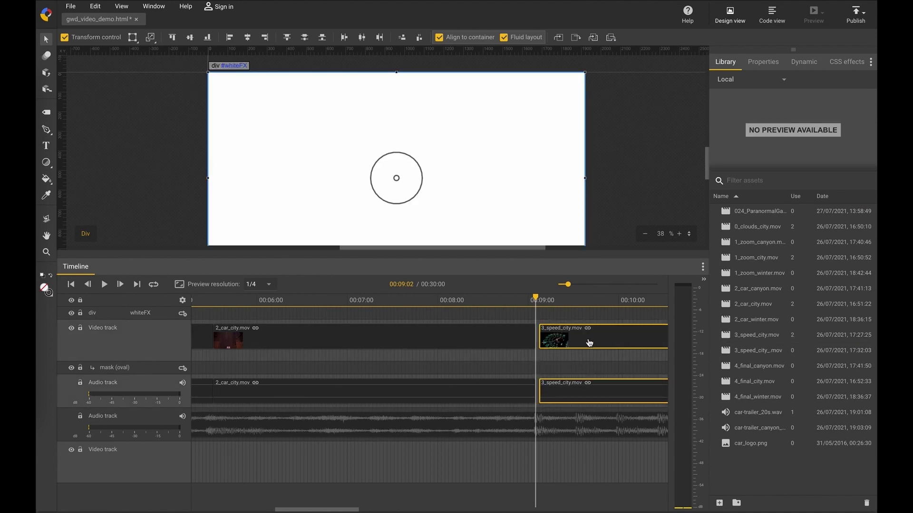
{"action": "left_click", "coordinate": [588, 342]}
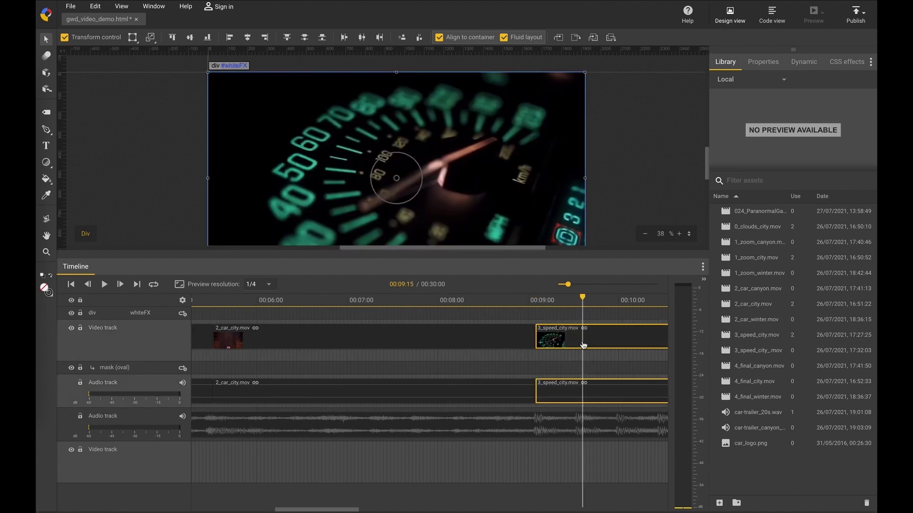
Unlink the 3_speed_city.mov clip from its audio and delete that audio clip.
{"action": "left_click", "coordinate": [586, 331]}
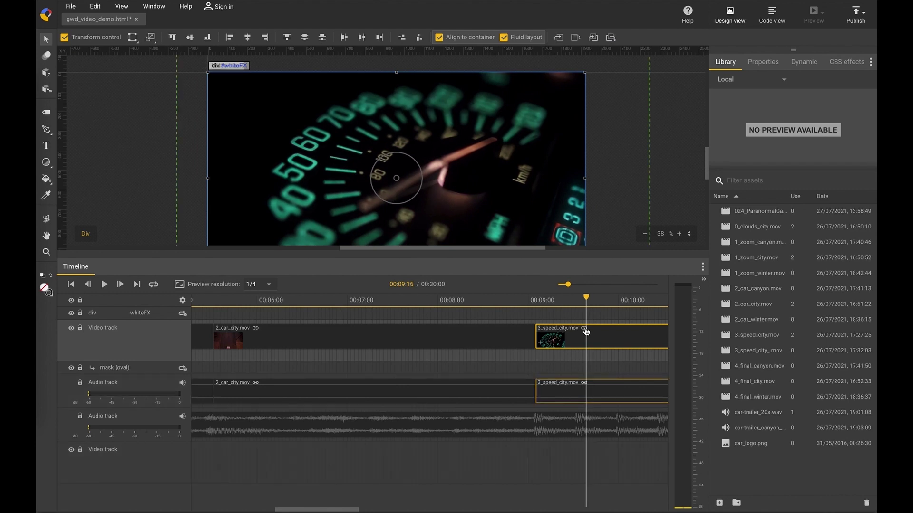
{"action": "right_click", "coordinate": [586, 332]}
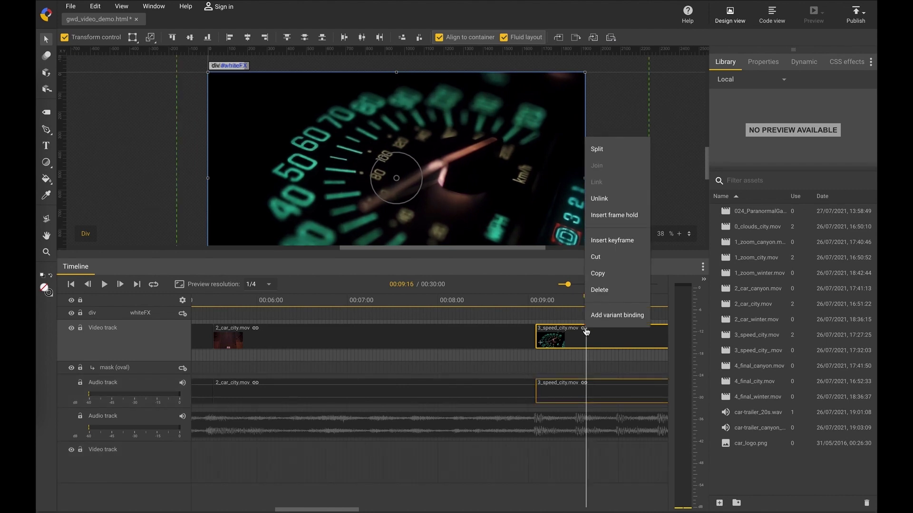
{"action": "left_click", "coordinate": [601, 200]}
{"action": "left_click", "coordinate": [601, 391]}
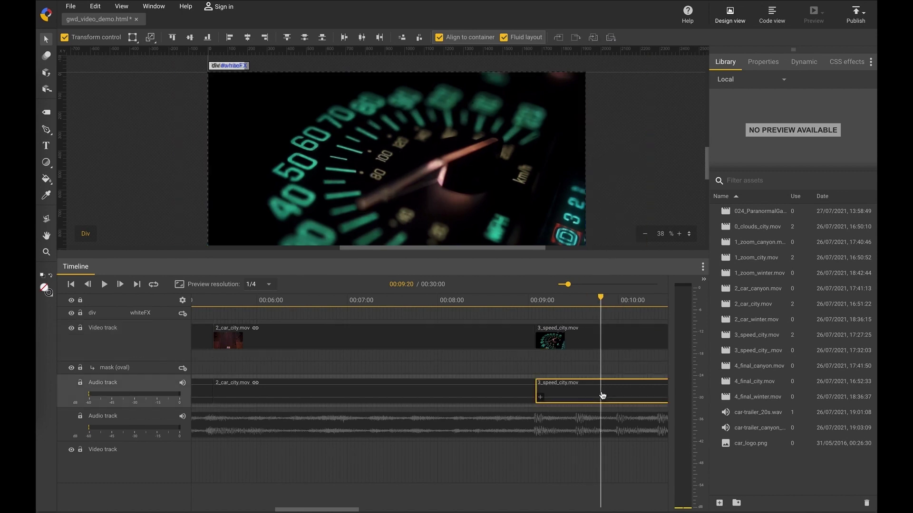
{"action": "key", "text": "Delete"}
Transfer the 3_speed_city.mov clip to the empty video track and reorder that track above the original video track, below whiteFX.
{"action": "left_click", "coordinate": [618, 343]}
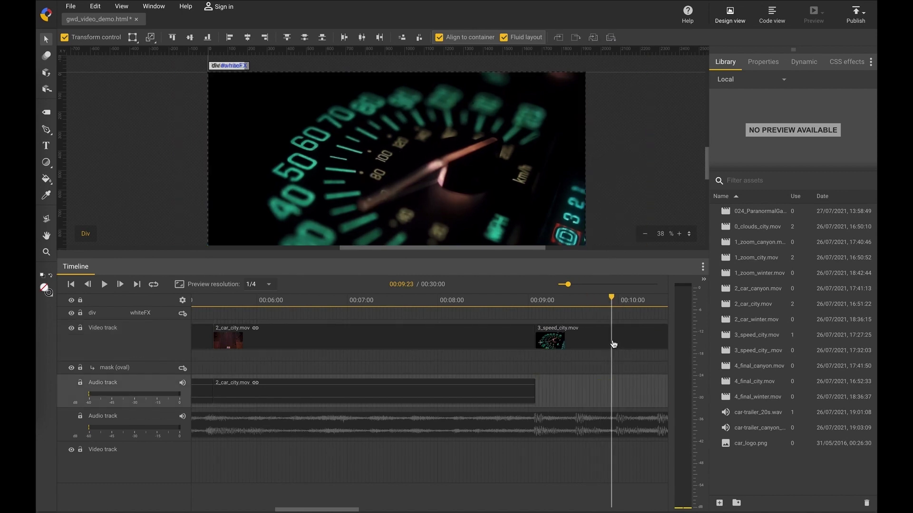
{"action": "left_click_drag", "start_coordinate": [619, 341], "coordinate": [616, 434]}
{"action": "left_click_drag", "start_coordinate": [114, 450], "coordinate": [113, 323]}
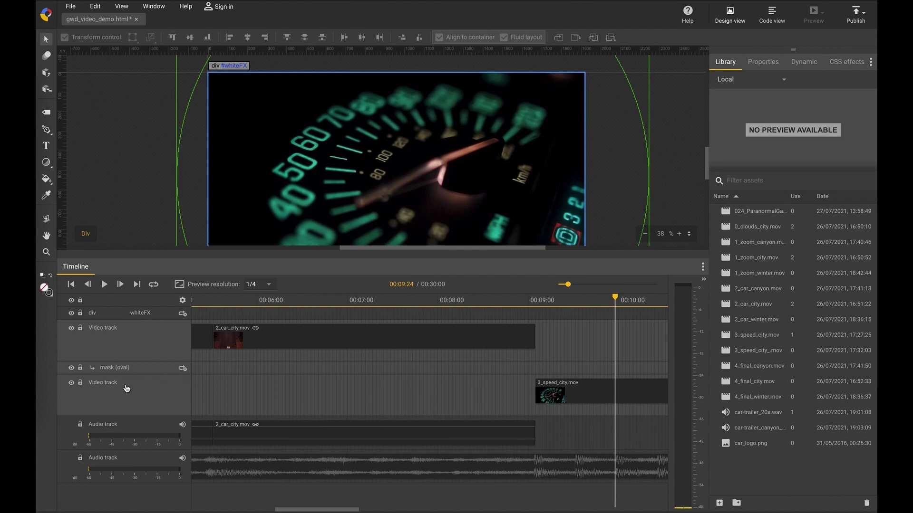
{"action": "left_click_drag", "start_coordinate": [107, 383], "coordinate": [109, 323]}
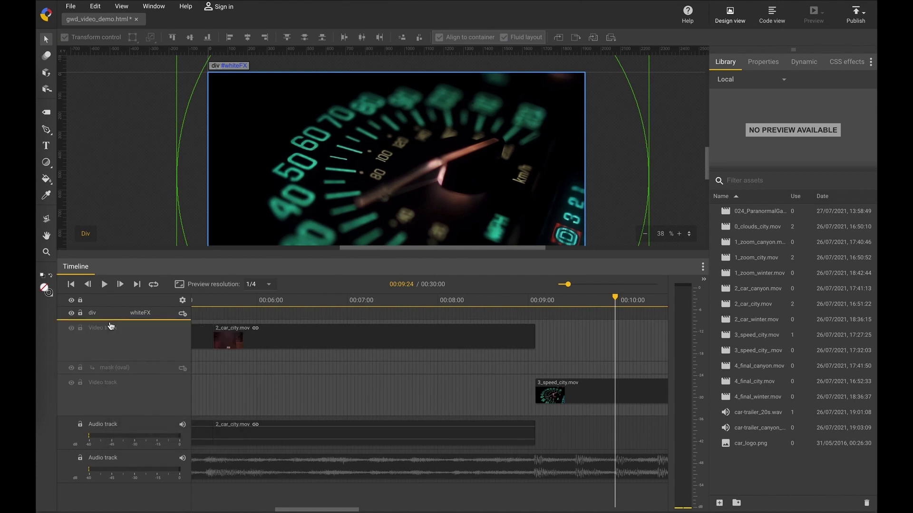
{"action": "left_click_drag", "start_coordinate": [102, 388], "coordinate": [106, 328]}
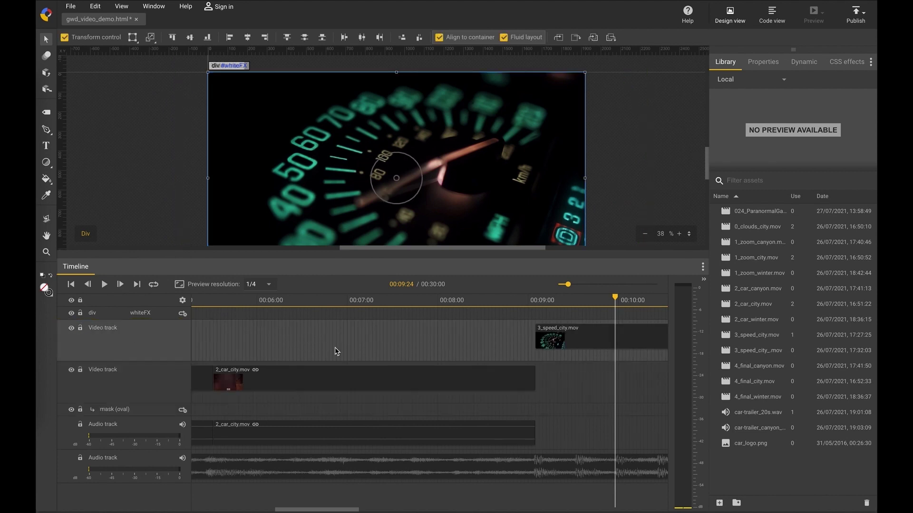
Shift the 3_speed_city.mov clip earlier to start at about 00:08:15, overlapping the end of the 2_car_city.mov clip.
{"action": "scroll", "coordinate": [374, 356], "scroll_direction": "left", "scroll_amount": 5}
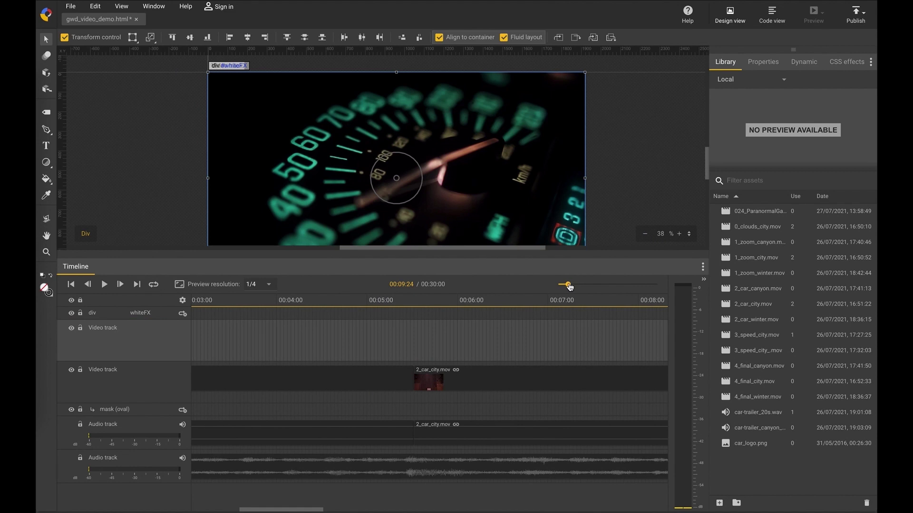
{"action": "left_click_drag", "start_coordinate": [569, 286], "coordinate": [562, 286]}
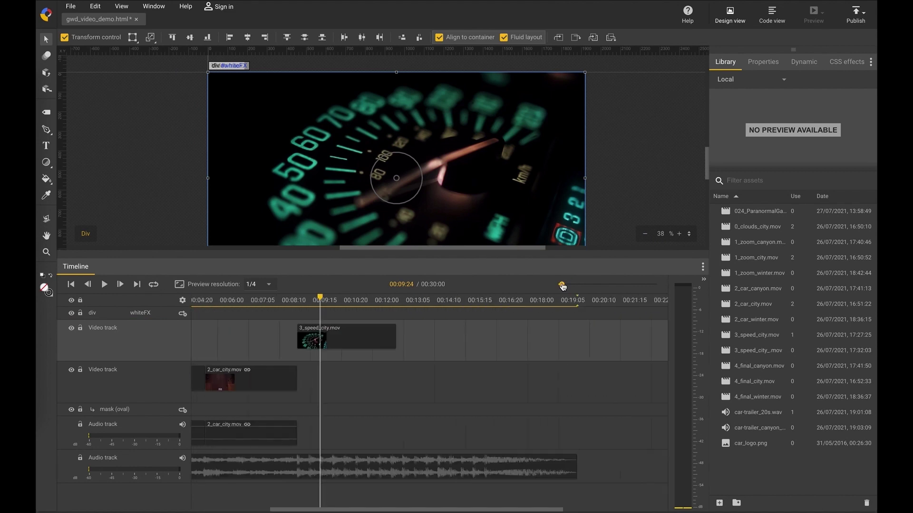
{"action": "scroll", "coordinate": [434, 395], "scroll_direction": "left", "scroll_amount": 5}
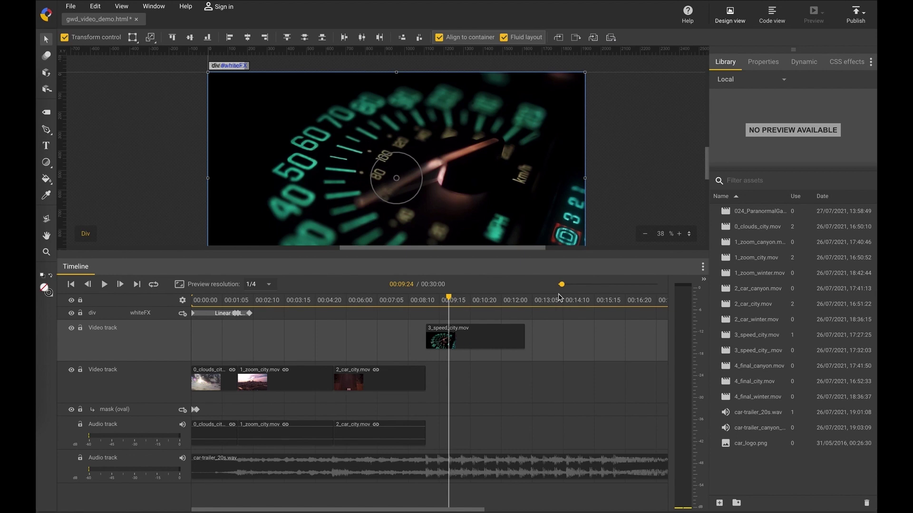
{"action": "left_click_drag", "start_coordinate": [563, 286], "coordinate": [567, 286]}
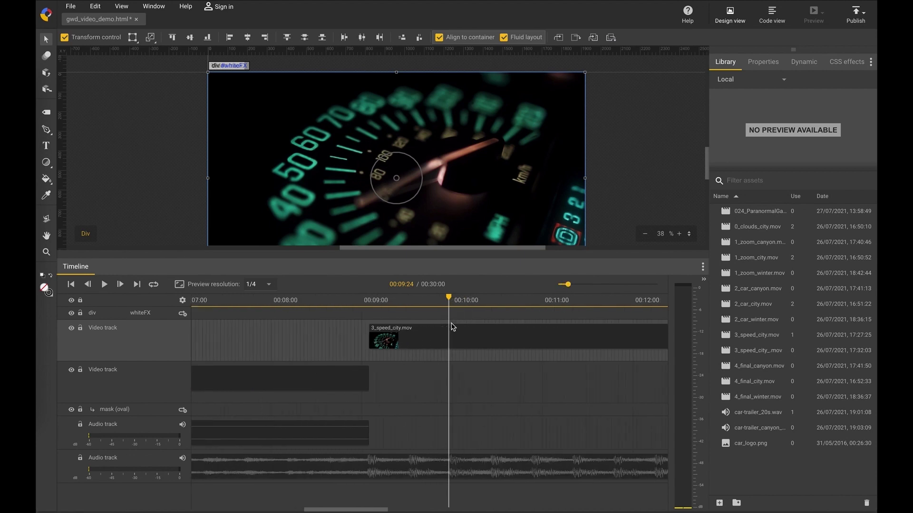
{"action": "left_click", "coordinate": [426, 340]}
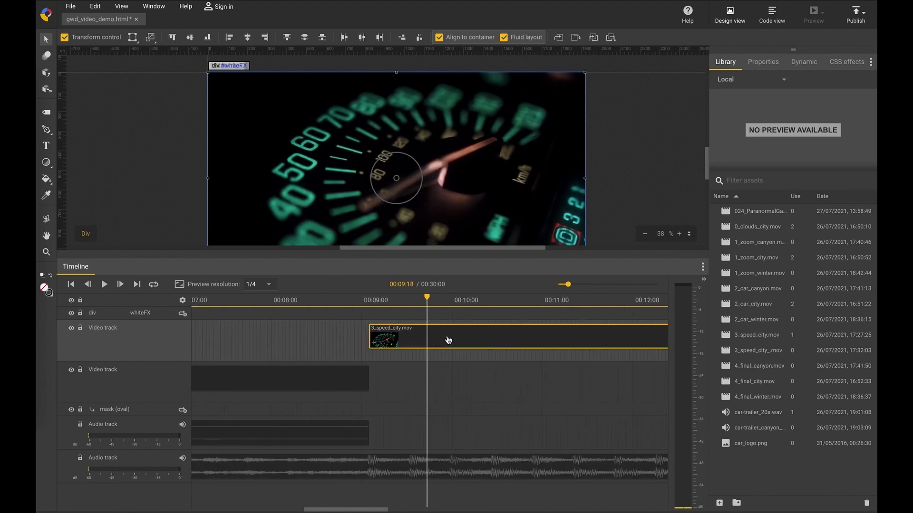
{"action": "left_click_drag", "start_coordinate": [570, 287], "coordinate": [580, 287]}
{"action": "left_click_drag", "start_coordinate": [510, 341], "coordinate": [365, 342]}
{"action": "left_click", "coordinate": [365, 342]}
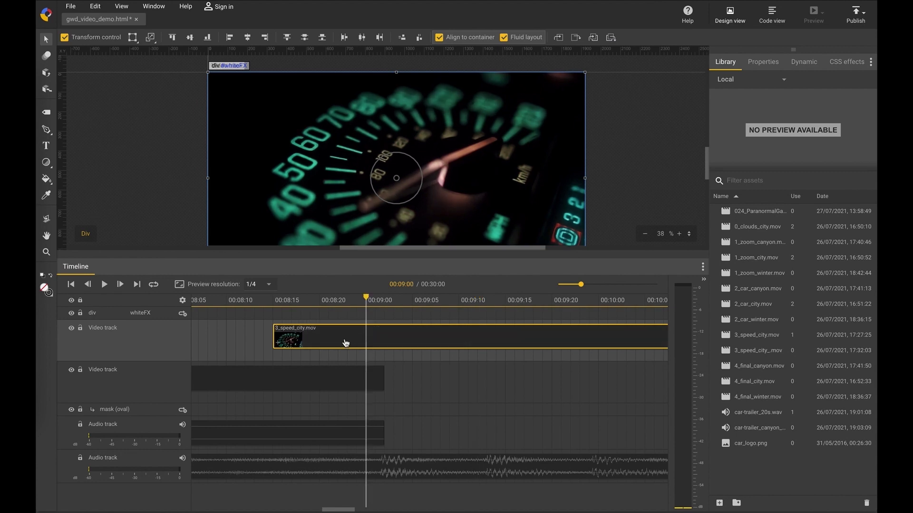
Add a Fade transition to the start of the 3_speed_city.mov clip and extend it to the end of 2_car_city.mov.
{"action": "left_click", "coordinate": [280, 346]}
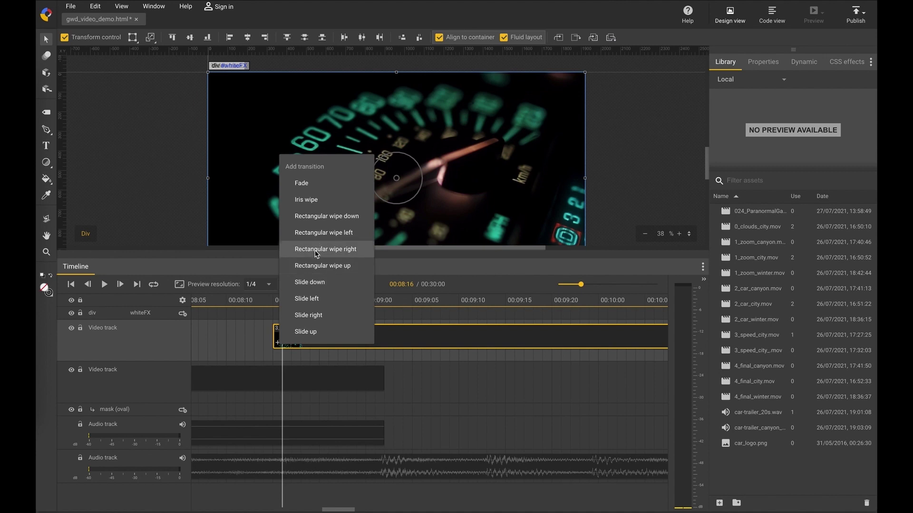
{"action": "left_click", "coordinate": [302, 184]}
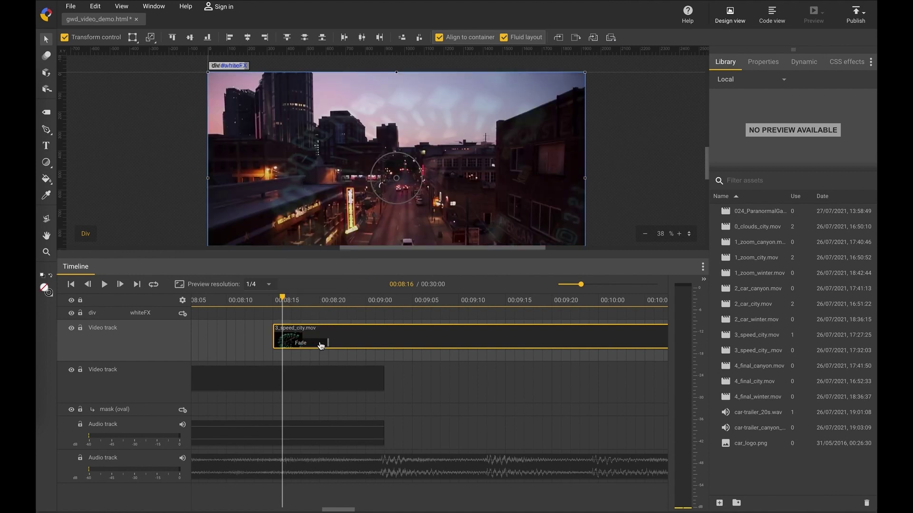
{"action": "left_click_drag", "start_coordinate": [340, 343], "coordinate": [383, 347]}
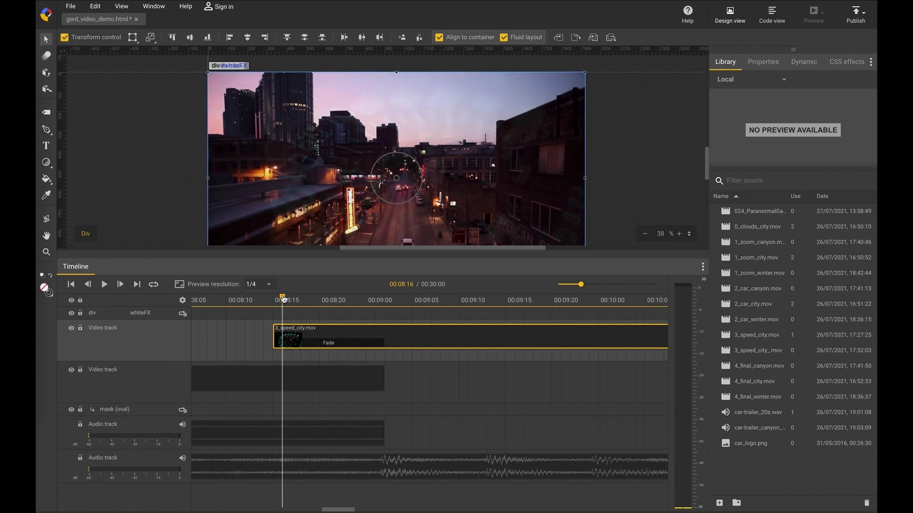
Scrub through the fade to 00:09:02 and play the whole video from the beginning to review it.
{"action": "left_click_drag", "start_coordinate": [282, 299], "coordinate": [388, 323]}
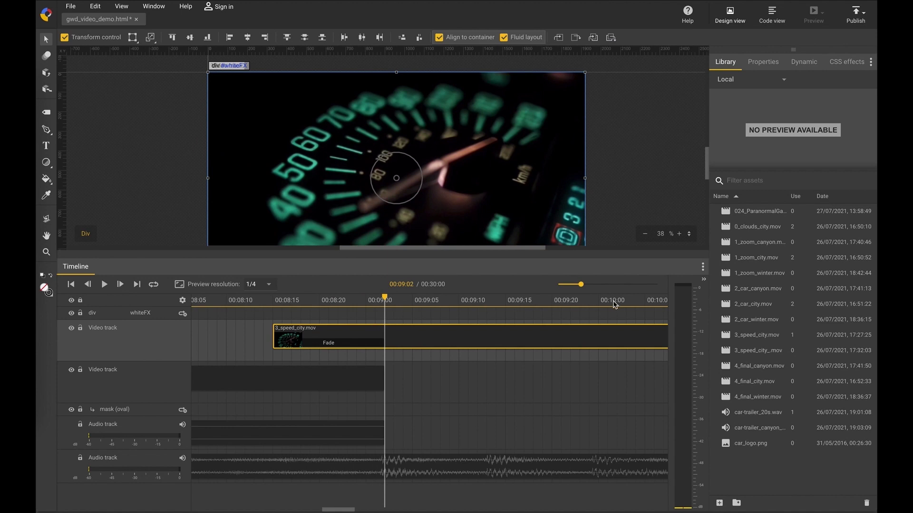
{"action": "left_click_drag", "start_coordinate": [581, 285], "coordinate": [564, 287]}
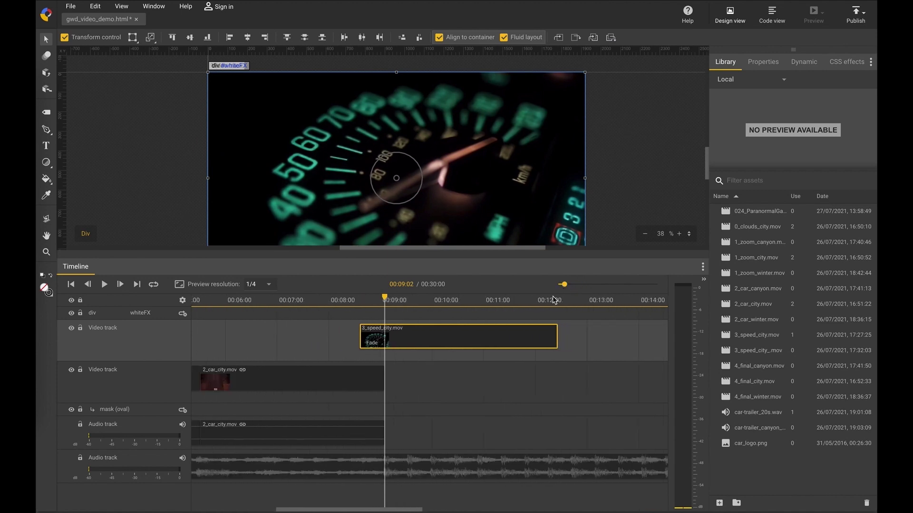
{"action": "left_click", "coordinate": [71, 285]}
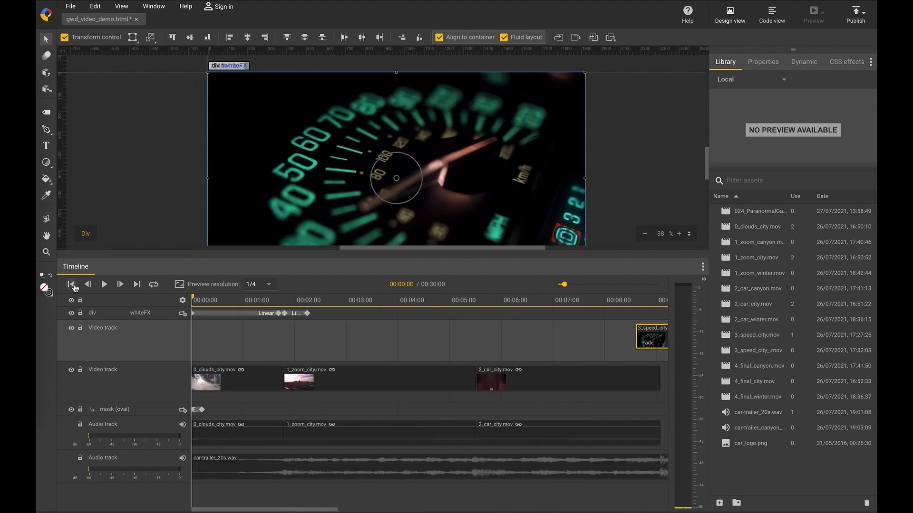
{"action": "left_click", "coordinate": [104, 284]}
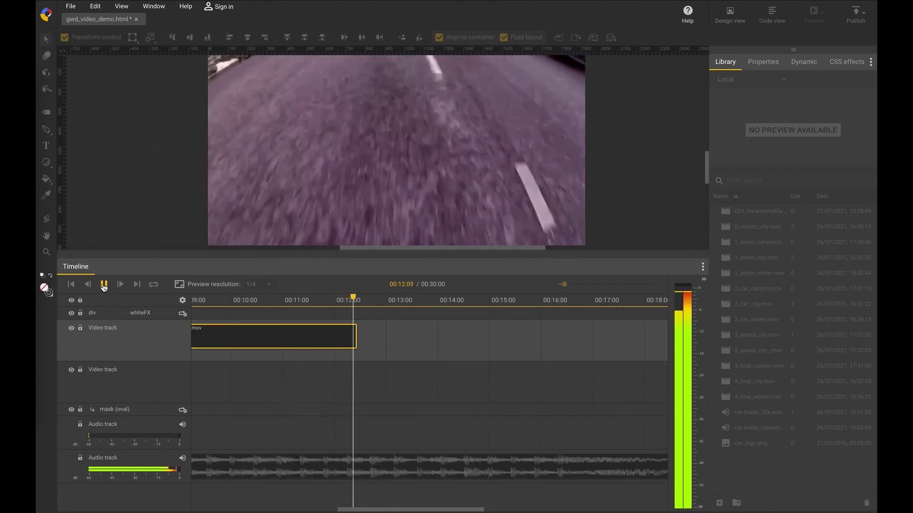
Stop playback and add the 4_final_city.mov clip to the lower video track, starting at 00:12:11 where 3_speed_city.mov ends.
{"action": "left_click", "coordinate": [104, 286]}
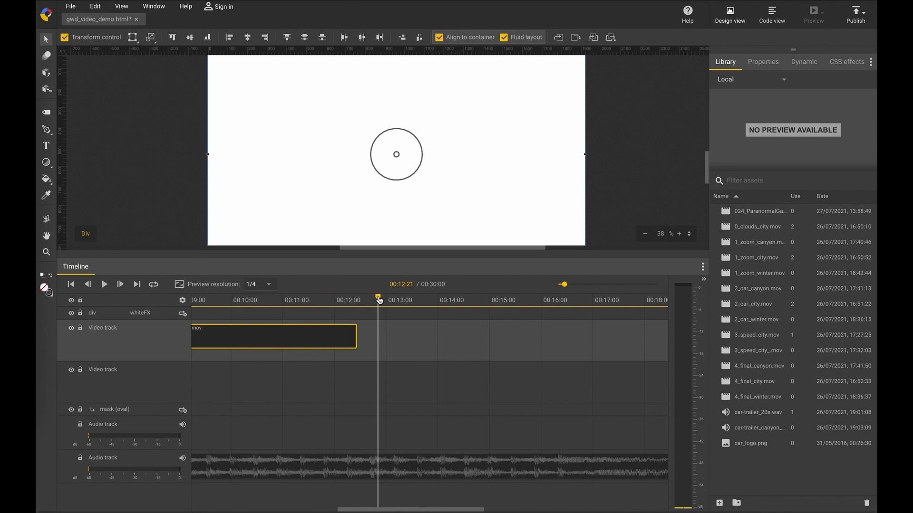
{"action": "left_click_drag", "start_coordinate": [379, 300], "coordinate": [358, 301]}
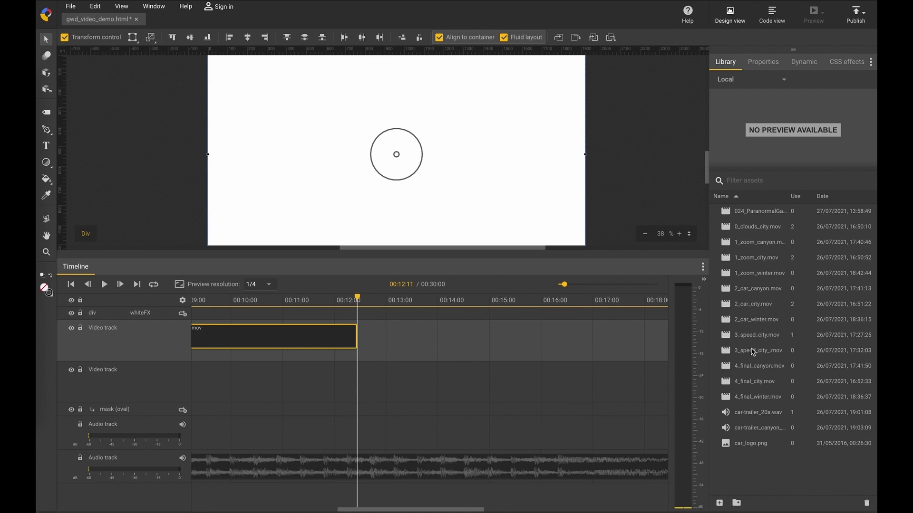
{"action": "left_click", "coordinate": [752, 337]}
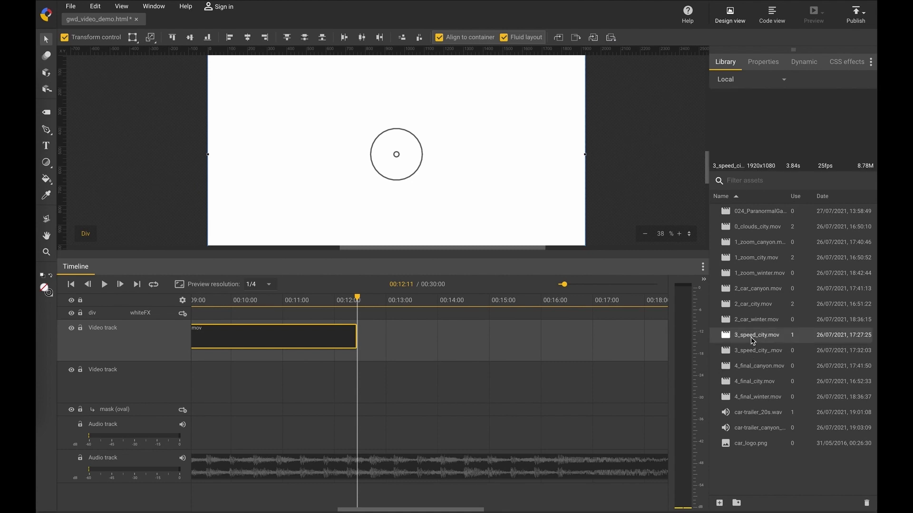
{"action": "left_click", "coordinate": [750, 381]}
{"action": "left_click_drag", "start_coordinate": [748, 384], "coordinate": [359, 382]}
Play the start of the 4_final_city.mov clip from 00:12:11 to check it.
{"action": "left_click_drag", "start_coordinate": [560, 290], "coordinate": [573, 289]}
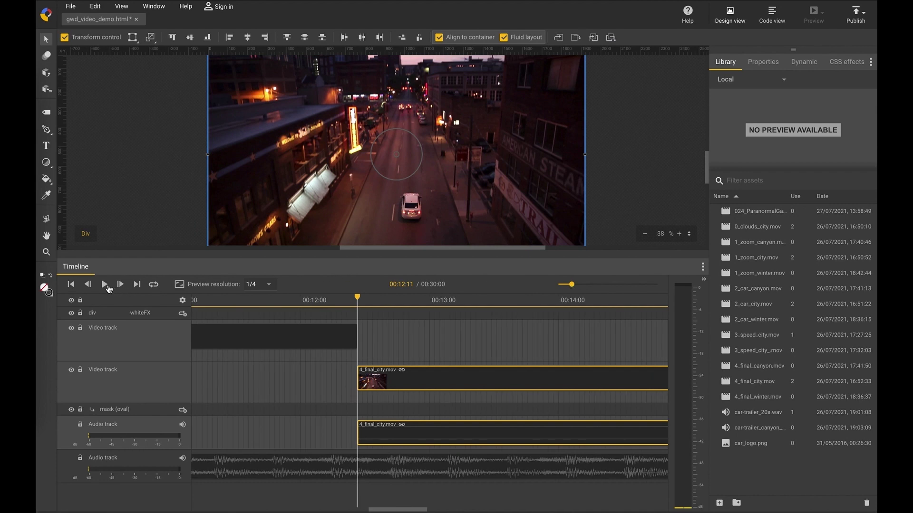
{"action": "left_click", "coordinate": [105, 285]}
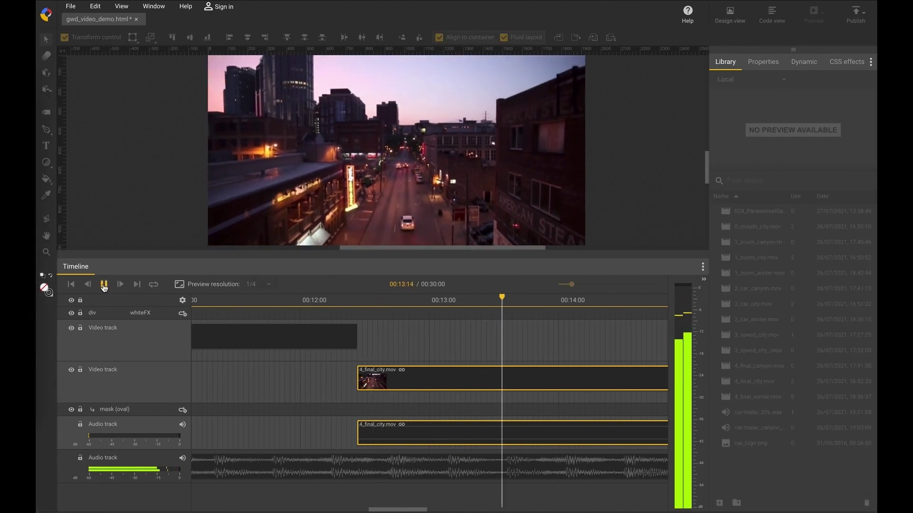
{"action": "key", "text": "space"}
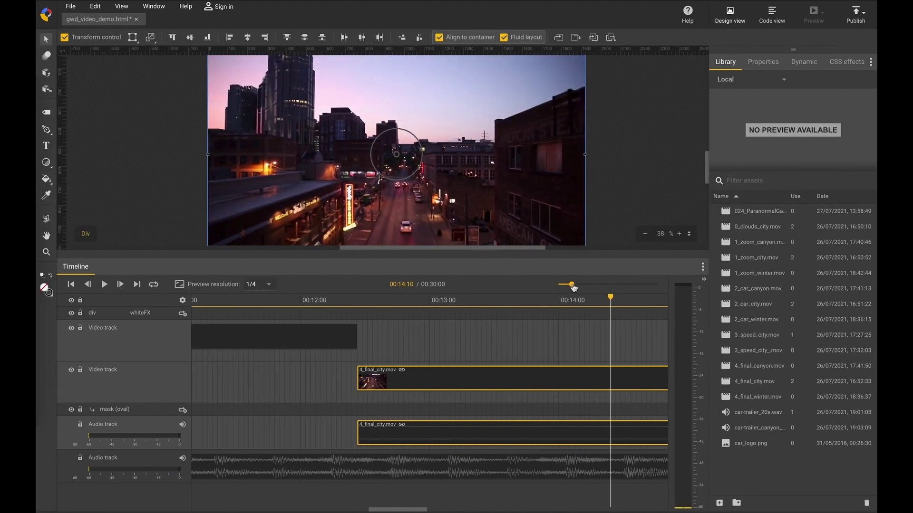
Delete the audio track that holds the linked sound of the video clips, keeping the car-trailer_20s.wav track.
{"action": "left_click_drag", "start_coordinate": [573, 287], "coordinate": [567, 287]}
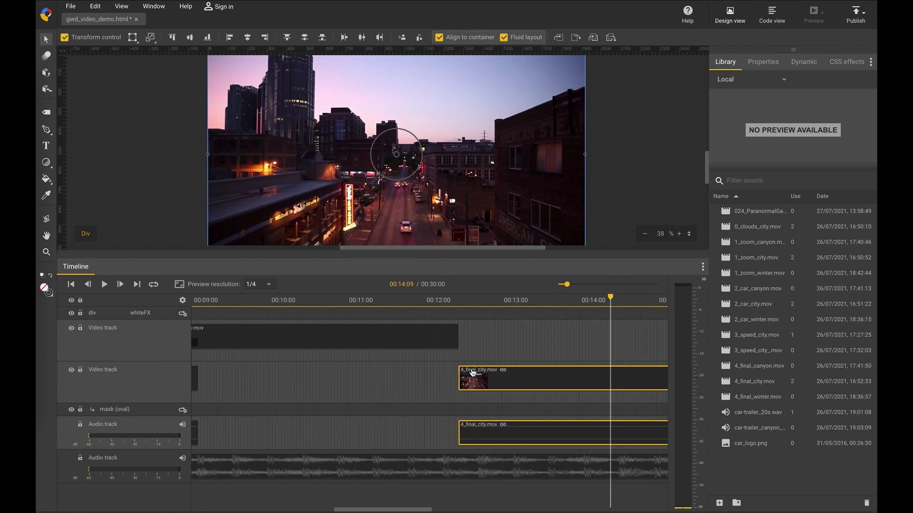
{"action": "scroll", "coordinate": [402, 423], "scroll_direction": "left", "scroll_amount": 10}
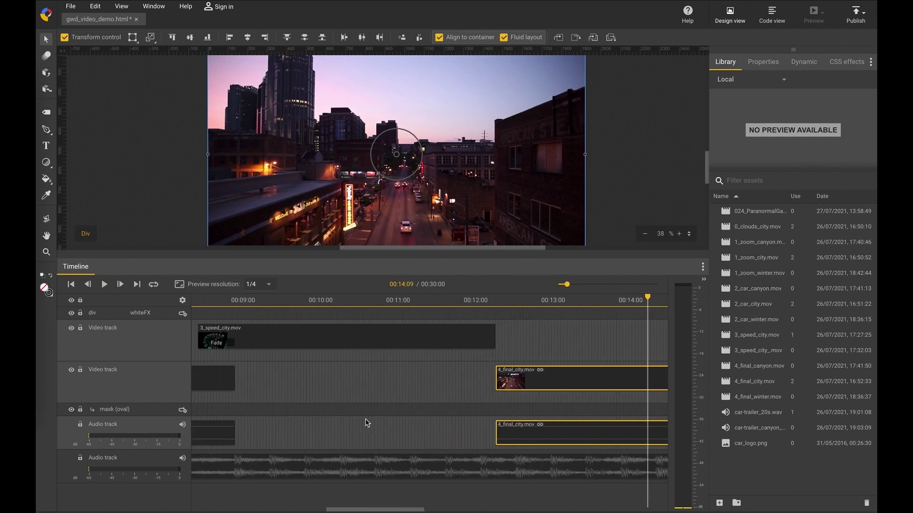
{"action": "scroll", "coordinate": [366, 423], "scroll_direction": "left", "scroll_amount": 4}
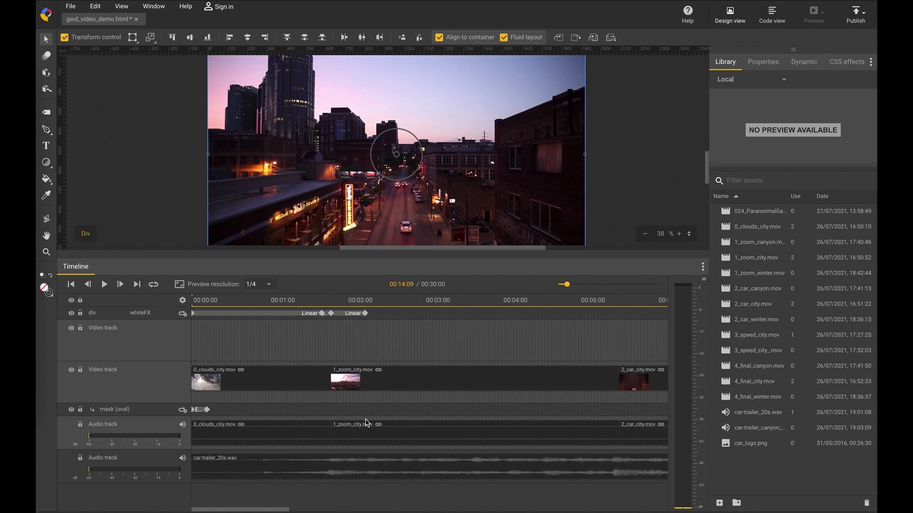
{"action": "left_click", "coordinate": [65, 436]}
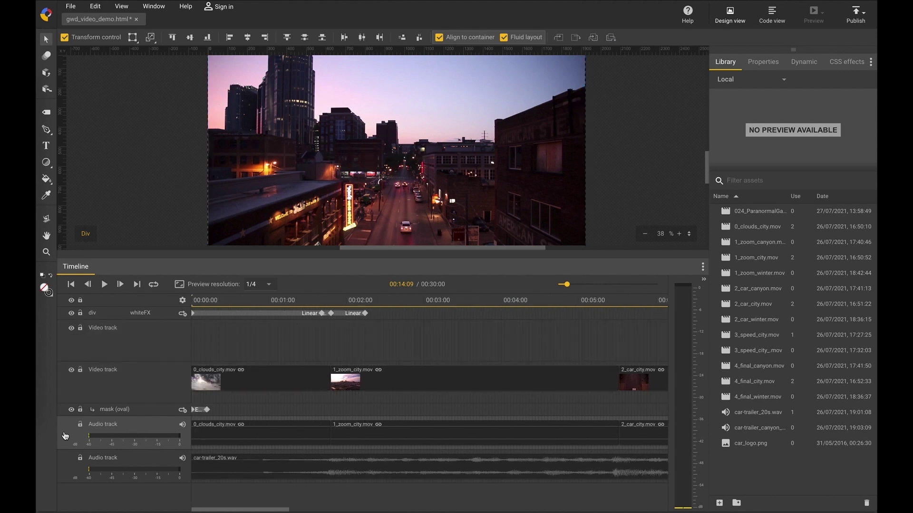
{"action": "right_click", "coordinate": [65, 436]}
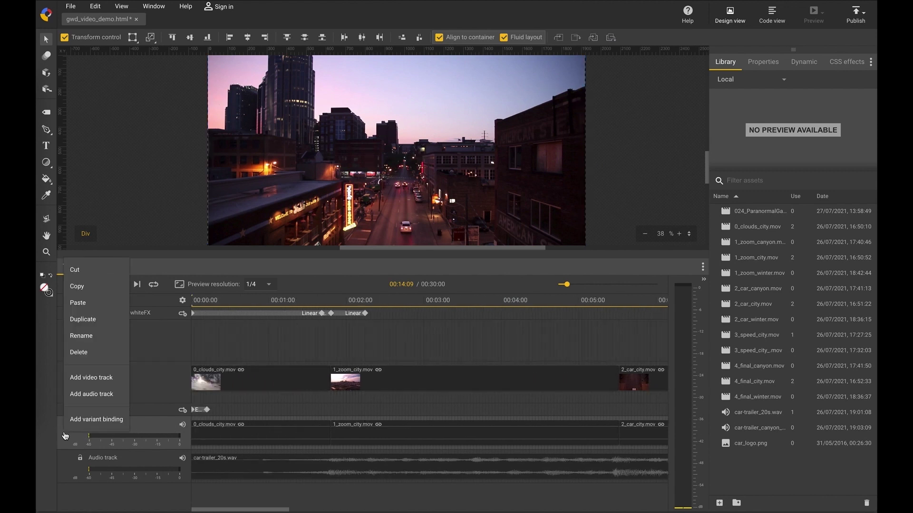
{"action": "left_click", "coordinate": [79, 352]}
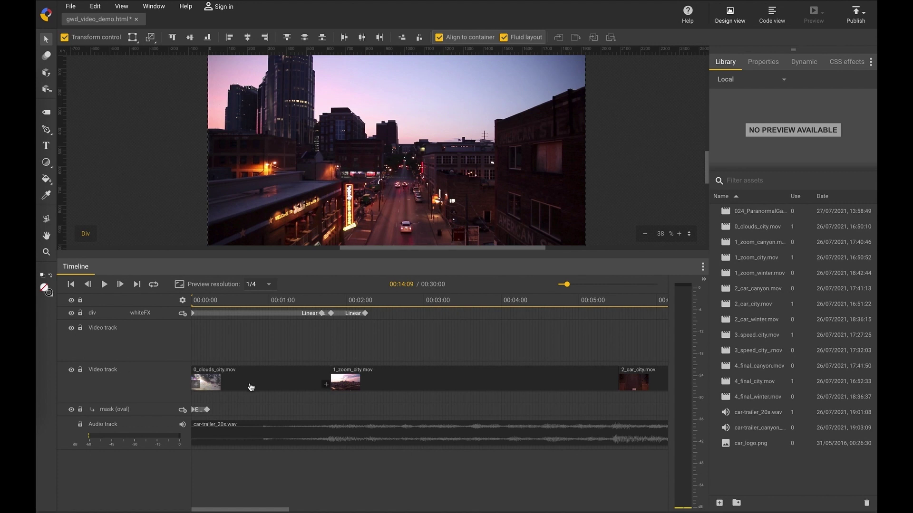
Play the cut from 3_speed_city.mov to 4_final_city.mov, starting at 00:12:10.
{"action": "scroll", "coordinate": [251, 388], "scroll_direction": "right", "scroll_amount": 6}
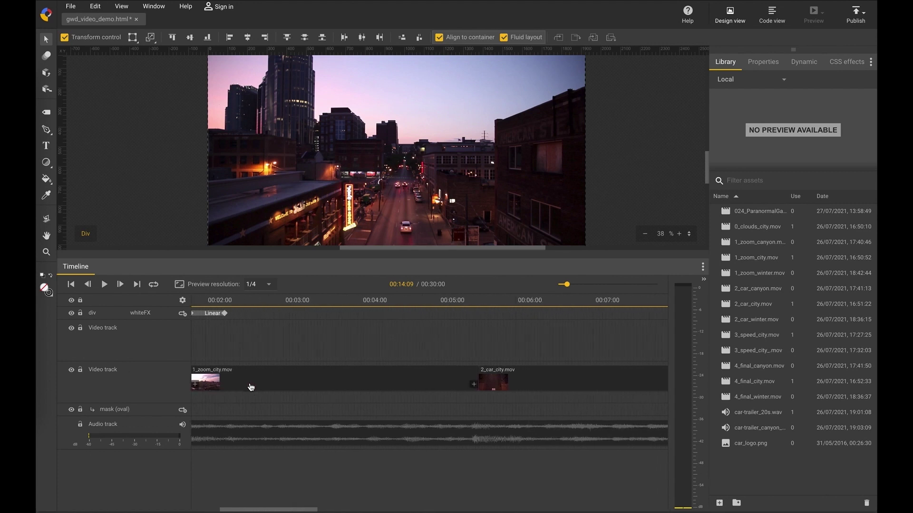
{"action": "scroll", "coordinate": [251, 387], "scroll_direction": "right", "scroll_amount": 8}
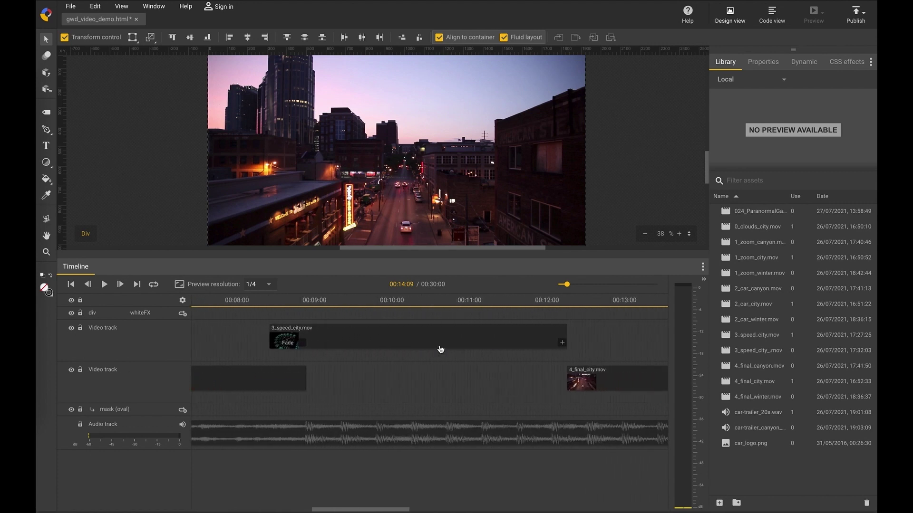
{"action": "scroll", "coordinate": [441, 350], "scroll_direction": "right", "scroll_amount": 2}
{"action": "left_click", "coordinate": [391, 301]}
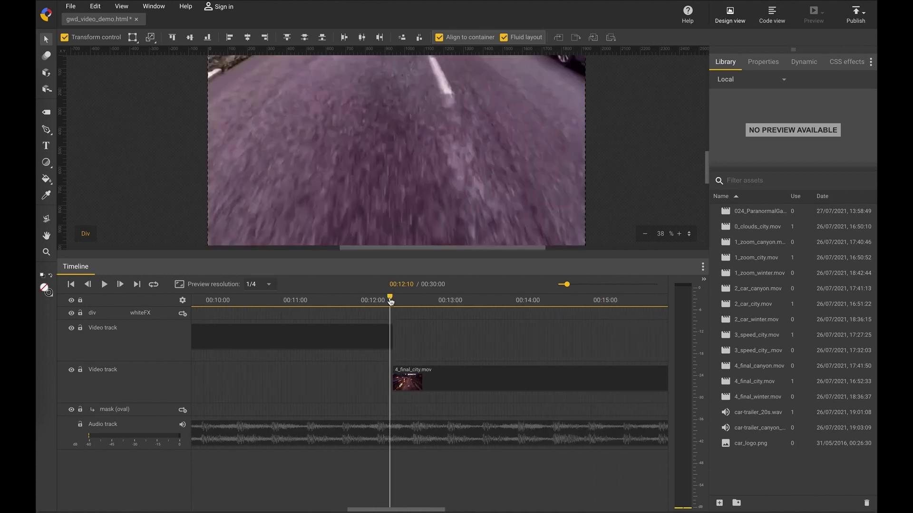
{"action": "left_click", "coordinate": [104, 284]}
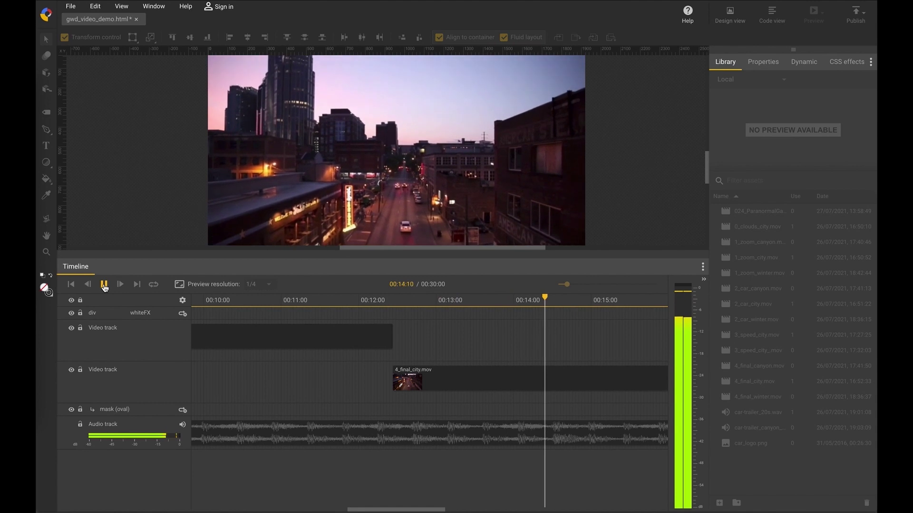
{"action": "key", "text": "space"}
Return the playhead to 00:00:00 and play the whole video through the 4_final_city.mov clip to review it.
{"action": "scroll", "coordinate": [341, 371], "scroll_direction": "left", "scroll_amount": 15}
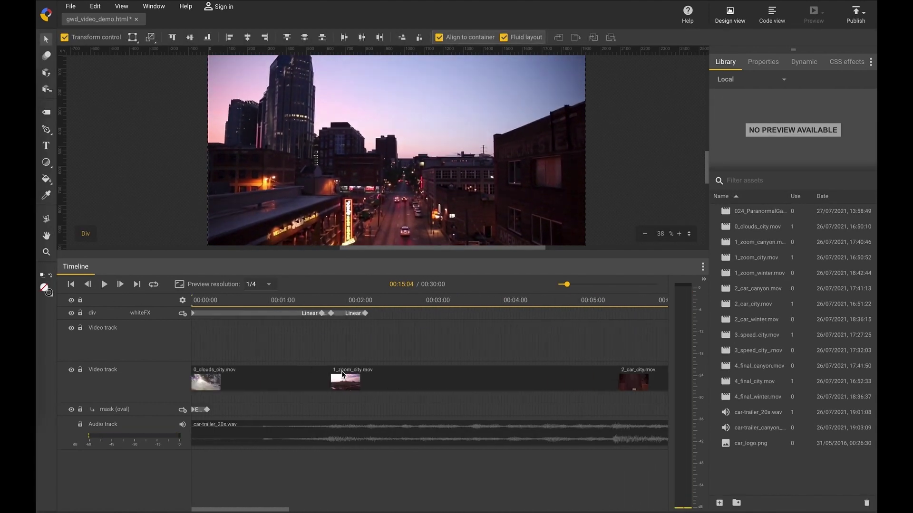
{"action": "left_click", "coordinate": [226, 304]}
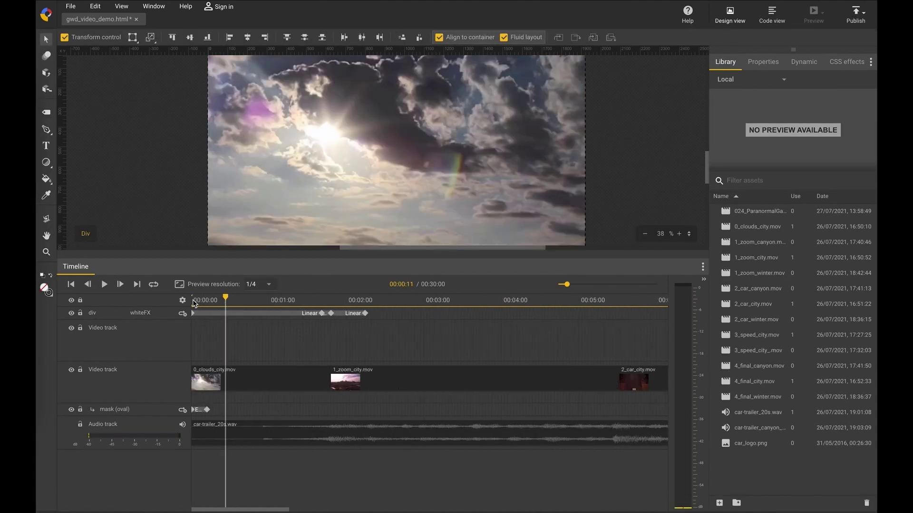
{"action": "left_click_drag", "start_coordinate": [223, 299], "coordinate": [187, 299]}
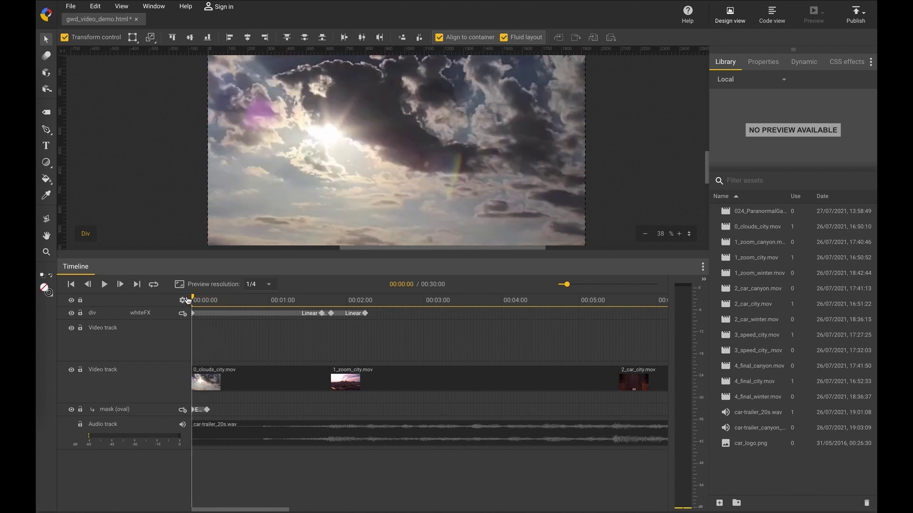
{"action": "left_click", "coordinate": [104, 284]}
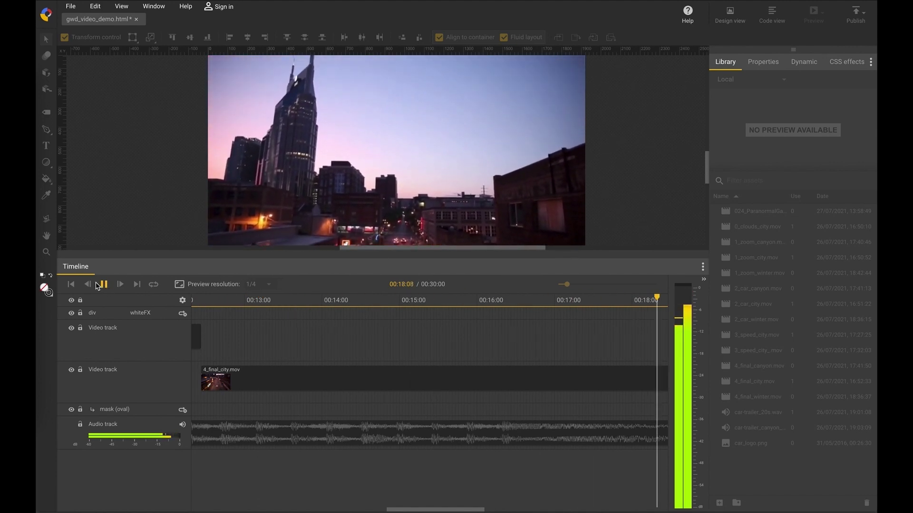
{"action": "key", "text": "space"}
Insert keyframes on the whiteFX layer at 00:16:08, 00:16:05 and 00:17:00, around the last beat of the soundtrack.
{"action": "scroll", "coordinate": [250, 367], "scroll_direction": "left", "scroll_amount": 5}
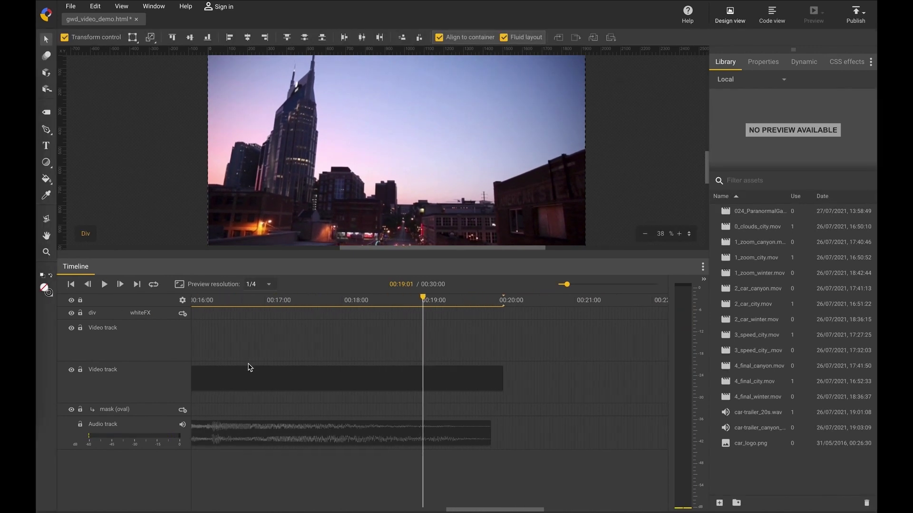
{"action": "left_click", "coordinate": [282, 312]}
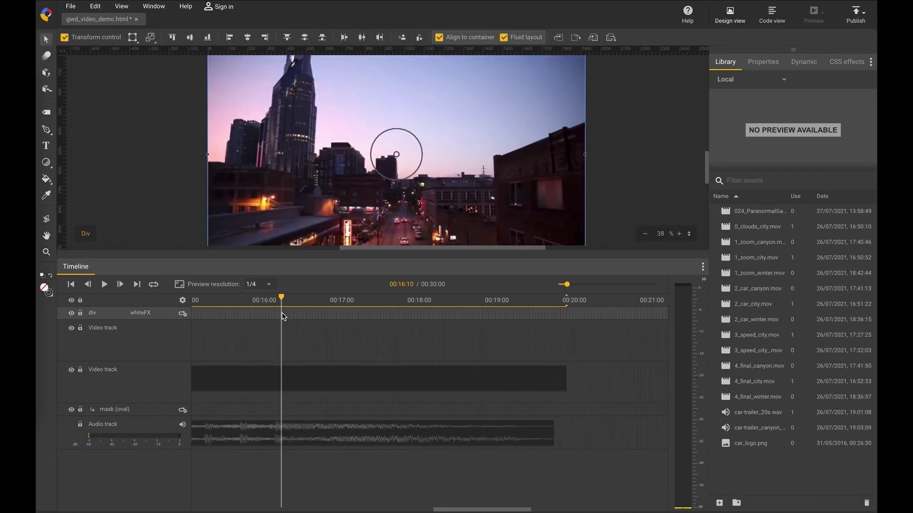
{"action": "left_click_drag", "start_coordinate": [281, 298], "coordinate": [275, 299]}
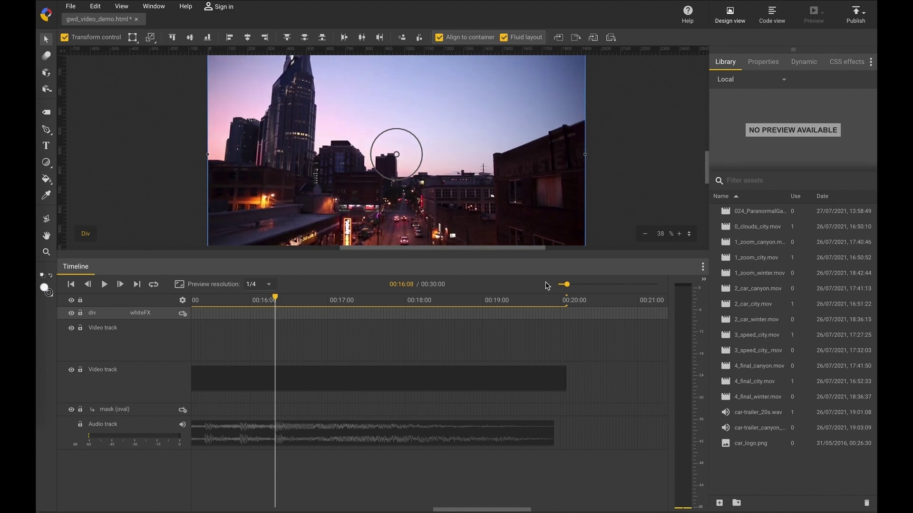
{"action": "left_click_drag", "start_coordinate": [568, 286], "coordinate": [585, 284]}
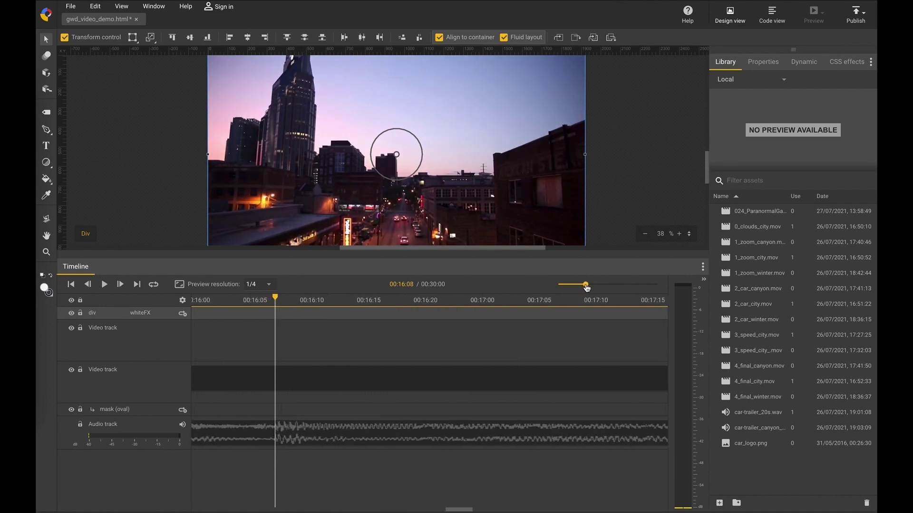
{"action": "double_click", "coordinate": [273, 314]}
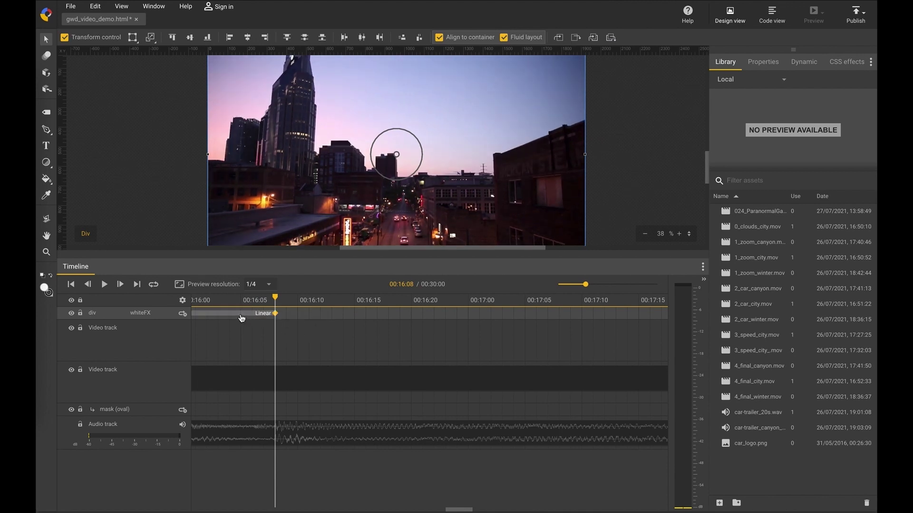
{"action": "right_click", "coordinate": [241, 318]}
{"action": "left_click", "coordinate": [259, 326]}
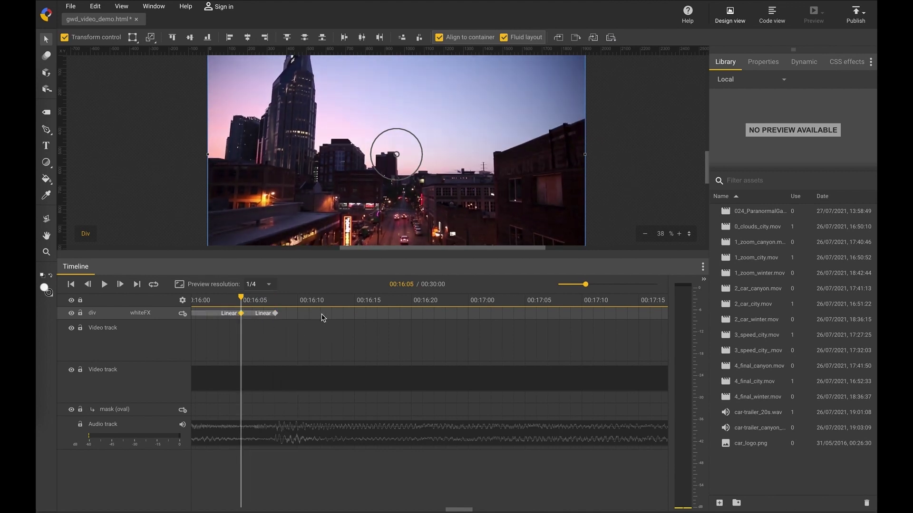
{"action": "right_click", "coordinate": [468, 314]}
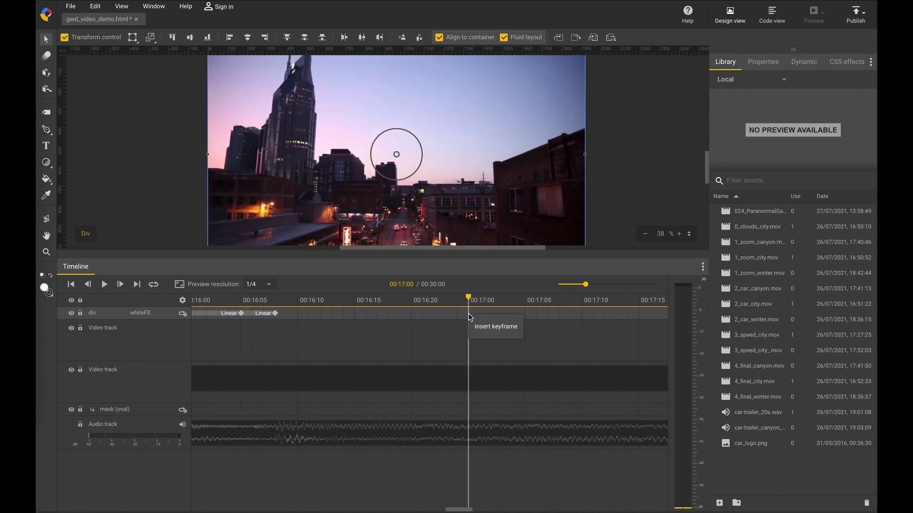
{"action": "left_click", "coordinate": [480, 325]}
Set the whiteFX fill opacity to 1 at the 00:16:08 keyframe.
{"action": "left_click", "coordinate": [276, 316]}
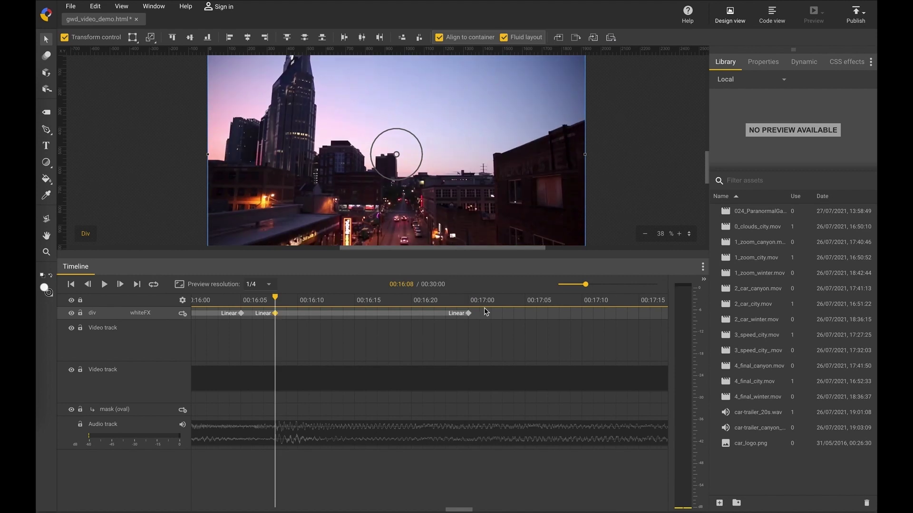
{"action": "left_click", "coordinate": [762, 64]}
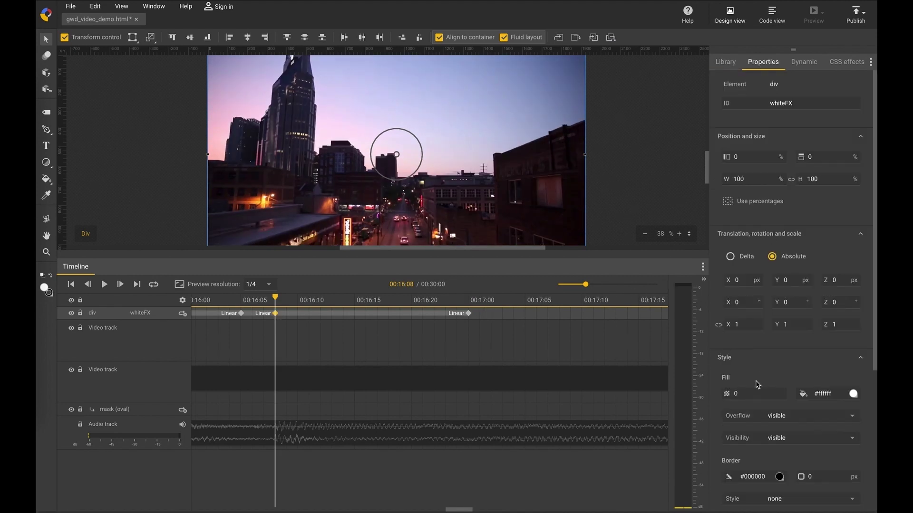
{"action": "key", "text": "Return"}
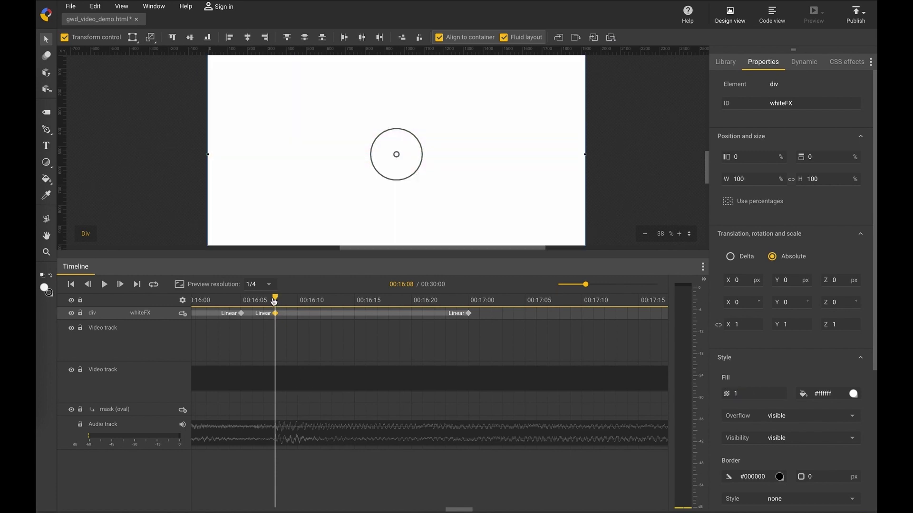
Scrub through the new white flash and move its last whiteFX keyframe to 00:18:00.
{"action": "left_click_drag", "start_coordinate": [275, 303], "coordinate": [472, 313]}
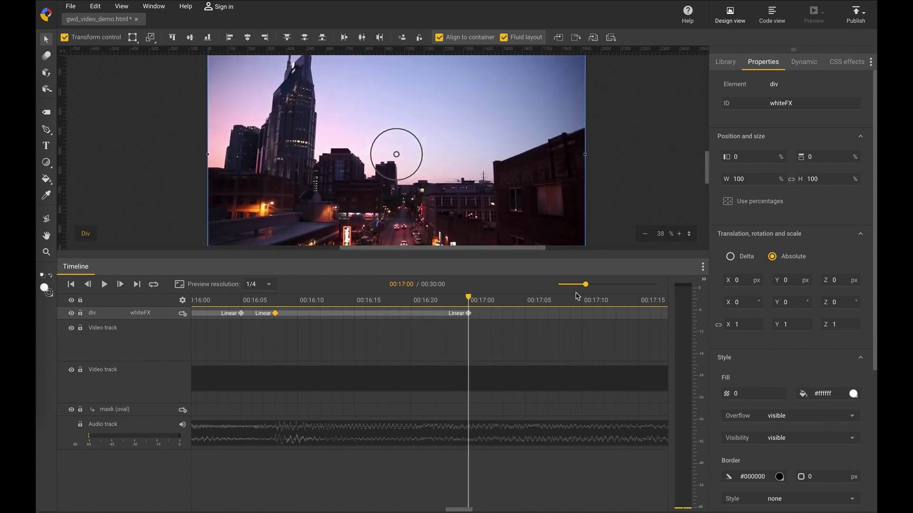
{"action": "left_click_drag", "start_coordinate": [586, 287], "coordinate": [564, 288]}
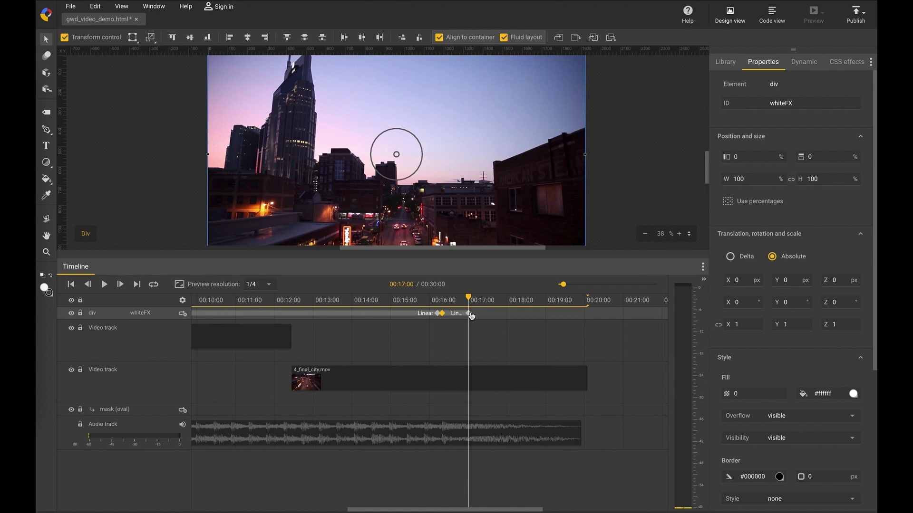
{"action": "left_click_drag", "start_coordinate": [508, 317], "coordinate": [508, 314]}
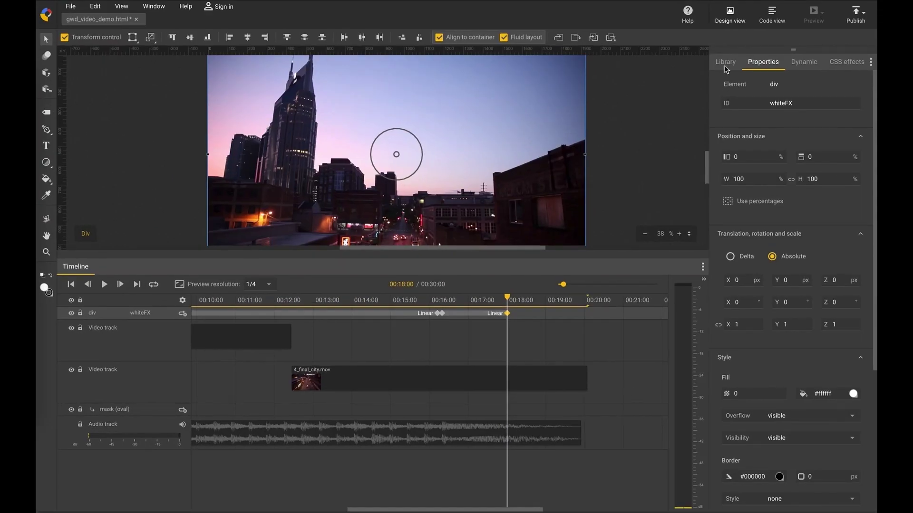
Add car_logo.png from the library to the stage at about 489 x 489 px and centre it in the frame.
{"action": "left_click", "coordinate": [725, 63]}
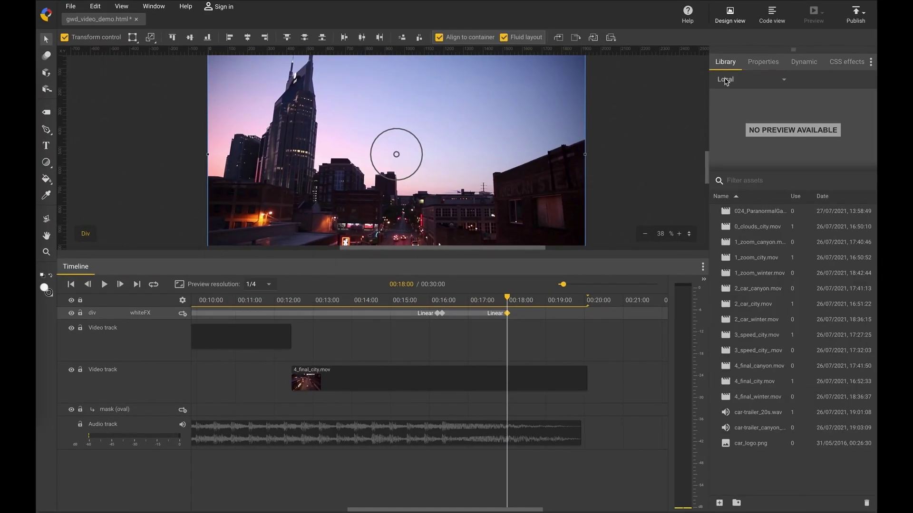
{"action": "left_click", "coordinate": [749, 444]}
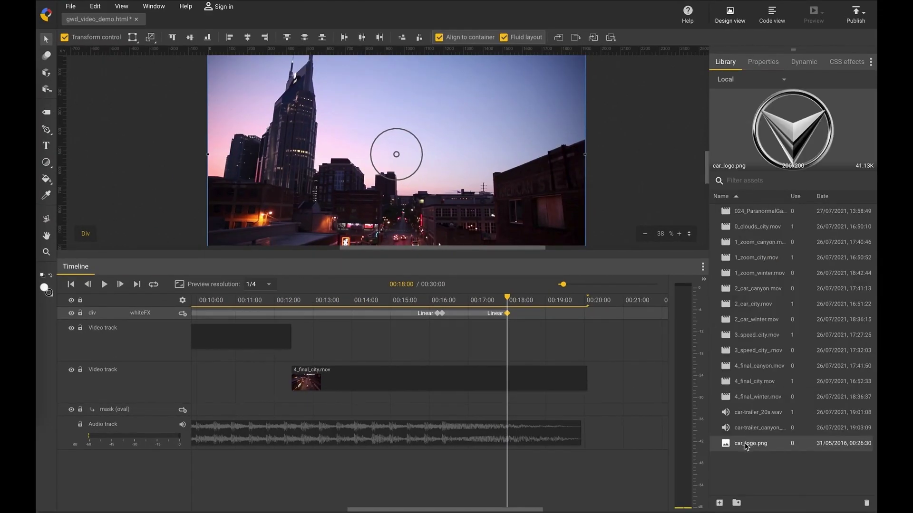
{"action": "left_click_drag", "start_coordinate": [744, 445], "coordinate": [476, 91]}
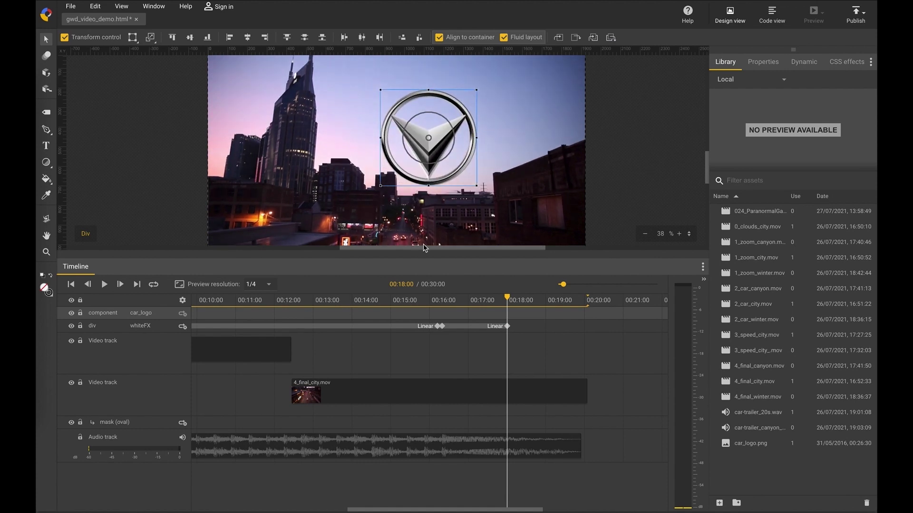
{"action": "left_click_drag", "start_coordinate": [422, 255], "coordinate": [420, 331]}
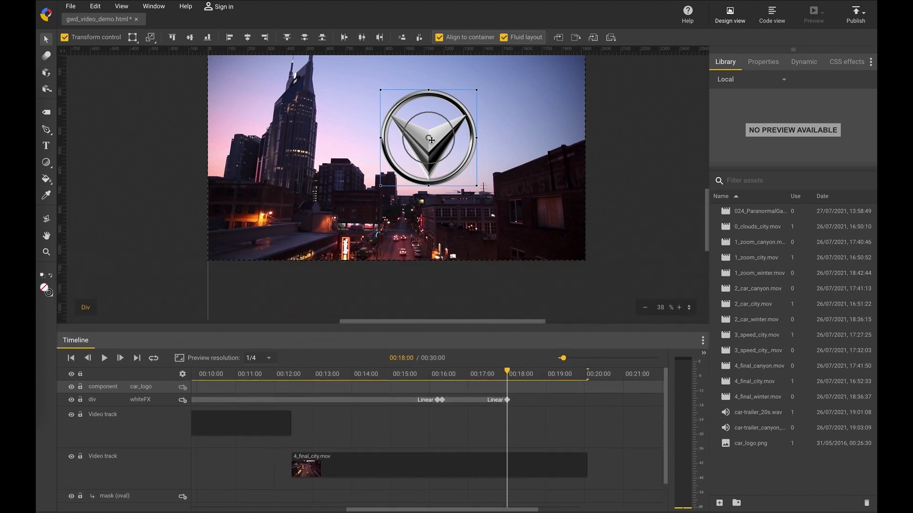
{"action": "left_click_drag", "start_coordinate": [436, 142], "coordinate": [403, 157]}
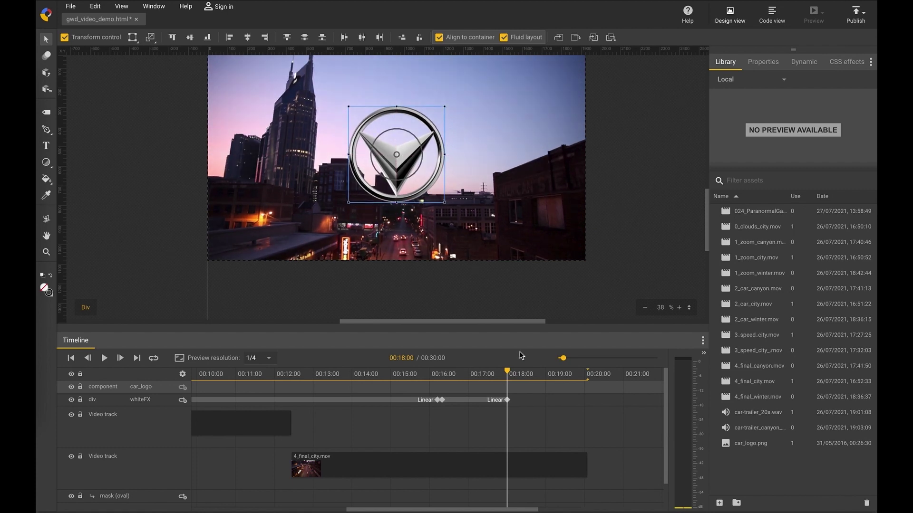
Move the playhead to 00:16:07 and set the car_logo fill opacity to 0.
{"action": "left_click_drag", "start_coordinate": [508, 375], "coordinate": [441, 376]}
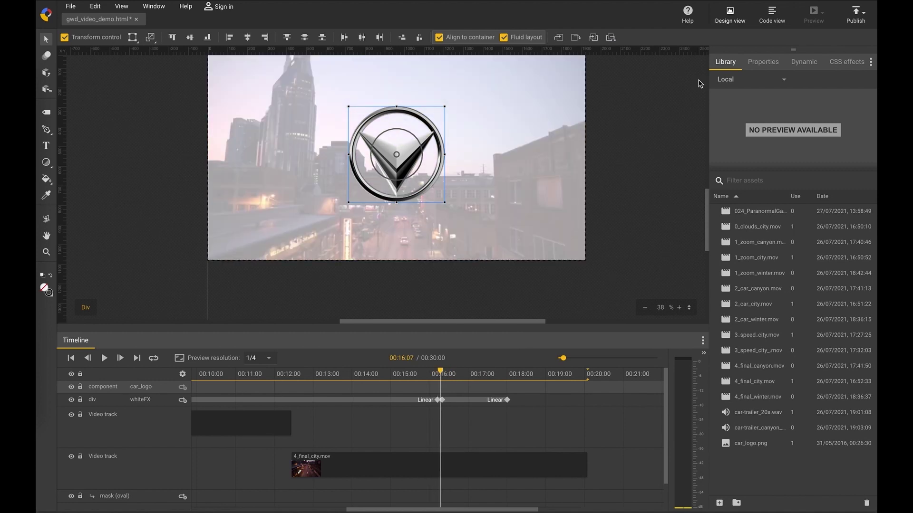
{"action": "left_click", "coordinate": [759, 66]}
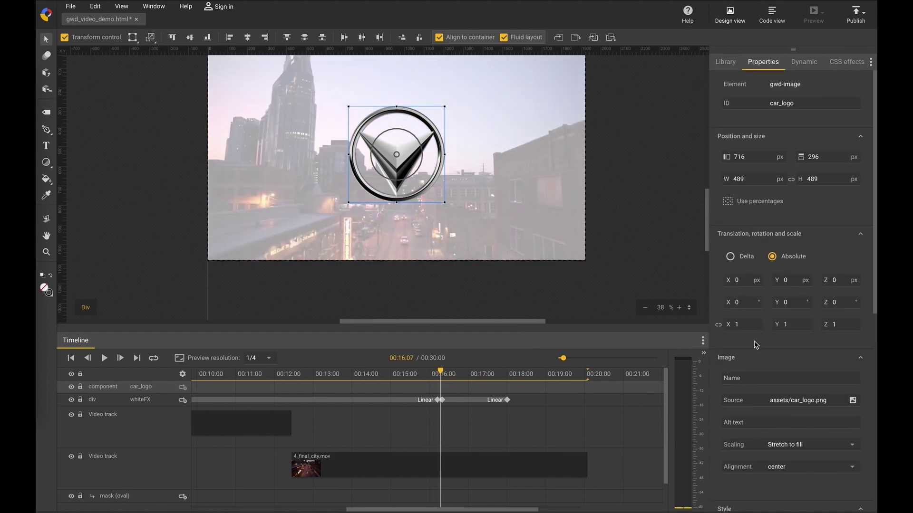
{"action": "scroll", "coordinate": [756, 345], "scroll_direction": "down", "scroll_amount": 5}
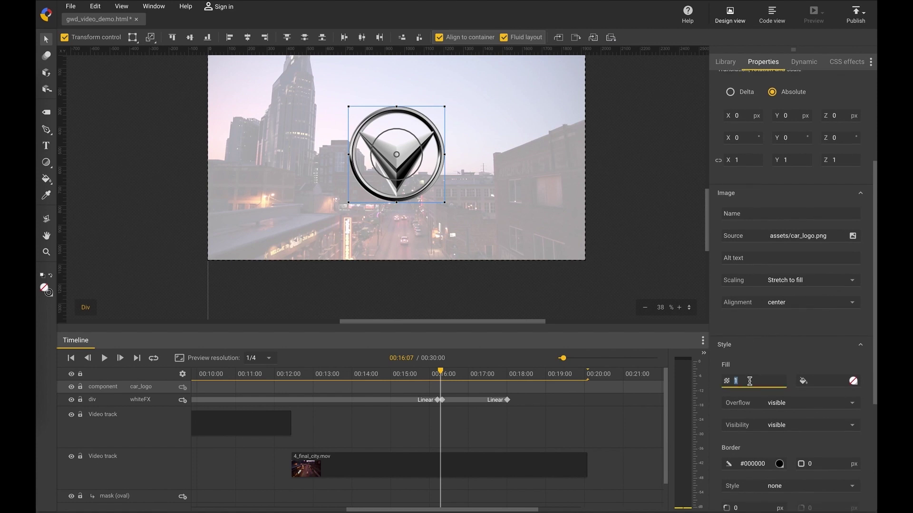
{"action": "key", "text": "BackSpace"}
{"action": "key", "text": "Tab"}
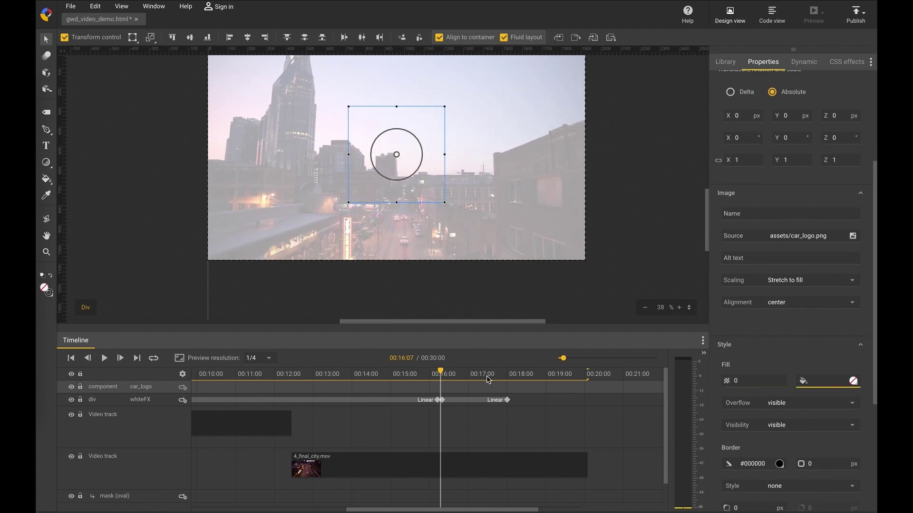
Insert car_logo keyframes at 00:16:08 and 00:16:13, and set the logo's fill opacity to 1 at 00:16:13.
{"action": "mouse_move", "coordinate": [442, 375]}
{"action": "left_mouse_down"}
{"action": "mouse_move", "coordinate": [434, 376]}
{"action": "mouse_move", "coordinate": [444, 376]}
{"action": "left_mouse_up"}
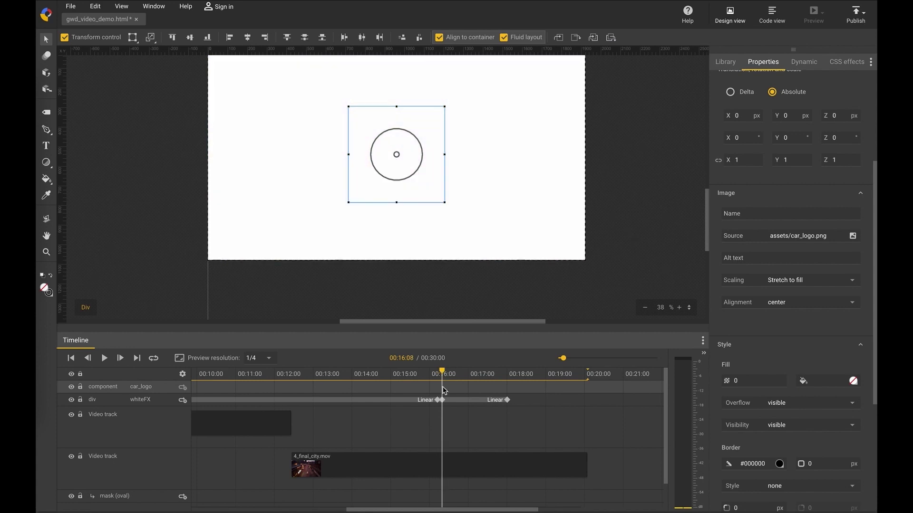
{"action": "right_click", "coordinate": [442, 387]}
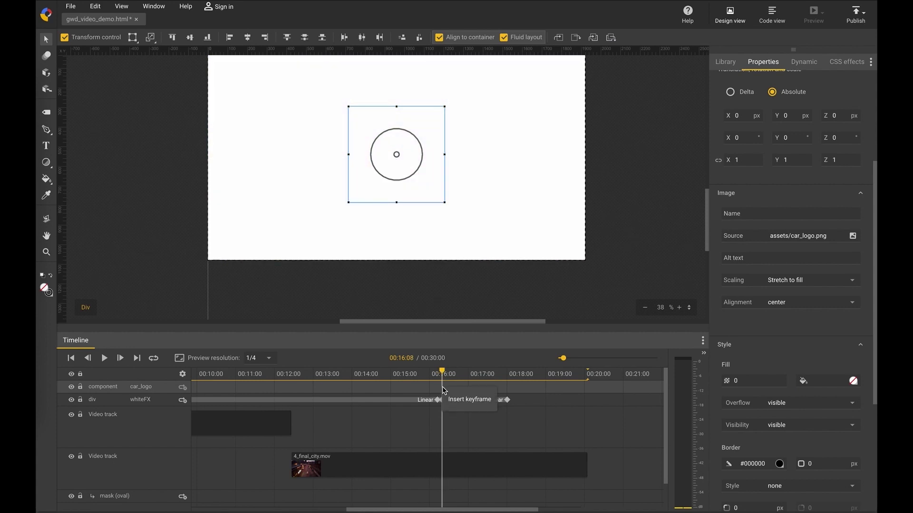
{"action": "left_click", "coordinate": [449, 401]}
{"action": "left_click", "coordinate": [451, 387]}
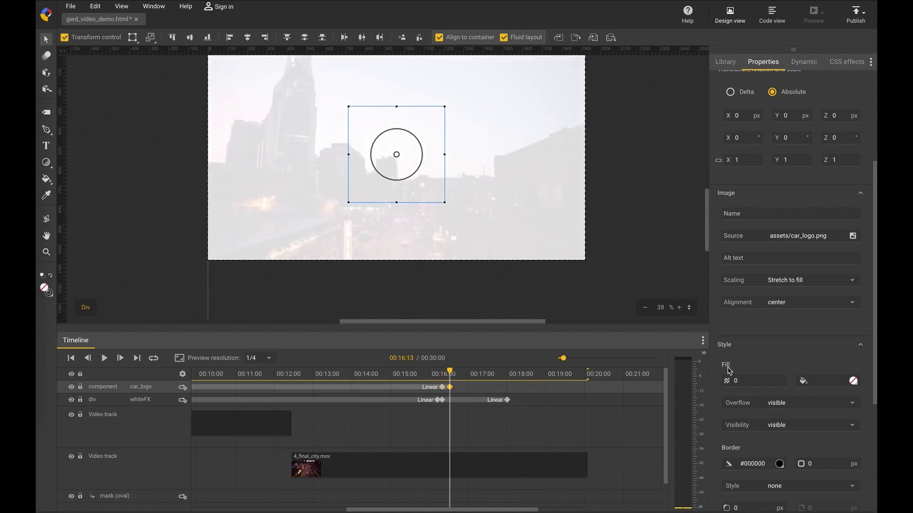
{"action": "key", "text": "Tab"}
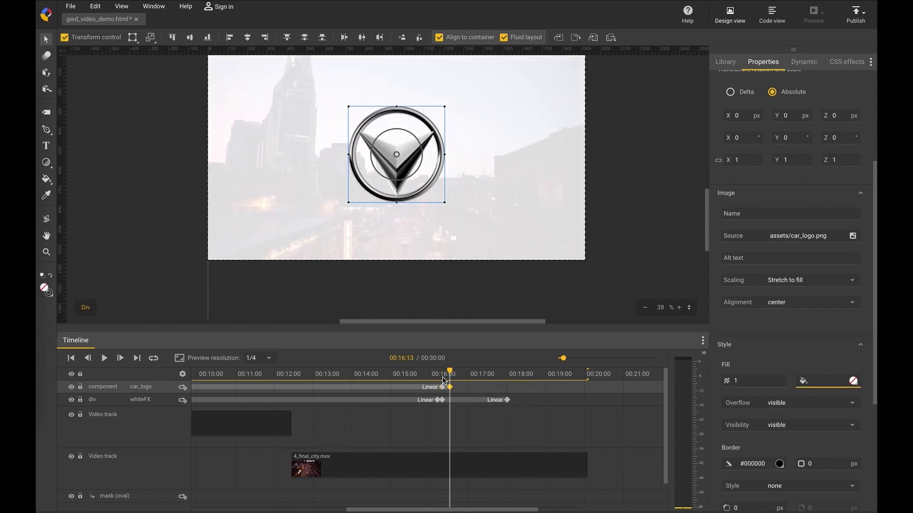
Play the video from 00:14:02 to review how the car logo appears over the final clip.
{"action": "left_click_drag", "start_coordinate": [450, 374], "coordinate": [357, 388]}
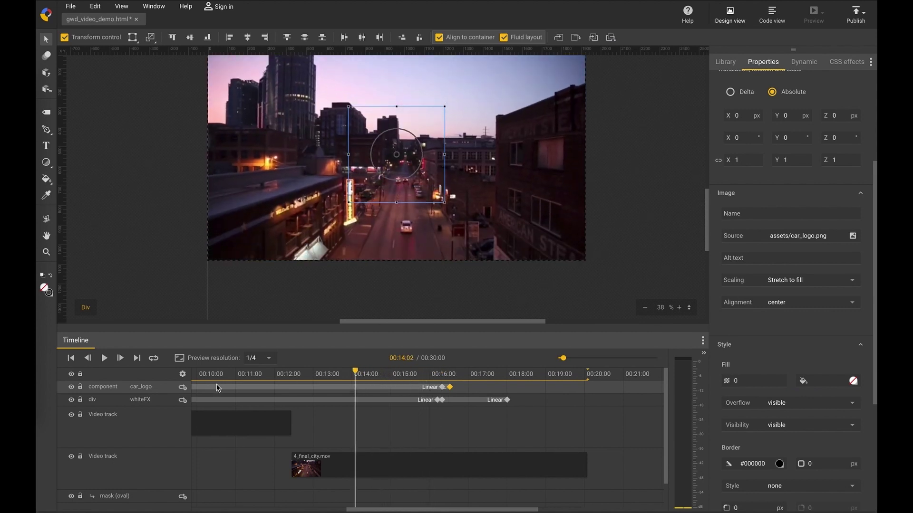
{"action": "left_click", "coordinate": [104, 359]}
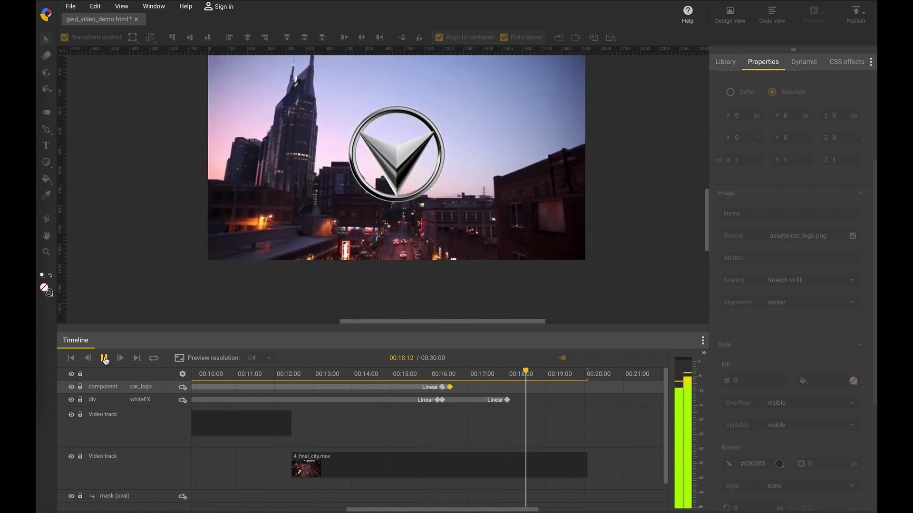
{"action": "left_click", "coordinate": [105, 359]}
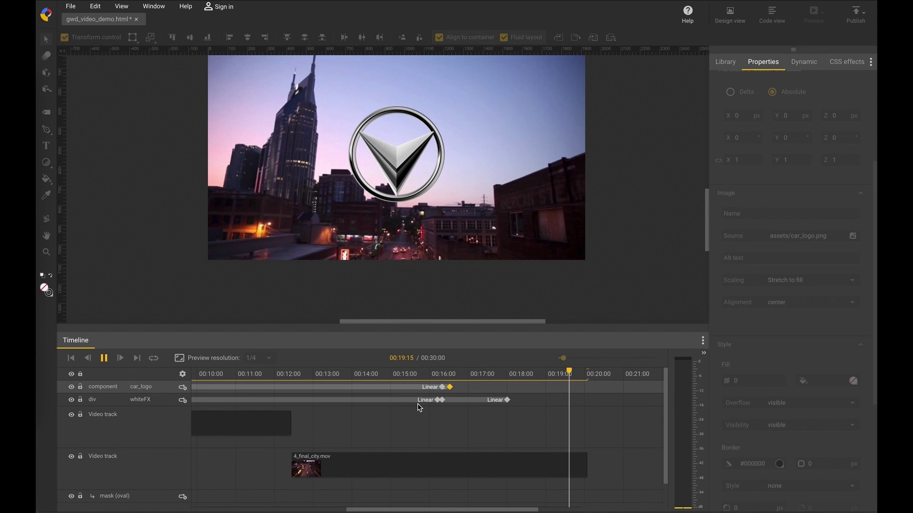
Add a Fade transition to the end of the 4_final_city.mov clip and lengthen it to start at about 00:18:00.
{"action": "left_click", "coordinate": [584, 472]}
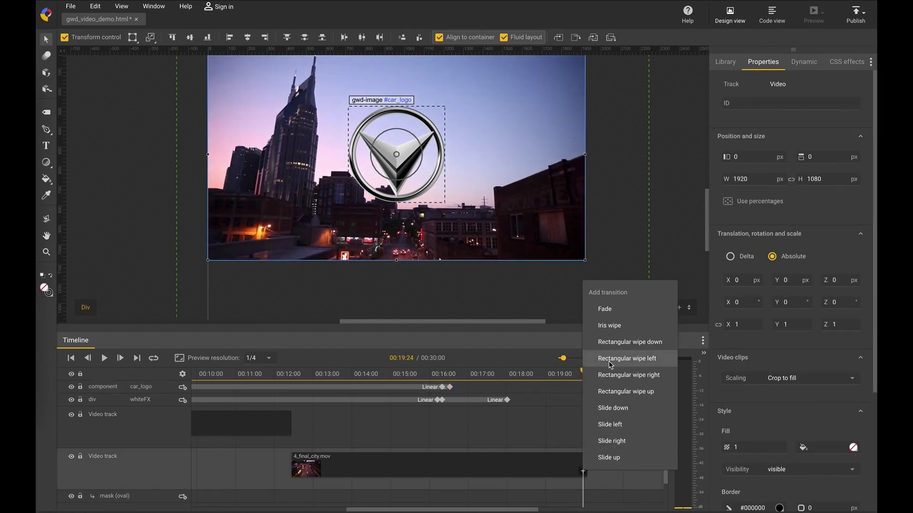
{"action": "left_click", "coordinate": [607, 312]}
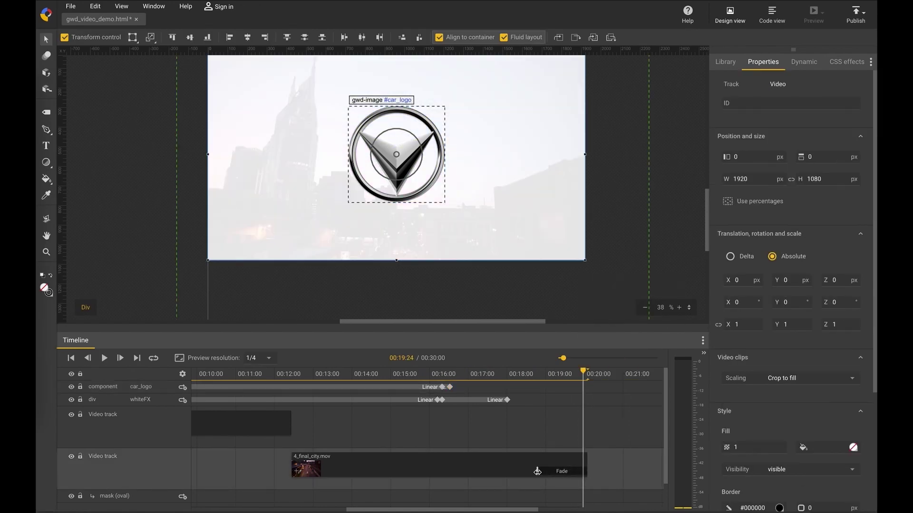
{"action": "left_click_drag", "start_coordinate": [530, 473], "coordinate": [511, 472]}
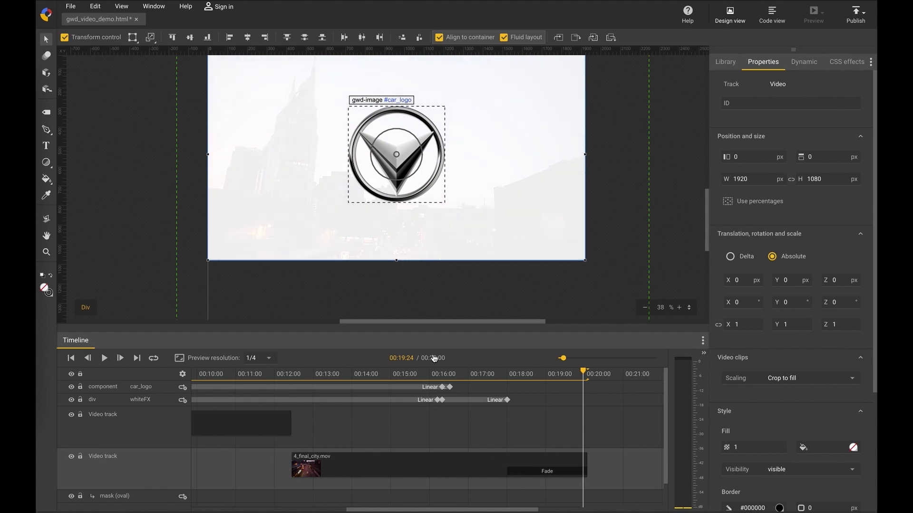
Deselect everything and set the video's background colour to black (#000000).
{"action": "left_click", "coordinate": [619, 215]}
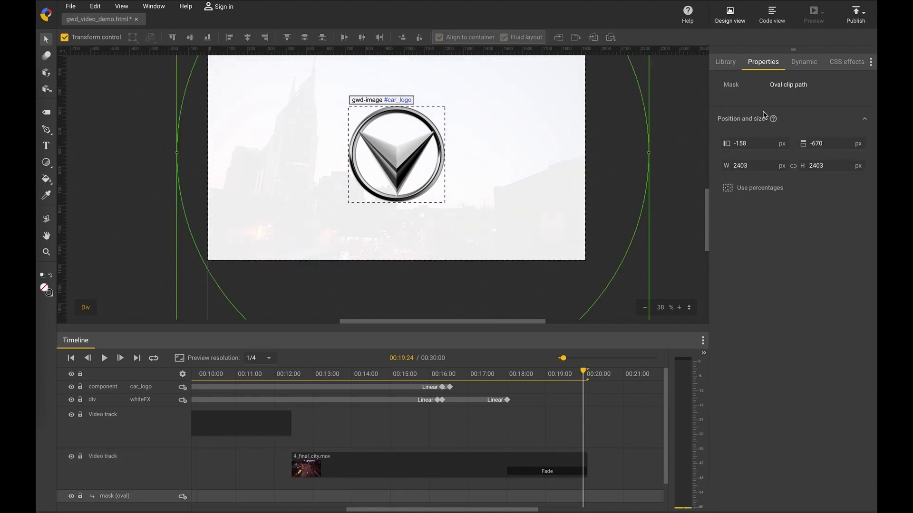
{"action": "left_click", "coordinate": [680, 187]}
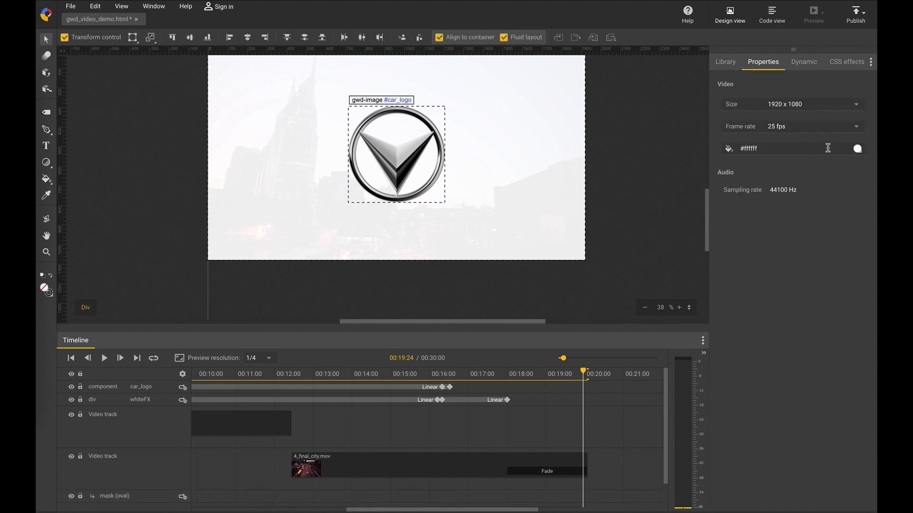
{"action": "left_click", "coordinate": [858, 150]}
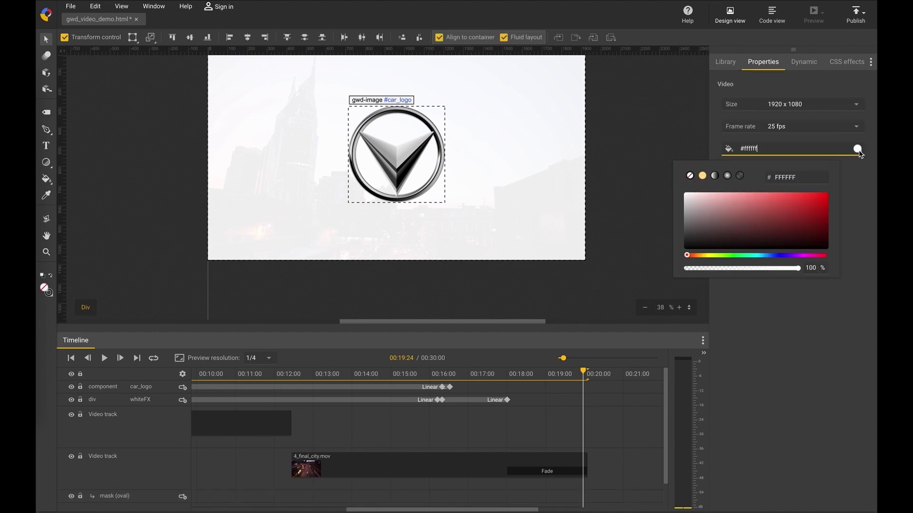
{"action": "left_click", "coordinate": [825, 246]}
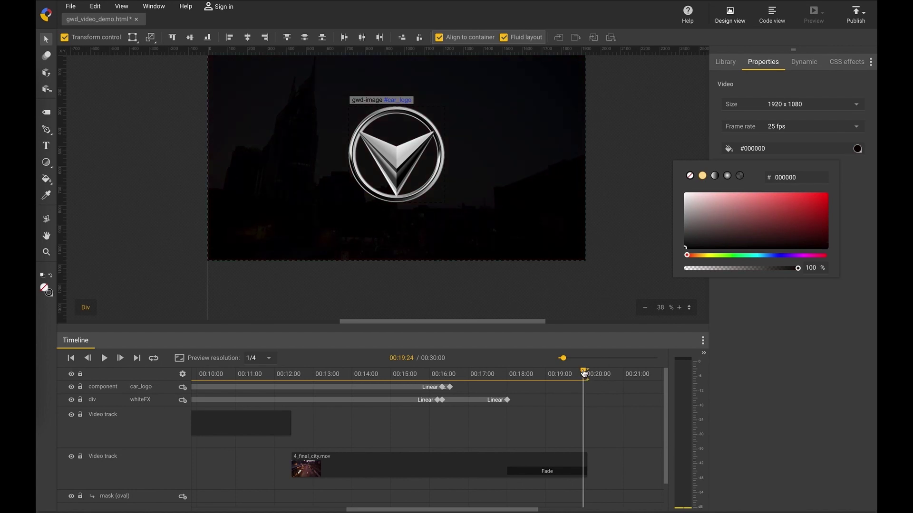
Play the video from 00:14:10 to review the closing fade behind the logo, then the opening clips from the start.
{"action": "left_click_drag", "start_coordinate": [584, 374], "coordinate": [369, 371]}
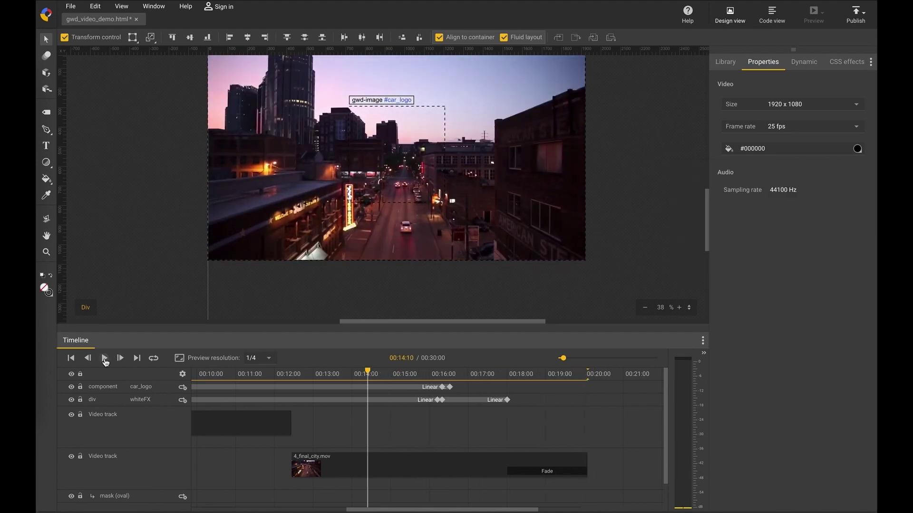
{"action": "left_click", "coordinate": [104, 360]}
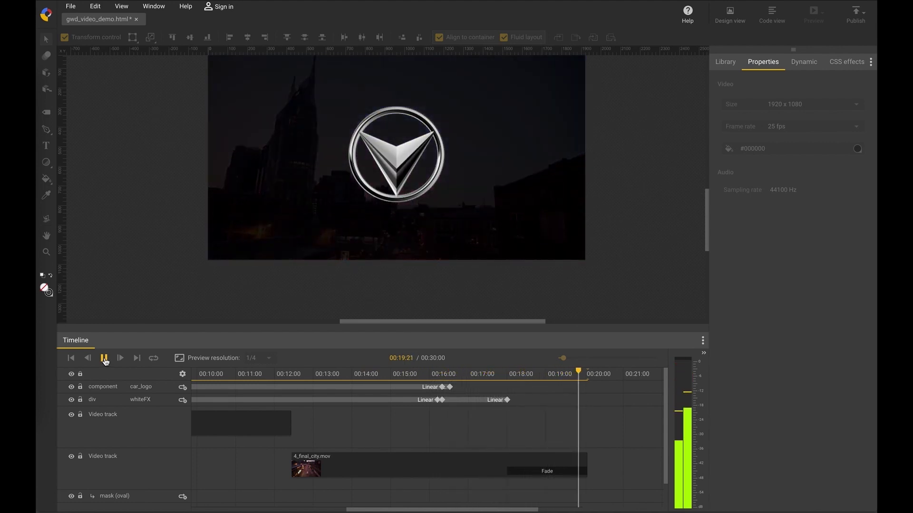
{"action": "left_click", "coordinate": [105, 360]}
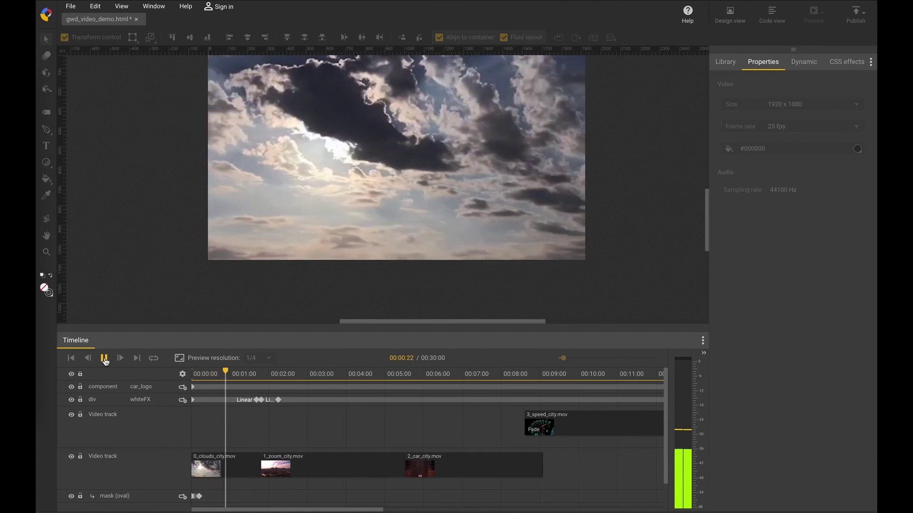
{"action": "left_click", "coordinate": [104, 359]}
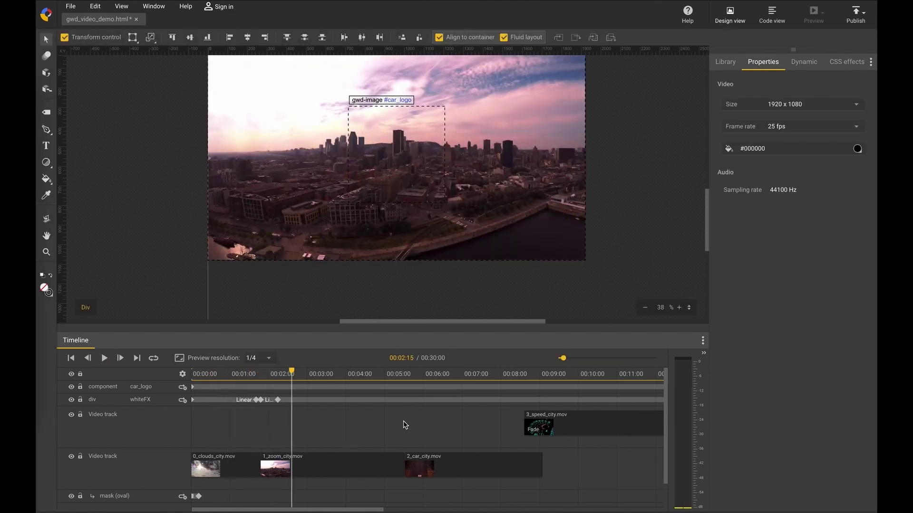
Move the playhead to 00:14:13 and draw a text box about 1158 x 147 px across the upper part of the frame.
{"action": "scroll", "coordinate": [404, 425], "scroll_direction": "right", "scroll_amount": 10}
{"action": "scroll", "coordinate": [405, 425], "scroll_direction": "right", "scroll_amount": 4}
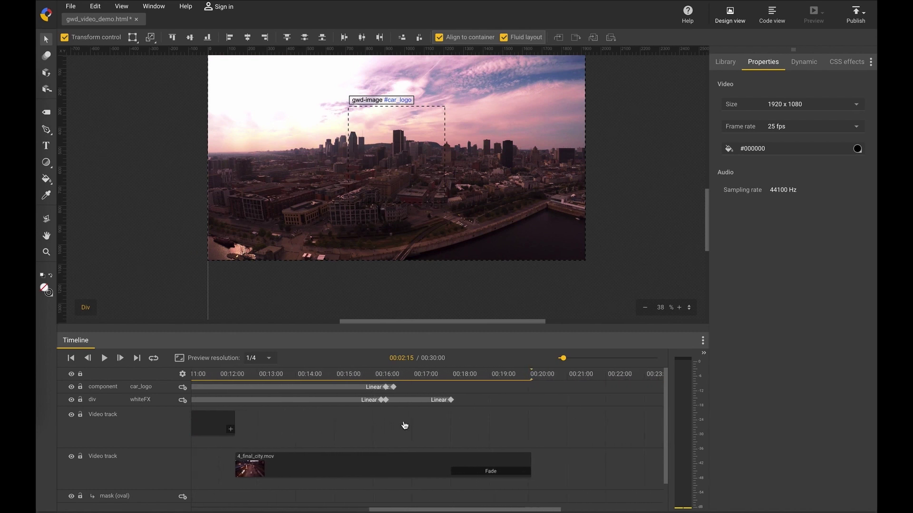
{"action": "scroll", "coordinate": [405, 425], "scroll_direction": "down", "scroll_amount": 2}
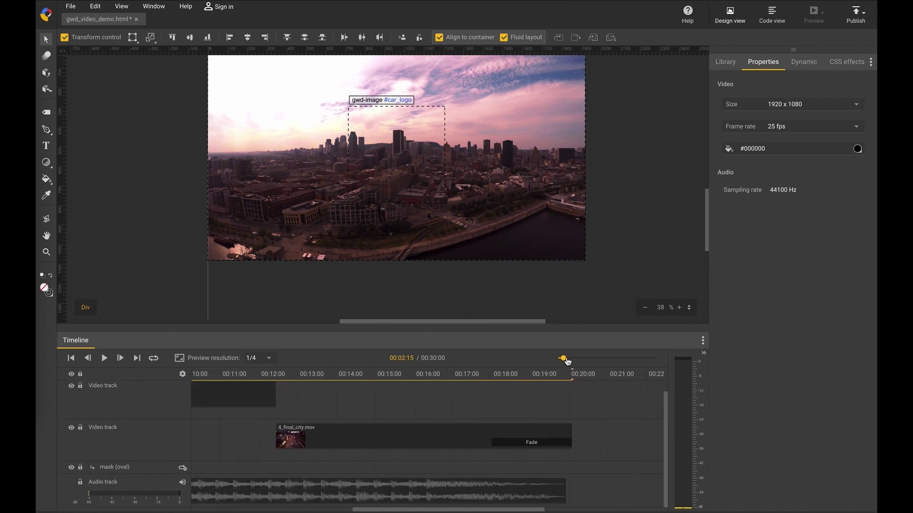
{"action": "left_click_drag", "start_coordinate": [567, 361], "coordinate": [563, 362]}
{"action": "scroll", "coordinate": [539, 415], "scroll_direction": "right", "scroll_amount": 5}
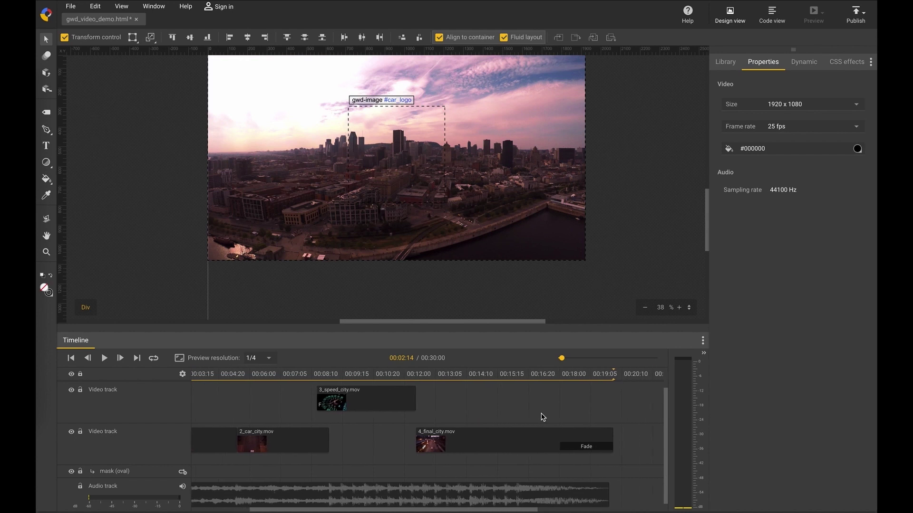
{"action": "left_click", "coordinate": [501, 376]}
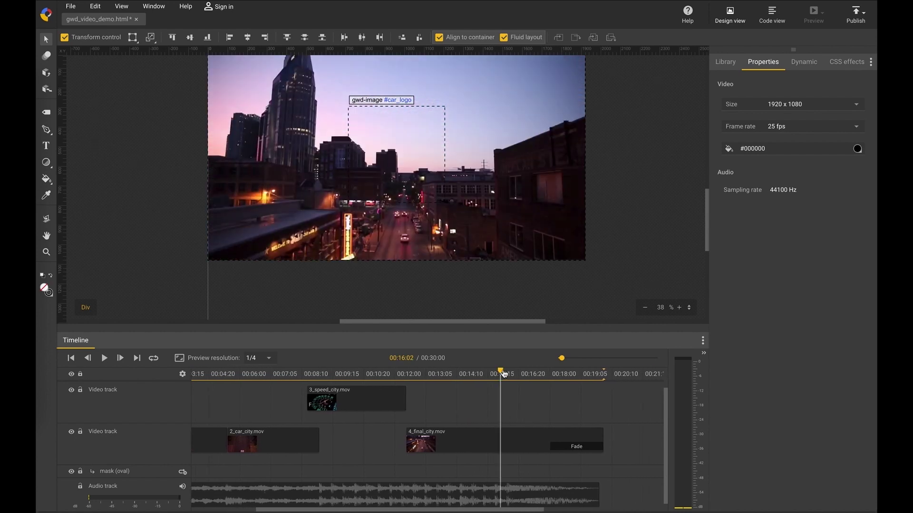
{"action": "left_click_drag", "start_coordinate": [501, 376], "coordinate": [460, 376]}
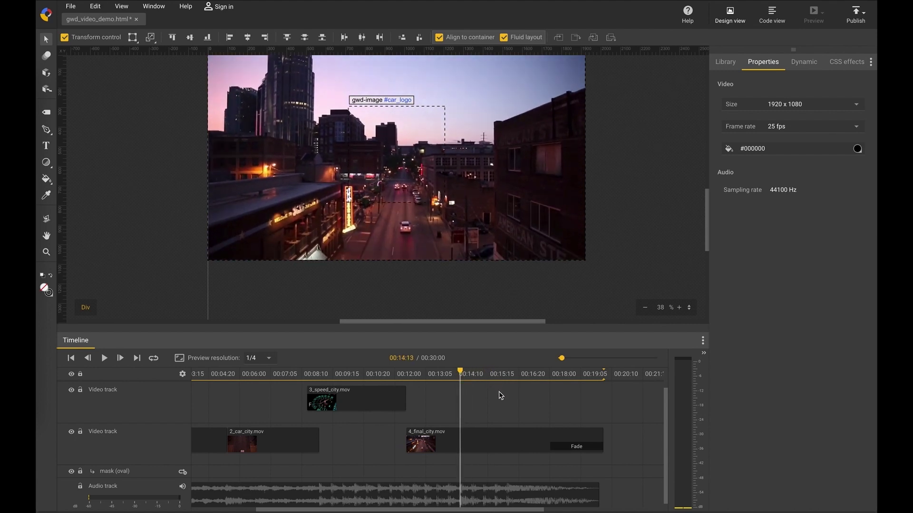
{"action": "left_click_drag", "start_coordinate": [564, 361], "coordinate": [588, 360]}
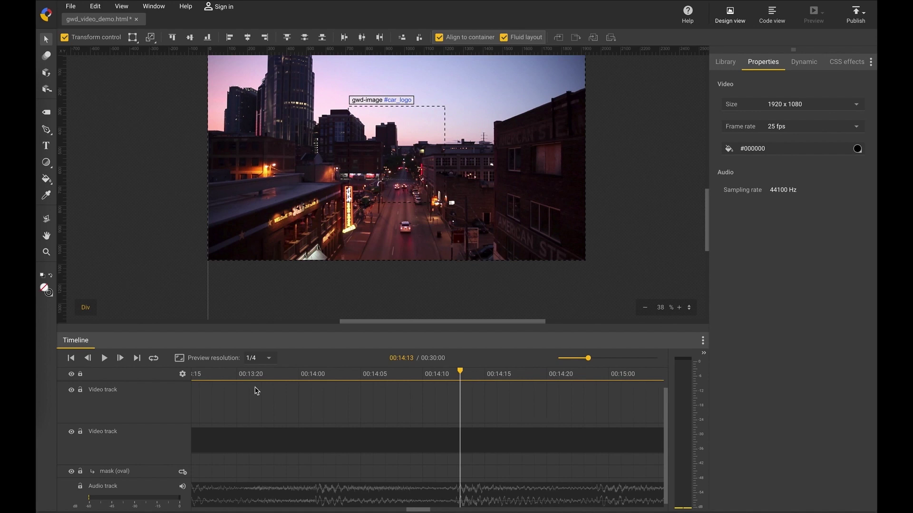
{"action": "left_click", "coordinate": [46, 145]}
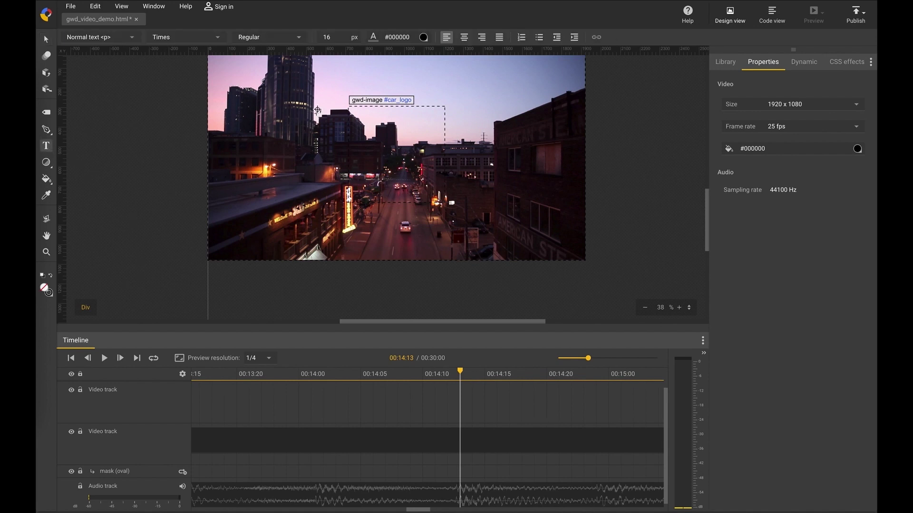
{"action": "left_click_drag", "start_coordinate": [299, 68], "coordinate": [527, 98]}
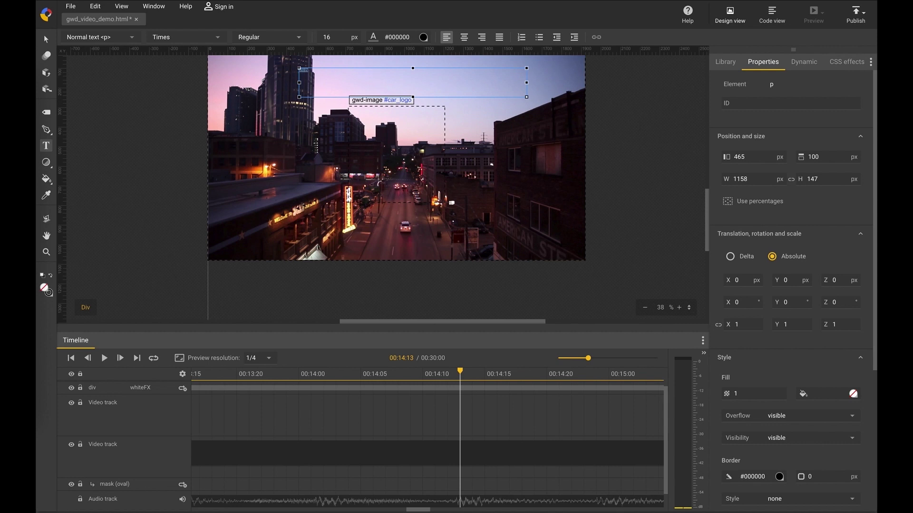
Enter "570 PS" in the new text box and set its font size to 100 px.
{"action": "left_click", "coordinate": [351, 42]}
{"action": "key", "text": "Return"}
{"action": "left_click", "coordinate": [329, 37]}
{"action": "type", "text": "1"}
{"action": "key", "text": "Return"}
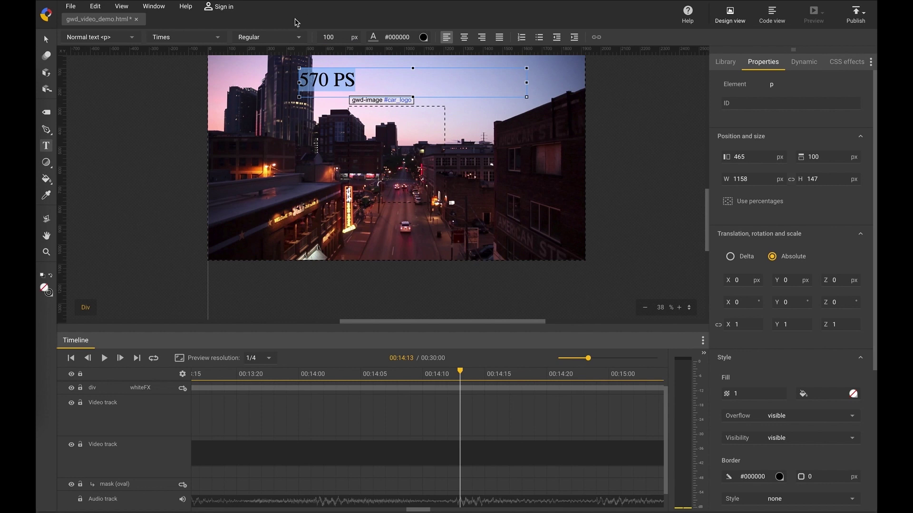
Add the Google font Montserrat to the document and apply it to the 570 PS text.
{"action": "left_click", "coordinate": [219, 39]}
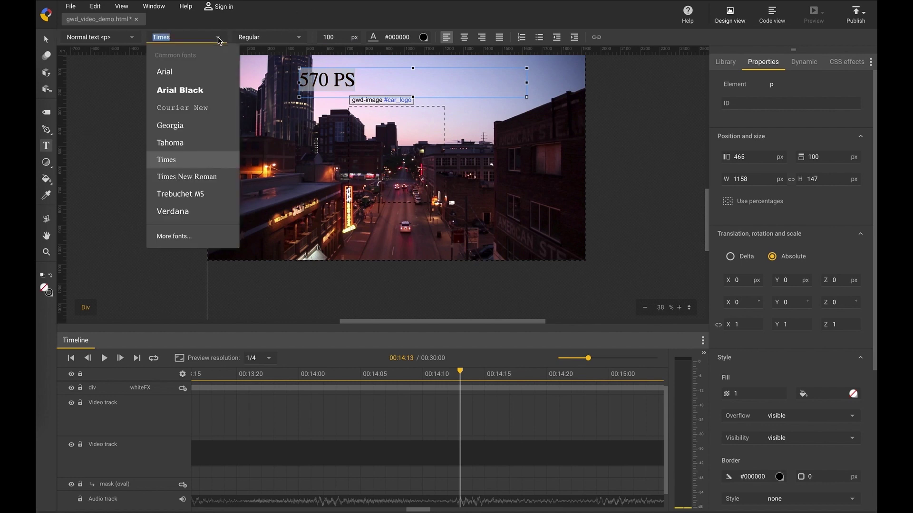
{"action": "left_click", "coordinate": [186, 237]}
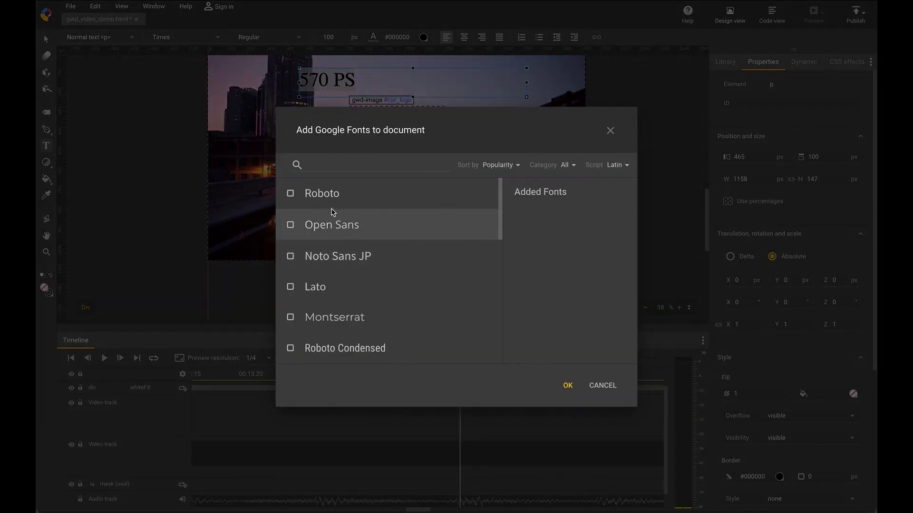
{"action": "scroll", "coordinate": [338, 317], "scroll_direction": "down", "scroll_amount": 5}
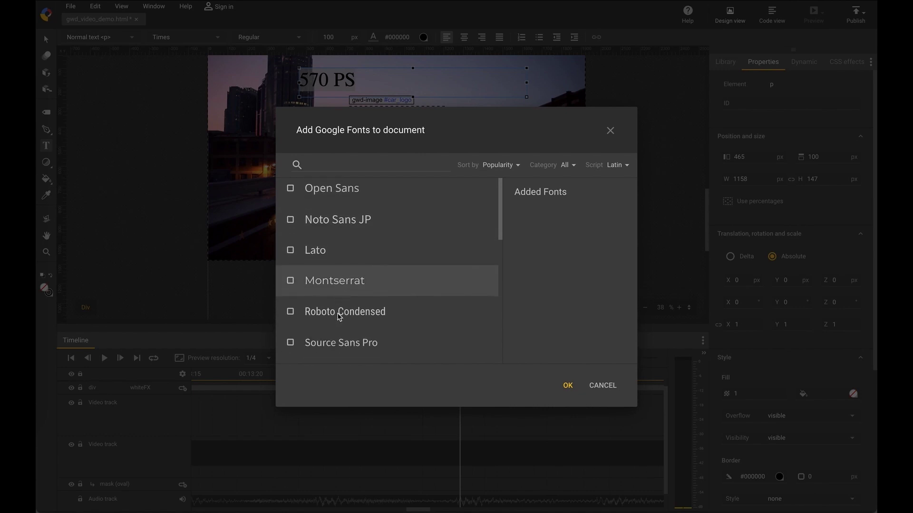
{"action": "scroll", "coordinate": [339, 318], "scroll_direction": "up", "scroll_amount": 1}
{"action": "scroll", "coordinate": [340, 317], "scroll_direction": "up", "scroll_amount": 2}
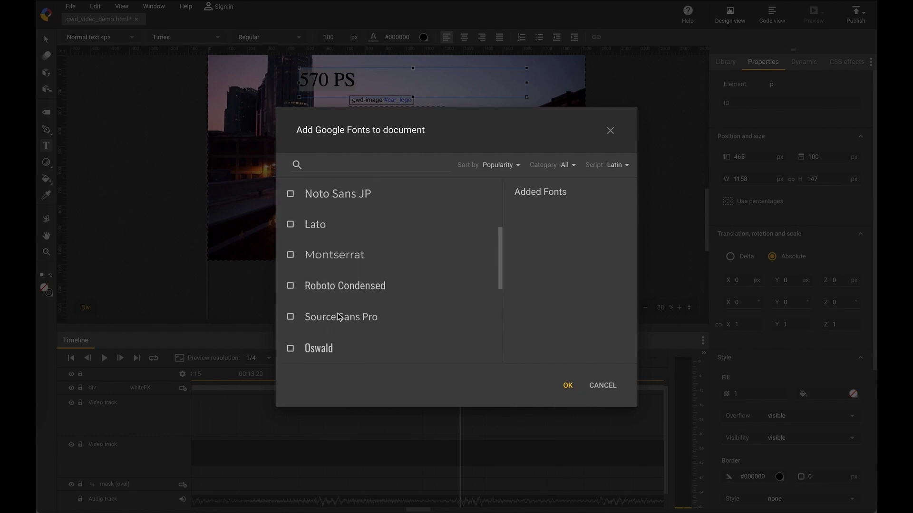
{"action": "left_click", "coordinate": [341, 258]}
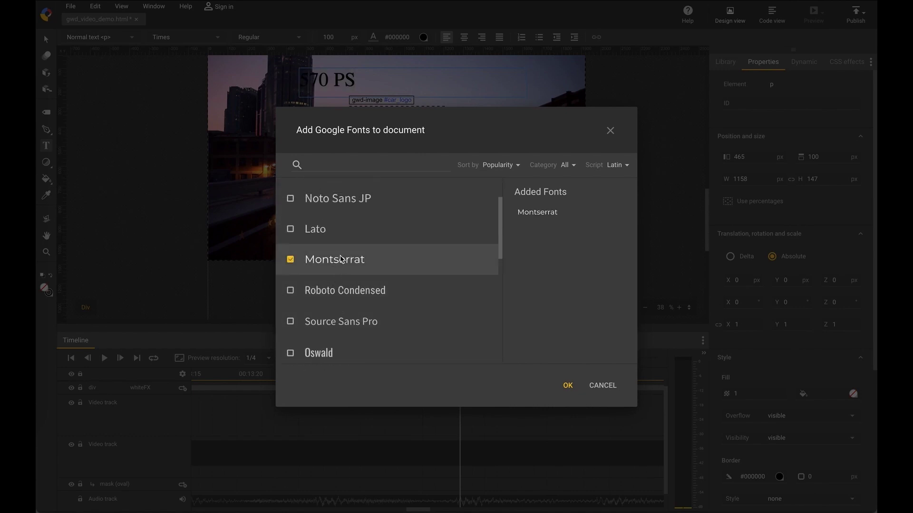
{"action": "left_click", "coordinate": [568, 385]}
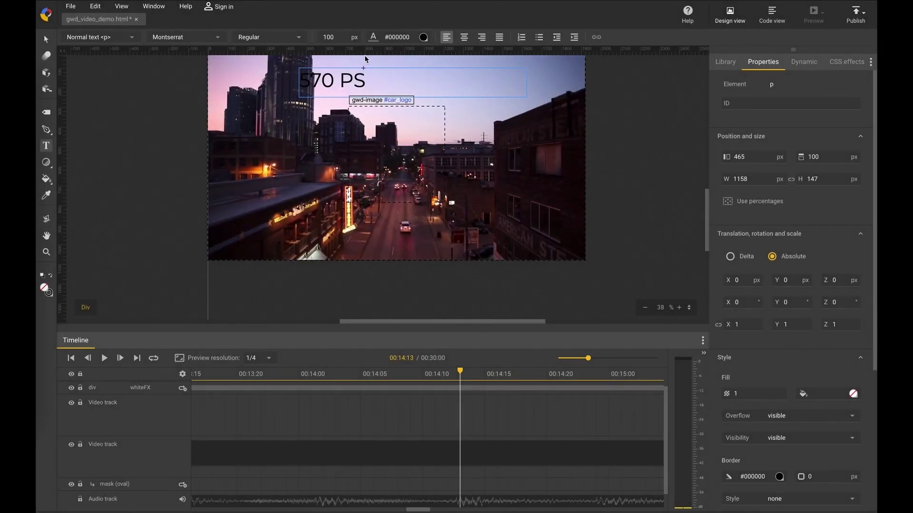
Centre-align the 570 PS text in its box and set its font weight to Bold.
{"action": "left_click", "coordinate": [464, 37]}
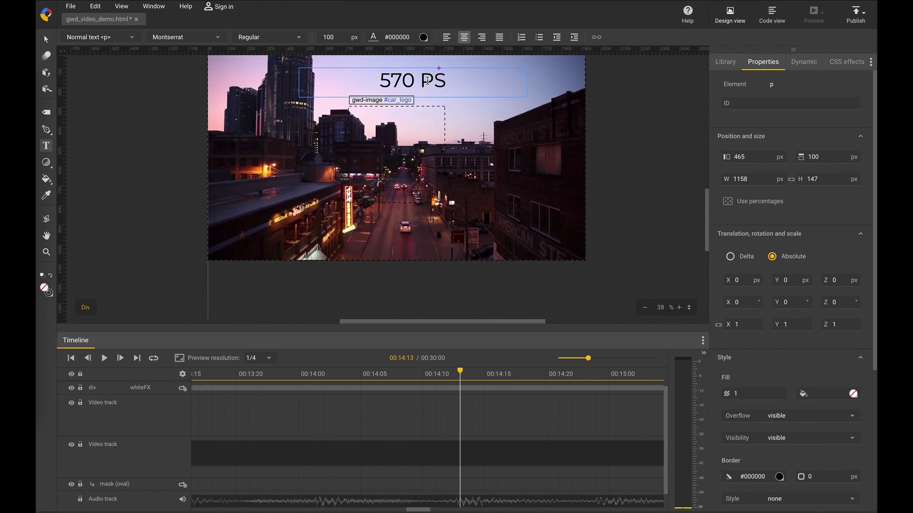
{"action": "key", "text": "ctrl+a"}
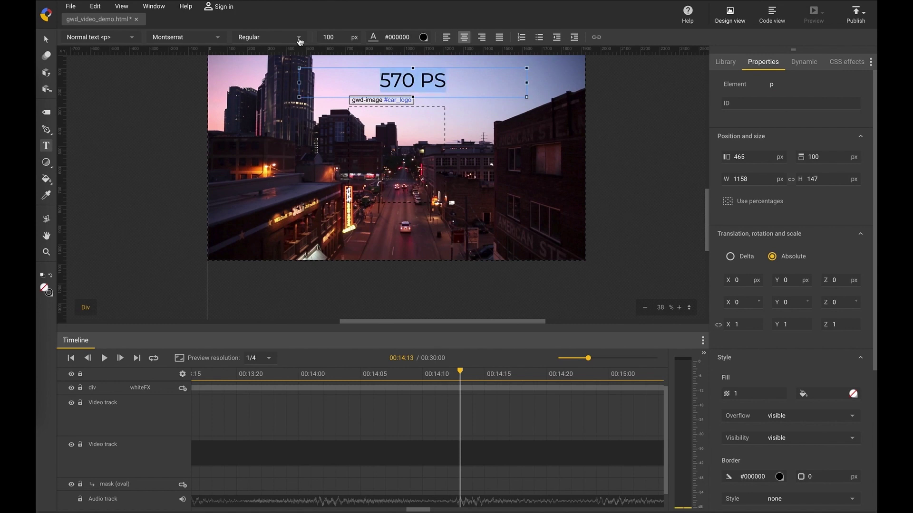
{"action": "left_click", "coordinate": [298, 37]}
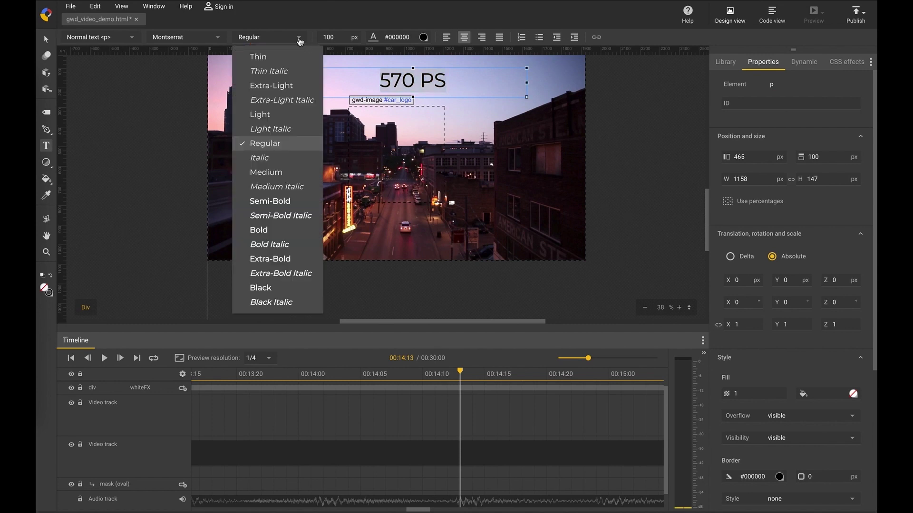
{"action": "left_click", "coordinate": [267, 230]}
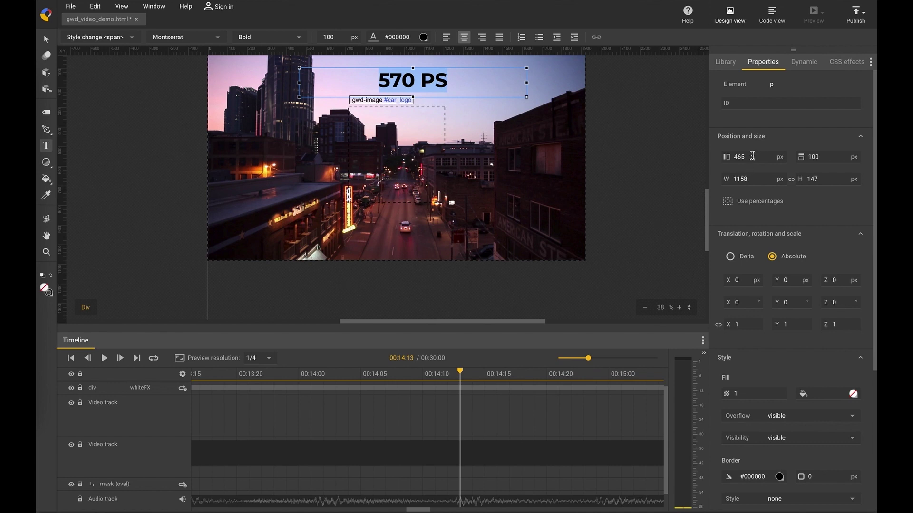
Give the text element the ID headline0 and shift its horizontal position to about 397 px.
{"action": "left_click", "coordinate": [784, 105]}
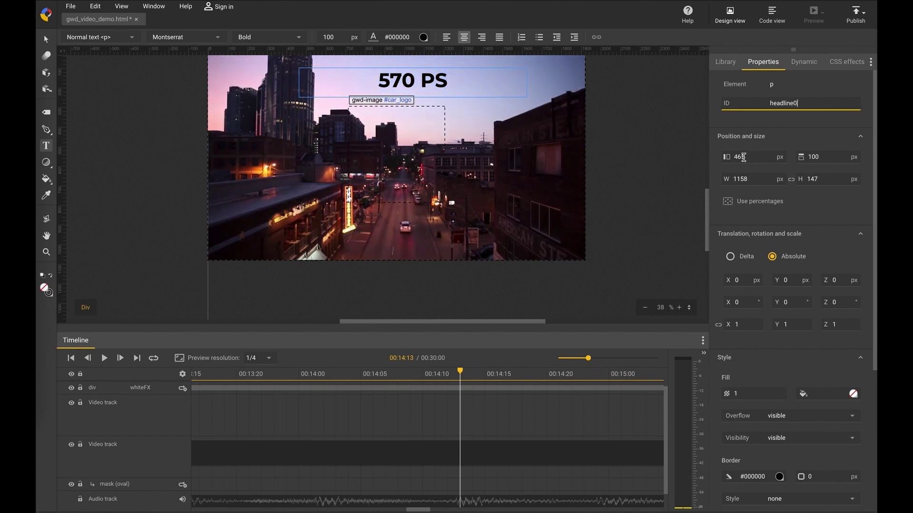
{"action": "left_click", "coordinate": [750, 157]}
{"action": "left_click_drag", "start_coordinate": [749, 158], "coordinate": [713, 159]}
{"action": "left_click", "coordinate": [45, 41]}
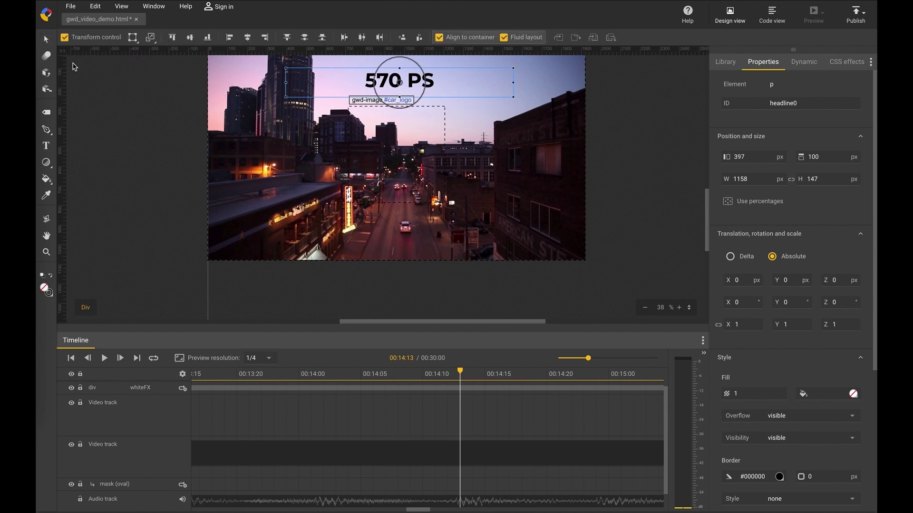
Set the opacity of headline0 to 0.
{"action": "left_click", "coordinate": [745, 394]}
{"action": "type", "text": "0"}
{"action": "key", "text": "Tab"}
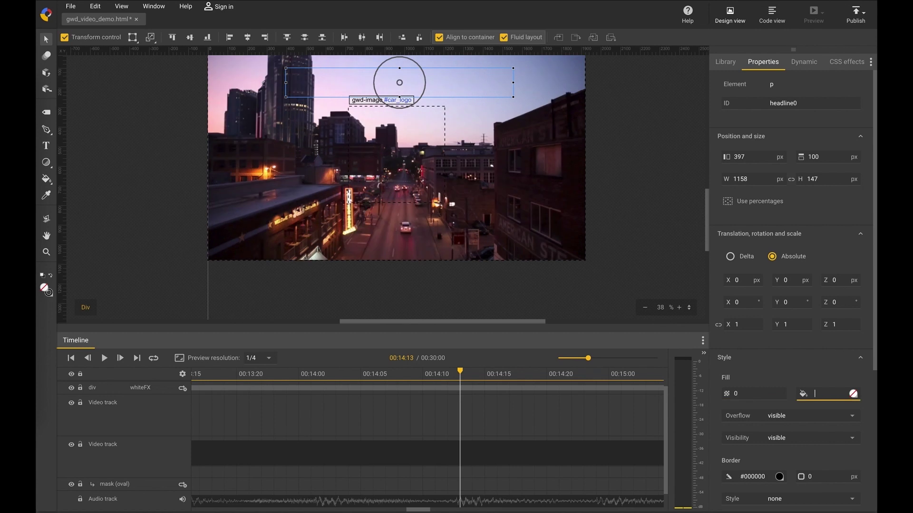
Insert a keyframe at 00:14:13 on the headline0 layer and set the text's opacity there to 1.
{"action": "right_click", "coordinate": [461, 392]}
{"action": "left_click", "coordinate": [459, 409]}
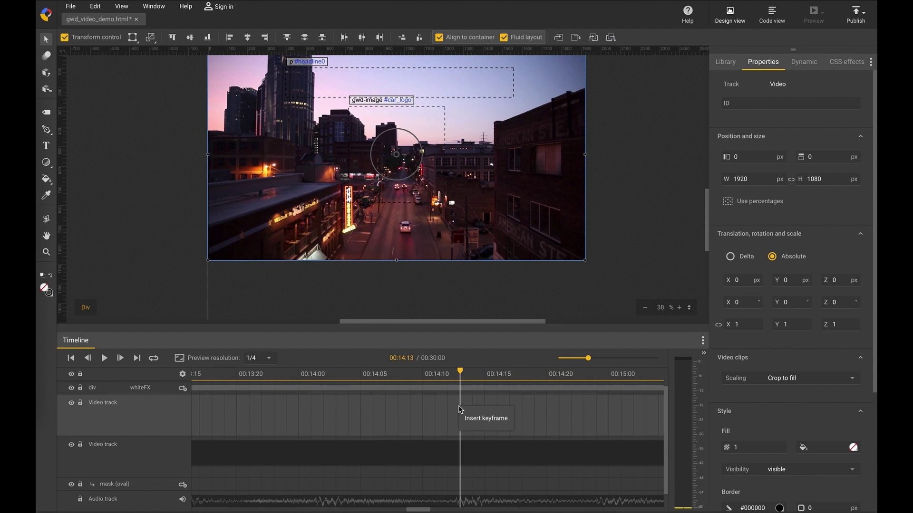
{"action": "left_click_drag", "start_coordinate": [459, 328], "coordinate": [459, 283]}
{"action": "scroll", "coordinate": [458, 390], "scroll_direction": "up", "scroll_amount": 2}
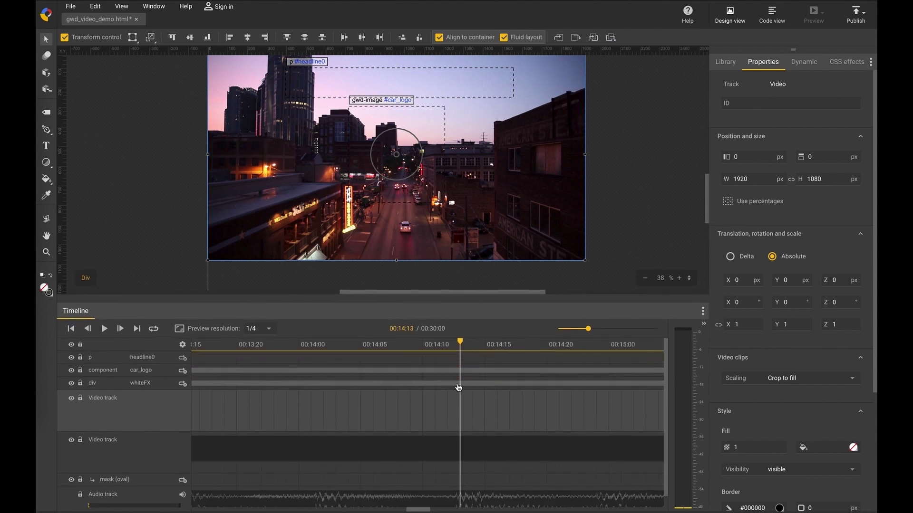
{"action": "left_click", "coordinate": [460, 358]}
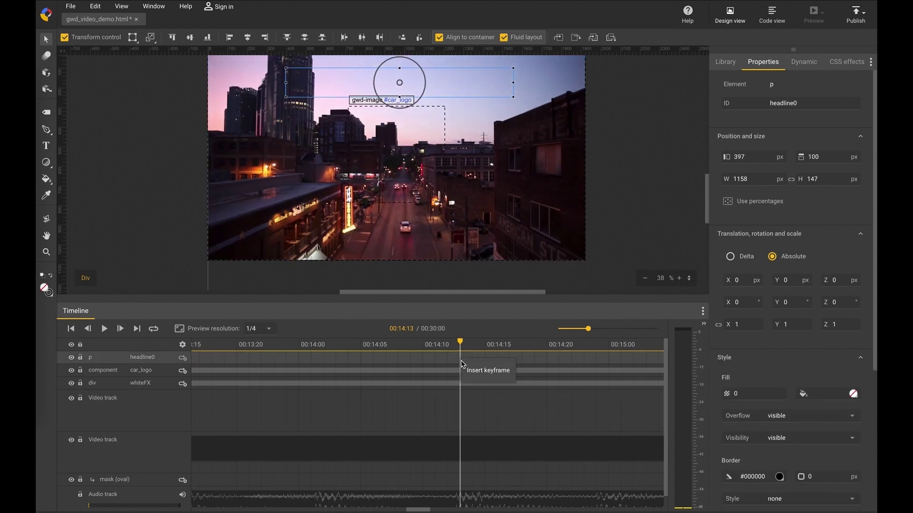
{"action": "left_click", "coordinate": [468, 374]}
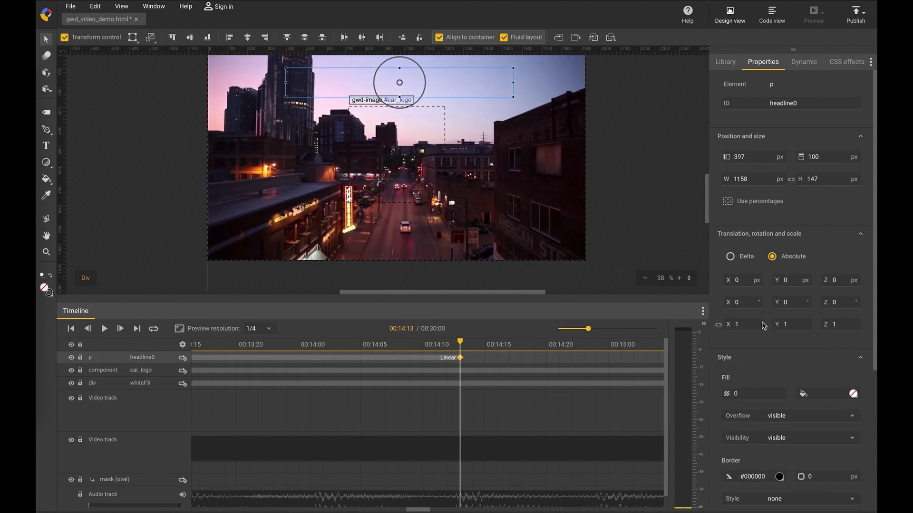
{"action": "double_click", "coordinate": [741, 396]}
{"action": "type", "text": "1"}
{"action": "key", "text": "Tab"}
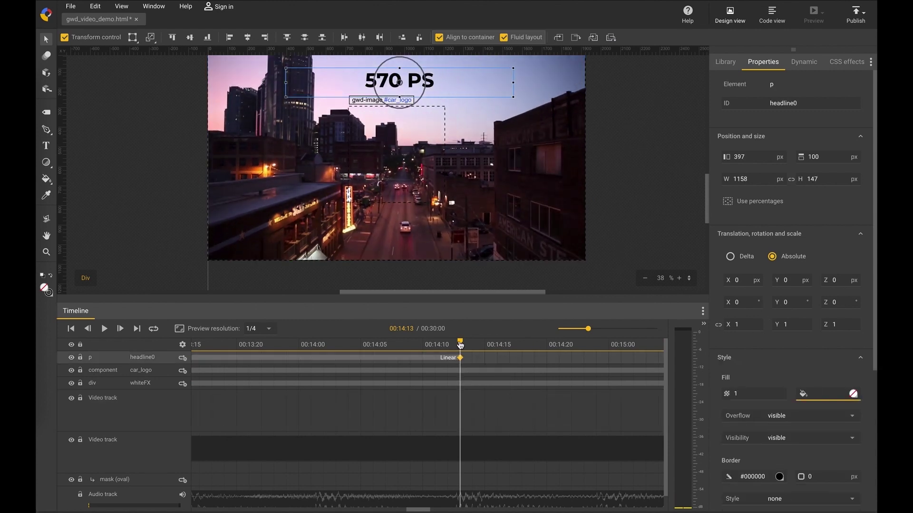
Apply Step-end easing to the headline0 span before the 00:14:13 keyframe and return the playhead to 00:14:13.
{"action": "left_click_drag", "start_coordinate": [461, 345], "coordinate": [448, 360]}
{"action": "right_click", "coordinate": [448, 361]}
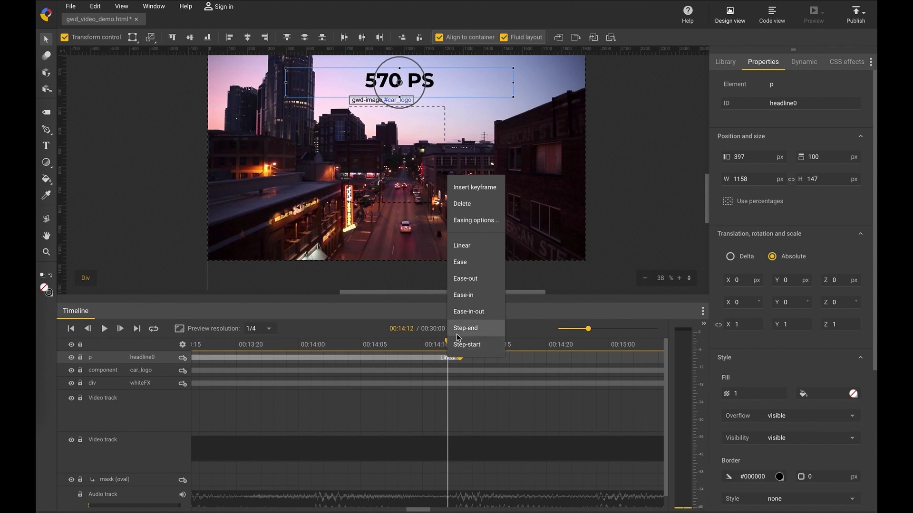
{"action": "left_click", "coordinate": [459, 335]}
{"action": "left_click", "coordinate": [448, 347]}
{"action": "left_click_drag", "start_coordinate": [448, 347], "coordinate": [459, 345]}
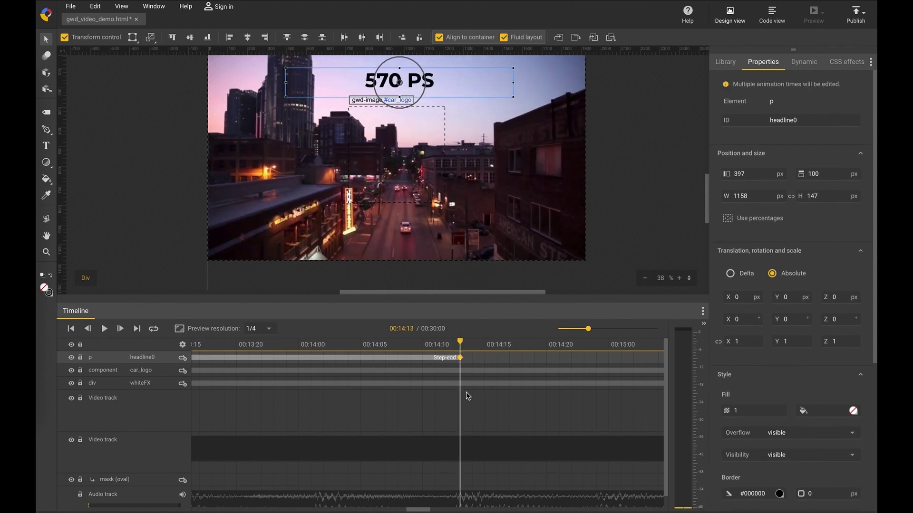
Insert a headline0 keyframe at 00:14:23 and set the text's opacity there to 0.
{"action": "left_click", "coordinate": [584, 356]}
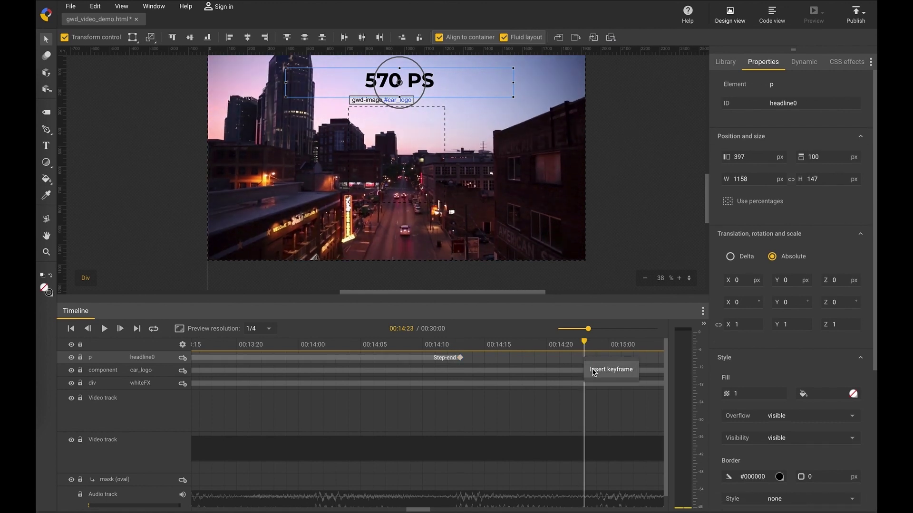
{"action": "left_click", "coordinate": [583, 357]}
{"action": "left_click", "coordinate": [750, 396]}
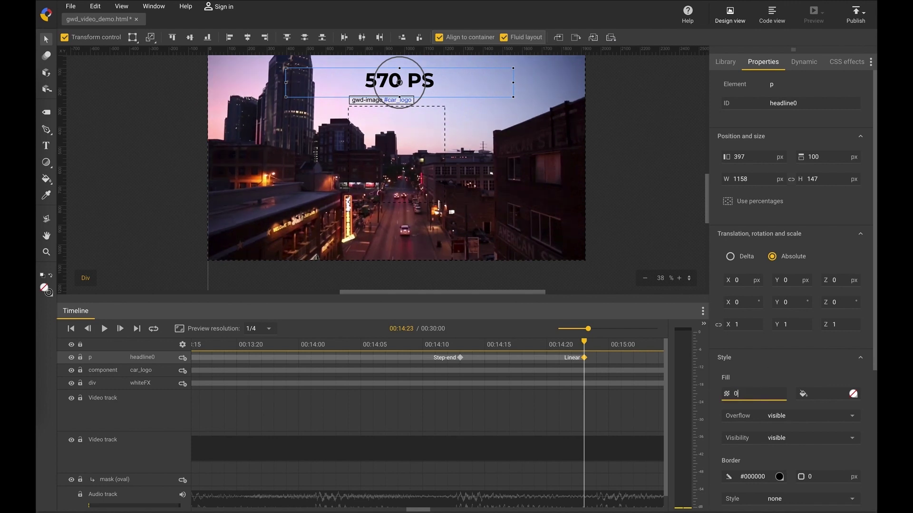
{"action": "key", "text": "Tab"}
{"action": "left_click_drag", "start_coordinate": [585, 343], "coordinate": [585, 364]}
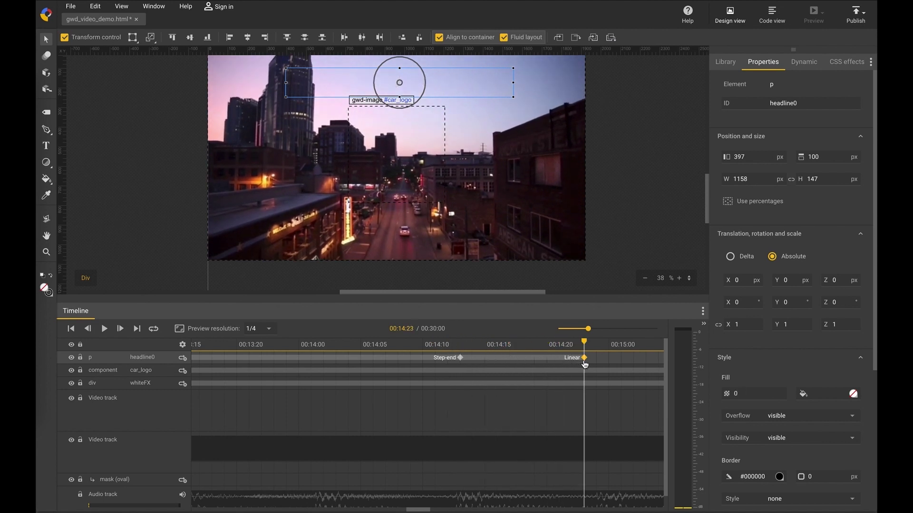
Duplicate the headline0 layer and change the copy's ID to headline1.
{"action": "right_click", "coordinate": [164, 360]}
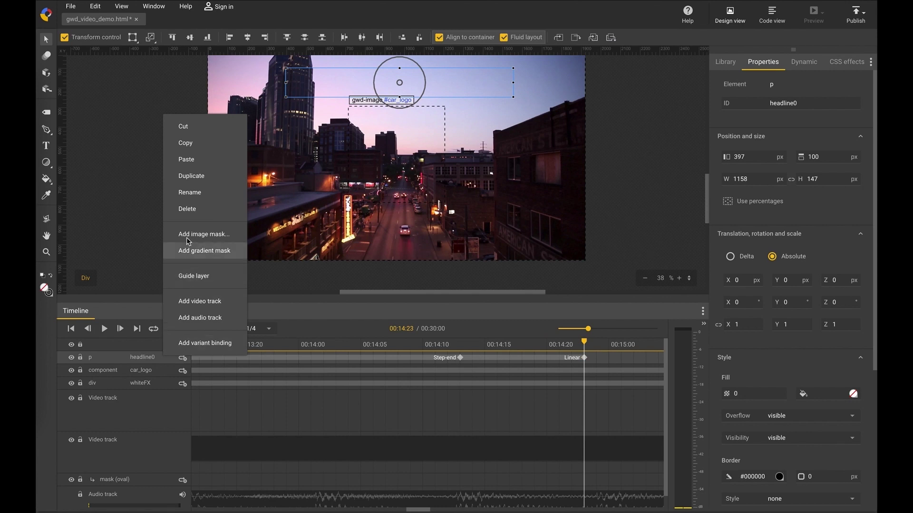
{"action": "left_click", "coordinate": [191, 176]}
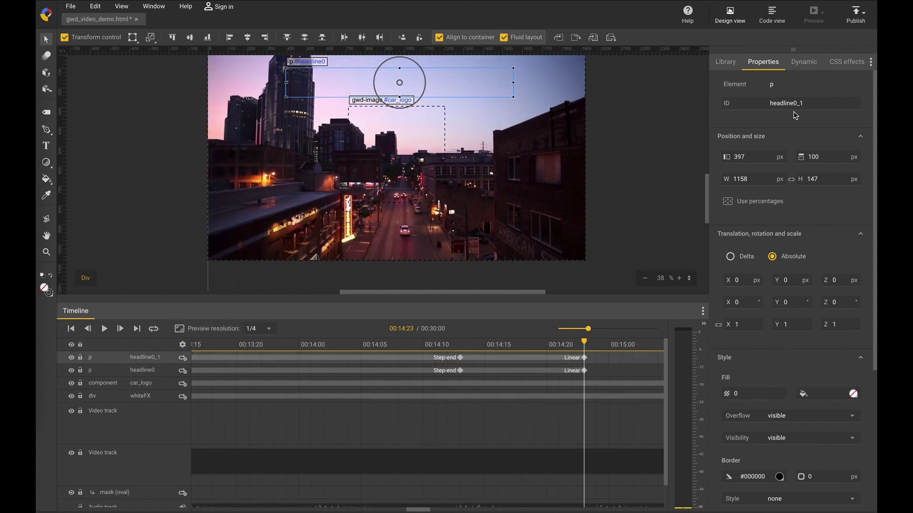
{"action": "left_click", "coordinate": [816, 107]}
{"action": "key", "text": "BackSpace"}
{"action": "type", "text": "1"}
{"action": "key", "text": "Return"}
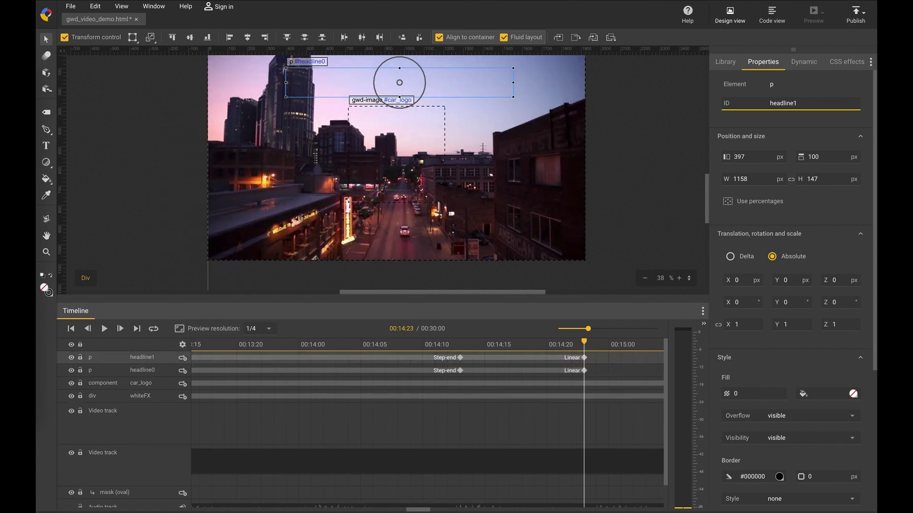
Select both headline1 keyframes and move them together so that the first one sits at 00:14:24.
{"action": "left_click", "coordinate": [460, 360]}
{"action": "left_click", "coordinate": [585, 359]}
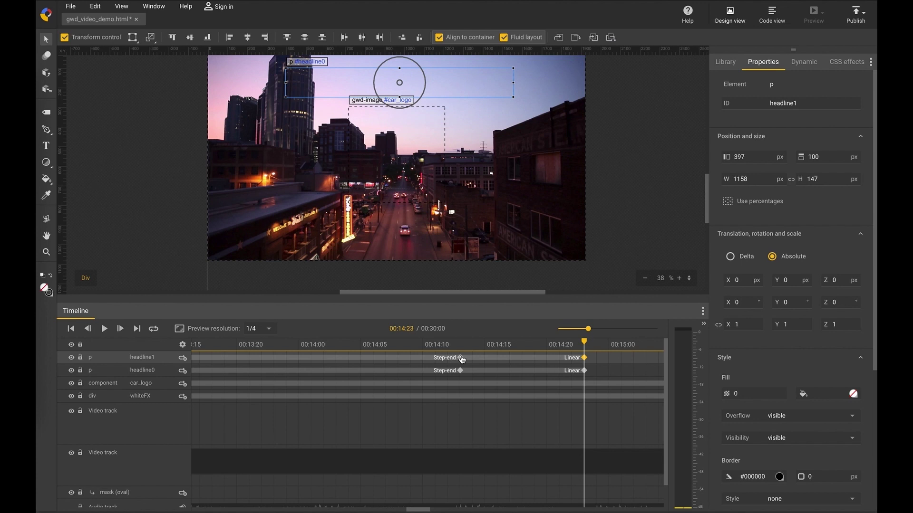
{"action": "left_click", "coordinate": [459, 359]}
{"action": "left_click", "coordinate": [599, 359]}
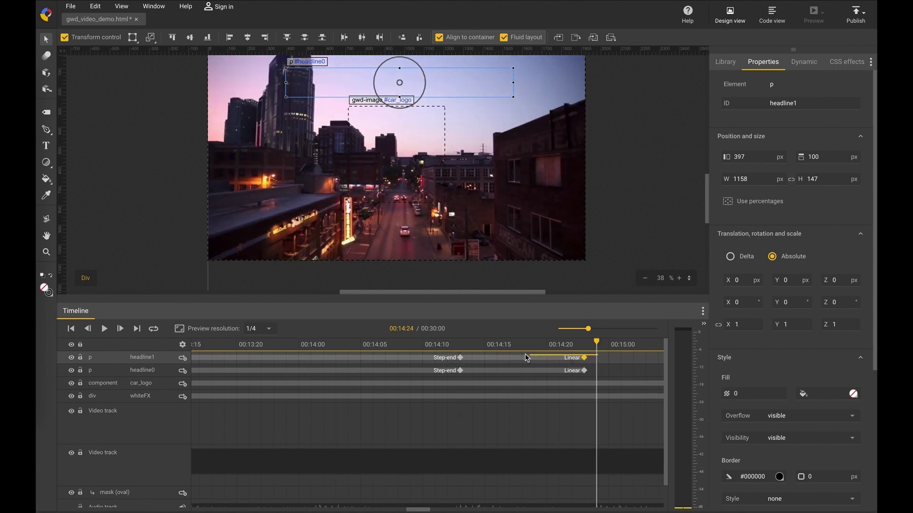
{"action": "scroll", "coordinate": [491, 392], "scroll_direction": "right", "scroll_amount": 2}
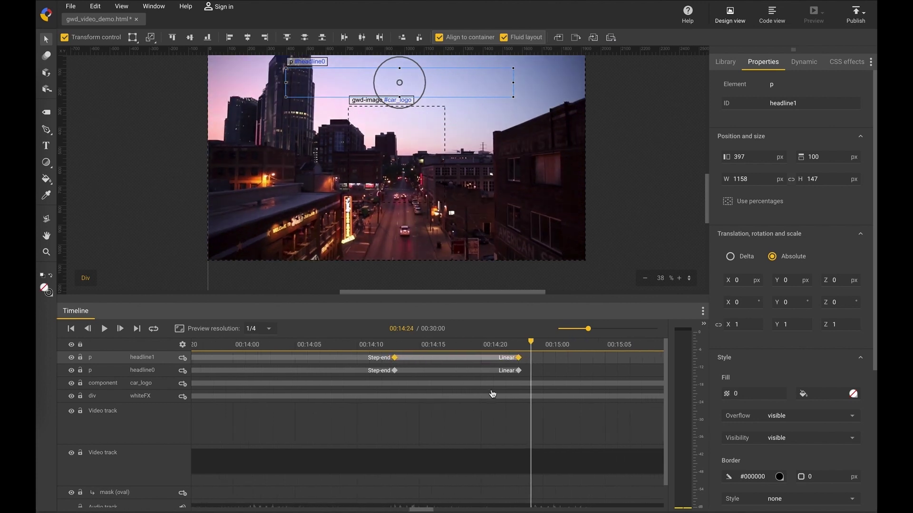
{"action": "scroll", "coordinate": [481, 383], "scroll_direction": "down", "scroll_amount": 1}
{"action": "left_click_drag", "start_coordinate": [439, 297], "coordinate": [439, 269]}
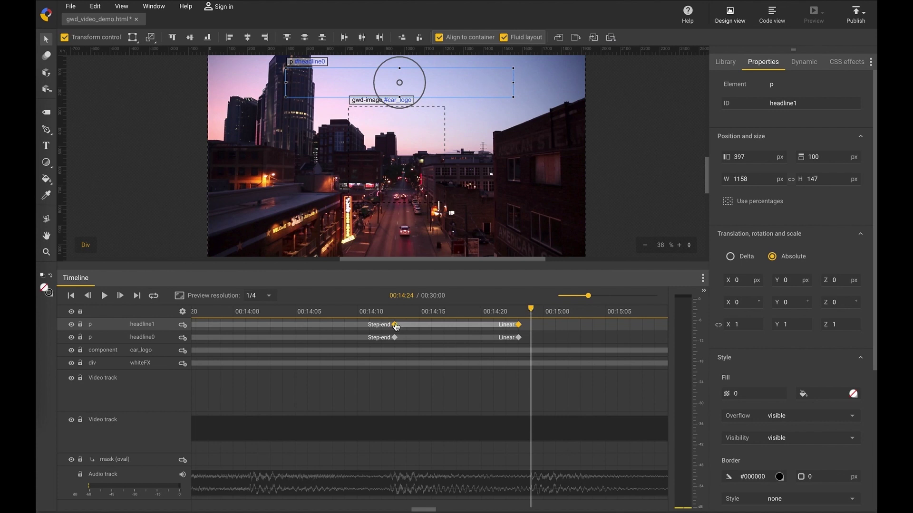
{"action": "left_click_drag", "start_coordinate": [396, 327], "coordinate": [532, 328]}
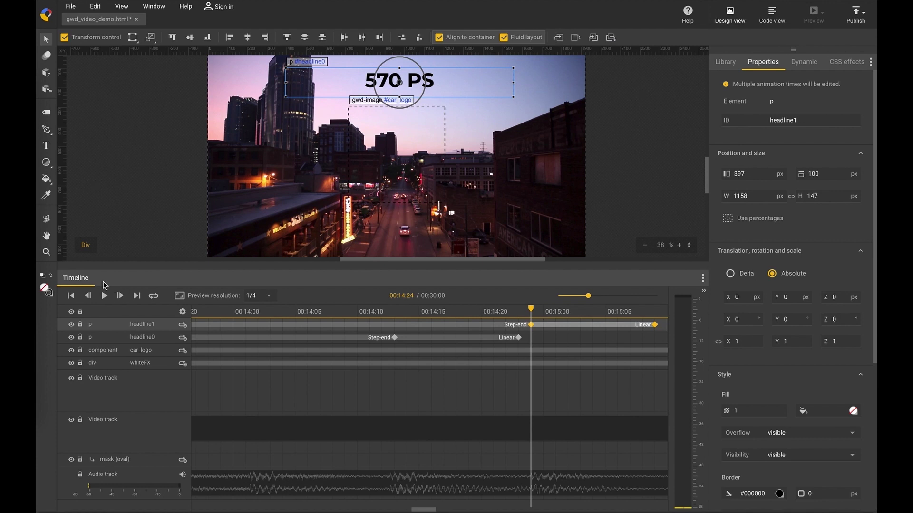
Change the headline1 text to "480 PS".
{"action": "left_click", "coordinate": [46, 146]}
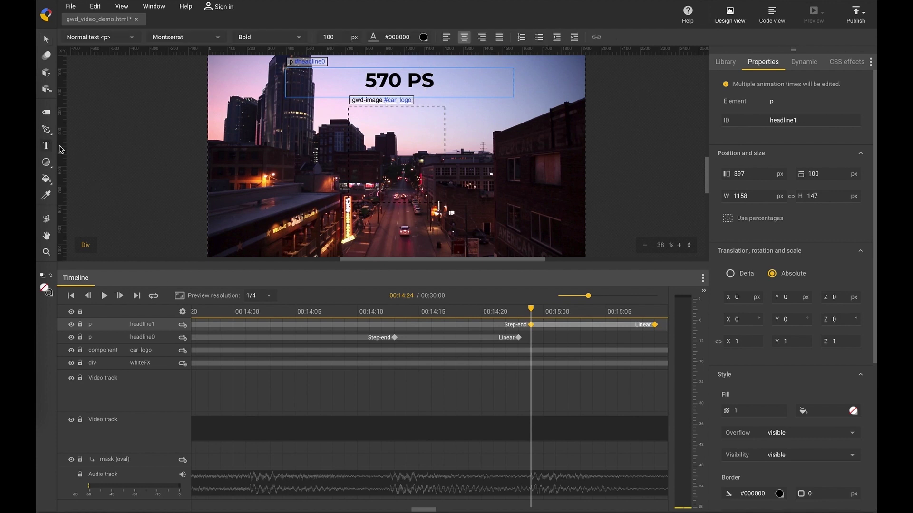
{"action": "left_click", "coordinate": [400, 81]}
{"action": "type", "text": "480"}
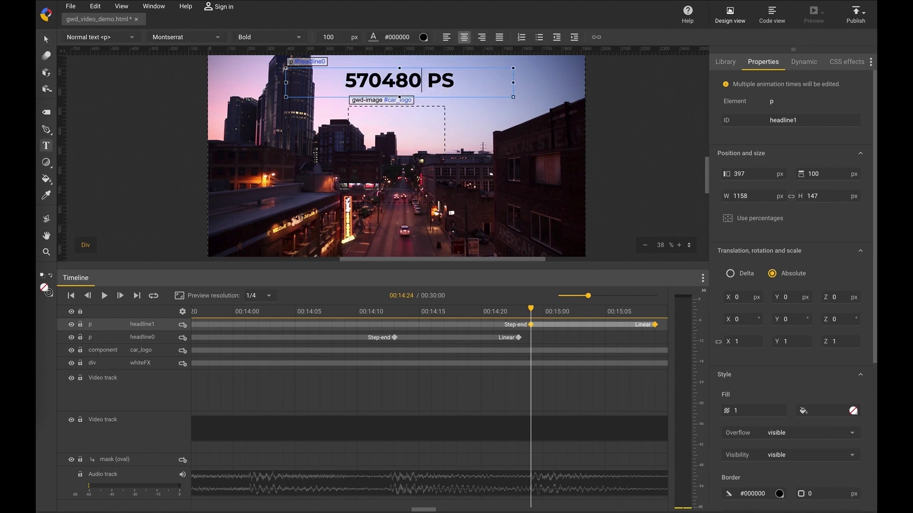
{"action": "key", "text": "Left"}
{"action": "key", "text": "Left"}
{"action": "key", "text": "Left"}
{"action": "key", "text": "BackSpace"}
{"action": "key", "text": "BackSpace"}
{"action": "key", "text": "BackSpace"}
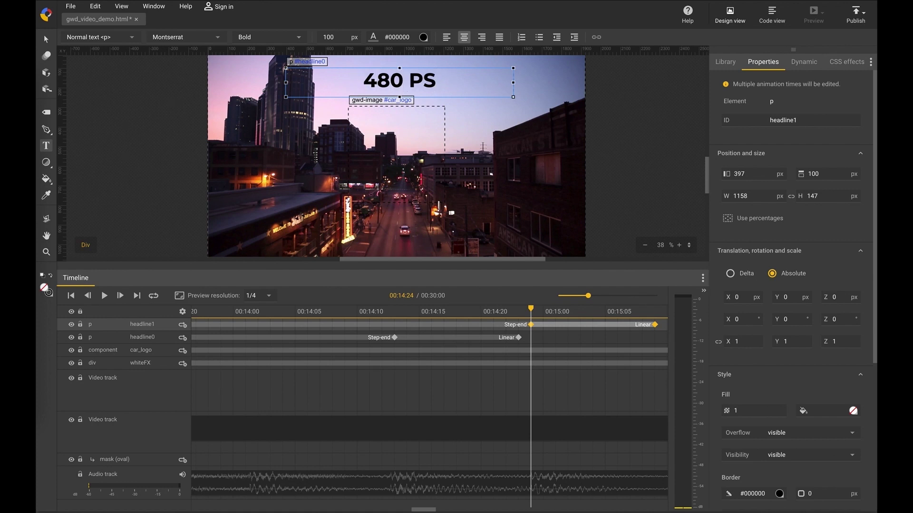
Replace the unit in the headline1 text so that it reads "480 km/h".
{"action": "type", "text": "km/h"}
{"action": "key", "text": "Left"}
{"action": "key", "text": "Left"}
{"action": "key", "text": "Left"}
{"action": "key", "text": "Left"}
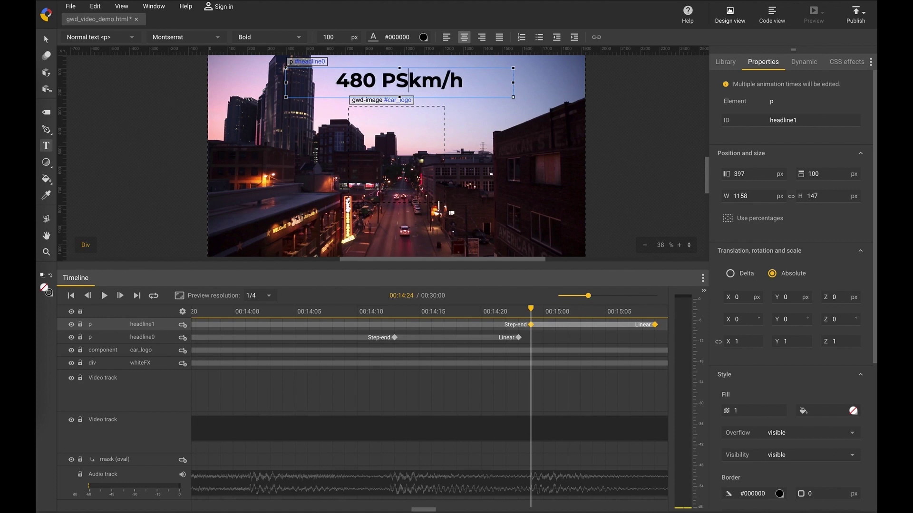
{"action": "key", "text": "BackSpace"}
{"action": "key", "text": "BackSpace"}
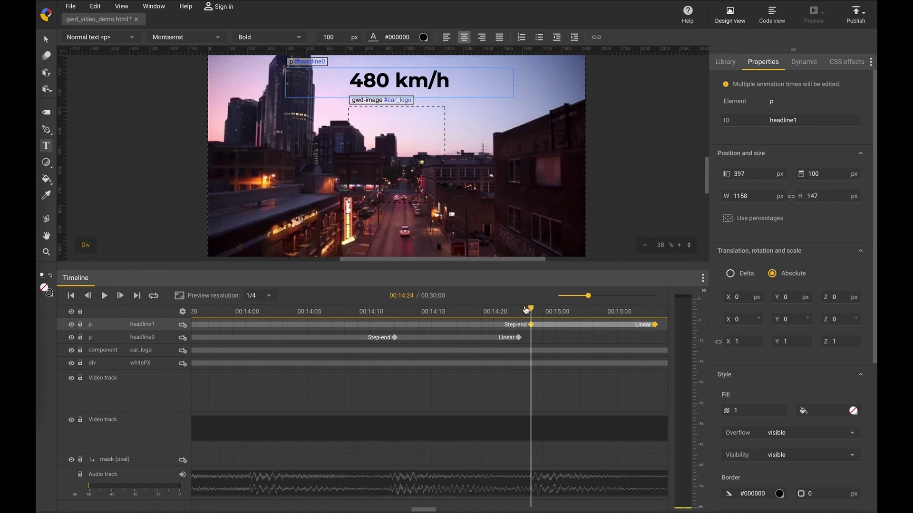
Go to the last headline1 keyframe at 00:15:09, duplicate the headline1 layer and change the copy's ID to headline2.
{"action": "left_click_drag", "start_coordinate": [525, 310], "coordinate": [545, 321]}
{"action": "left_click_drag", "start_coordinate": [599, 321], "coordinate": [656, 317]}
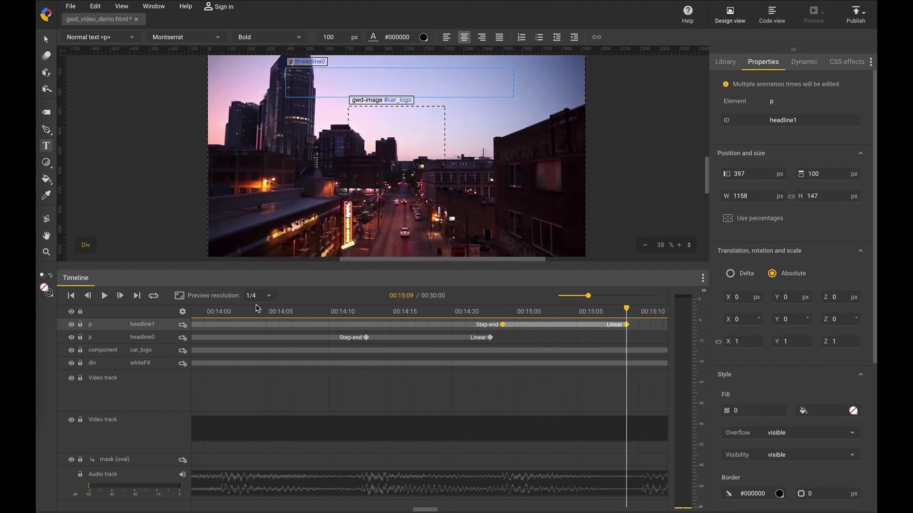
{"action": "right_click", "coordinate": [161, 329]}
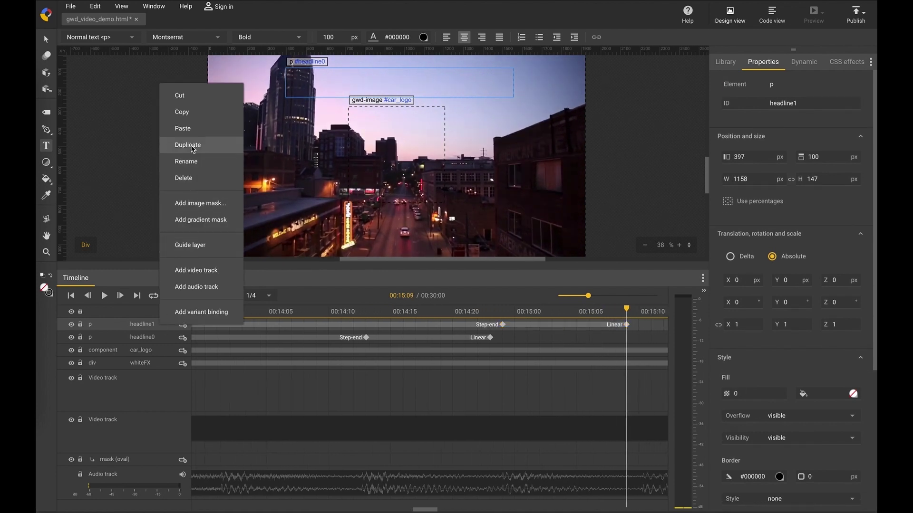
{"action": "left_click", "coordinate": [177, 145]}
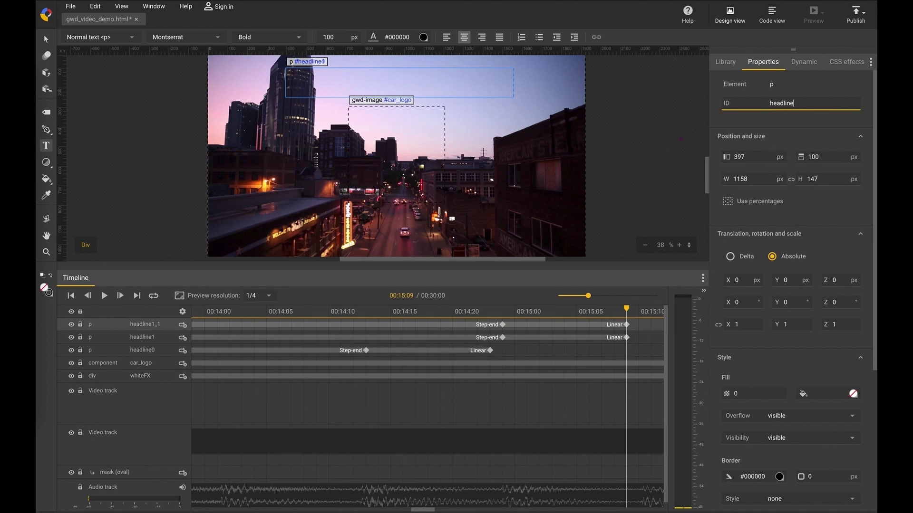
{"action": "key", "text": "Return"}
Select both headline2 keyframes and move them together so that the first one sits at 00:15:10.
{"action": "left_click_drag", "start_coordinate": [644, 328], "coordinate": [501, 331]}
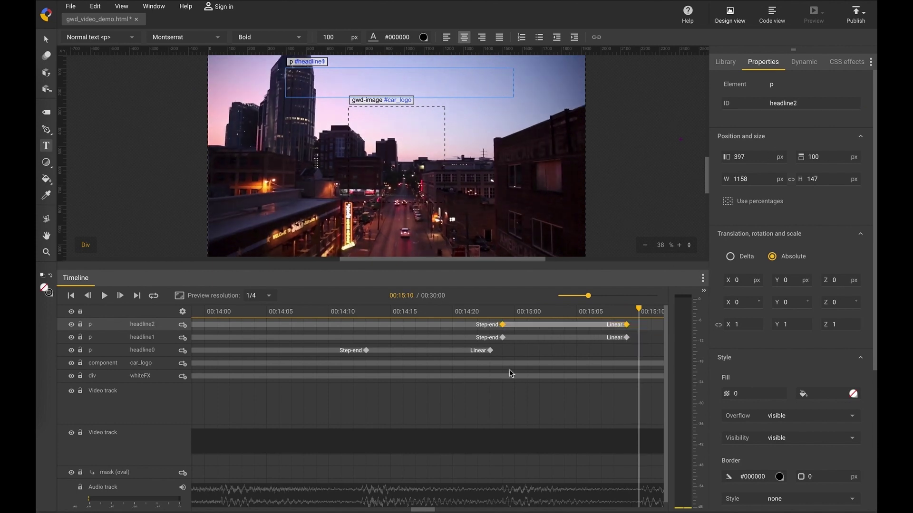
{"action": "scroll", "coordinate": [511, 374], "scroll_direction": "right", "scroll_amount": 3}
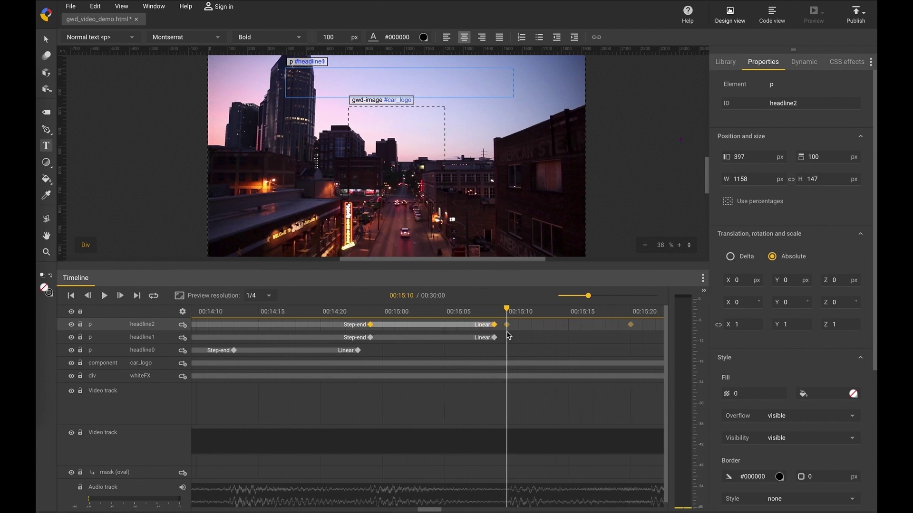
{"action": "left_click_drag", "start_coordinate": [509, 336], "coordinate": [509, 335]}
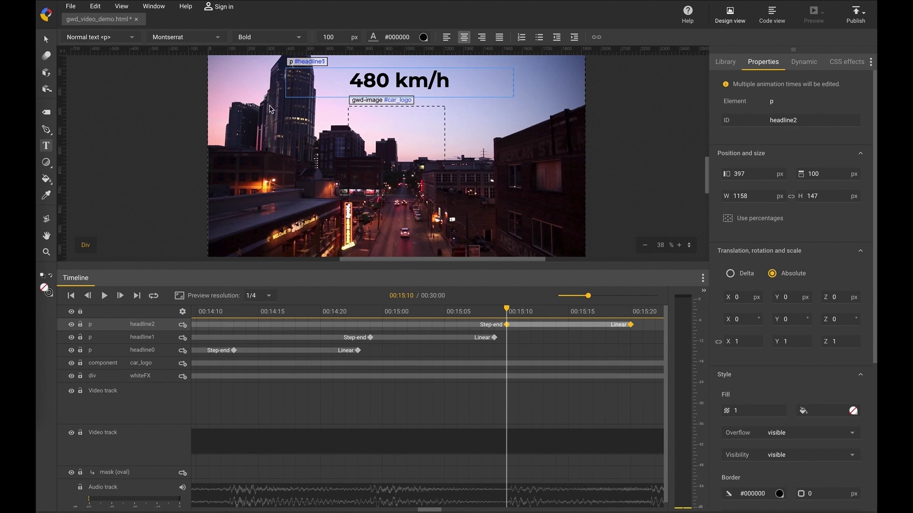
Change the headline2 text to "100 km/h in 2.7 s".
{"action": "key", "text": "ctrl+a"}
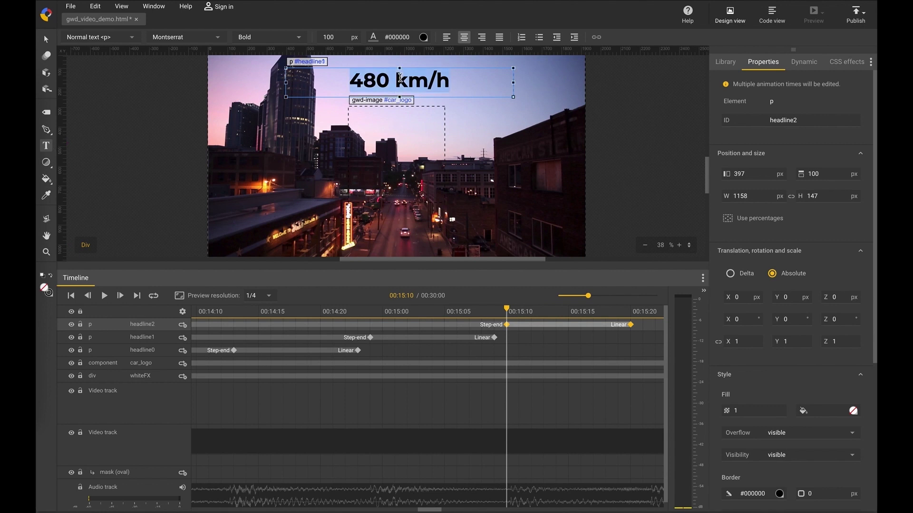
{"action": "type", "text": "100 km/"}
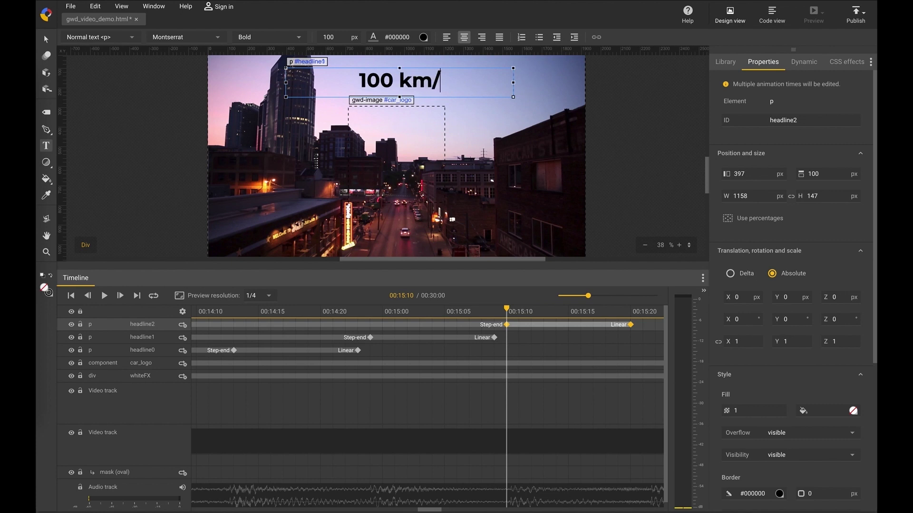
{"action": "type", "text": "h in 2"}
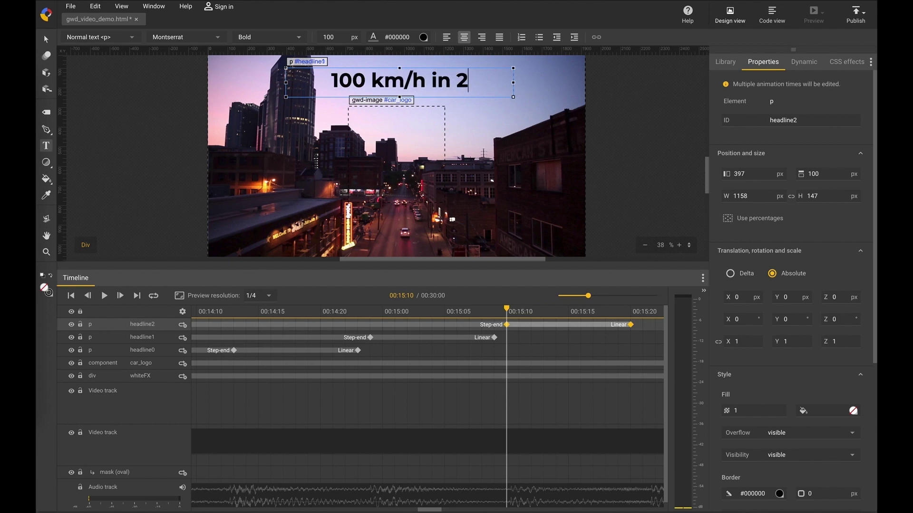
{"action": "type", "text": ".7 s"}
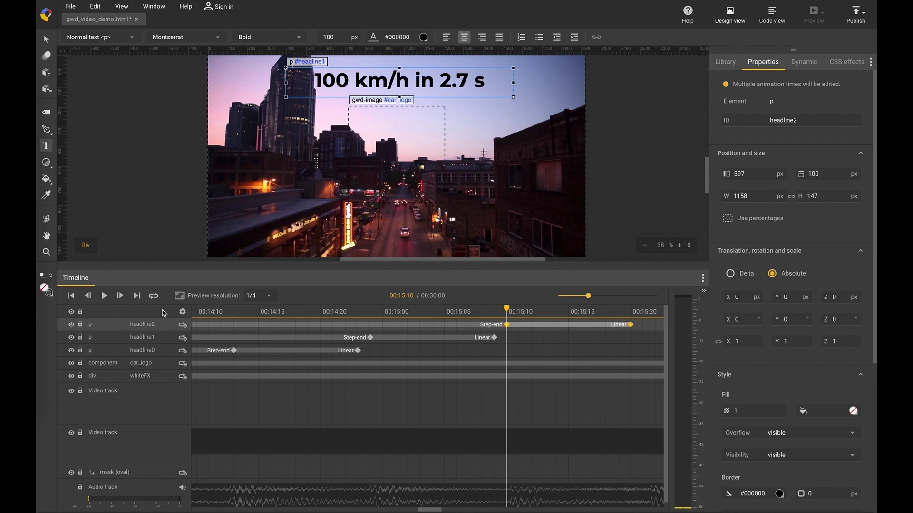
Duplicate the headline2 layer and change the copy's ID to headline3.
{"action": "right_click", "coordinate": [164, 328]}
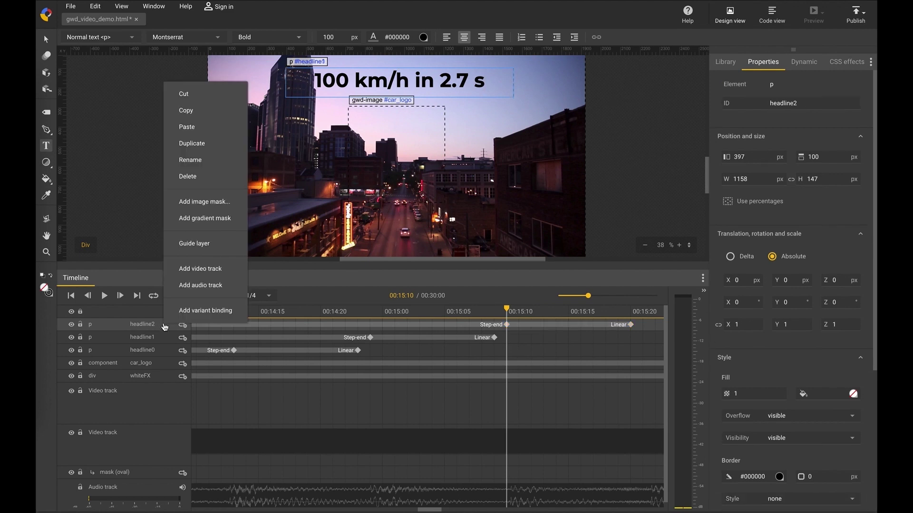
{"action": "left_click", "coordinate": [187, 145]}
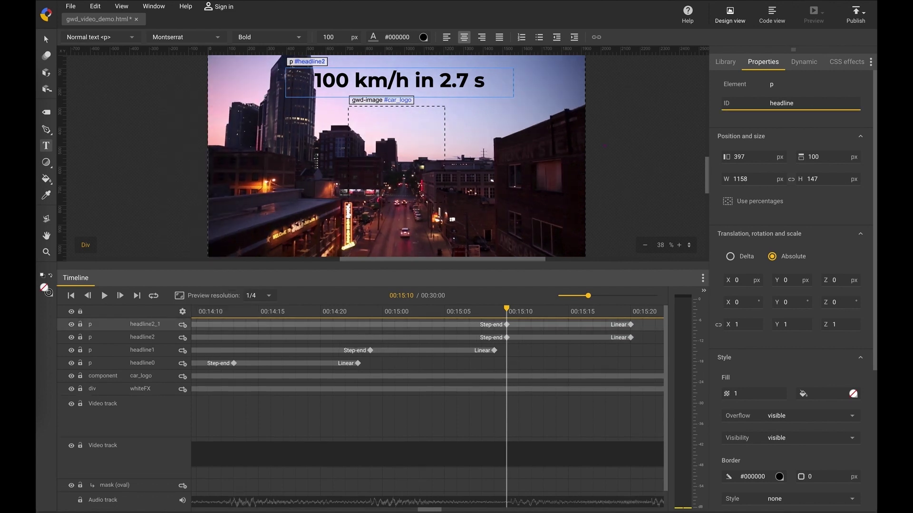
{"action": "type", "text": "3"}
{"action": "key", "text": "Return"}
Select both headline3 keyframes and move them together so that the first one sits at 00:15:22.
{"action": "left_click", "coordinate": [646, 330]}
{"action": "left_click", "coordinate": [511, 325]}
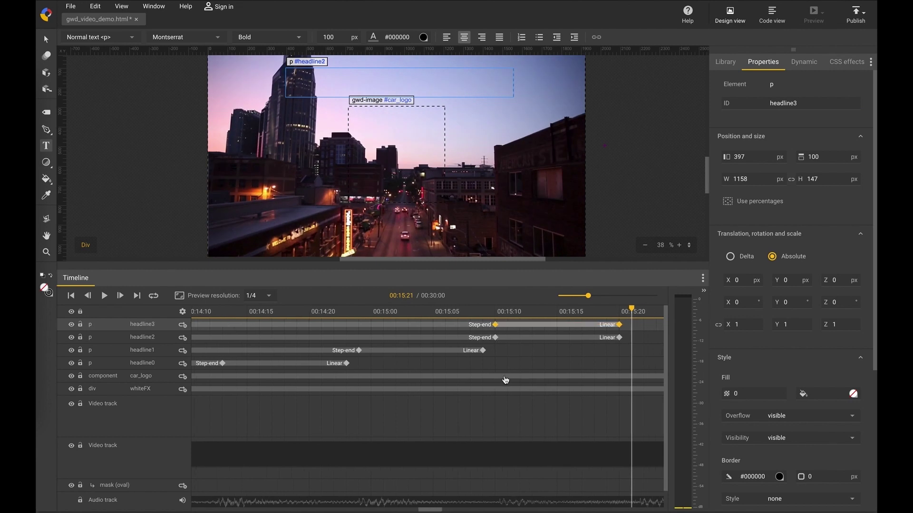
{"action": "scroll", "coordinate": [504, 380], "scroll_direction": "right", "scroll_amount": 10}
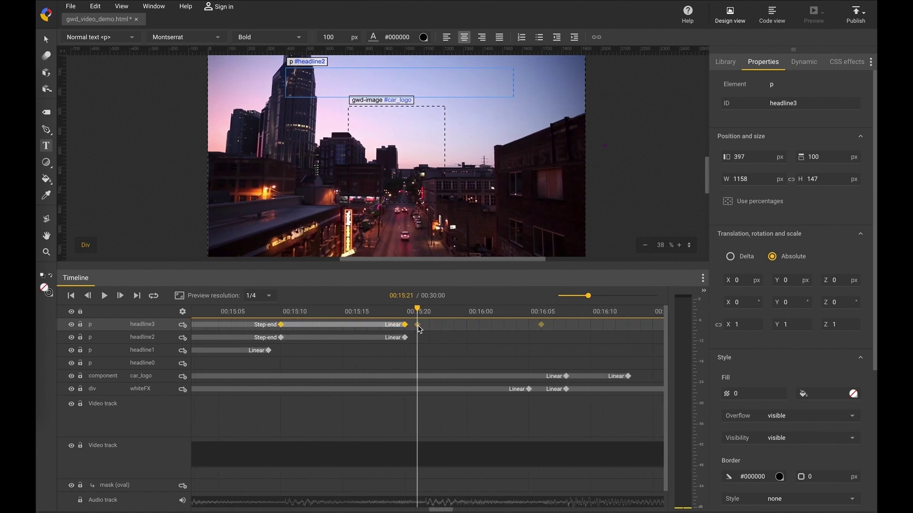
{"action": "left_click", "coordinate": [430, 328]}
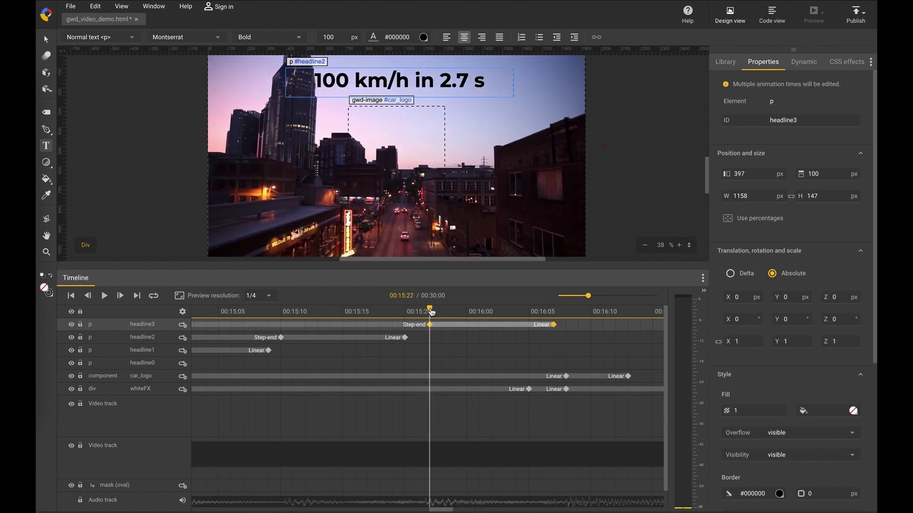
Change the headline3 text at 00:15:22 to "540 km reach" and leave text editing for the Selection tool.
{"action": "mouse_move", "coordinate": [432, 312]}
{"action": "left_mouse_down"}
{"action": "mouse_move", "coordinate": [421, 311]}
{"action": "mouse_move", "coordinate": [429, 311]}
{"action": "left_mouse_up"}
{"action": "triple_click", "coordinate": [404, 79]}
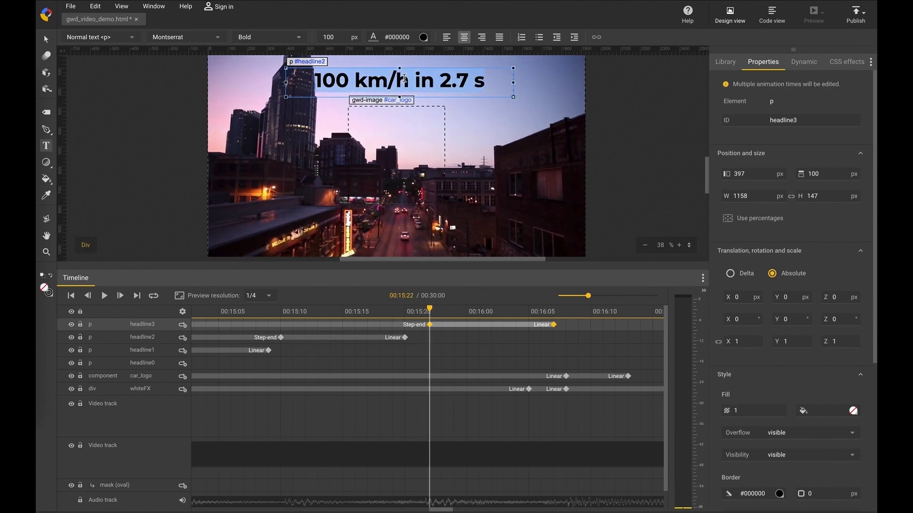
{"action": "type", "text": "540"}
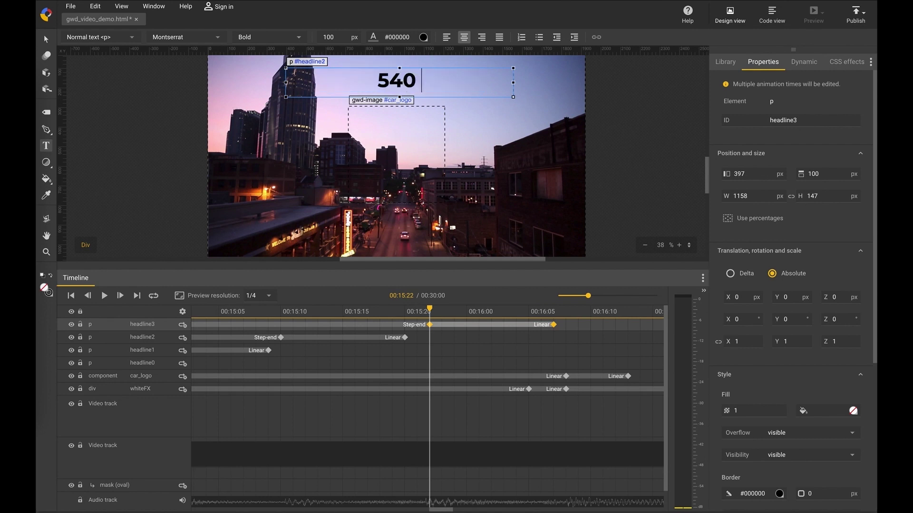
{"action": "type", "text": " km reach"}
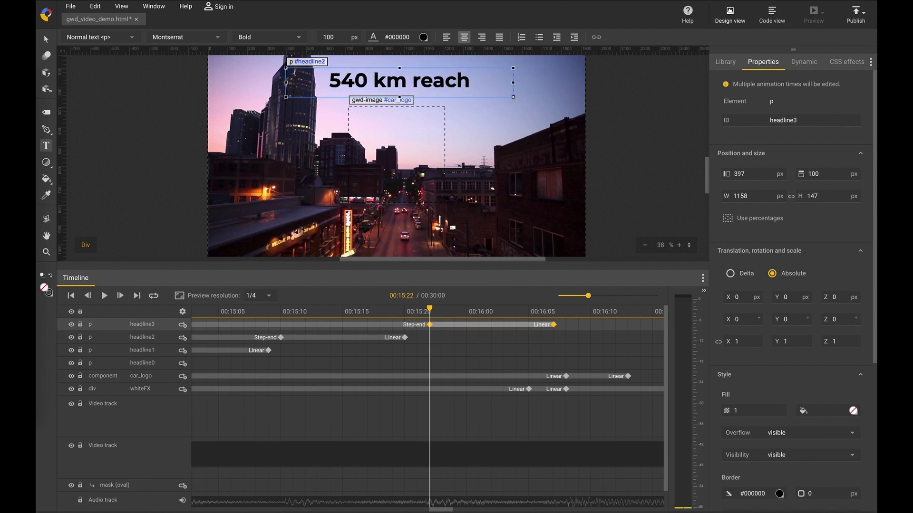
{"action": "left_click", "coordinate": [46, 41]}
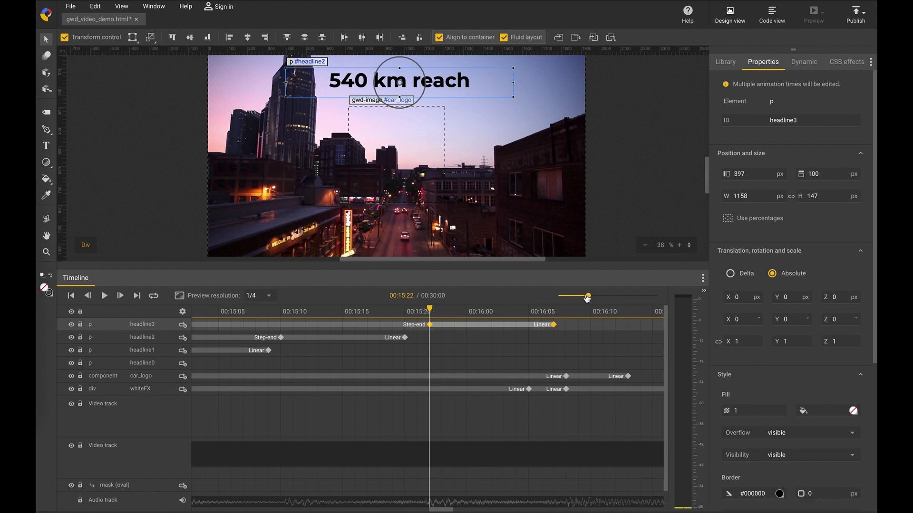
Return the playhead to 00:00:00 and play the video ad from the beginning to review it.
{"action": "left_click_drag", "start_coordinate": [587, 298], "coordinate": [490, 304]}
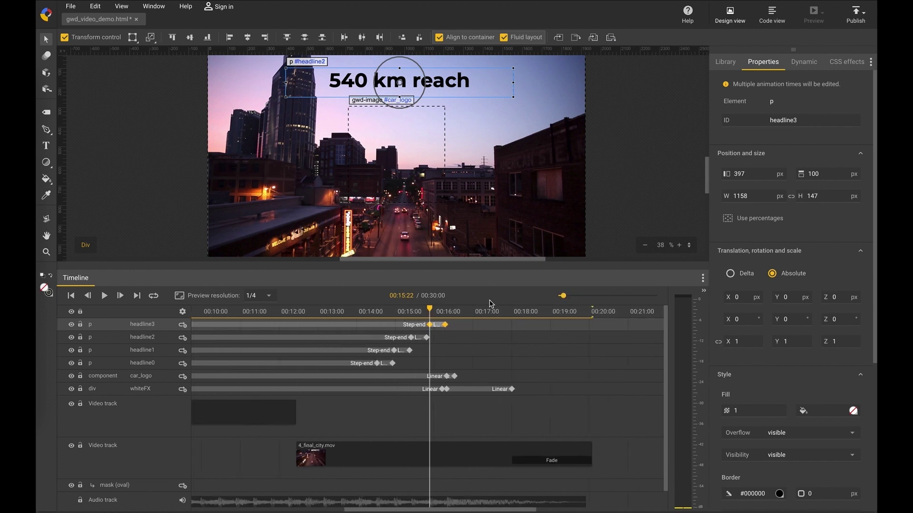
{"action": "left_click_drag", "start_coordinate": [433, 315], "coordinate": [163, 315]}
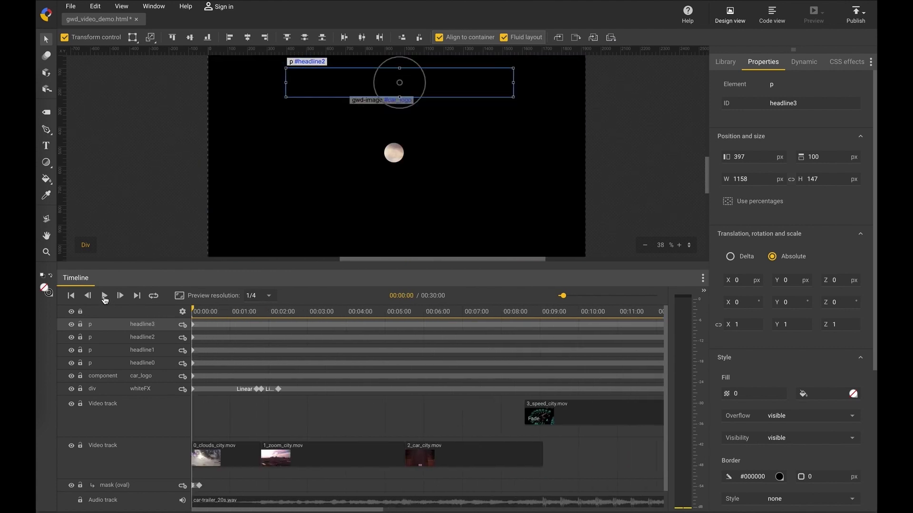
{"action": "left_click", "coordinate": [104, 296]}
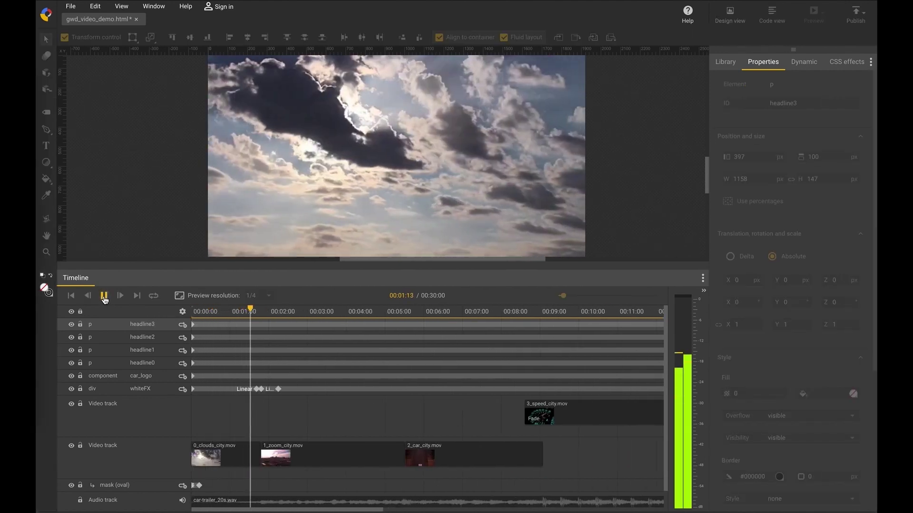
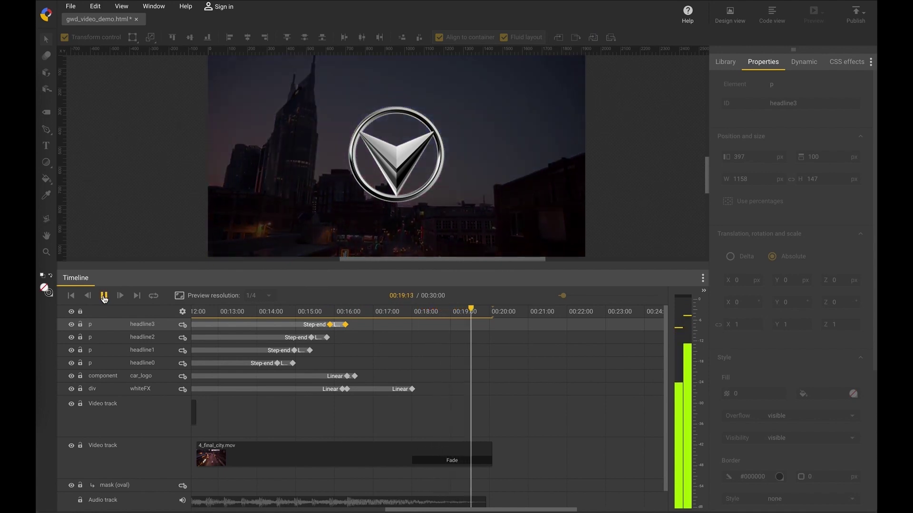
Stop playback, return to 00:00:00 and place another car_logo.png from the library near the stage's upper-right corner.
{"action": "left_click", "coordinate": [104, 297]}
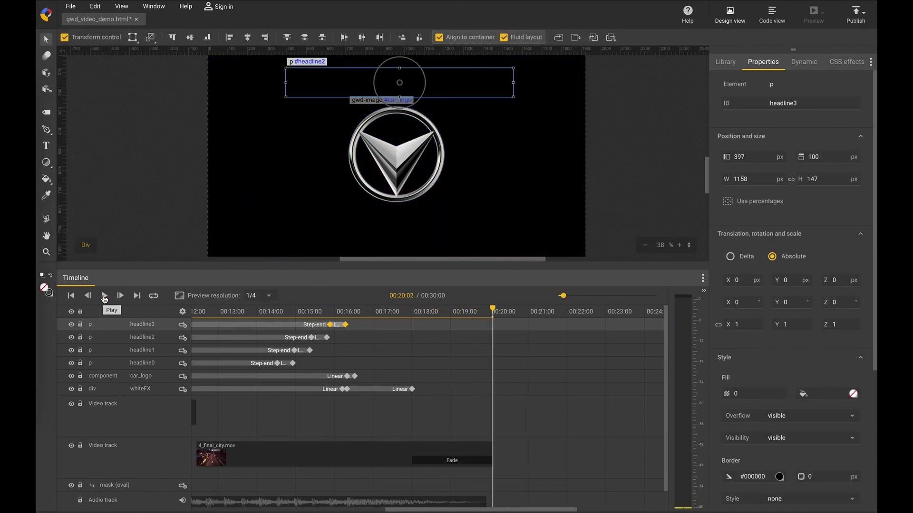
{"action": "scroll", "coordinate": [415, 323], "scroll_direction": "left", "scroll_amount": 5}
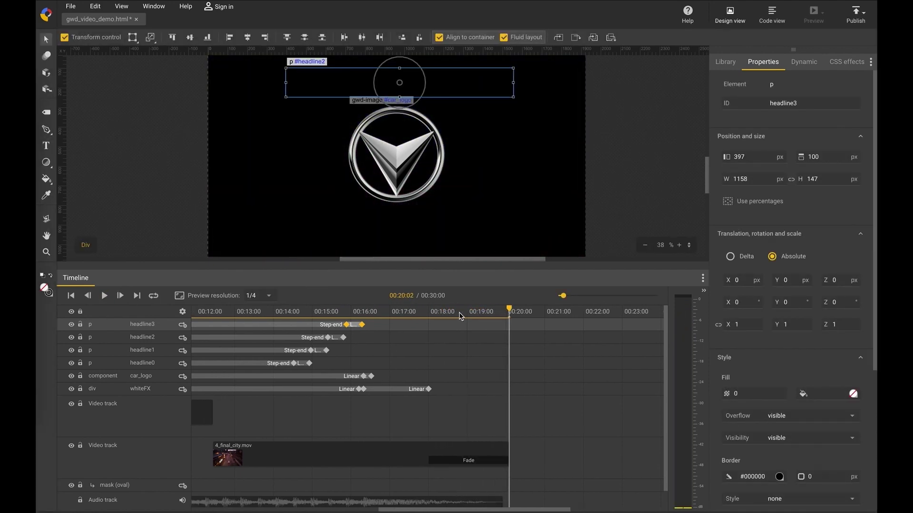
{"action": "left_click", "coordinate": [726, 62]}
{"action": "scroll", "coordinate": [430, 339], "scroll_direction": "left", "scroll_amount": 4}
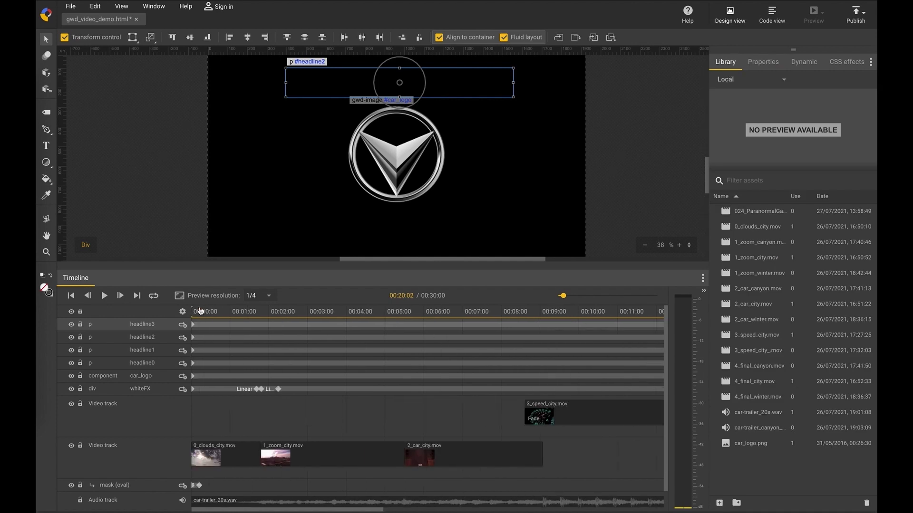
{"action": "left_click_drag", "start_coordinate": [200, 310], "coordinate": [188, 313]}
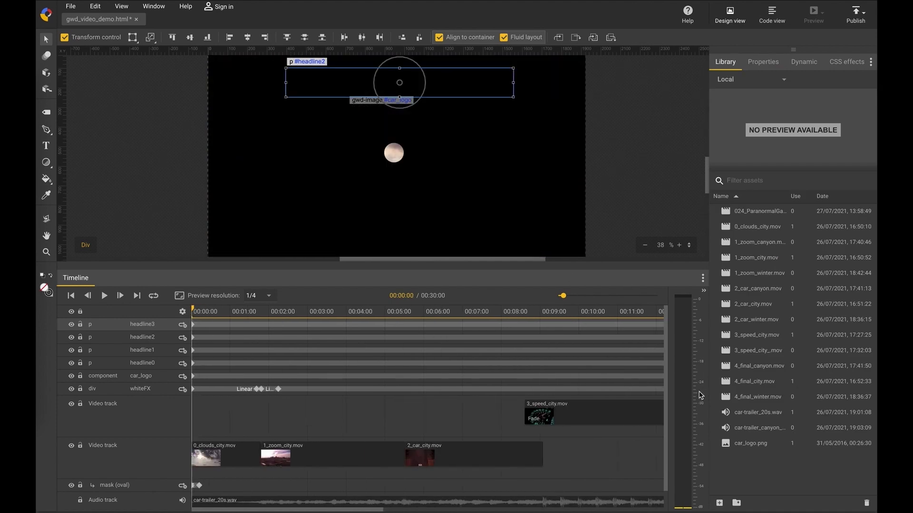
{"action": "left_click_drag", "start_coordinate": [746, 447], "coordinate": [561, 94]}
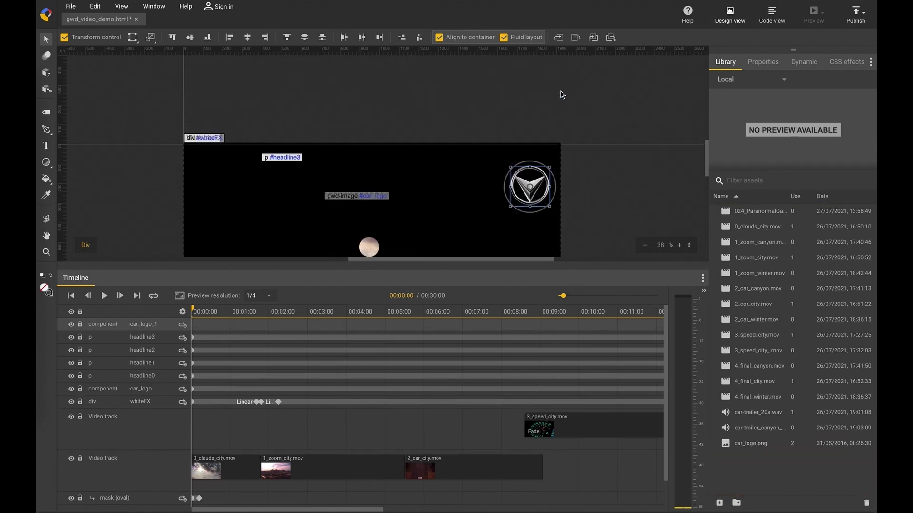
Scale the new logo proportionally to 0.54 and move it closer into the stage's upper-right corner.
{"action": "left_click", "coordinate": [762, 64]}
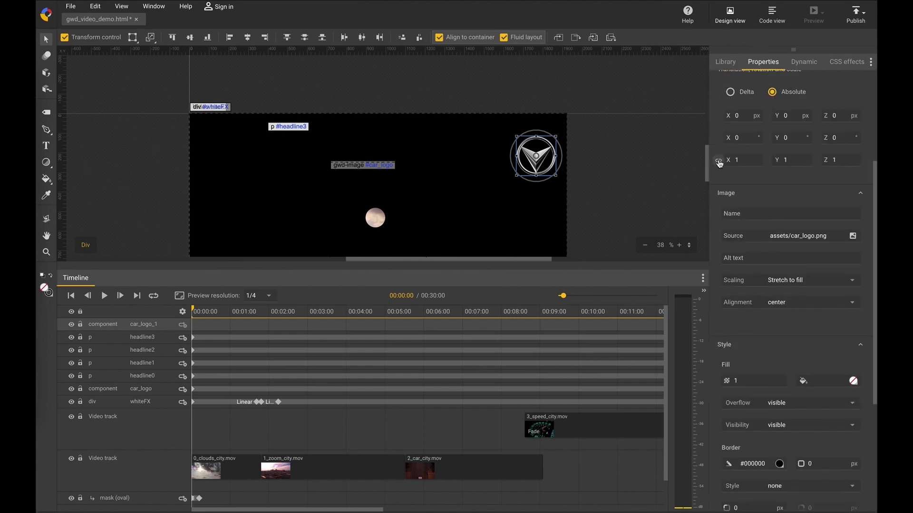
{"action": "left_click_drag", "start_coordinate": [742, 160], "coordinate": [721, 164]}
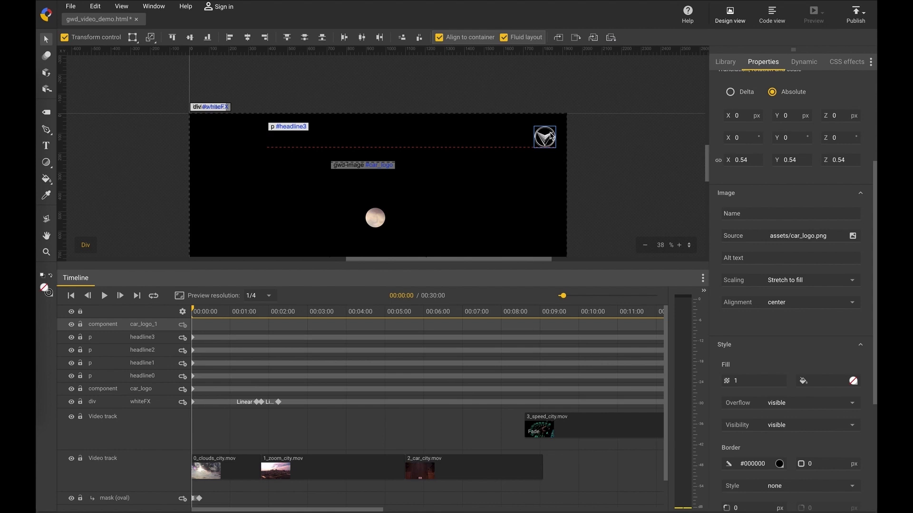
Try the Colour, Colour burn, Colour dodge and Screen blend modes on the corner logo over the city footage at 00:04:22.
{"action": "left_click_drag", "start_coordinate": [206, 311], "coordinate": [300, 311]}
{"action": "left_click_drag", "start_coordinate": [362, 302], "coordinate": [381, 308]}
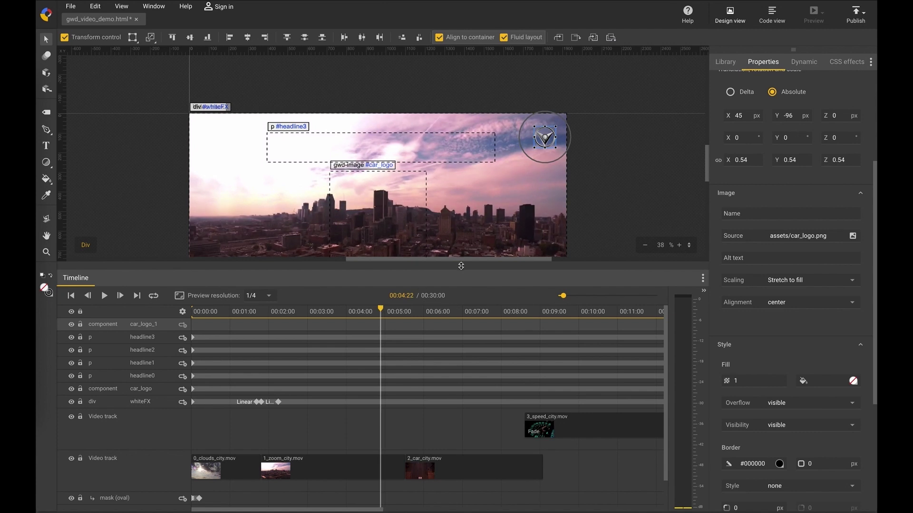
{"action": "left_click", "coordinate": [840, 67]}
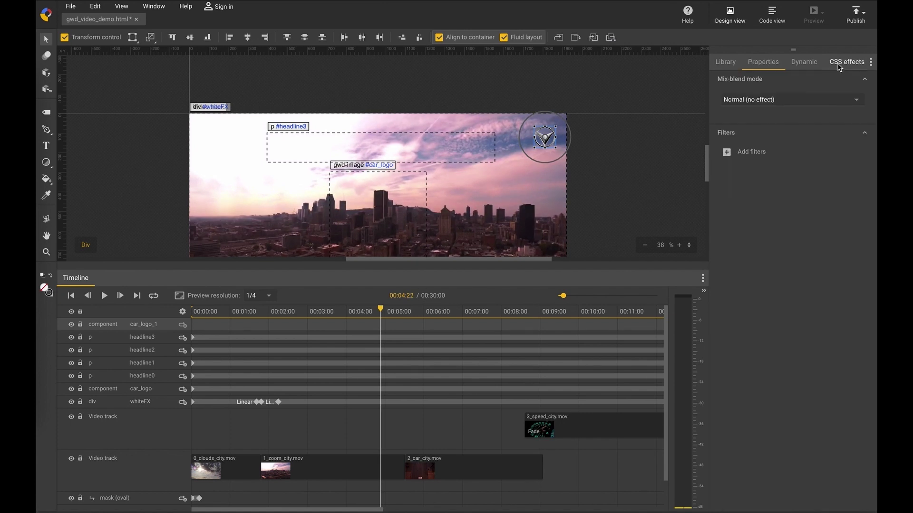
{"action": "left_click", "coordinate": [778, 104]}
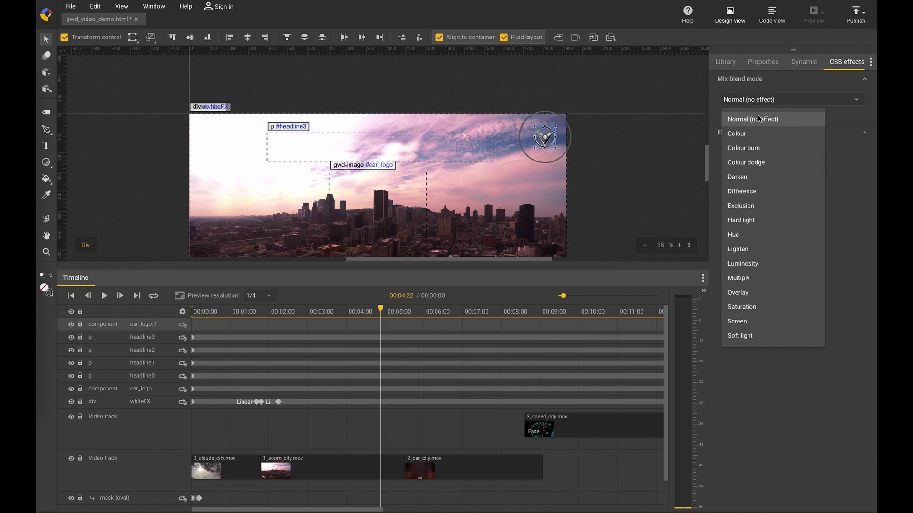
{"action": "left_click", "coordinate": [744, 133]}
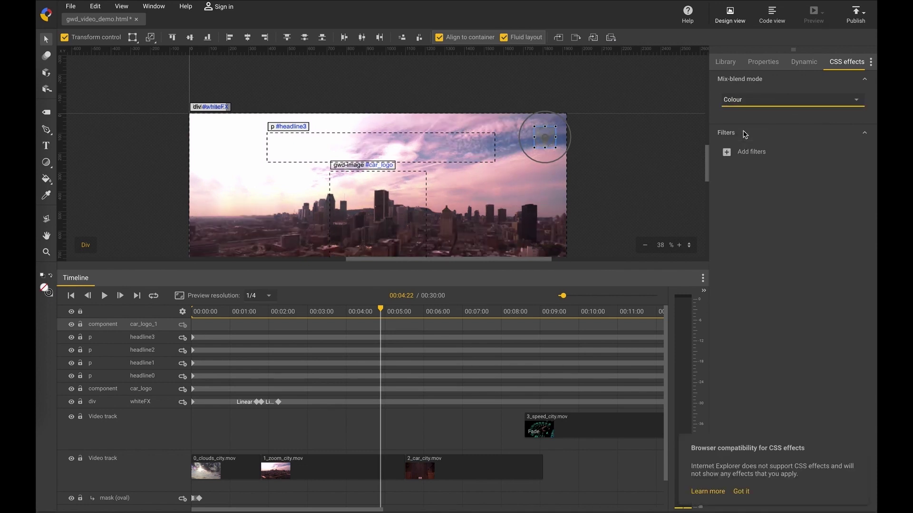
{"action": "left_click", "coordinate": [764, 104]}
{"action": "left_click", "coordinate": [754, 145]}
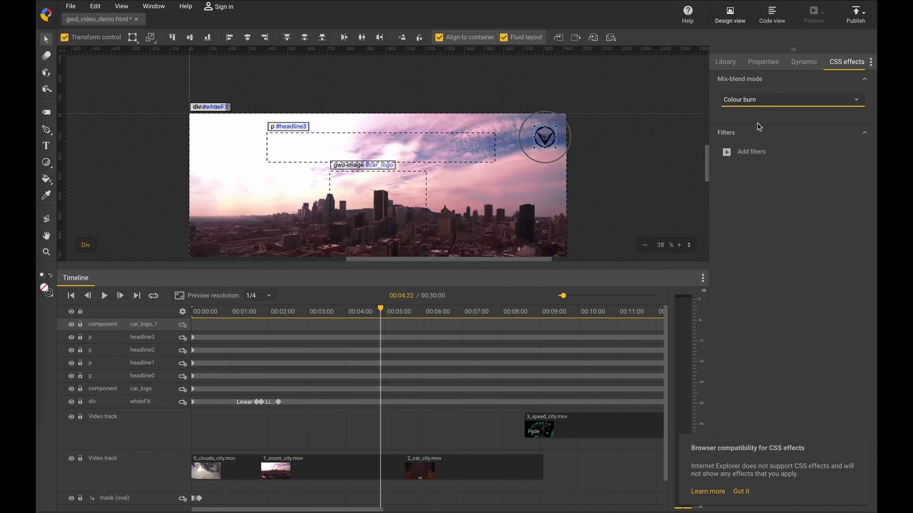
{"action": "left_click", "coordinate": [762, 104]}
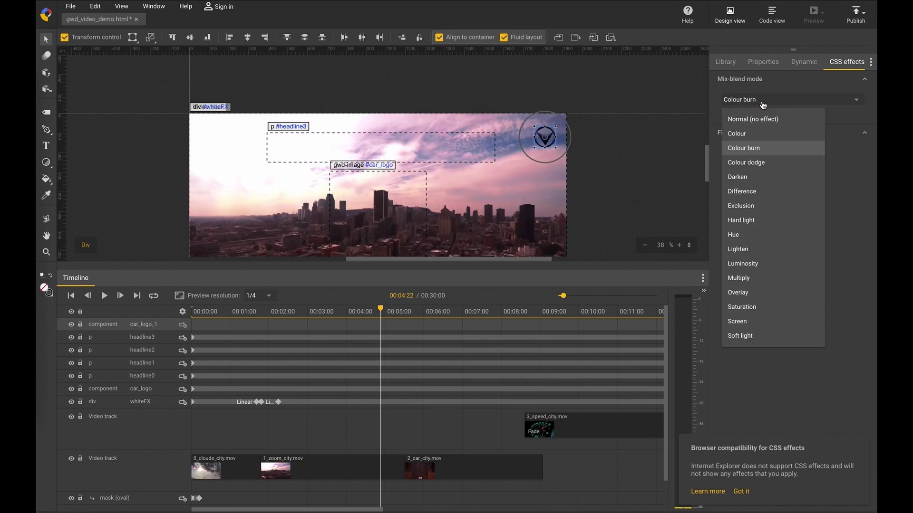
{"action": "left_click", "coordinate": [753, 161]}
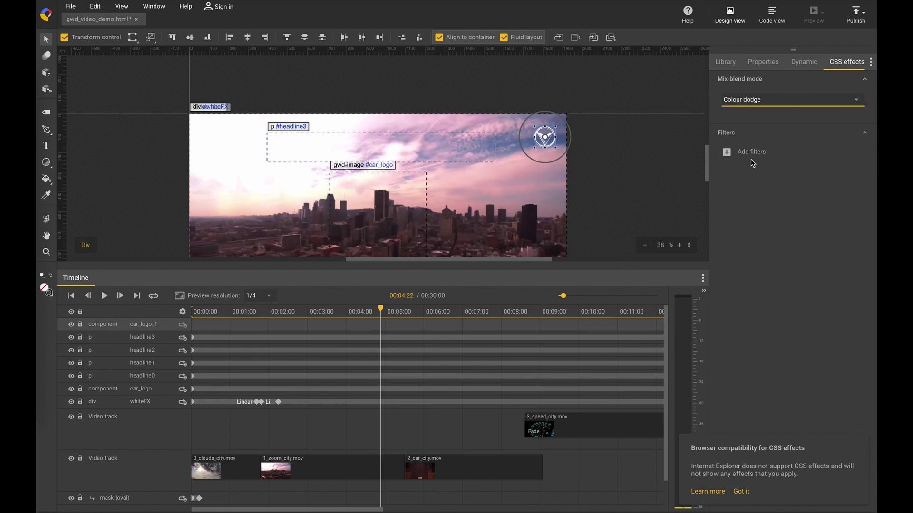
{"action": "left_click", "coordinate": [761, 105]}
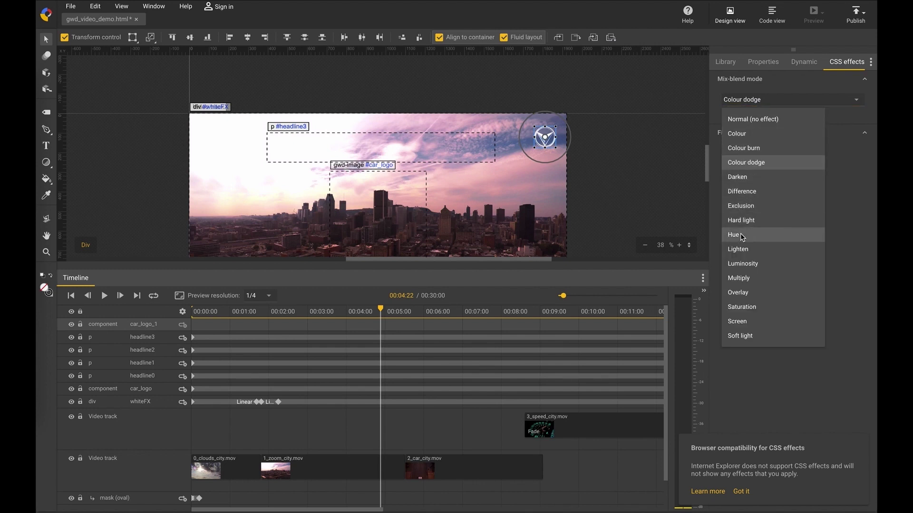
{"action": "left_click", "coordinate": [739, 322]}
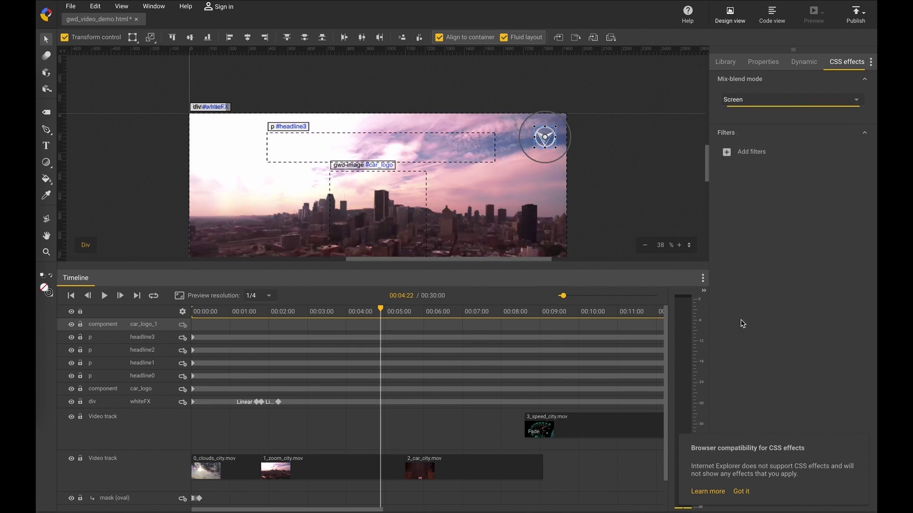
Set the corner logo's mix-blend mode to Difference and return the playhead to 00:00:00.
{"action": "left_click", "coordinate": [780, 104]}
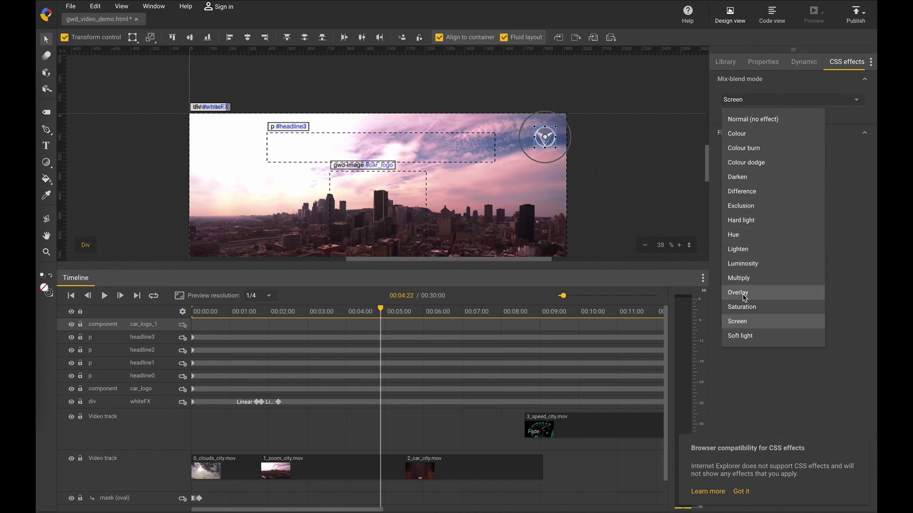
{"action": "left_click", "coordinate": [745, 195]}
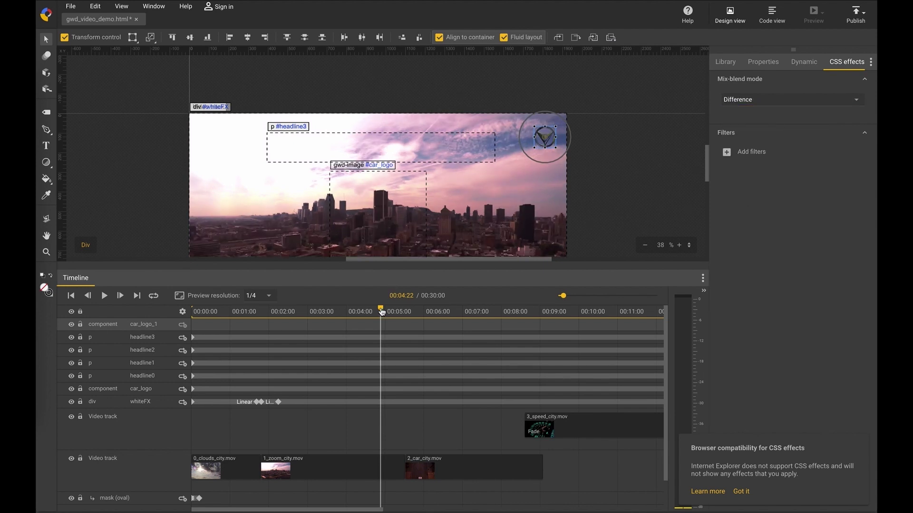
{"action": "left_click_drag", "start_coordinate": [382, 312], "coordinate": [187, 325]}
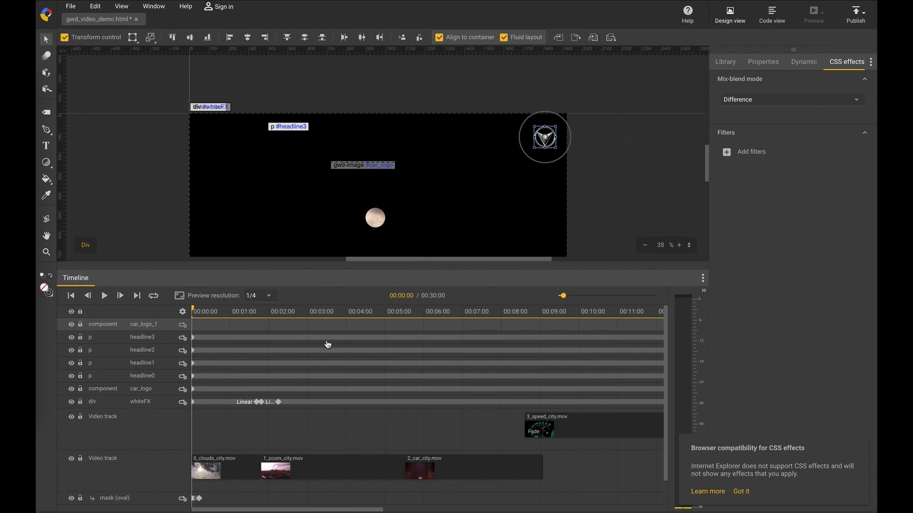
Add a keyframe for the corner logo at 00:16:05 and set its opacity to 0.
{"action": "scroll", "coordinate": [337, 346], "scroll_direction": "right", "scroll_amount": 10}
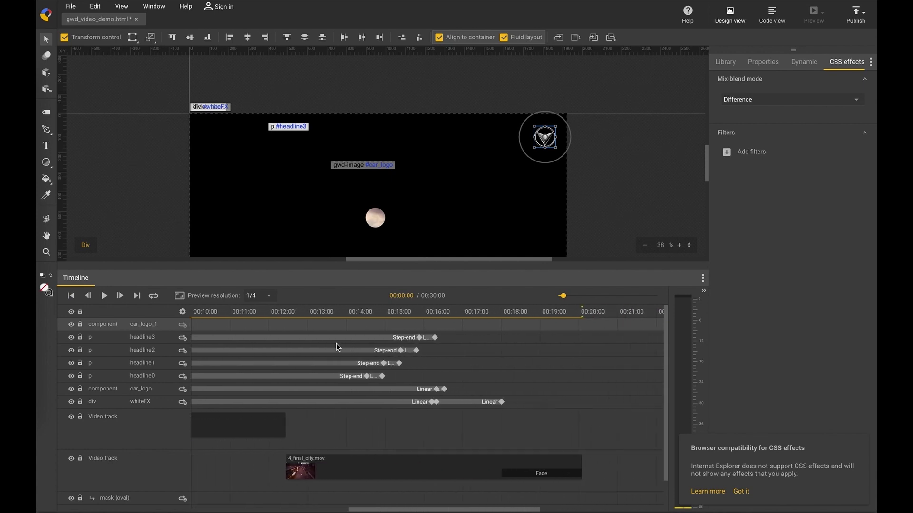
{"action": "left_click", "coordinate": [440, 313]}
{"action": "mouse_move", "coordinate": [441, 312]}
{"action": "left_mouse_down"}
{"action": "mouse_move", "coordinate": [341, 318]}
{"action": "mouse_move", "coordinate": [443, 315]}
{"action": "mouse_move", "coordinate": [432, 315]}
{"action": "left_mouse_up"}
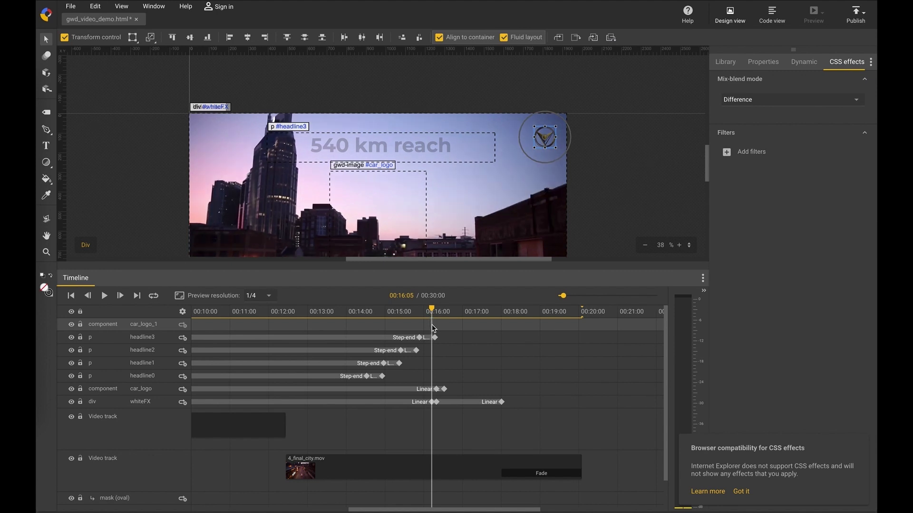
{"action": "left_click", "coordinate": [433, 328]}
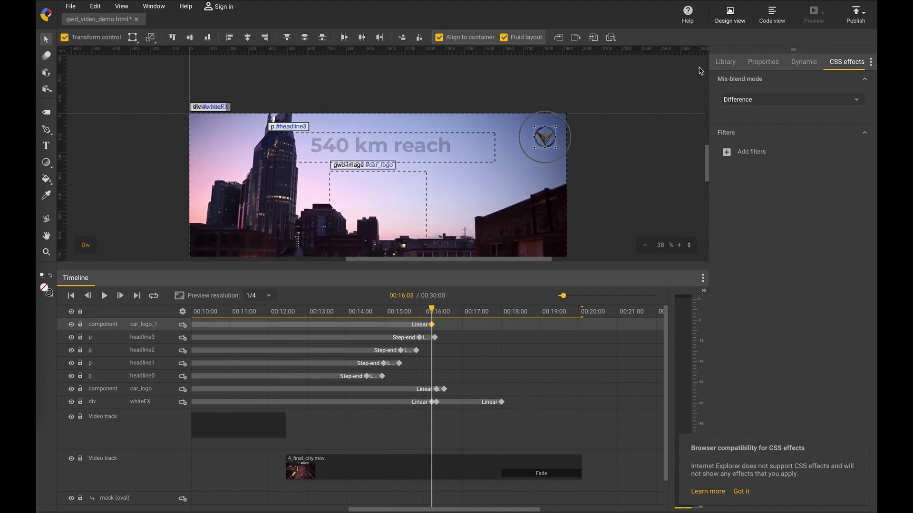
{"action": "left_click", "coordinate": [754, 64]}
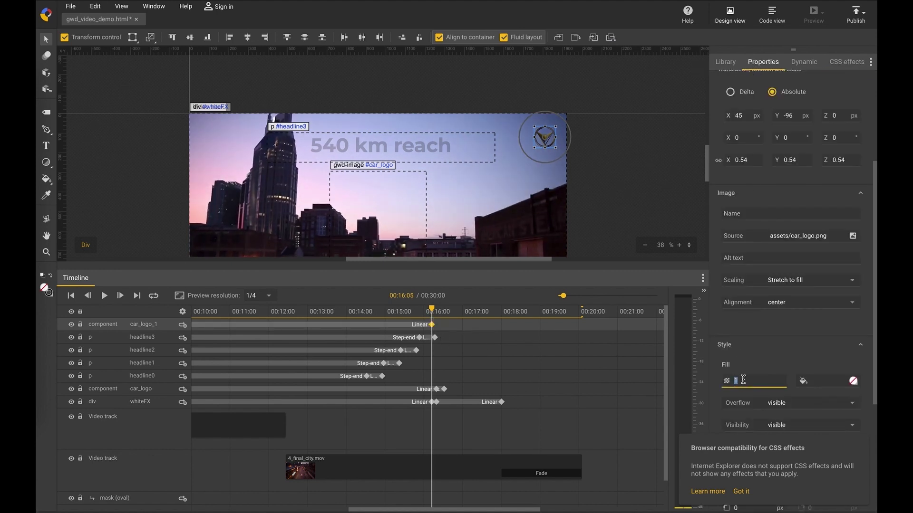
Change the corner logo's animation easing to Step-end and scrub past its final keyframe to check the cut.
{"action": "right_click", "coordinate": [421, 327]}
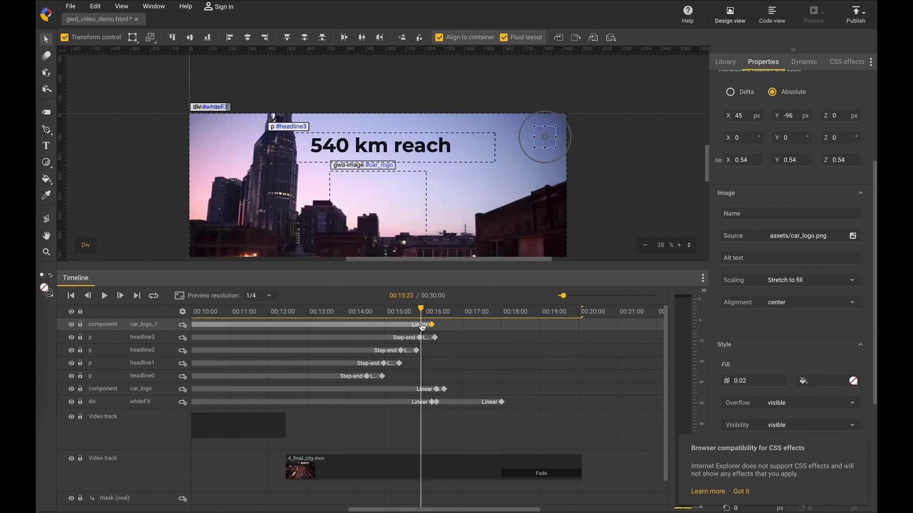
{"action": "left_click", "coordinate": [439, 476]}
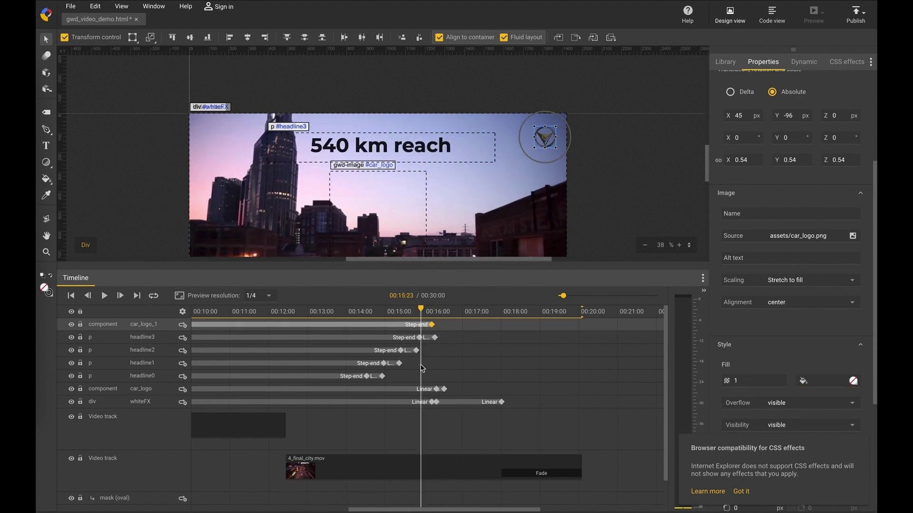
{"action": "left_click_drag", "start_coordinate": [426, 312], "coordinate": [506, 315]}
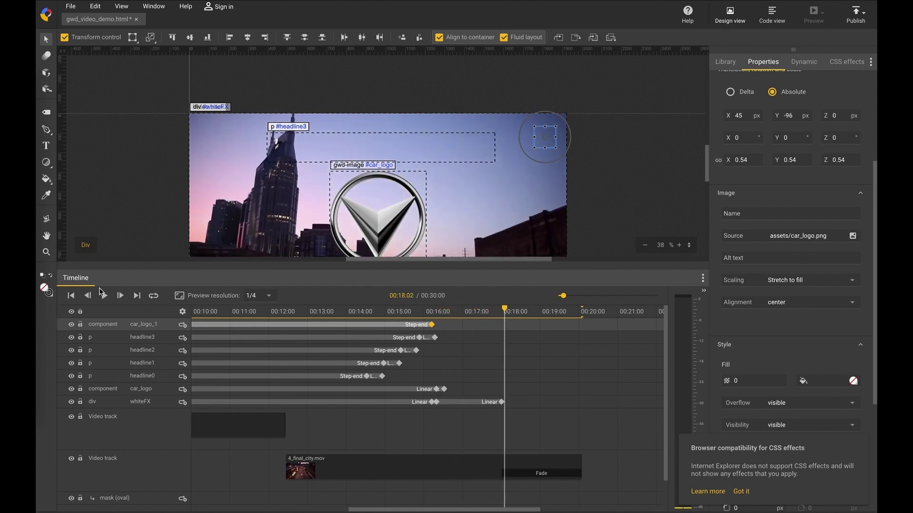
Play the composition from the start with an enlarged stage area to check the corner logo, dismissing the browser compatibility notice.
{"action": "left_click", "coordinate": [71, 296]}
{"action": "left_click", "coordinate": [104, 296]}
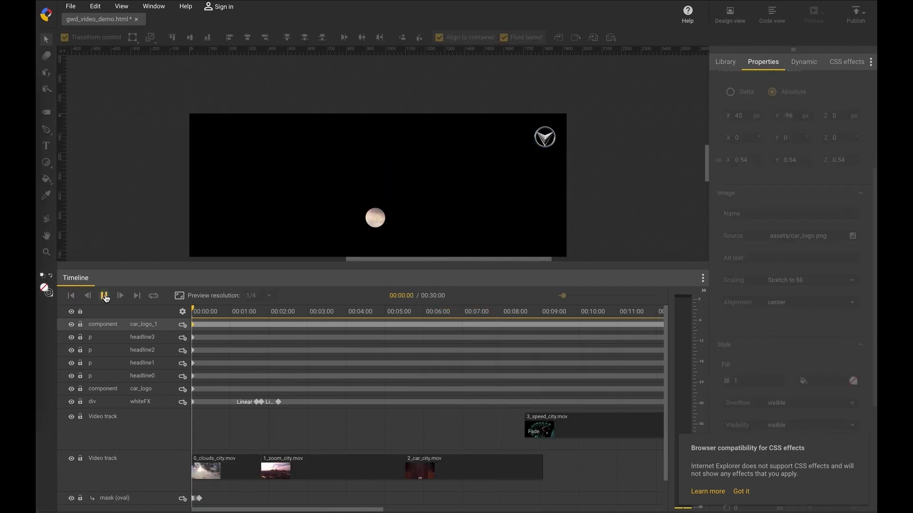
{"action": "key", "text": "space"}
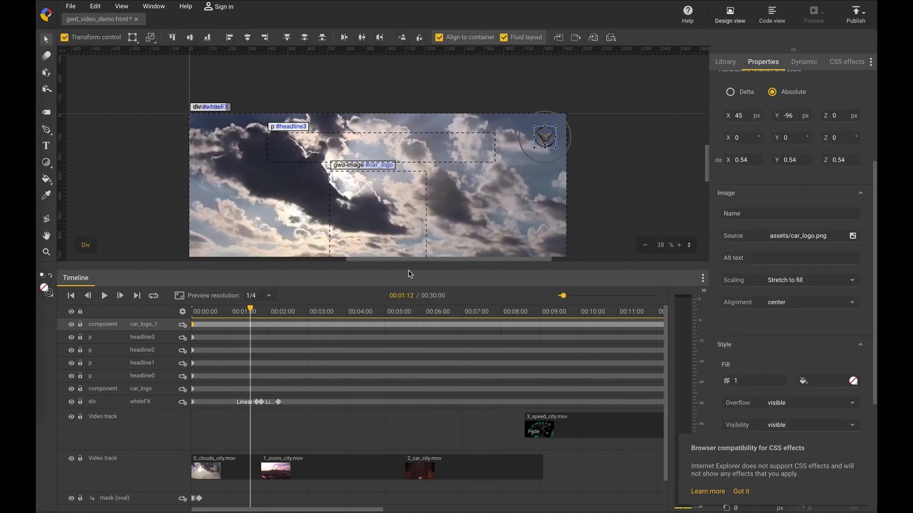
{"action": "left_click_drag", "start_coordinate": [409, 267], "coordinate": [410, 381]}
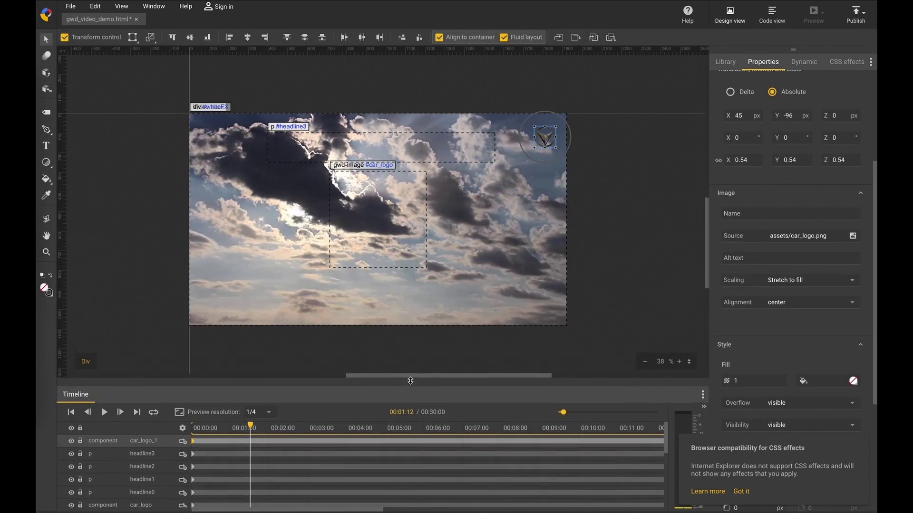
{"action": "left_click", "coordinate": [72, 412]}
{"action": "left_click", "coordinate": [104, 412]}
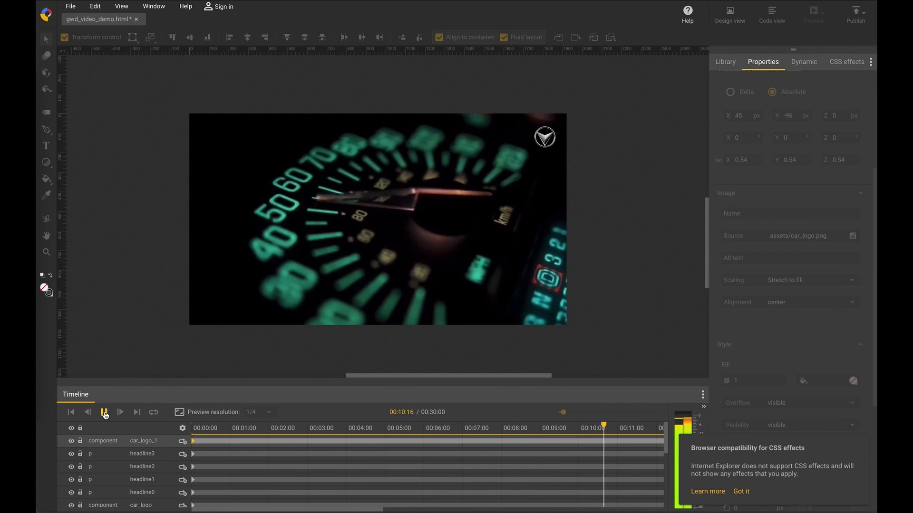
{"action": "left_click", "coordinate": [741, 493]}
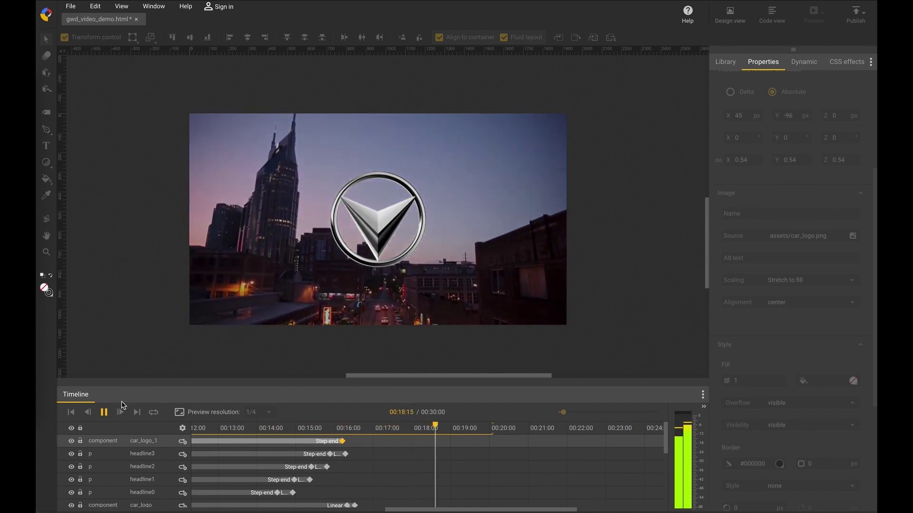
{"action": "left_click", "coordinate": [104, 413]}
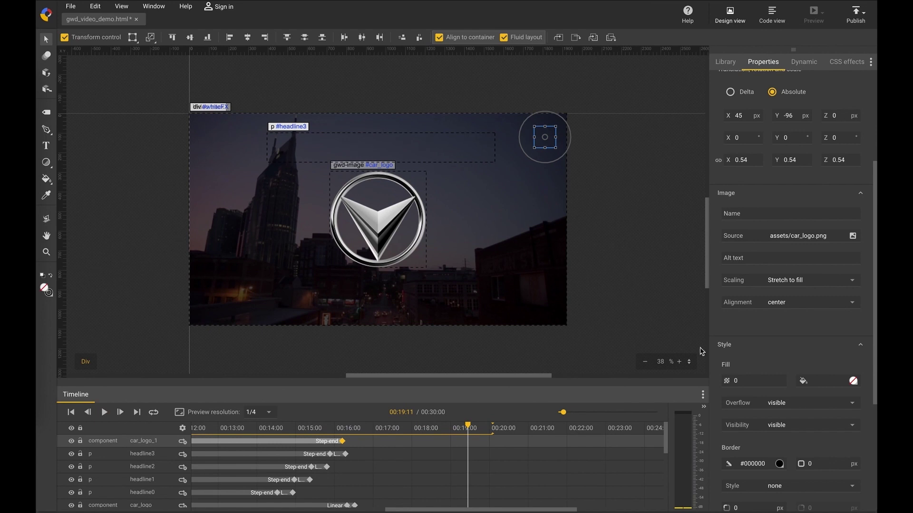
Add the 024_ParanormalGains.mp4 effect video from the library to the stage as a new video track.
{"action": "left_click", "coordinate": [726, 62]}
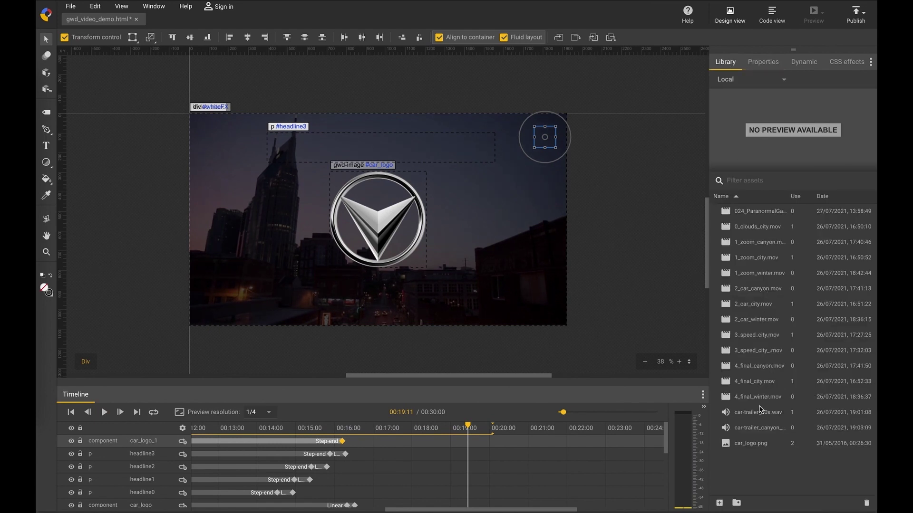
{"action": "left_click", "coordinate": [760, 214]}
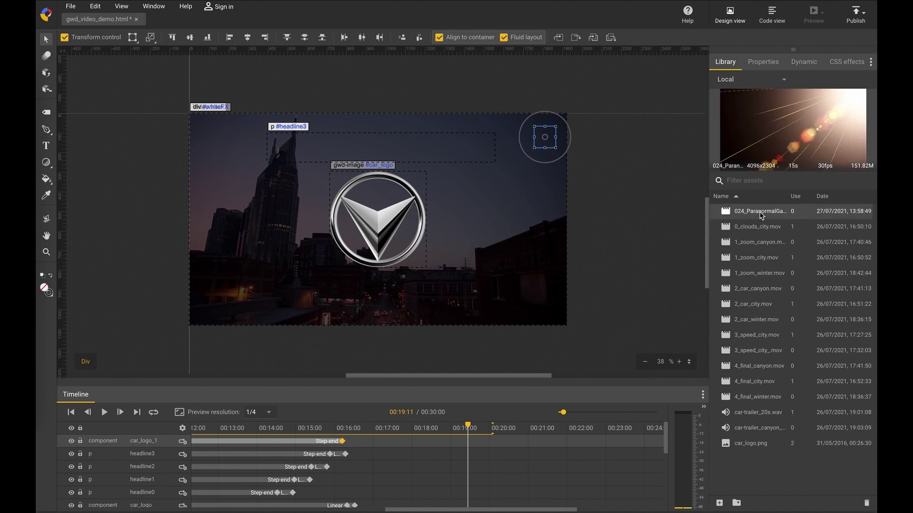
{"action": "left_click_drag", "start_coordinate": [761, 214], "coordinate": [273, 166]}
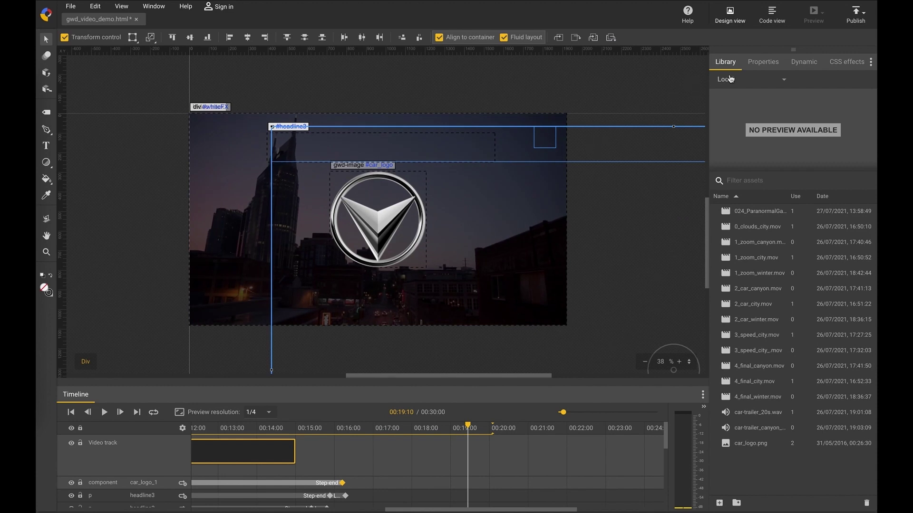
{"action": "left_click", "coordinate": [639, 93]}
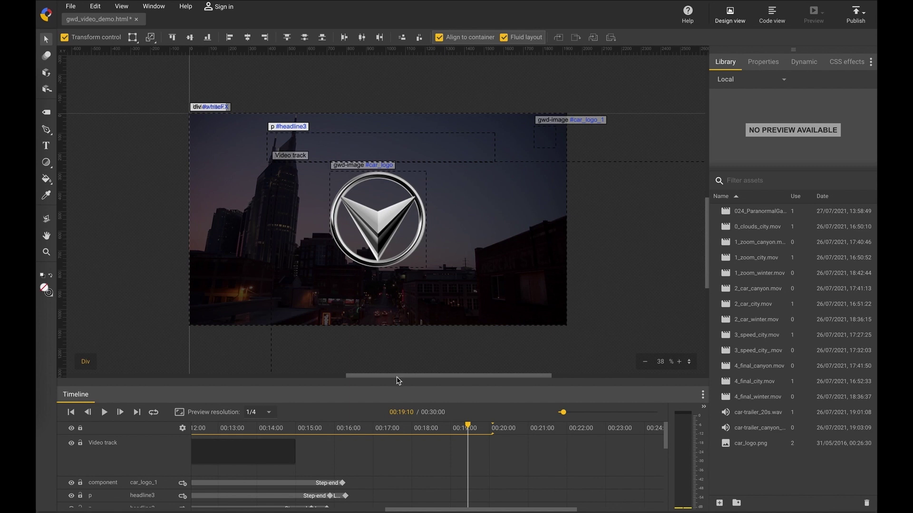
Move the playhead to 00:13:21, select the effect video and set its left and top position to 0 px.
{"action": "scroll", "coordinate": [447, 462], "scroll_direction": "left", "scroll_amount": 3}
{"action": "left_click", "coordinate": [336, 428]}
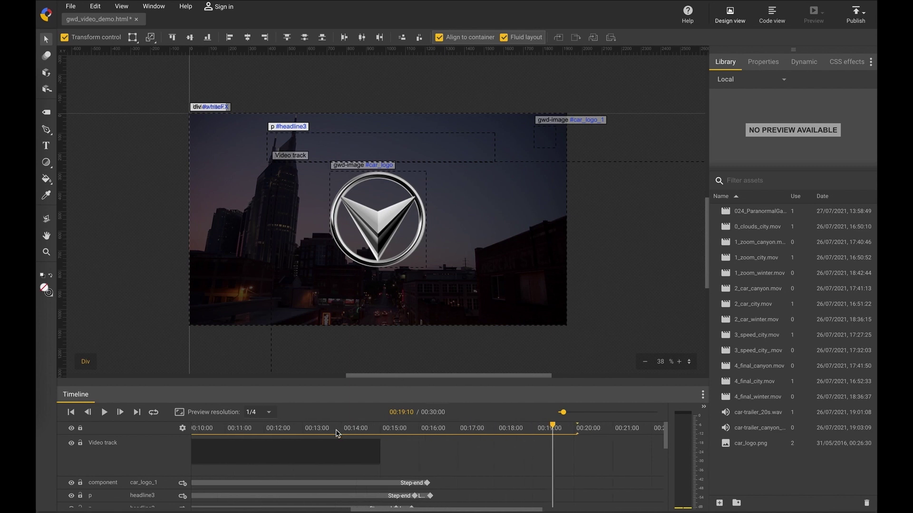
{"action": "left_click", "coordinate": [648, 191]}
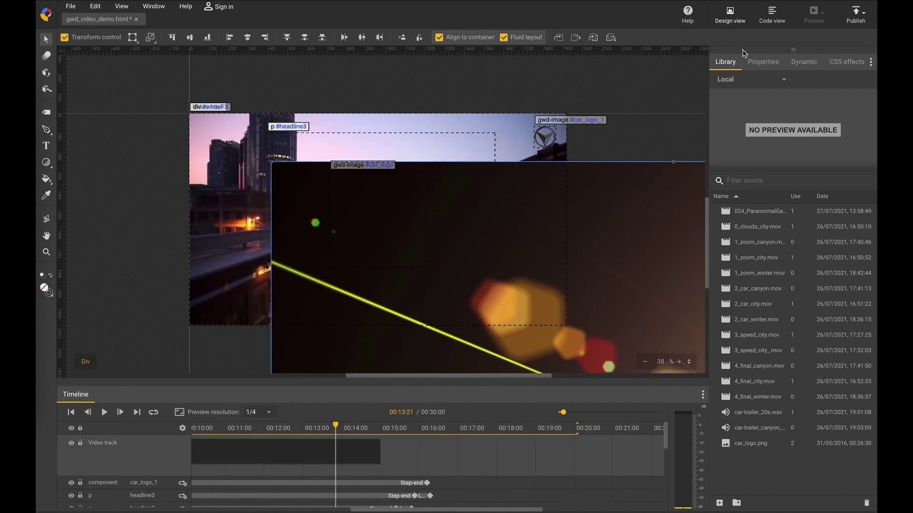
{"action": "left_click", "coordinate": [760, 62]}
{"action": "left_click", "coordinate": [752, 156]}
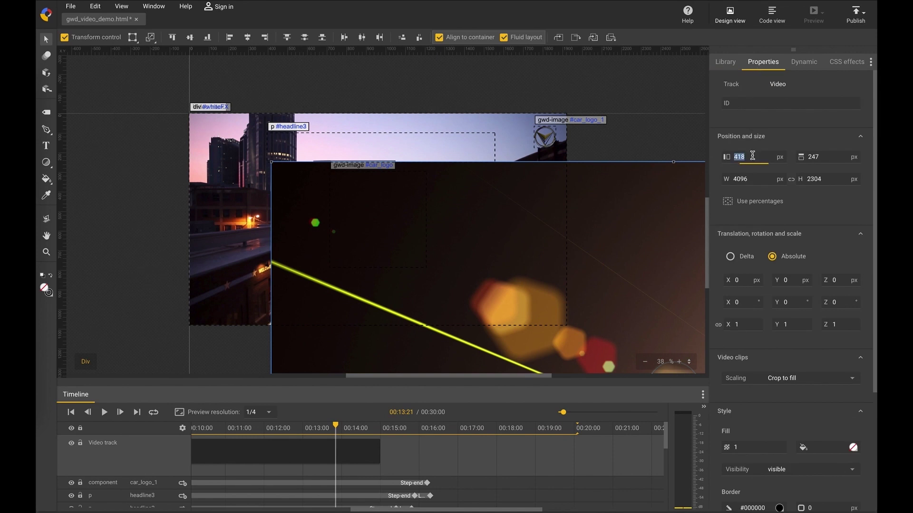
{"action": "type", "text": "0"}
{"action": "key", "text": "Tab"}
{"action": "type", "text": "0"}
{"action": "key", "text": "Tab"}
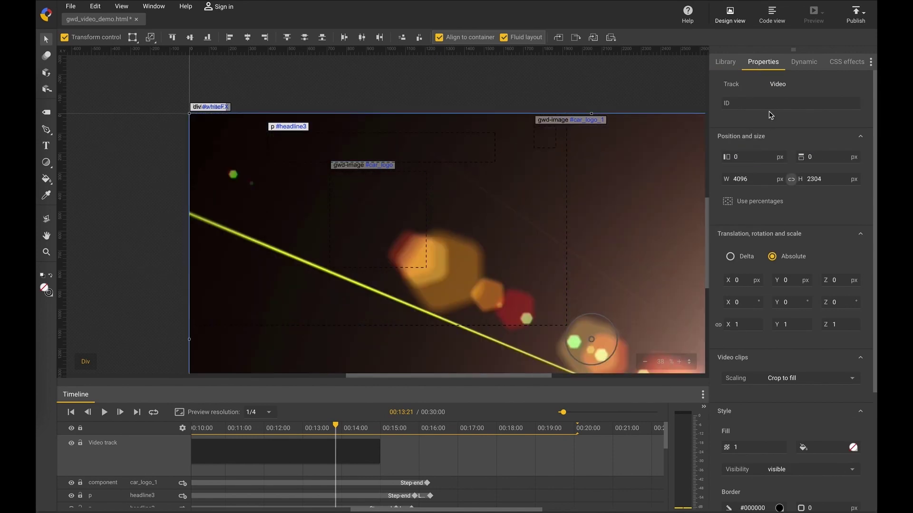
Set the effect track's ID to visual_fx and size it in percentages to 100% width and 100% height.
{"action": "left_click", "coordinate": [777, 104]}
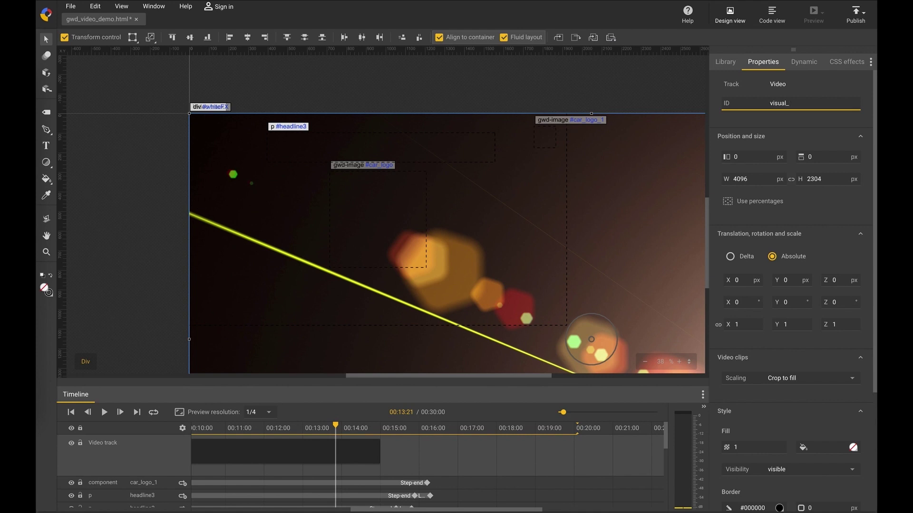
{"action": "key", "text": "Return"}
{"action": "left_click", "coordinate": [727, 201]}
{"action": "double_click", "coordinate": [749, 179]}
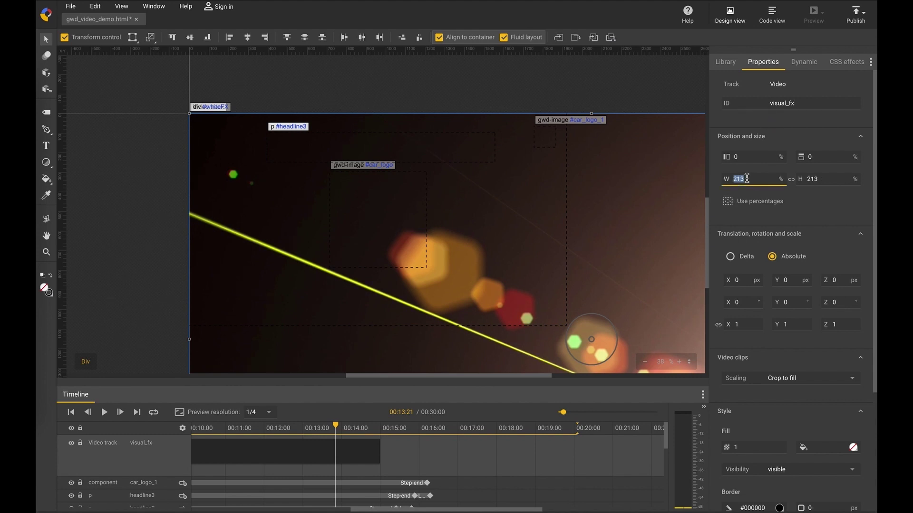
{"action": "type", "text": "1"}
{"action": "key", "text": "Tab"}
{"action": "type", "text": "100"}
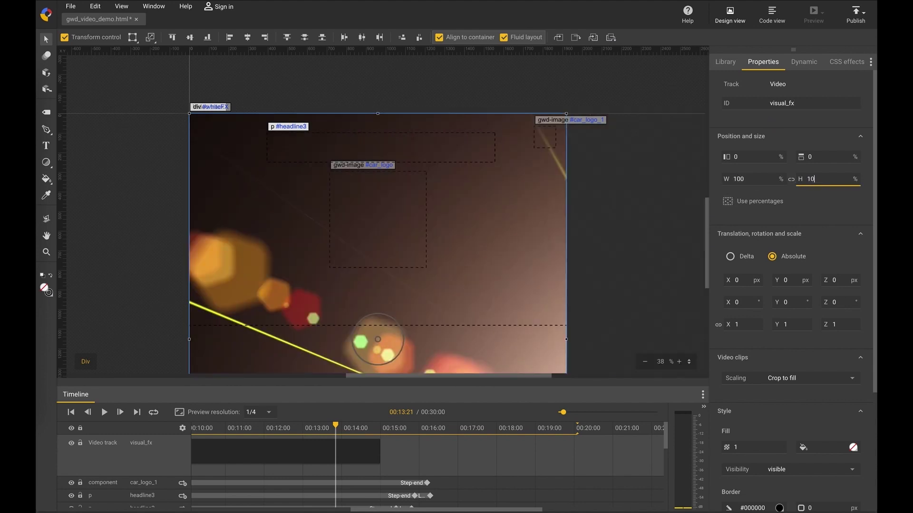
{"action": "key", "text": "Return"}
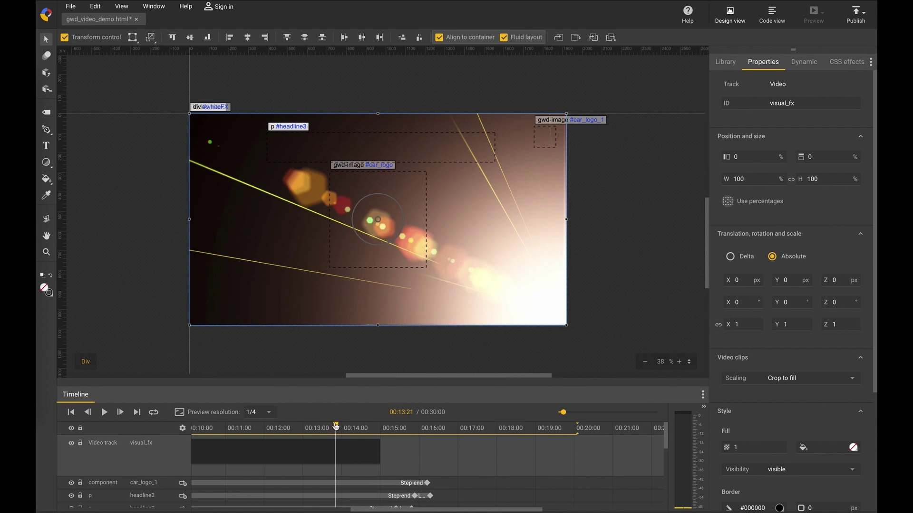
Move the playhead to 00:13:13 and set the visual_fx track's mix-blend mode to Screen.
{"action": "mouse_move", "coordinate": [335, 427]}
{"action": "left_mouse_down"}
{"action": "mouse_move", "coordinate": [242, 435]}
{"action": "mouse_move", "coordinate": [323, 433]}
{"action": "left_mouse_up"}
{"action": "scroll", "coordinate": [775, 288], "scroll_direction": "down", "scroll_amount": 3}
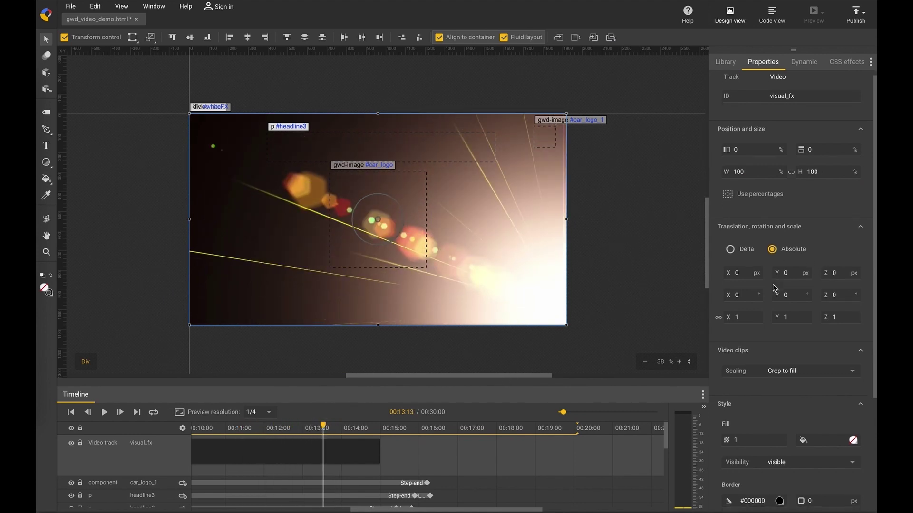
{"action": "left_click", "coordinate": [845, 63]}
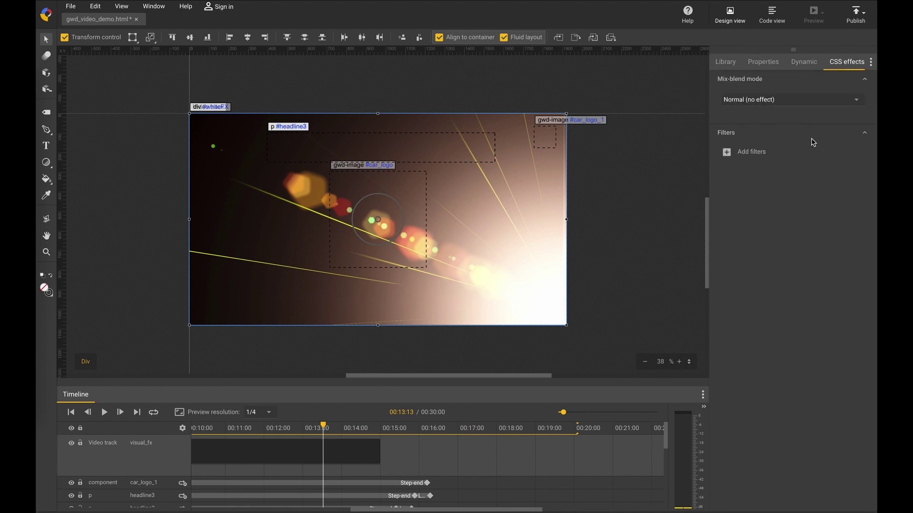
{"action": "left_click", "coordinate": [815, 106]}
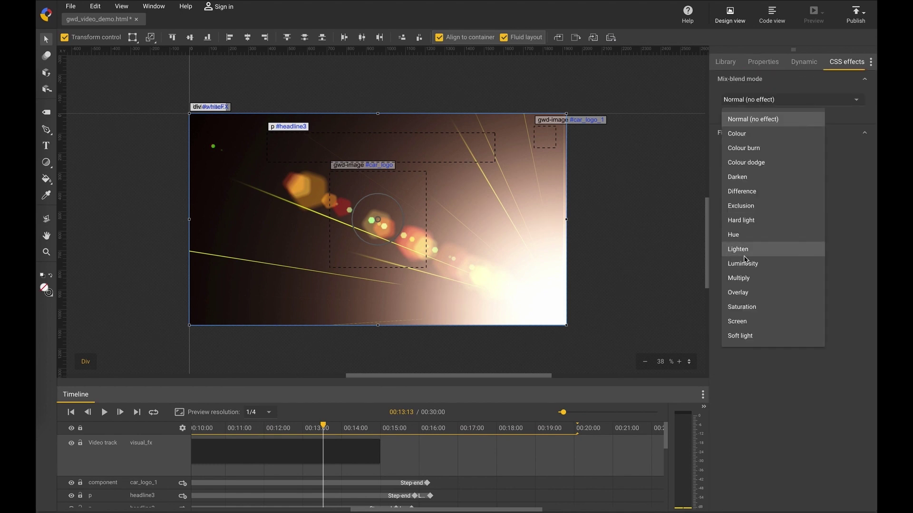
{"action": "left_click", "coordinate": [737, 322]}
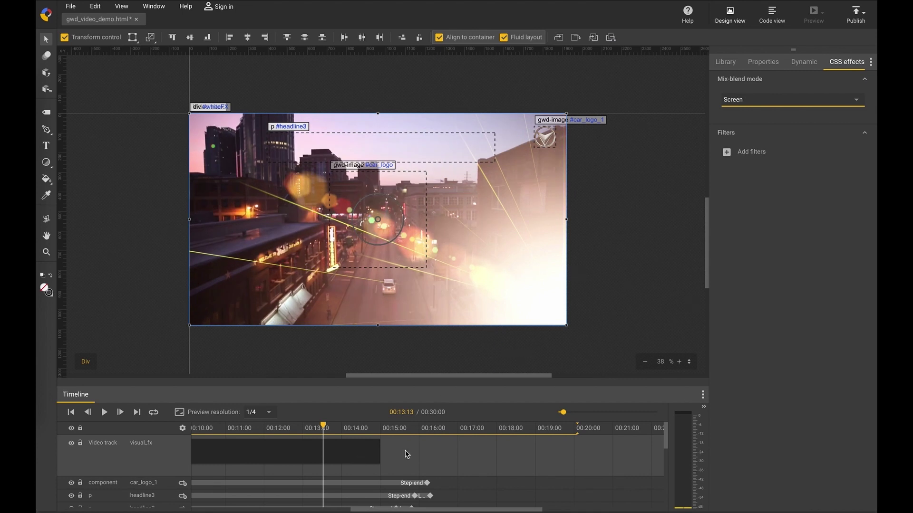
Shift the visual_fx clip about three seconds later and move its track between car_logo and whiteFX in the layer order.
{"action": "left_click_drag", "start_coordinate": [407, 381], "coordinate": [408, 320]}
{"action": "scroll", "coordinate": [402, 220], "scroll_direction": "down", "scroll_amount": 2}
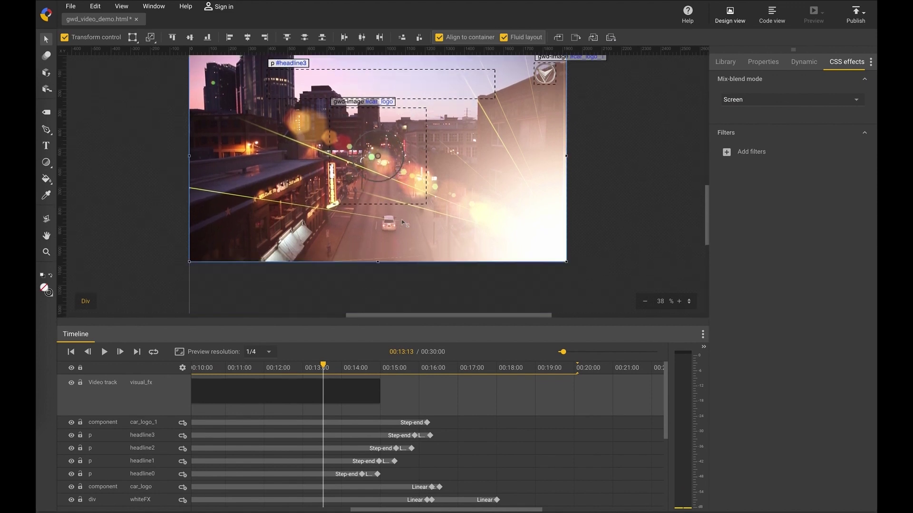
{"action": "scroll", "coordinate": [402, 220], "scroll_direction": "up", "scroll_amount": 1}
{"action": "scroll", "coordinate": [379, 385], "scroll_direction": "left", "scroll_amount": 2}
{"action": "scroll", "coordinate": [379, 385], "scroll_direction": "left", "scroll_amount": 2}
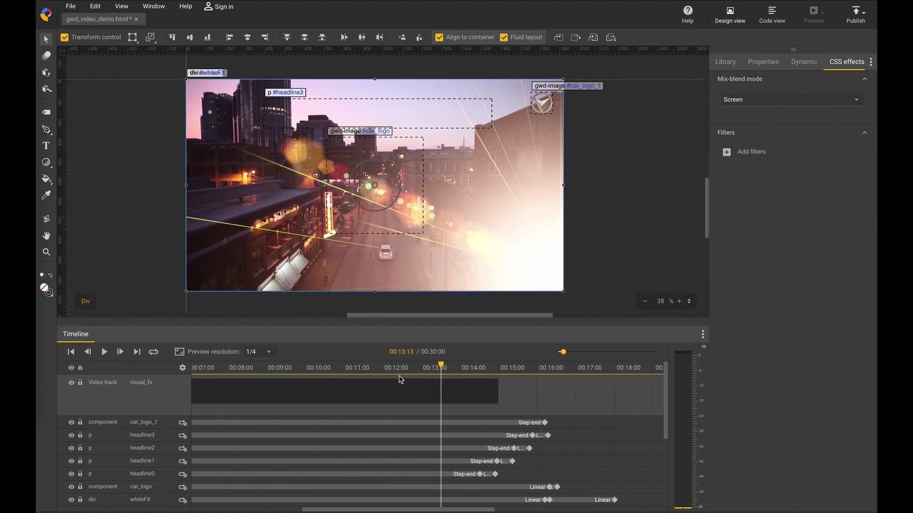
{"action": "left_click_drag", "start_coordinate": [464, 388], "coordinate": [569, 389]}
{"action": "left_click_drag", "start_coordinate": [489, 366], "coordinate": [591, 367]}
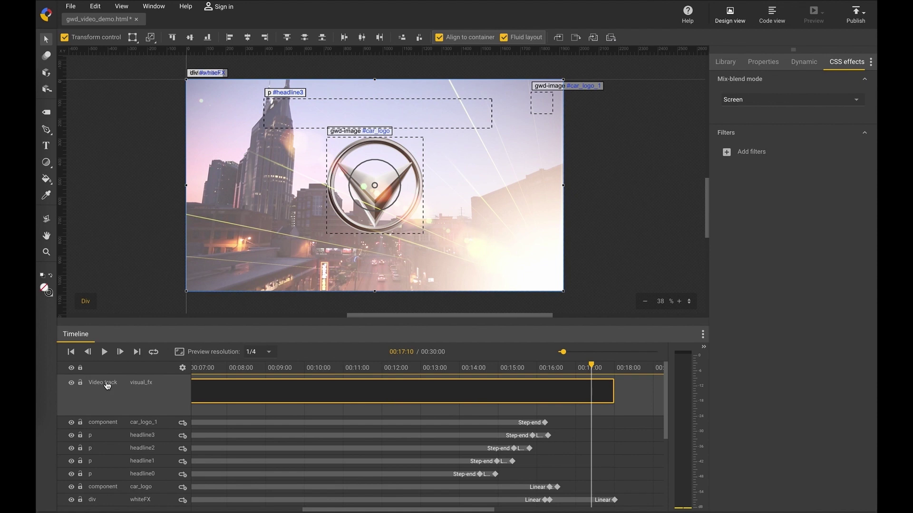
{"action": "left_click_drag", "start_coordinate": [108, 386], "coordinate": [100, 497]}
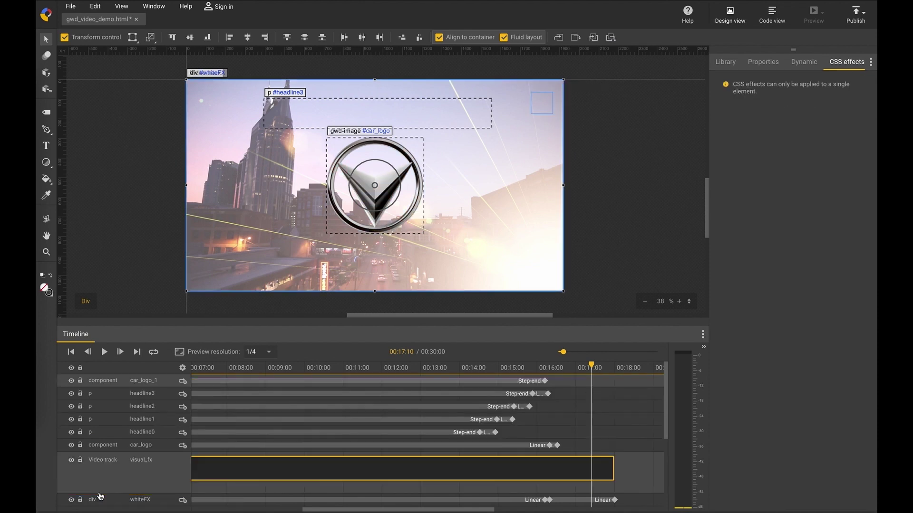
Move the visual_fx clip later so that it ends together with the 4_final_city.mov clip.
{"action": "left_click_drag", "start_coordinate": [596, 367], "coordinate": [650, 369]}
{"action": "scroll", "coordinate": [591, 393], "scroll_direction": "right", "scroll_amount": 2}
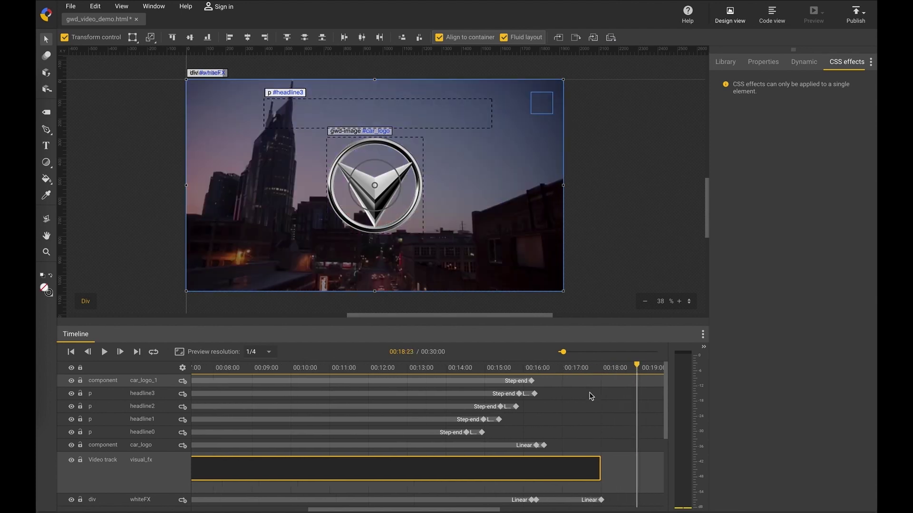
{"action": "scroll", "coordinate": [591, 395], "scroll_direction": "down", "scroll_amount": 3}
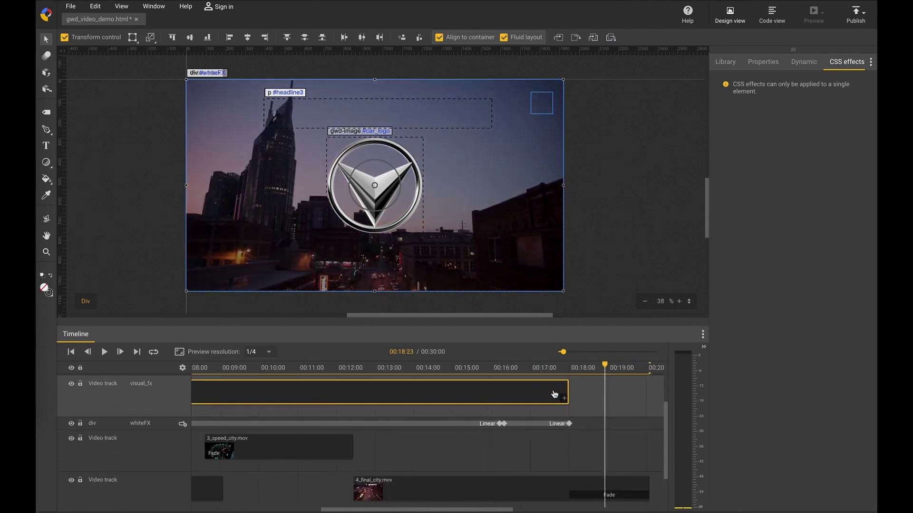
{"action": "left_click_drag", "start_coordinate": [567, 394], "coordinate": [632, 395]}
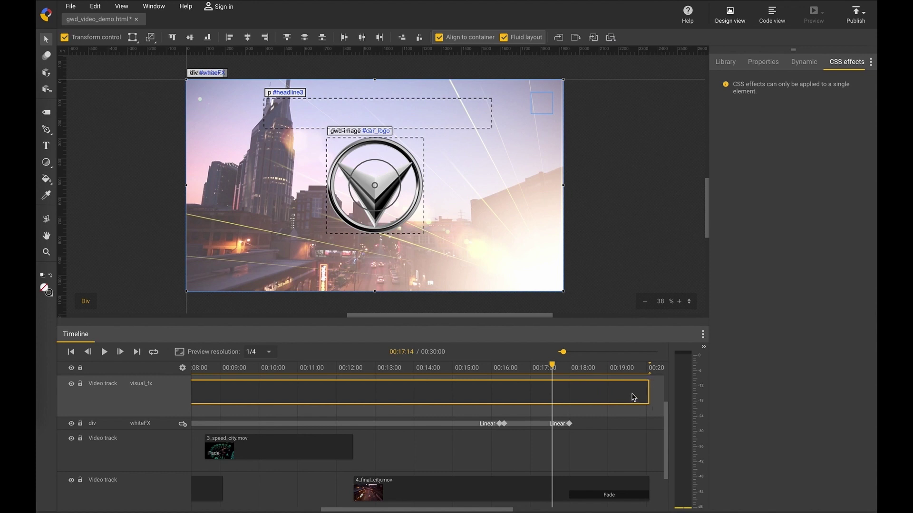
{"action": "left_click", "coordinate": [631, 395]}
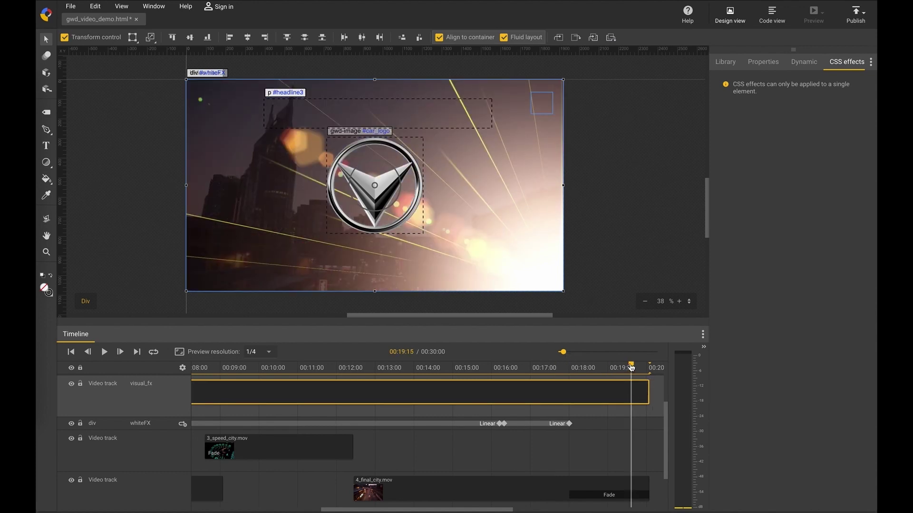
Trim the start of the visual_fx clip to 00:10:20 and add a Fade transition at its beginning.
{"action": "left_click_drag", "start_coordinate": [631, 368], "coordinate": [359, 376]}
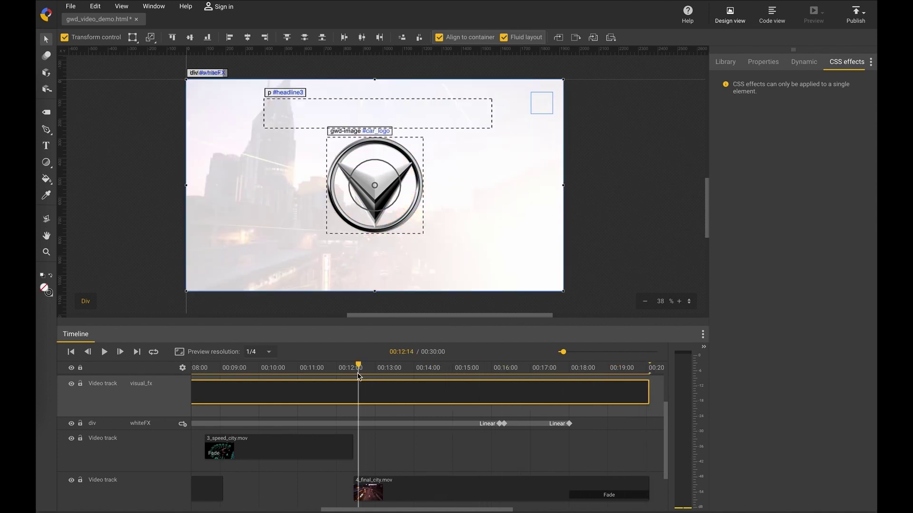
{"action": "scroll", "coordinate": [347, 377], "scroll_direction": "left", "scroll_amount": 5}
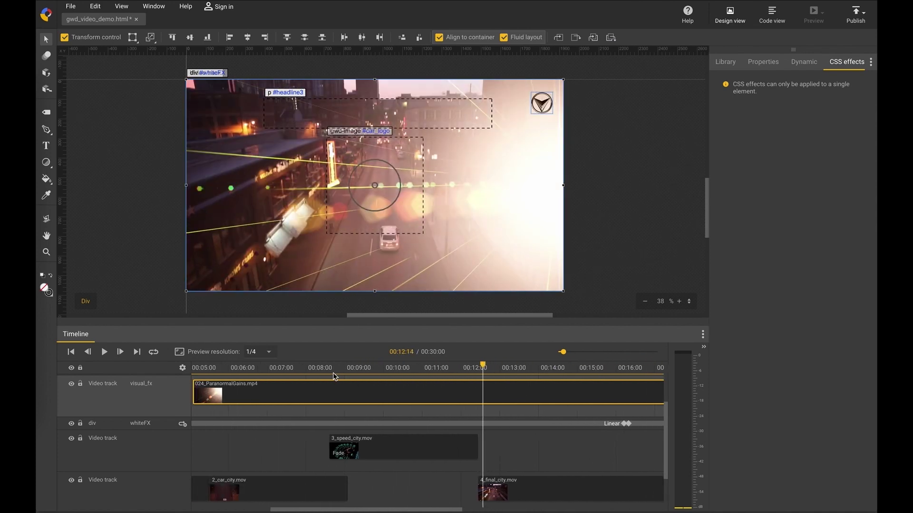
{"action": "left_click", "coordinate": [335, 373]}
{"action": "left_click_drag", "start_coordinate": [334, 369], "coordinate": [414, 374]}
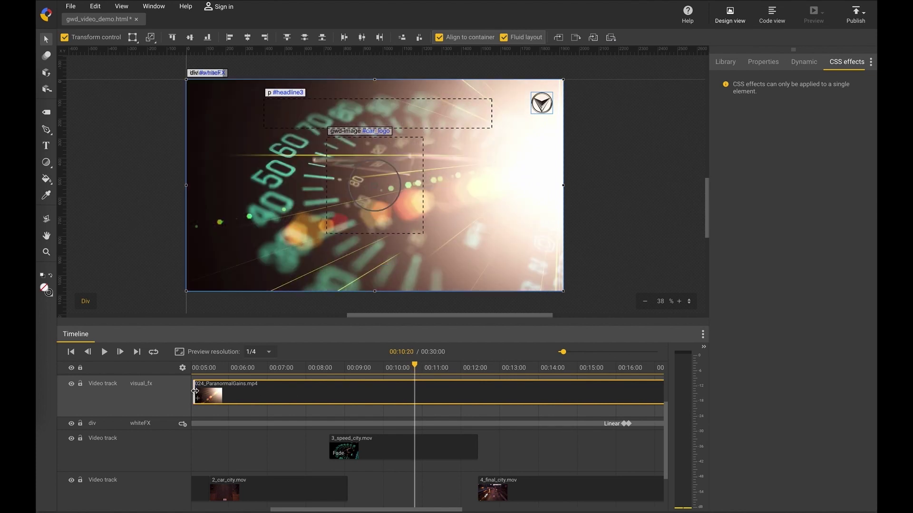
{"action": "left_click_drag", "start_coordinate": [196, 395], "coordinate": [415, 394]}
{"action": "left_click", "coordinate": [425, 401]}
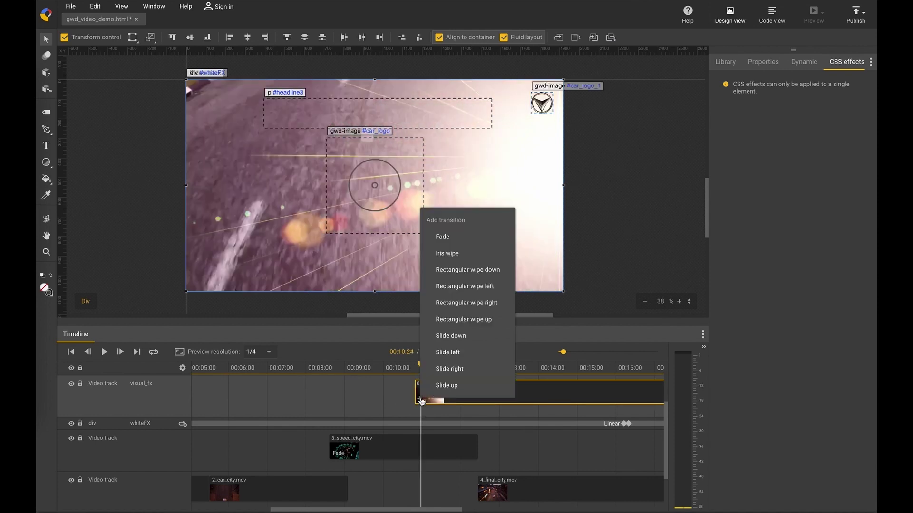
{"action": "left_click", "coordinate": [468, 238]}
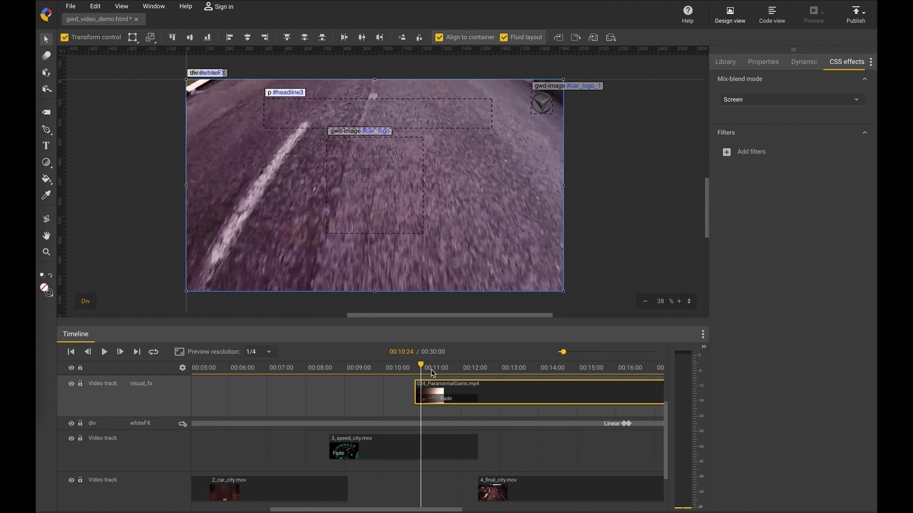
Play the composition from 00:10:13 to its end to check the effect overlay.
{"action": "left_click_drag", "start_coordinate": [422, 367], "coordinate": [405, 367]}
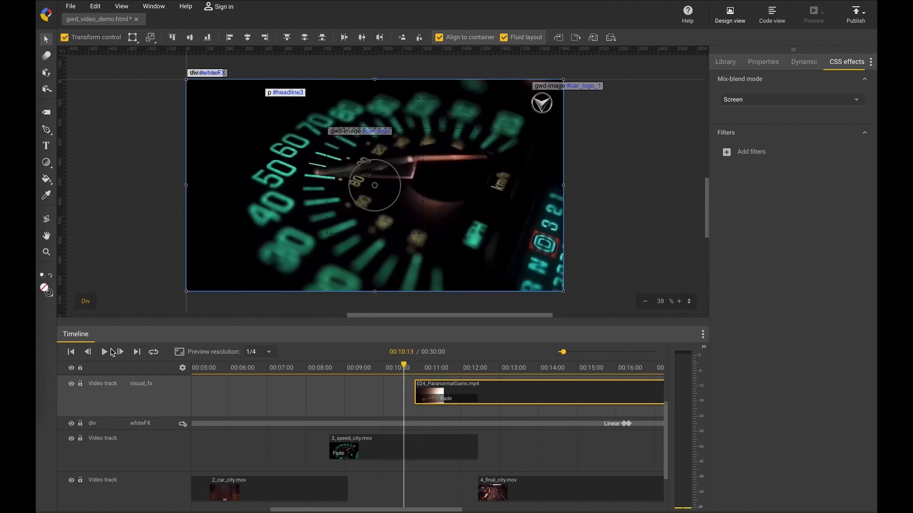
{"action": "left_click", "coordinate": [105, 353]}
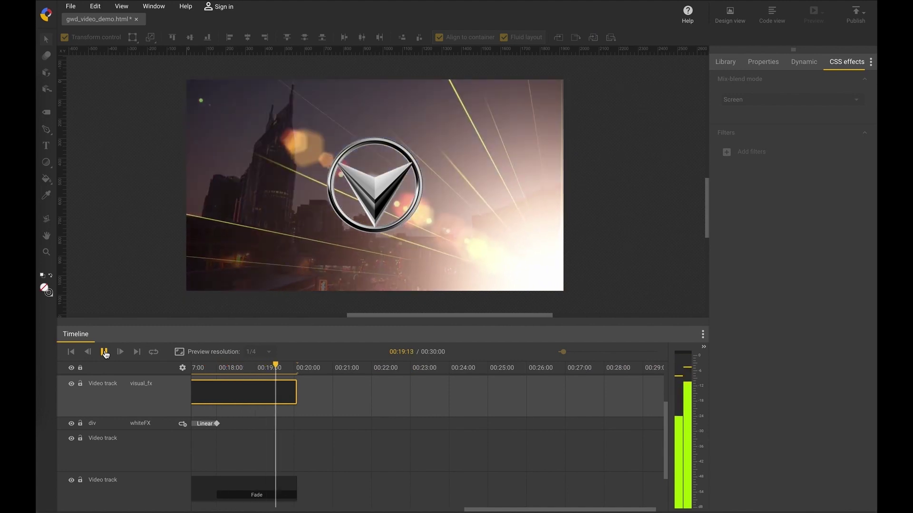
{"action": "left_click", "coordinate": [104, 353]}
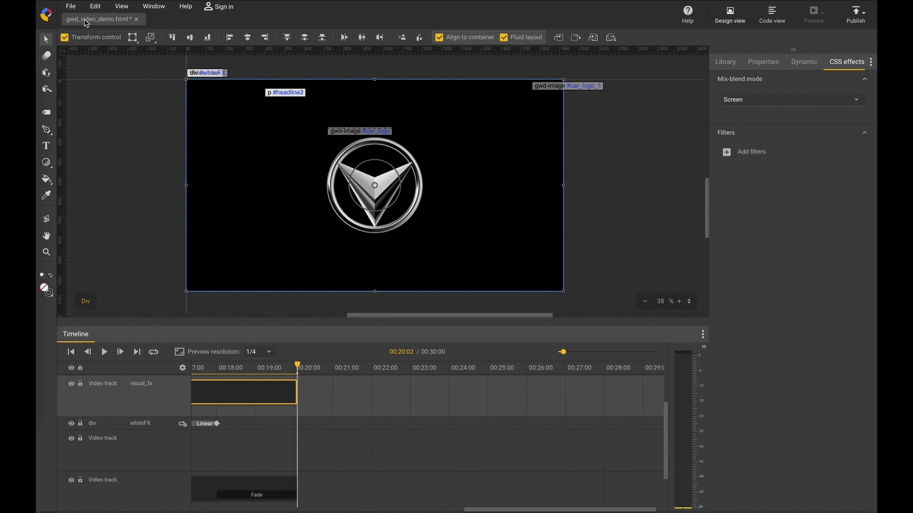
Save the gwd_video_demo.html document.
{"action": "left_click", "coordinate": [70, 7]}
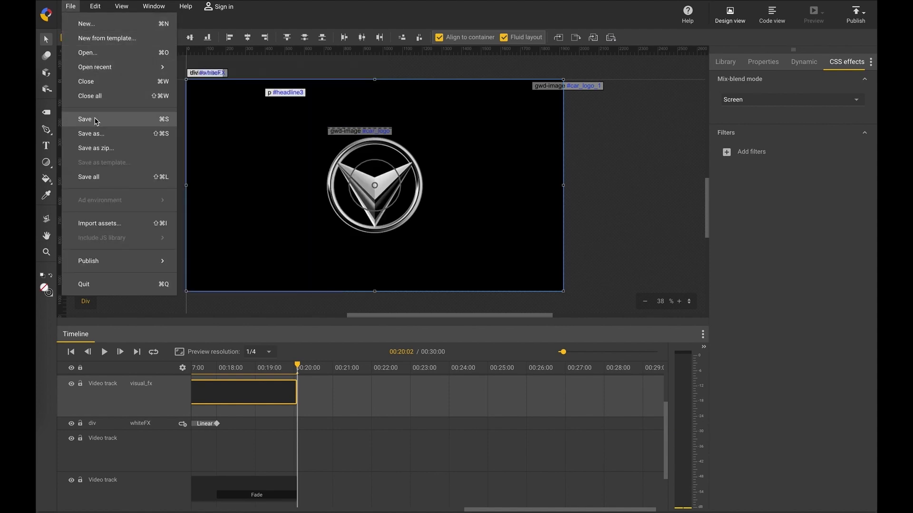
{"action": "left_click", "coordinate": [96, 122]}
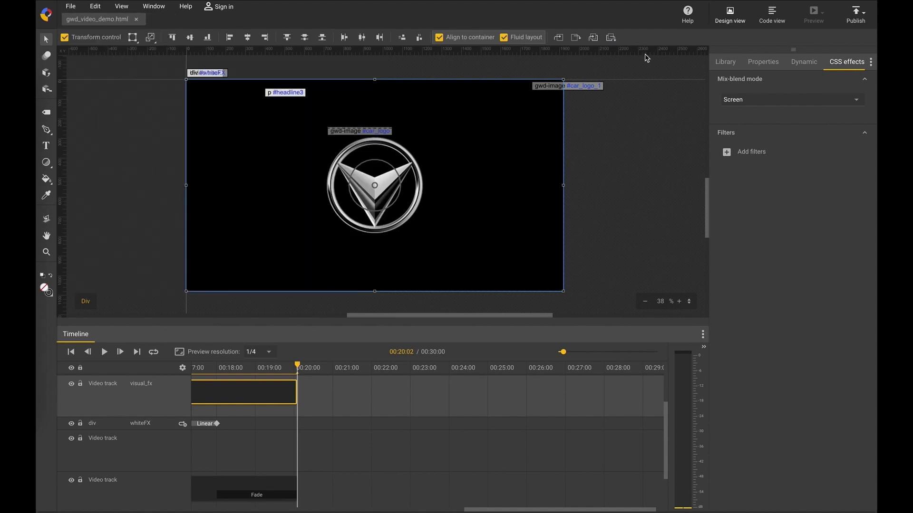
Add a new dynamic variant alongside Default and look into its settings.
{"action": "left_click", "coordinate": [802, 66]}
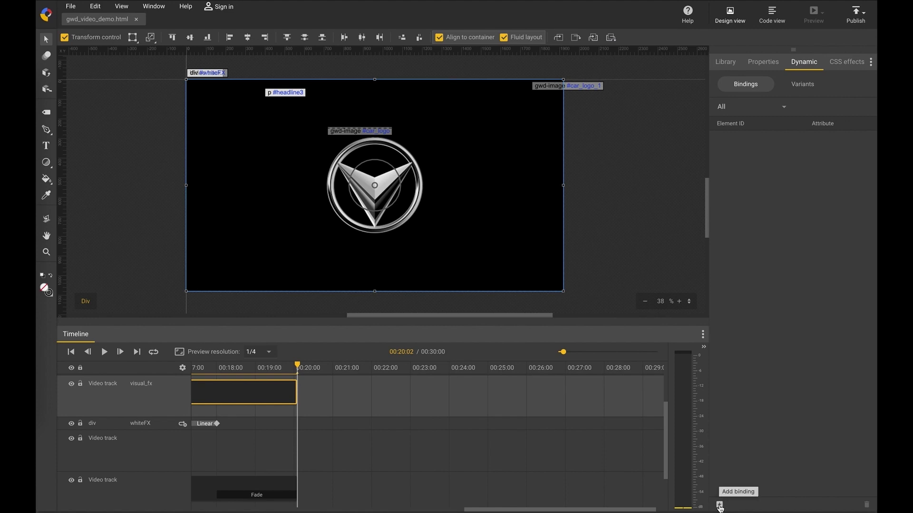
{"action": "left_click", "coordinate": [799, 88]}
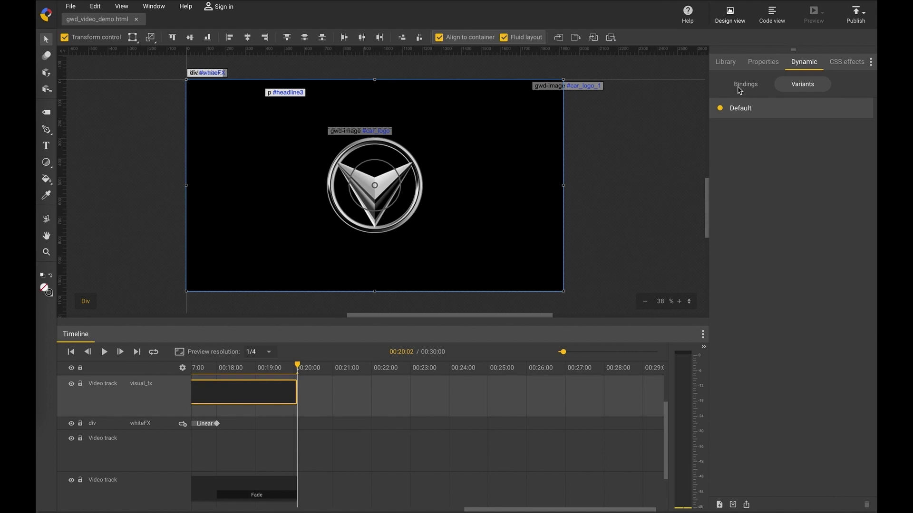
{"action": "left_click", "coordinate": [739, 91]}
{"action": "left_click", "coordinate": [798, 88]}
{"action": "left_click", "coordinate": [719, 506]}
{"action": "left_click", "coordinate": [734, 133]}
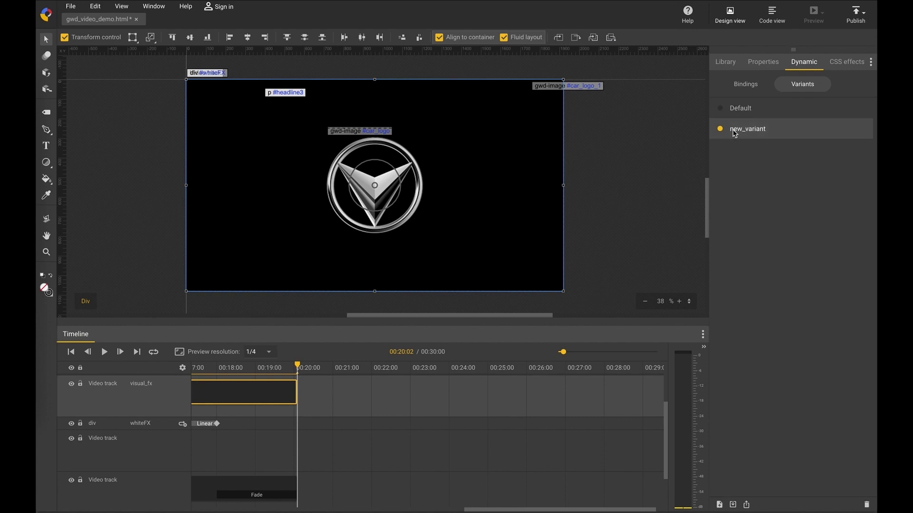
{"action": "left_click", "coordinate": [735, 132]}
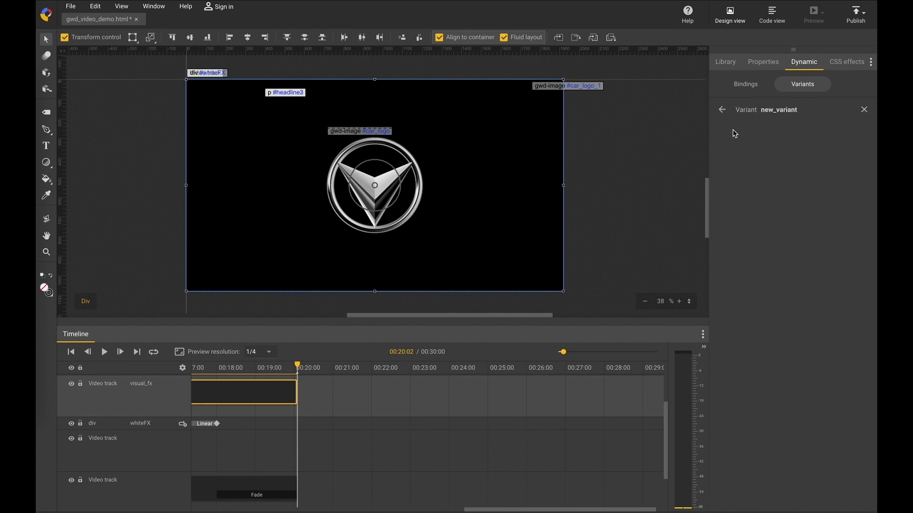
{"action": "left_click", "coordinate": [863, 110]}
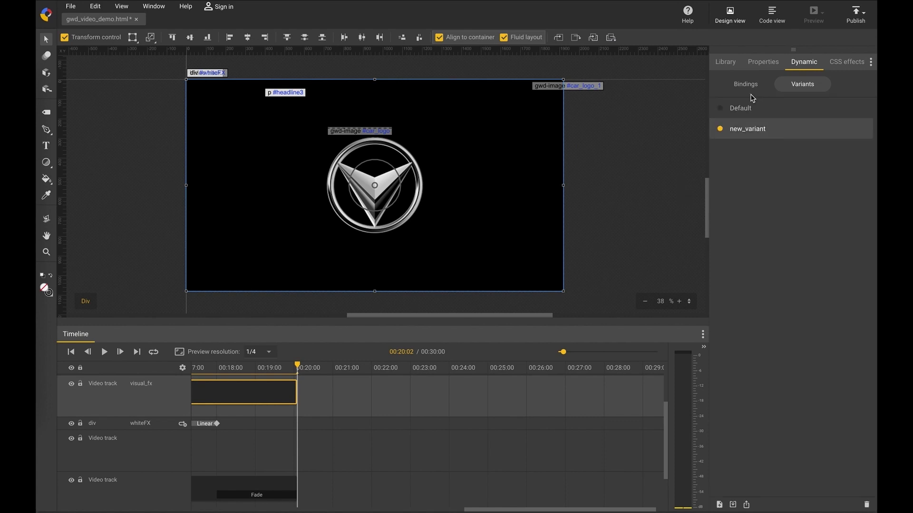
{"action": "left_click", "coordinate": [740, 87]}
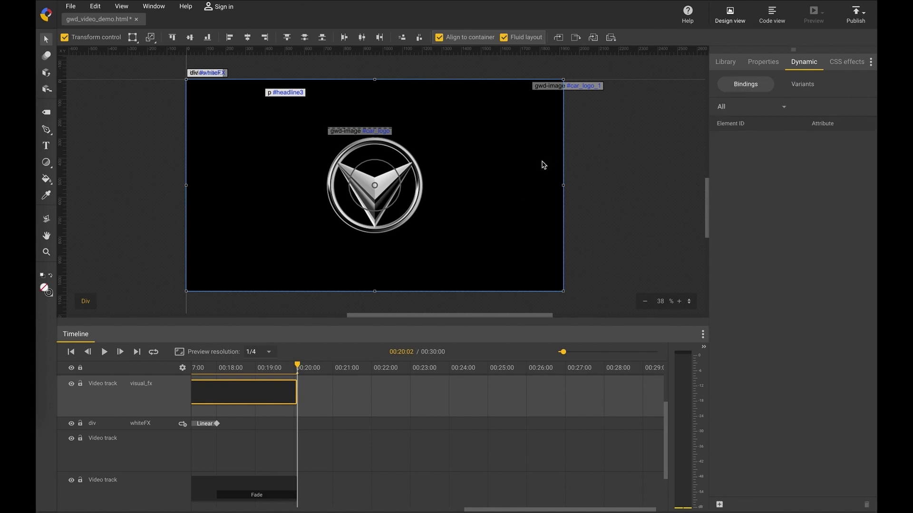
{"action": "scroll", "coordinate": [436, 425], "scroll_direction": "left", "scroll_amount": 5}
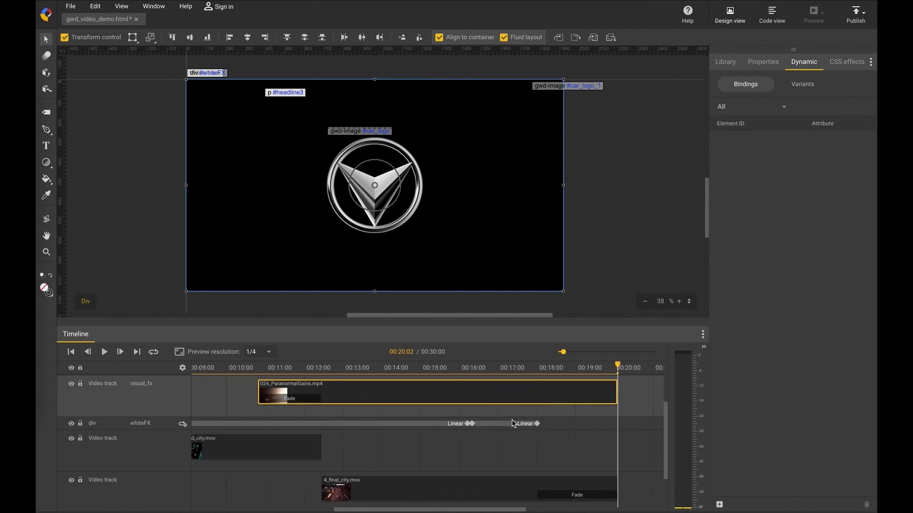
{"action": "scroll", "coordinate": [513, 423], "scroll_direction": "left", "scroll_amount": 6}
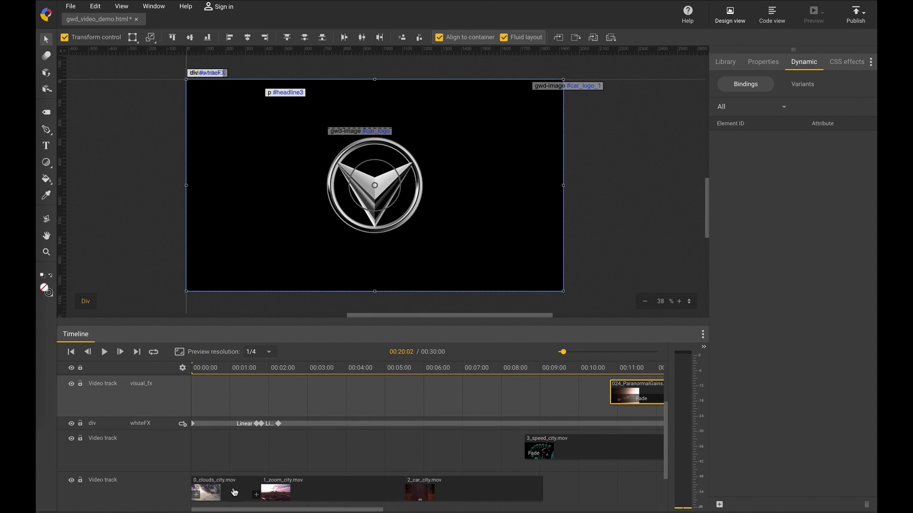
{"action": "left_click", "coordinate": [234, 492]}
{"action": "left_click", "coordinate": [314, 495]}
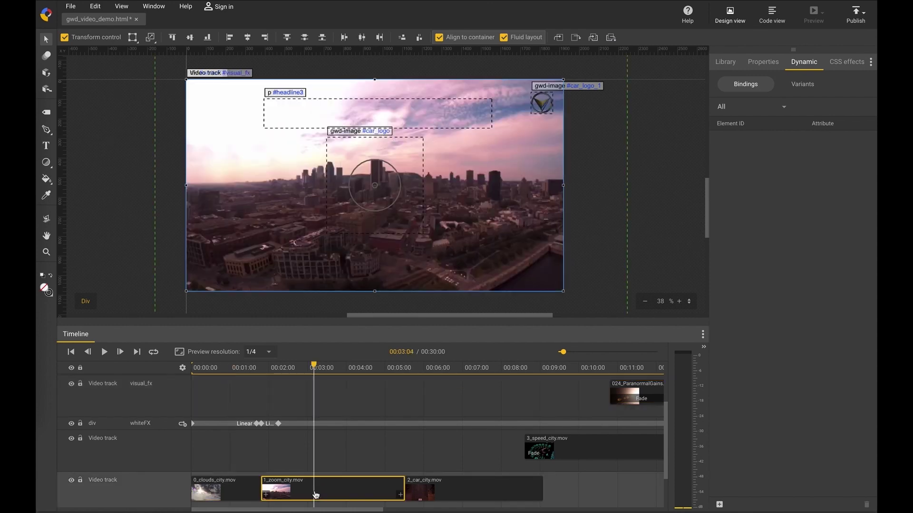
{"action": "right_click", "coordinate": [337, 493]}
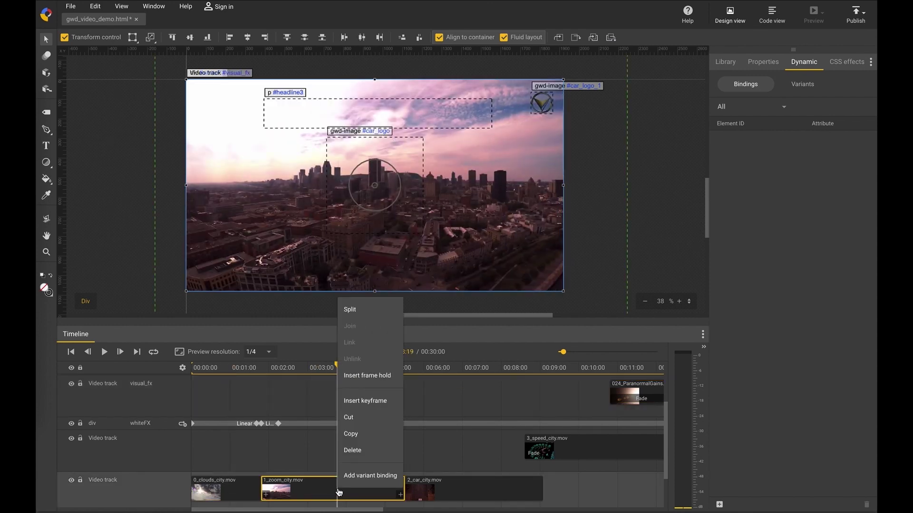
{"action": "left_click", "coordinate": [351, 477]}
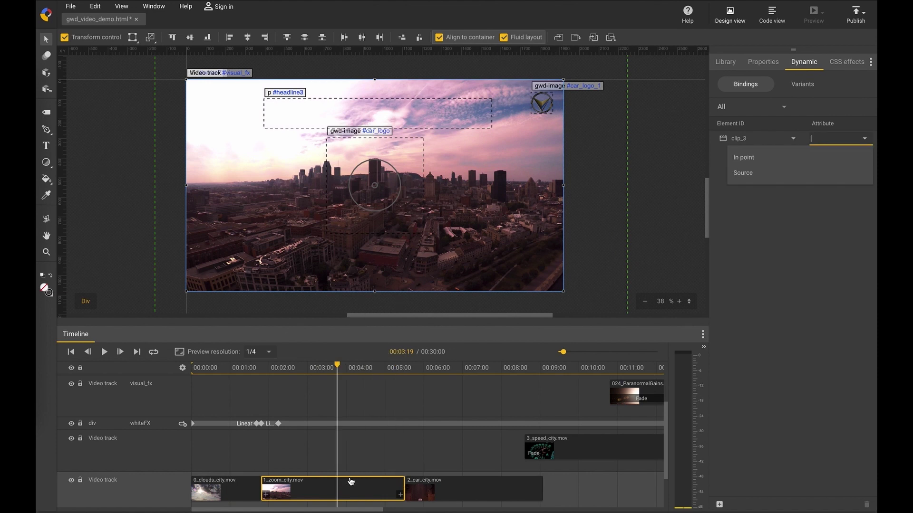
{"action": "left_click", "coordinate": [455, 491]}
{"action": "right_click", "coordinate": [456, 491]}
{"action": "left_click", "coordinate": [470, 475]}
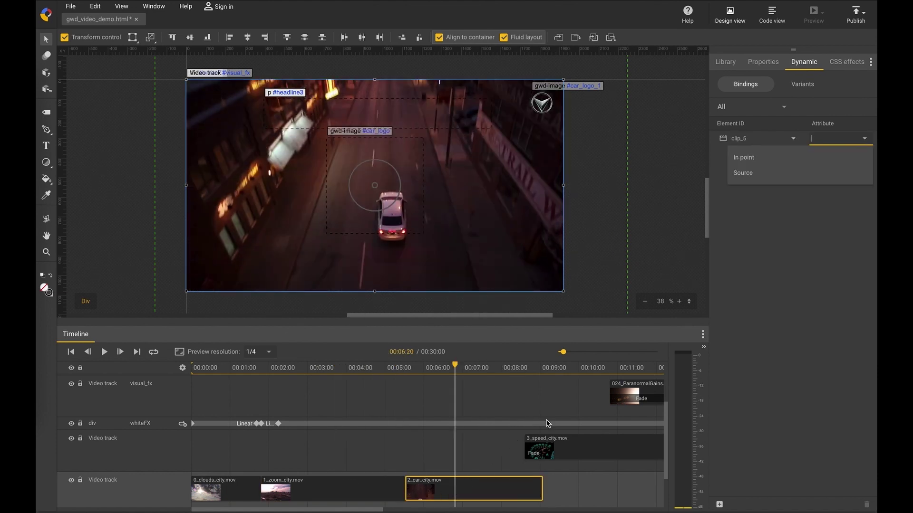
{"action": "left_click", "coordinate": [499, 442]}
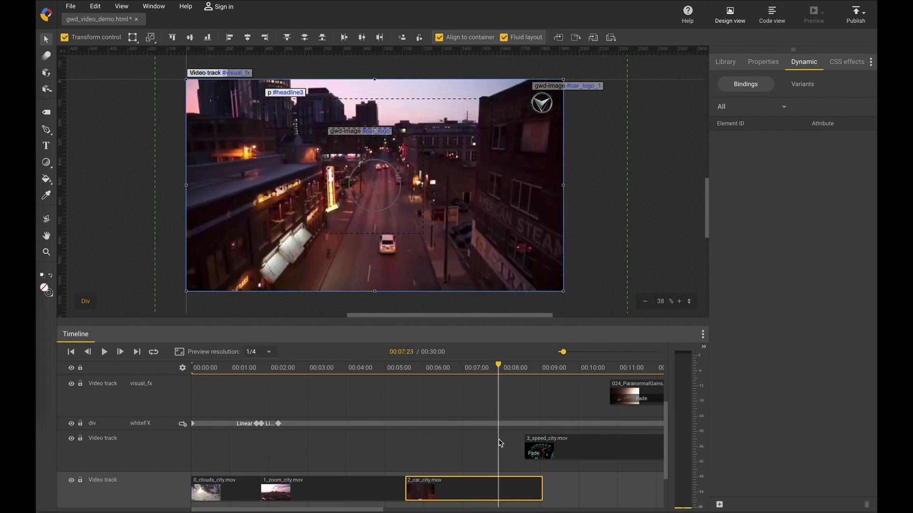
{"action": "scroll", "coordinate": [499, 443], "scroll_direction": "right", "scroll_amount": 10}
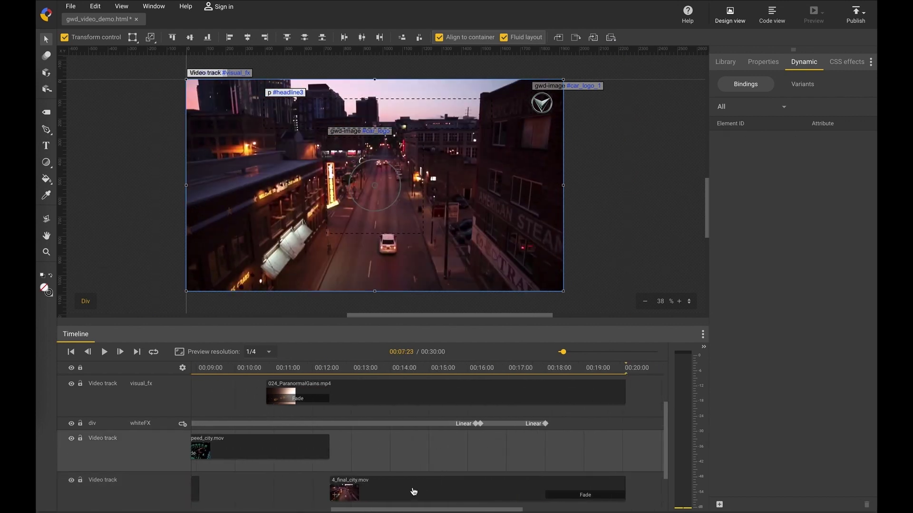
{"action": "left_click", "coordinate": [413, 488]}
{"action": "right_click", "coordinate": [412, 488]}
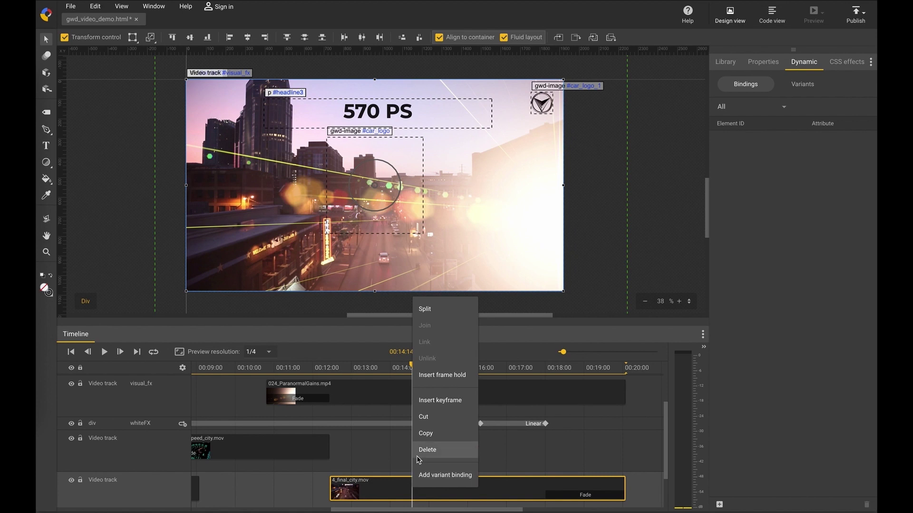
{"action": "left_click", "coordinate": [428, 475]}
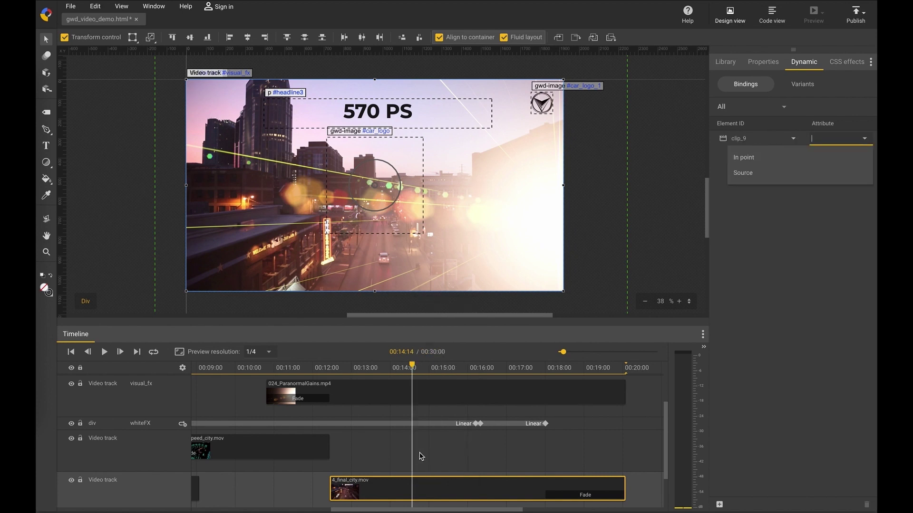
{"action": "left_click", "coordinate": [421, 457]}
Add a variant binding for the Source attribute of the audio track clip and open new_variant to check it.
{"action": "scroll", "coordinate": [421, 456], "scroll_direction": "left", "scroll_amount": 5}
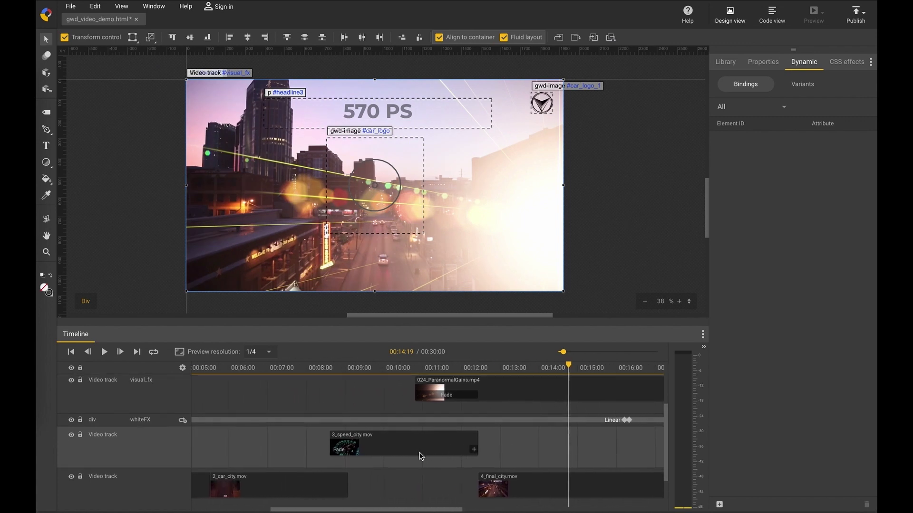
{"action": "scroll", "coordinate": [420, 456], "scroll_direction": "down", "scroll_amount": 2}
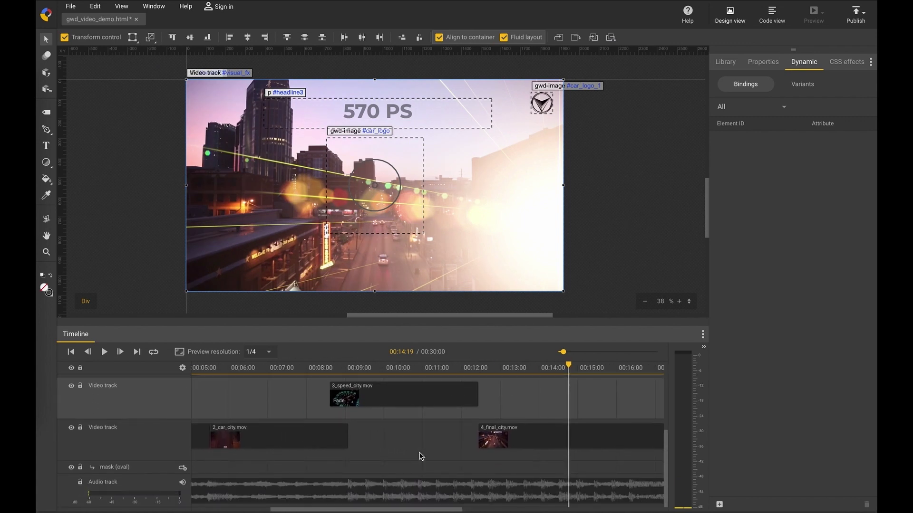
{"action": "left_click", "coordinate": [406, 487]}
{"action": "right_click", "coordinate": [406, 487]}
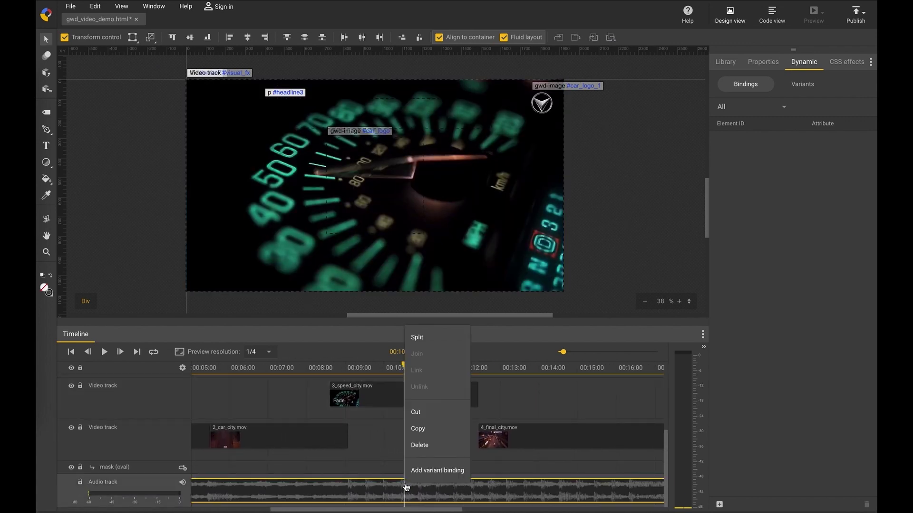
{"action": "left_click", "coordinate": [413, 473]}
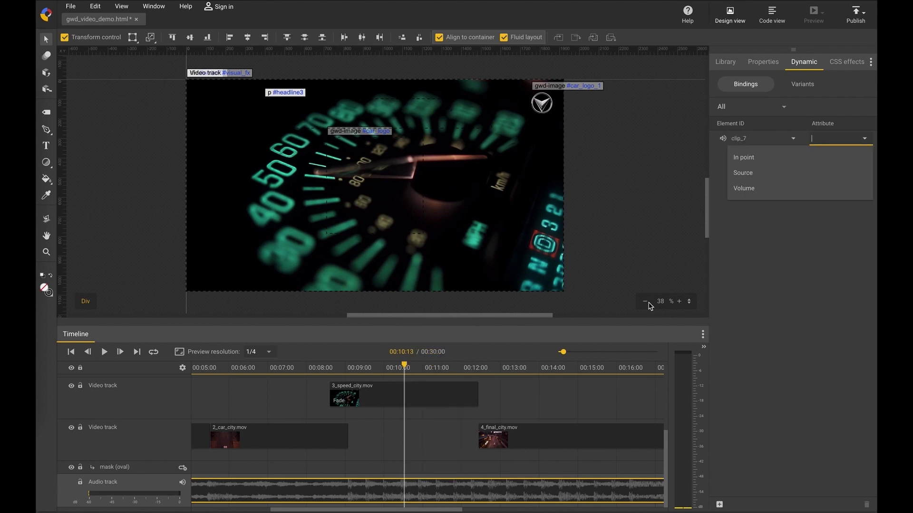
{"action": "left_click", "coordinate": [743, 174]}
{"action": "left_click", "coordinate": [795, 86]}
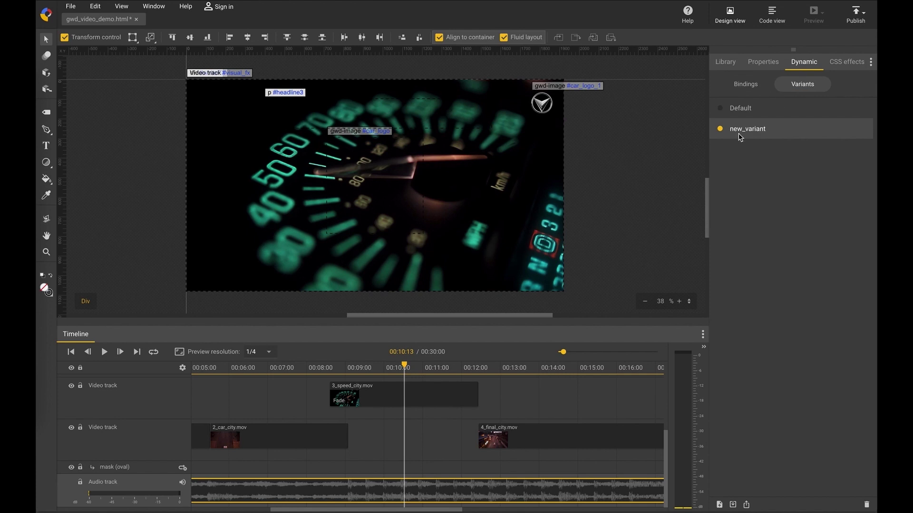
{"action": "left_click", "coordinate": [732, 130]}
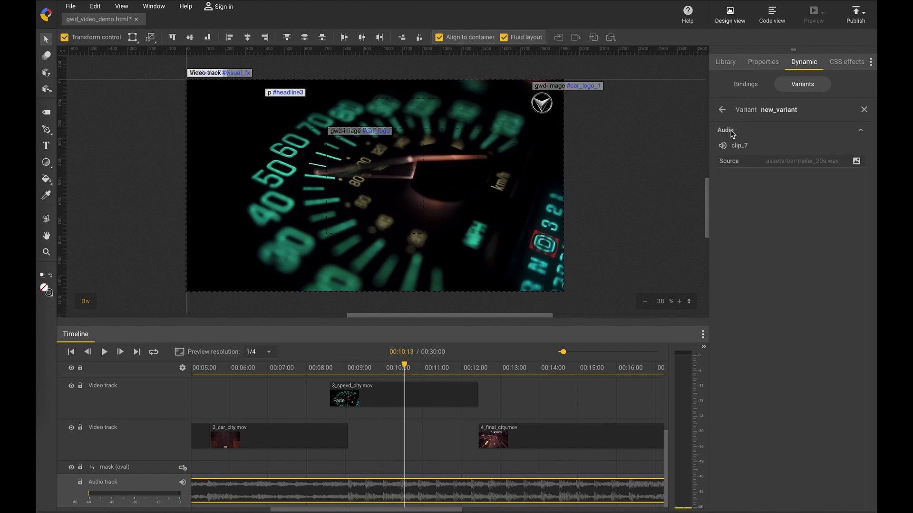
Add a variant binding for the Source attribute of the 4_final_city.mov clip.
{"action": "left_click", "coordinate": [544, 438]}
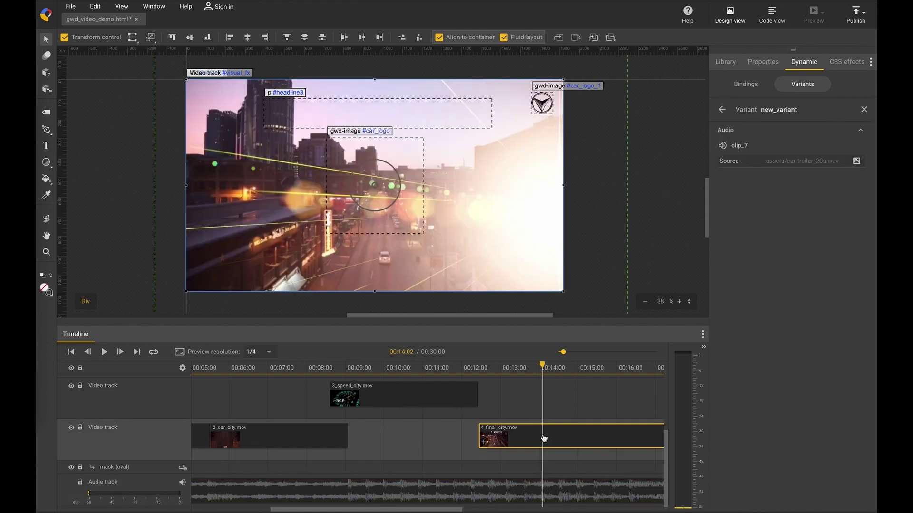
{"action": "right_click", "coordinate": [543, 438]}
{"action": "left_click", "coordinate": [550, 428]}
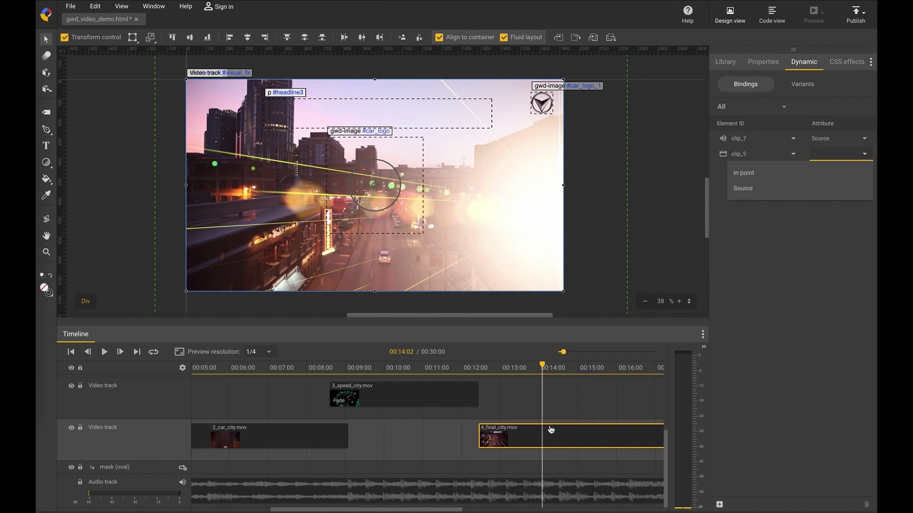
{"action": "left_click", "coordinate": [745, 189]}
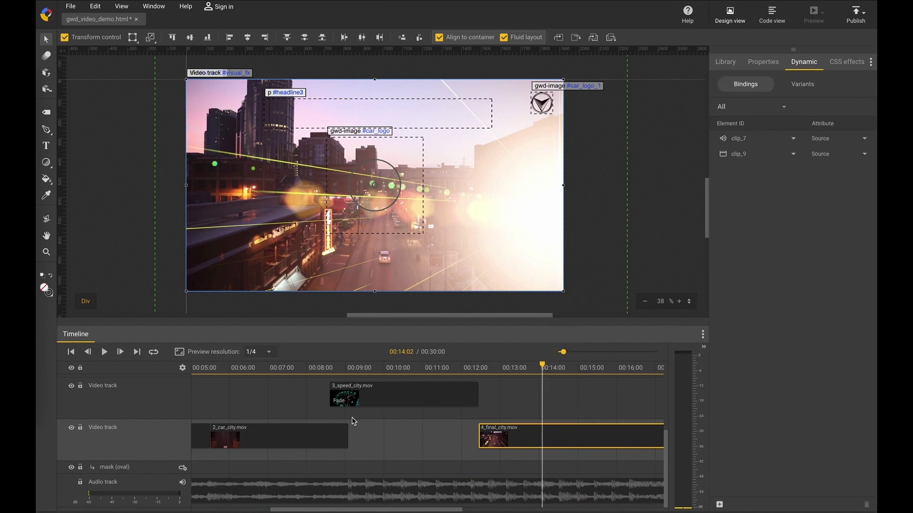
Add a variant binding for the Source attribute of the 2_car_city.mov clip.
{"action": "left_click", "coordinate": [286, 441]}
{"action": "right_click", "coordinate": [285, 441]}
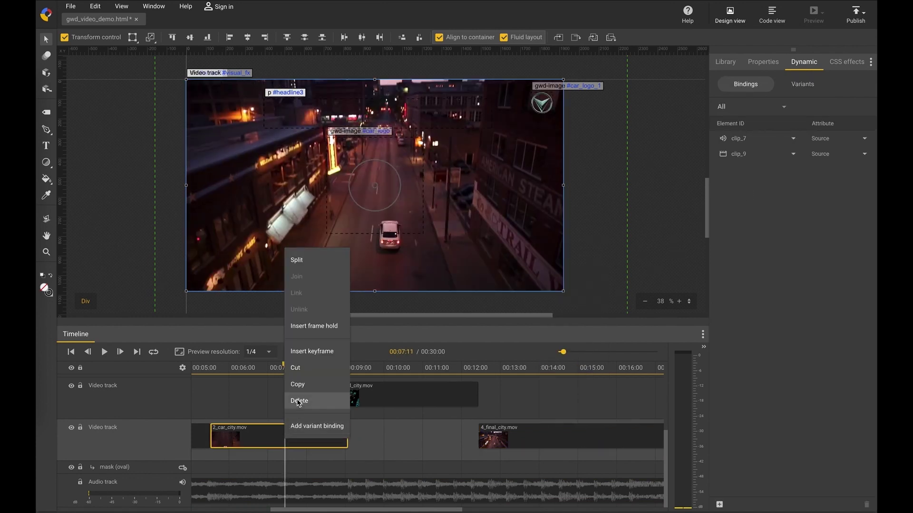
{"action": "left_click", "coordinate": [304, 426]}
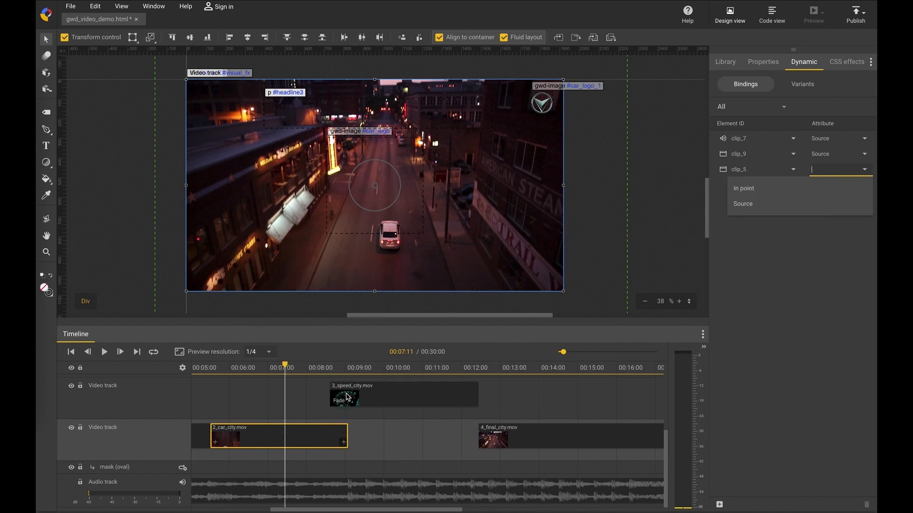
{"action": "left_click", "coordinate": [755, 205]}
Add a variant binding for the Source attribute of the 1_zoom_city.mov clip.
{"action": "scroll", "coordinate": [422, 400], "scroll_direction": "left", "scroll_amount": 5}
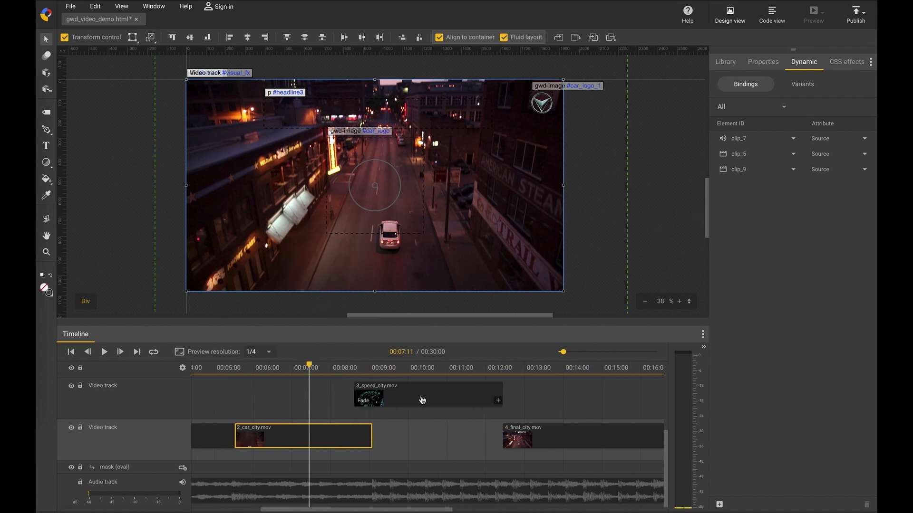
{"action": "left_click", "coordinate": [342, 442]}
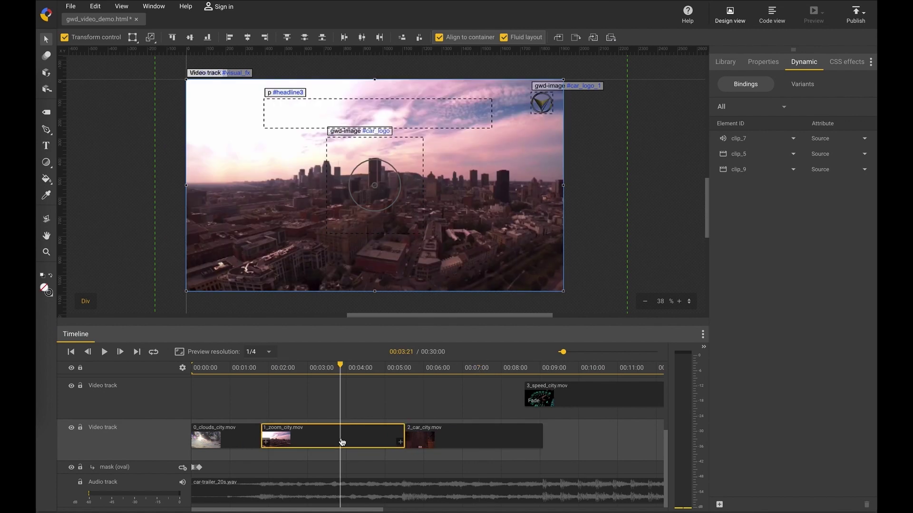
{"action": "right_click", "coordinate": [343, 442]}
{"action": "left_click", "coordinate": [355, 428]}
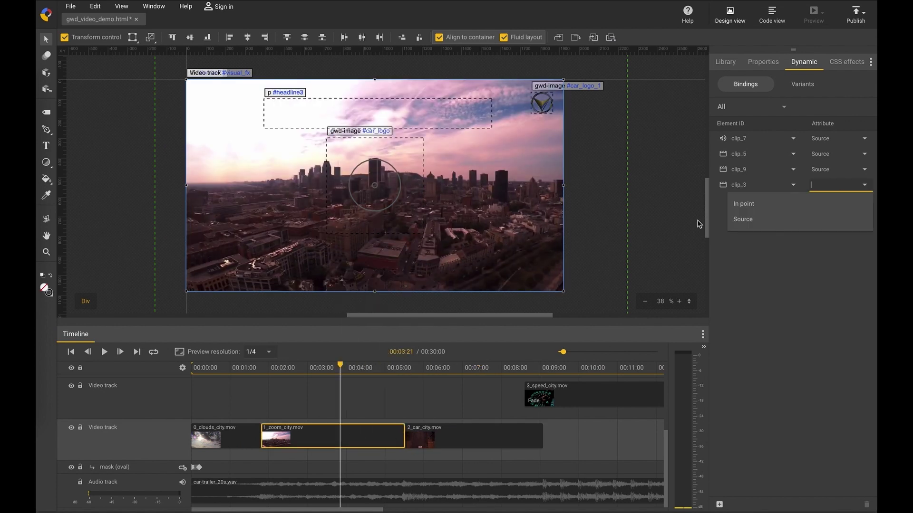
{"action": "left_click", "coordinate": [744, 221]}
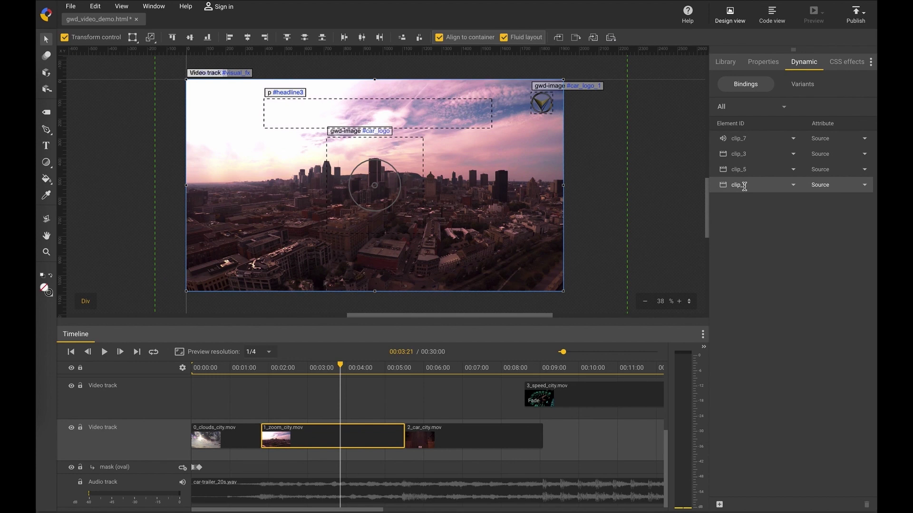
Set the source of clip_3 in new_variant to 1_zoom_canyon.mov from the library.
{"action": "left_click", "coordinate": [806, 88]}
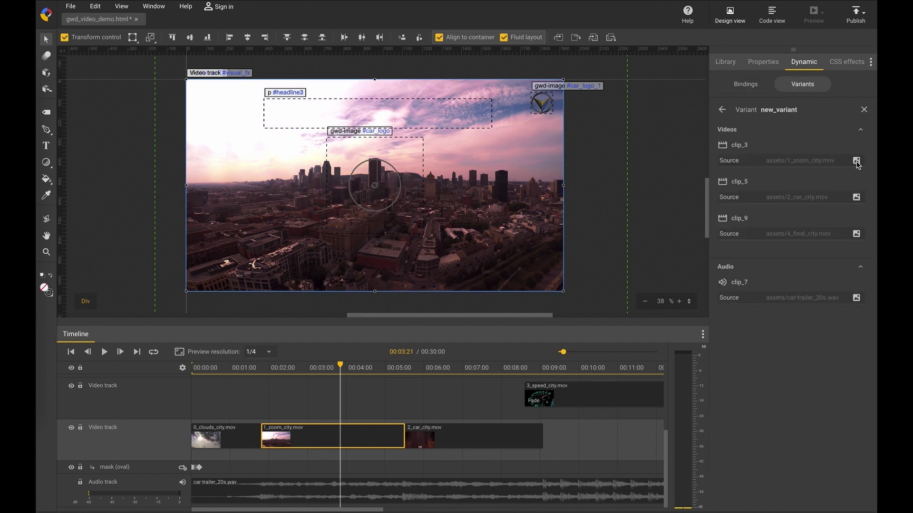
{"action": "left_click", "coordinate": [856, 161]}
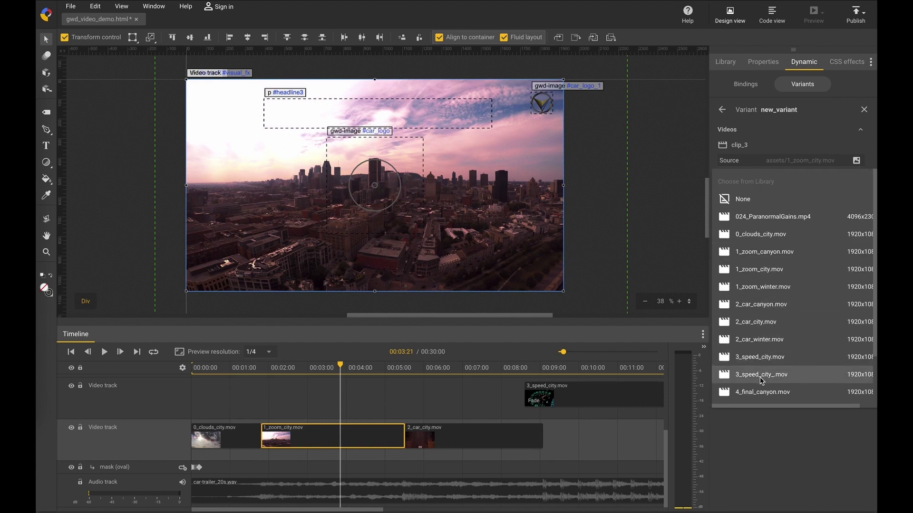
{"action": "left_click", "coordinate": [761, 258]}
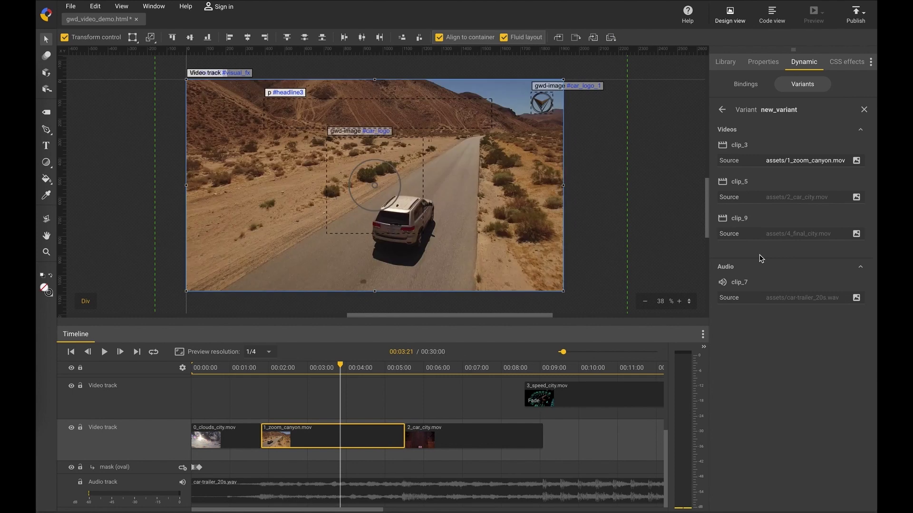
In new_variant, set the source of clip_5 to 2_car_canyon.mov and of clip_9 to 4_final_canyon.mov.
{"action": "left_click", "coordinate": [856, 198]}
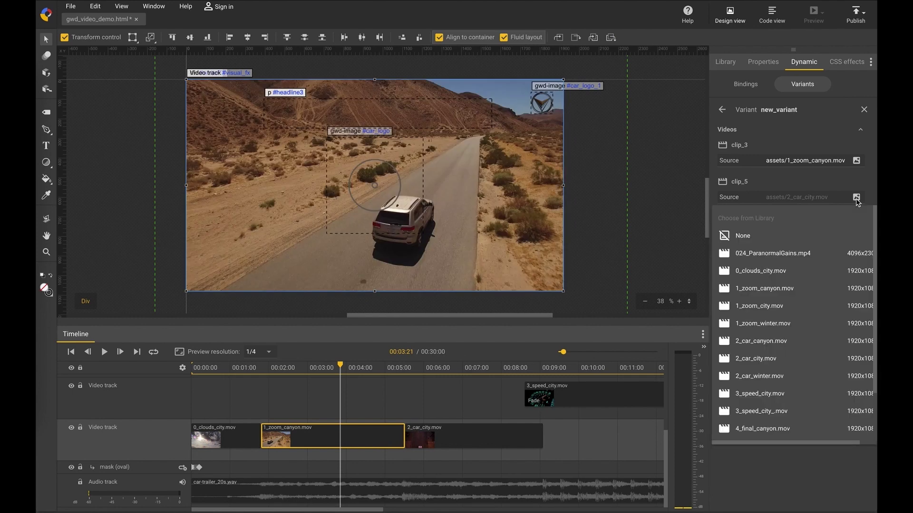
{"action": "left_click", "coordinate": [757, 342]}
{"action": "left_click", "coordinate": [856, 234]}
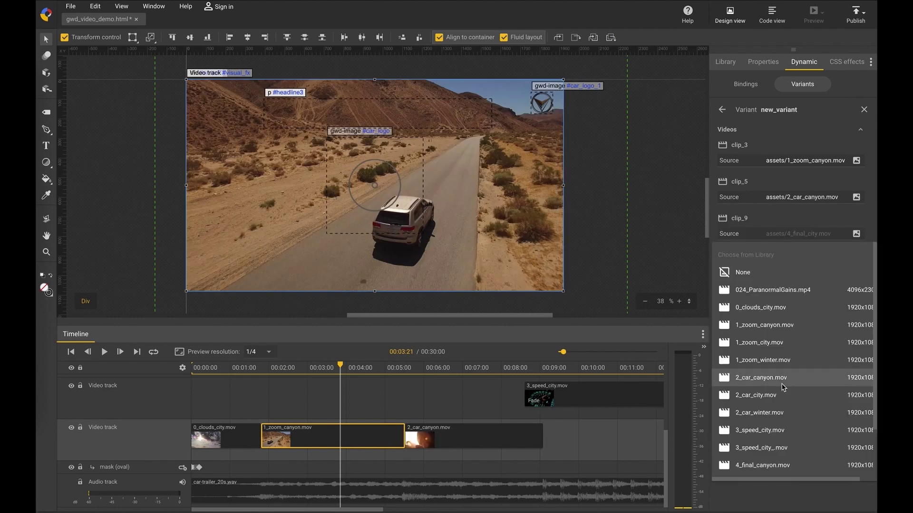
{"action": "left_click", "coordinate": [763, 464]}
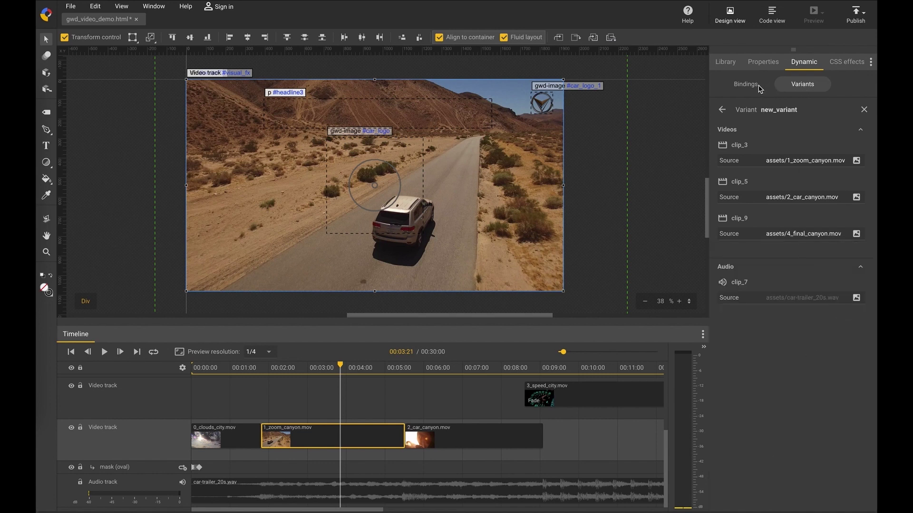
{"action": "left_click", "coordinate": [722, 109]}
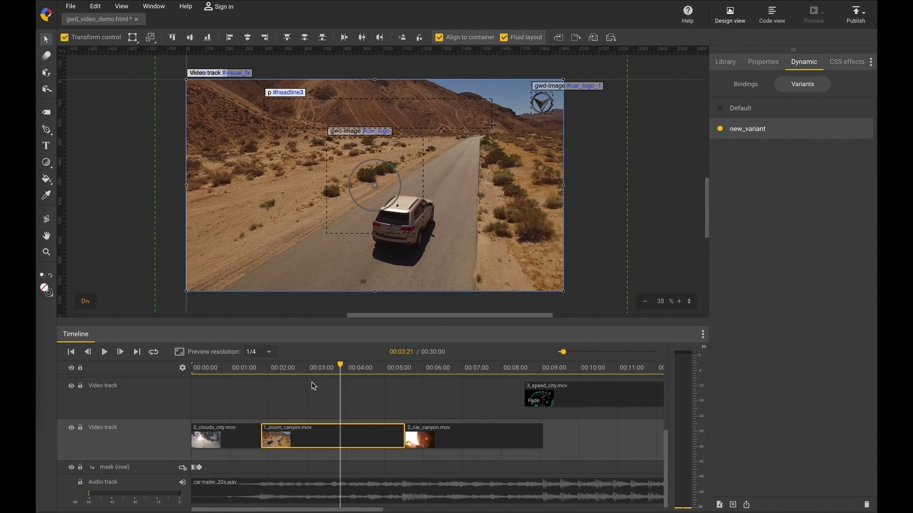
Play new_variant from the start of the timeline to review the canyon footage.
{"action": "left_click", "coordinate": [70, 353]}
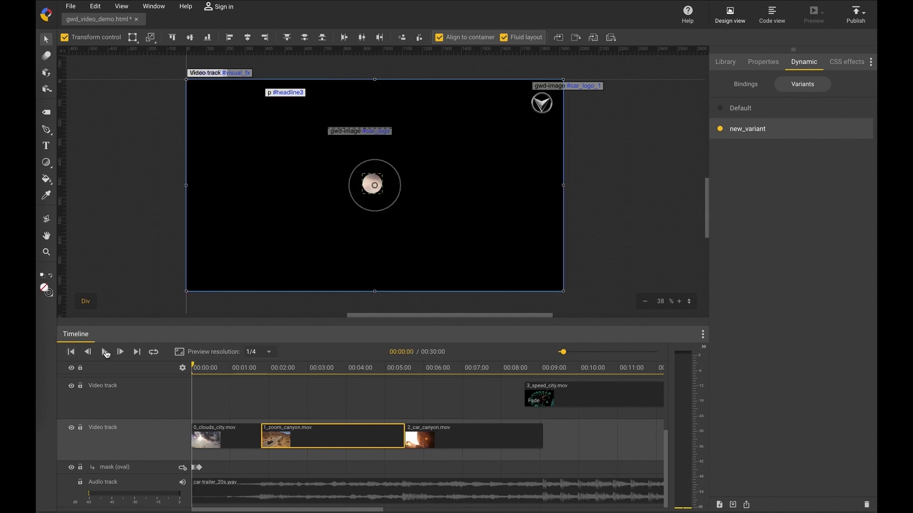
{"action": "left_click", "coordinate": [104, 352]}
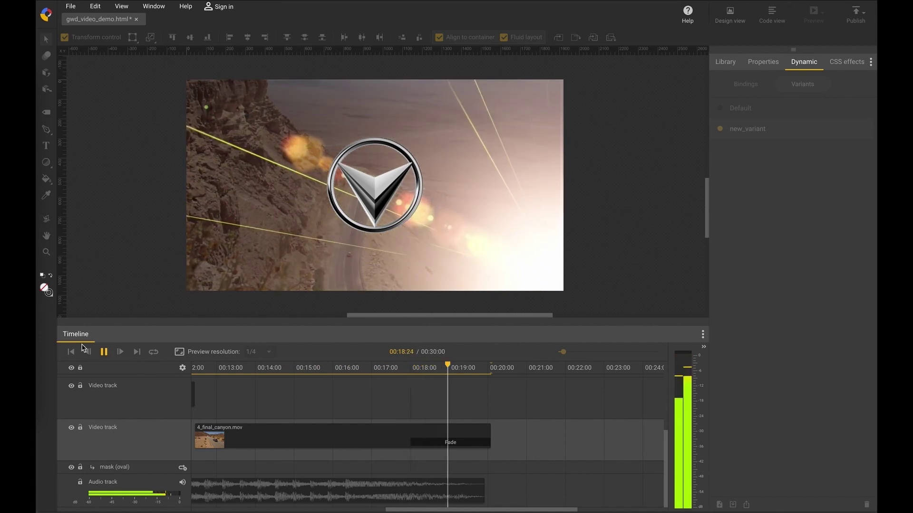
{"action": "left_click", "coordinate": [103, 354]}
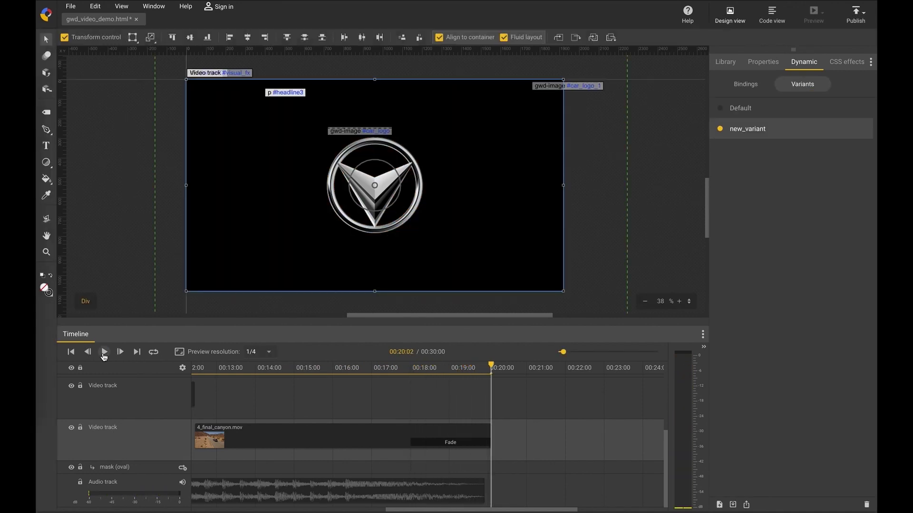
{"action": "left_click", "coordinate": [104, 352]}
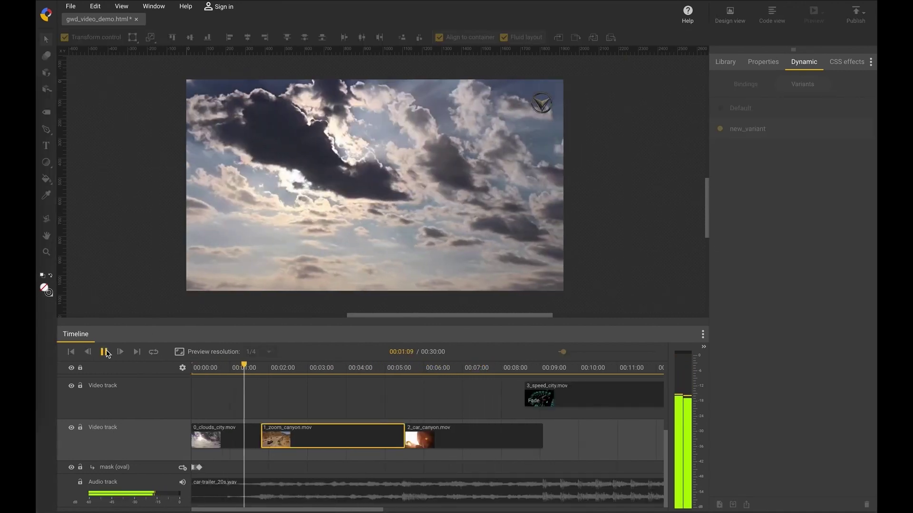
{"action": "key", "text": "space"}
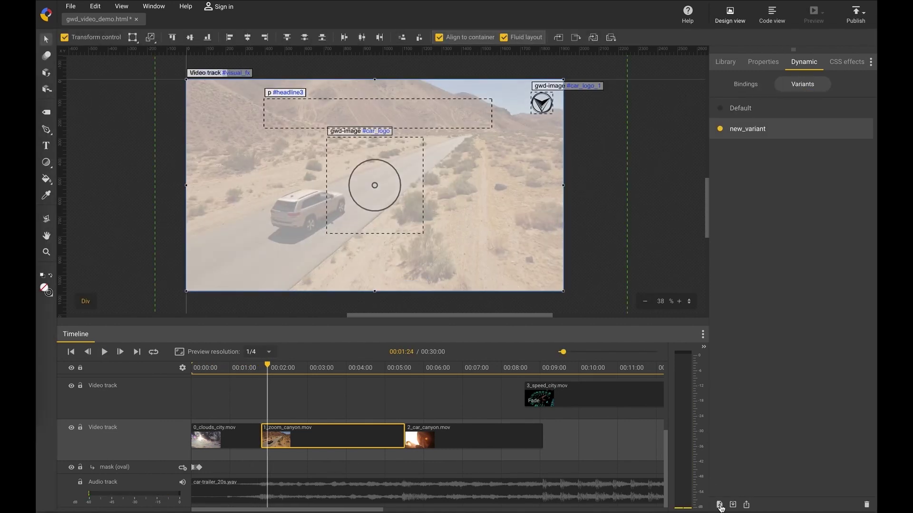
Create a second variant and set its clip_3 source to 1_zoom_winter.mov from the library.
{"action": "left_click", "coordinate": [761, 149]}
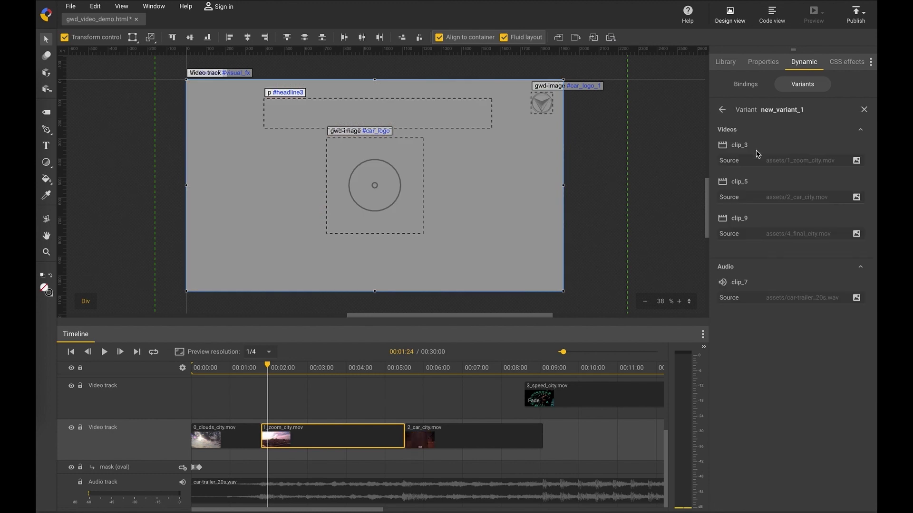
{"action": "left_click", "coordinate": [856, 161]}
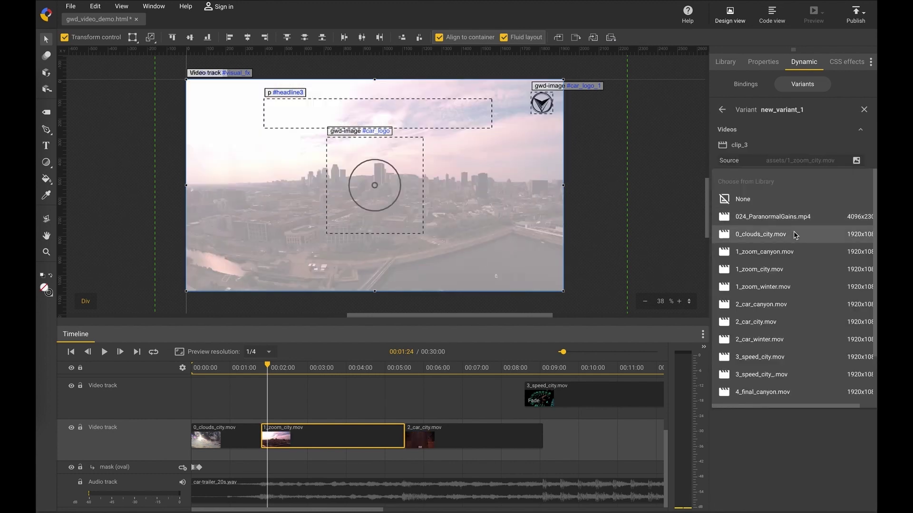
{"action": "left_click", "coordinate": [763, 286]}
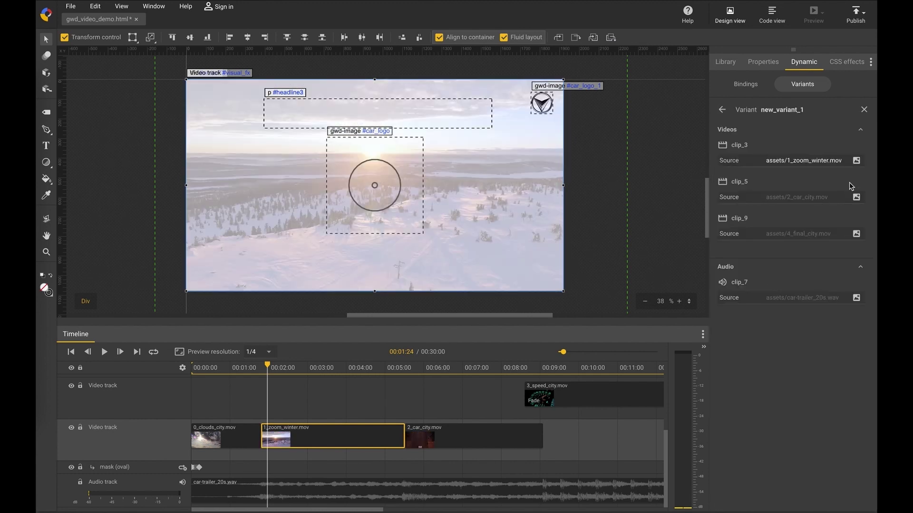
In new_variant_1, set the source of clip_5 to 2_car_winter.mov and of clip_9 to 4_final_winter.mov.
{"action": "left_click", "coordinate": [856, 197]}
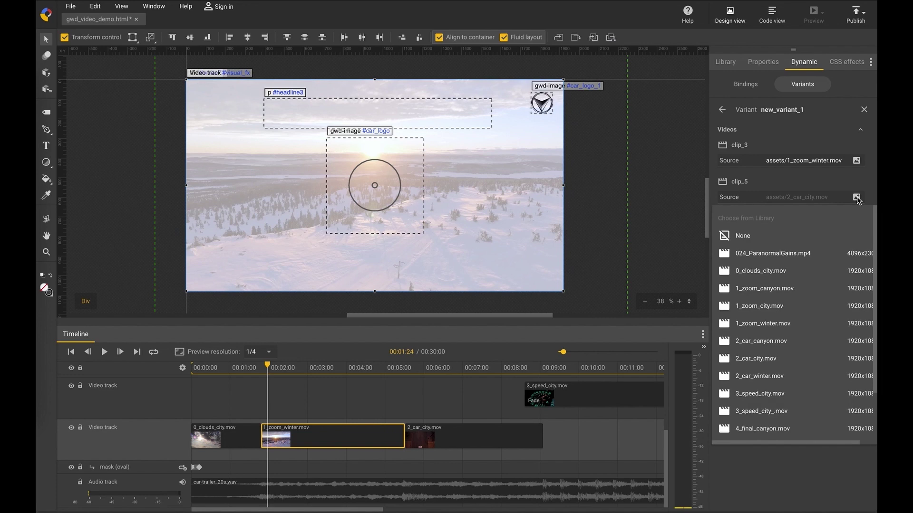
{"action": "left_click", "coordinate": [765, 378]}
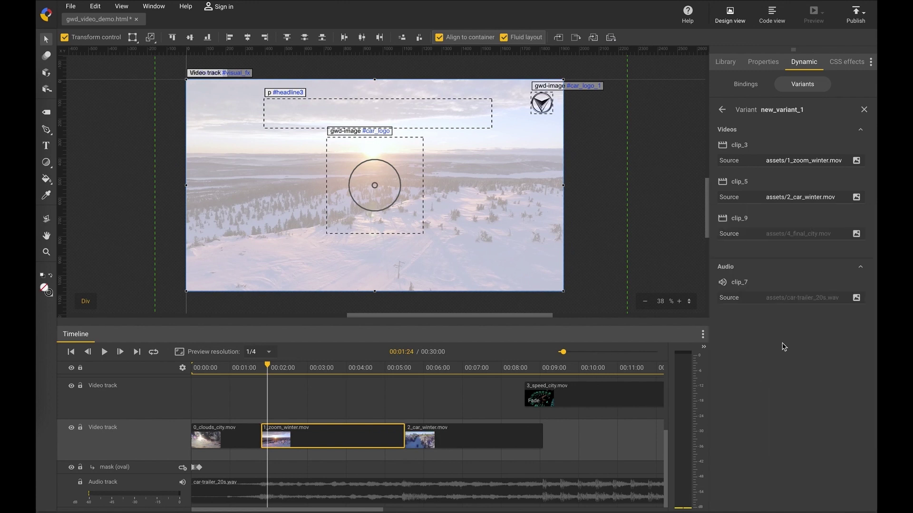
{"action": "left_click", "coordinate": [856, 234]}
{"action": "scroll", "coordinate": [789, 356], "scroll_direction": "down", "scroll_amount": 1}
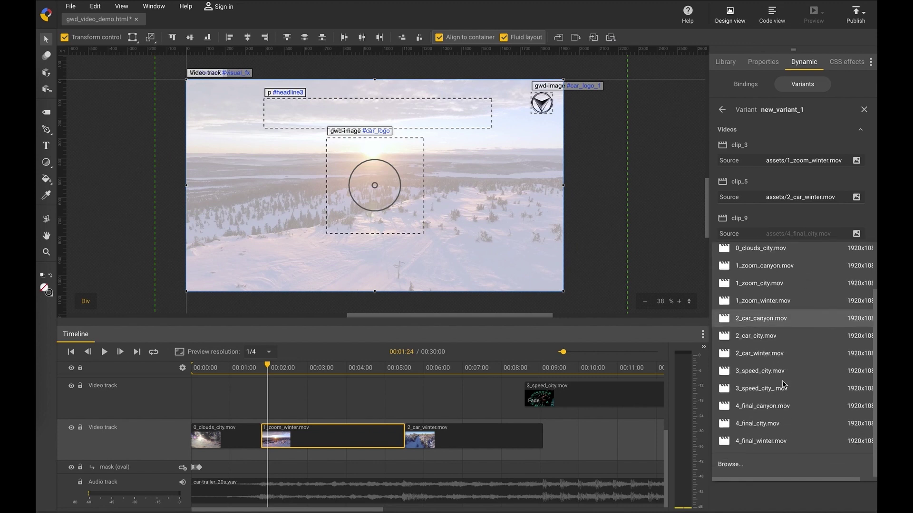
{"action": "left_click", "coordinate": [765, 441]}
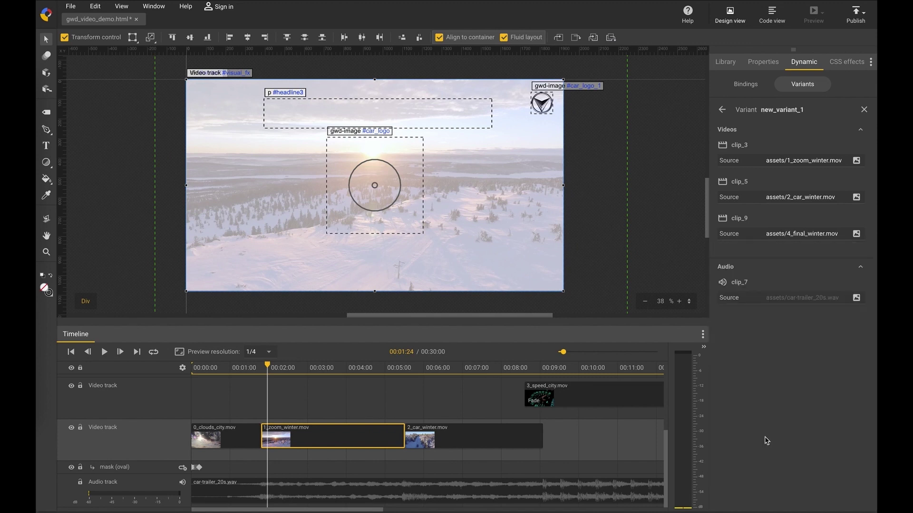
{"action": "left_click", "coordinate": [724, 111]}
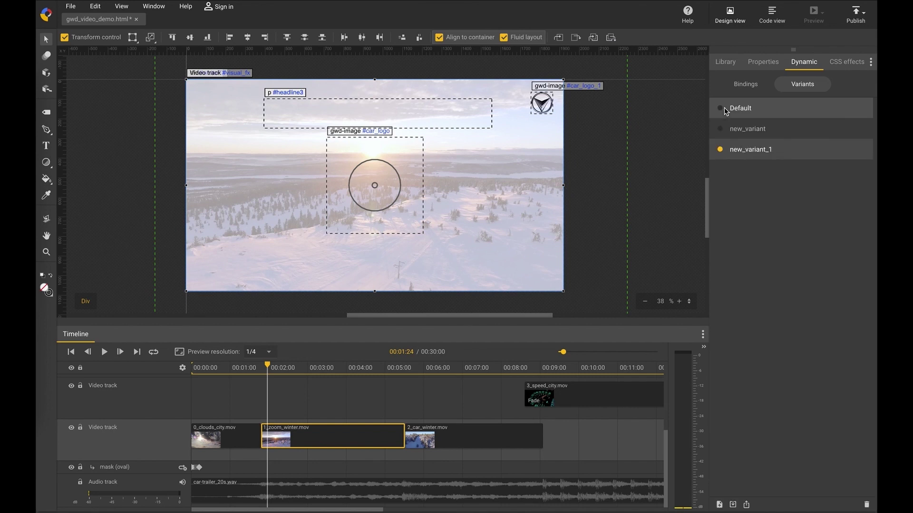
Play new_variant_1 from the start of the timeline to review the winter footage.
{"action": "left_click", "coordinate": [72, 352]}
{"action": "left_click", "coordinate": [104, 352]}
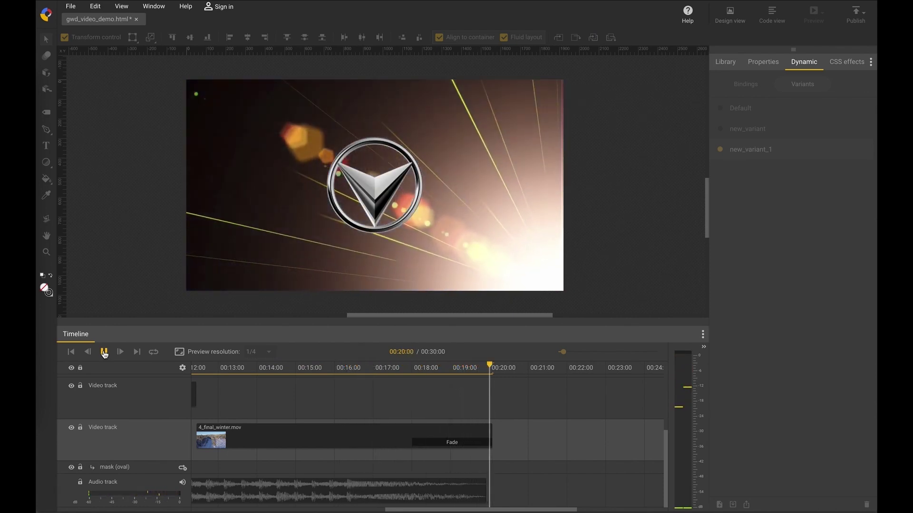
{"action": "left_click", "coordinate": [104, 353]}
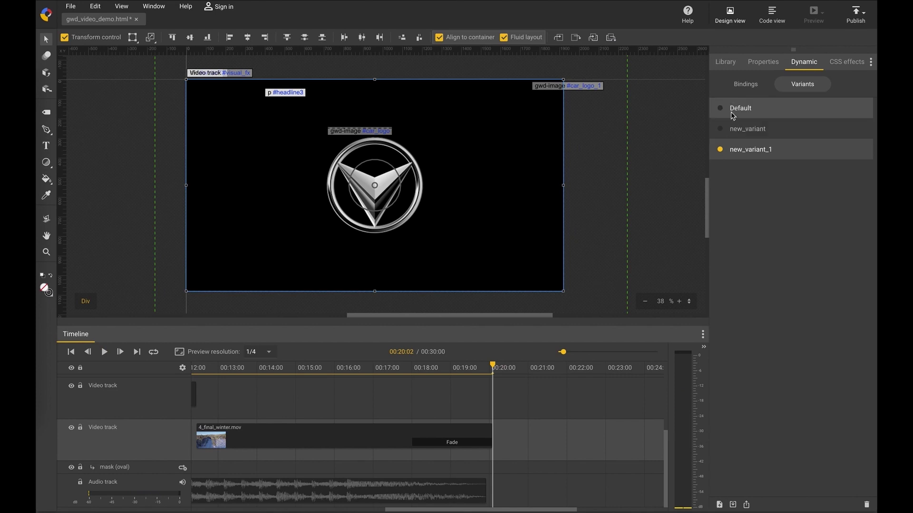
Move the playhead to 00:13:05 and add a variant binding for the Font colour attribute of headline0.
{"action": "left_click", "coordinate": [744, 87]}
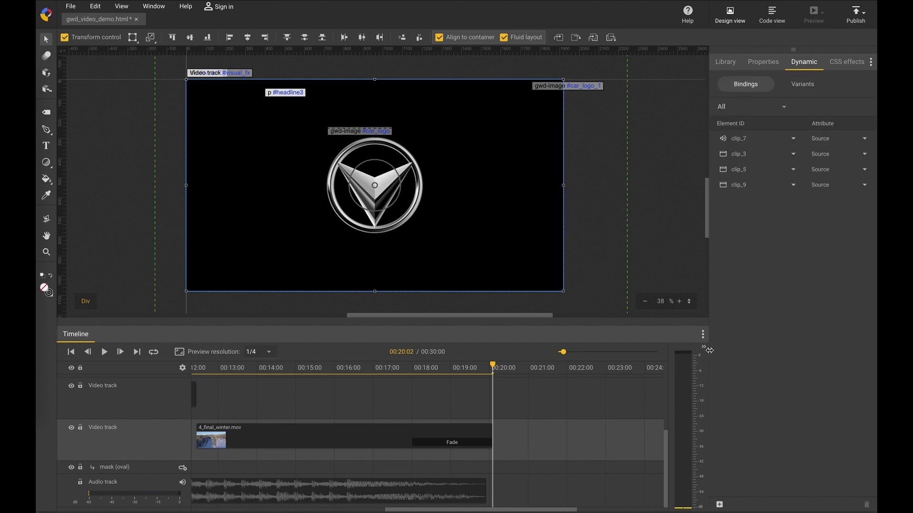
{"action": "scroll", "coordinate": [339, 386], "scroll_direction": "up", "scroll_amount": 5}
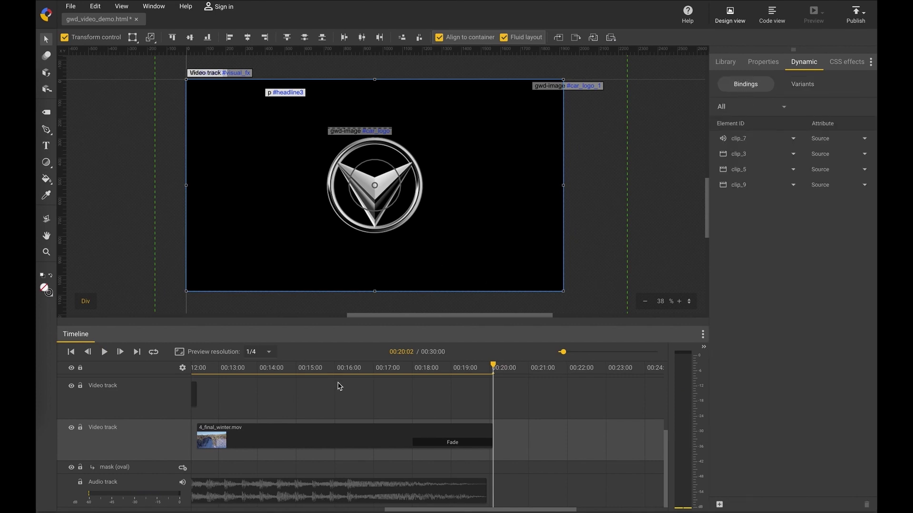
{"action": "scroll", "coordinate": [340, 386], "scroll_direction": "left", "scroll_amount": 3}
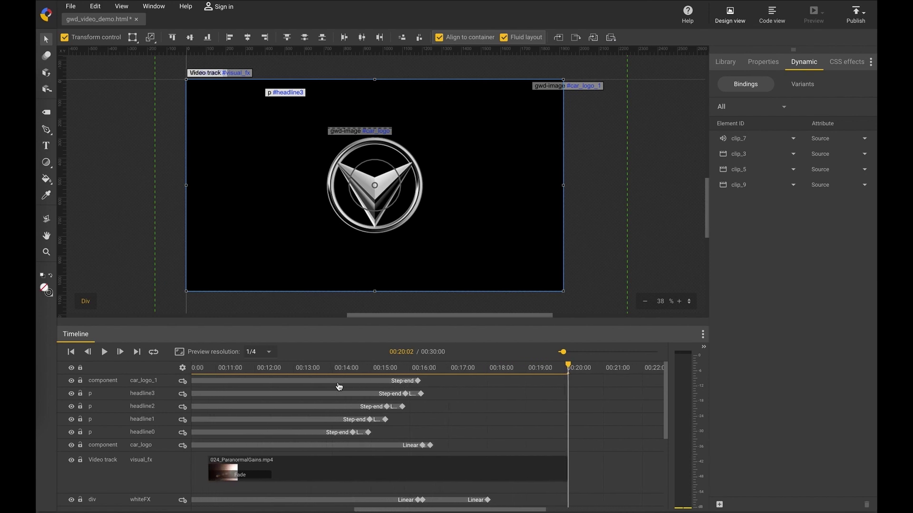
{"action": "left_click", "coordinate": [325, 436]}
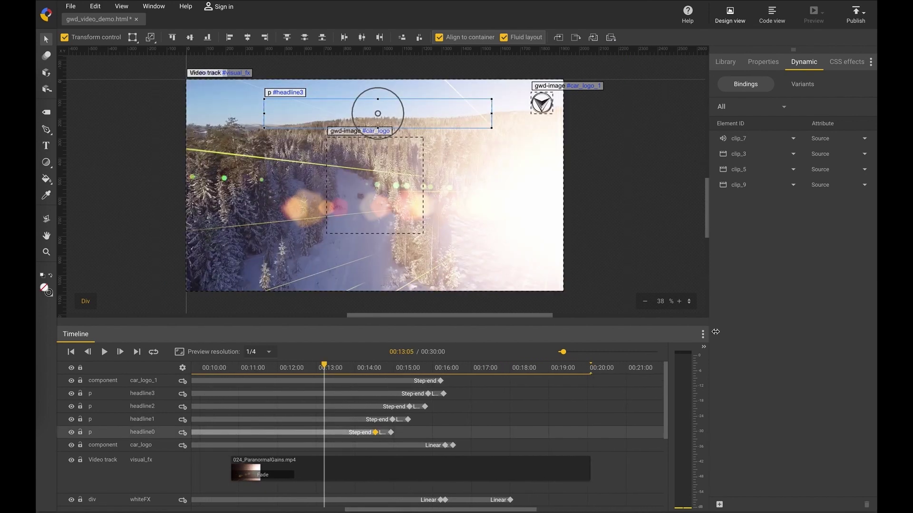
{"action": "left_click", "coordinate": [719, 505]}
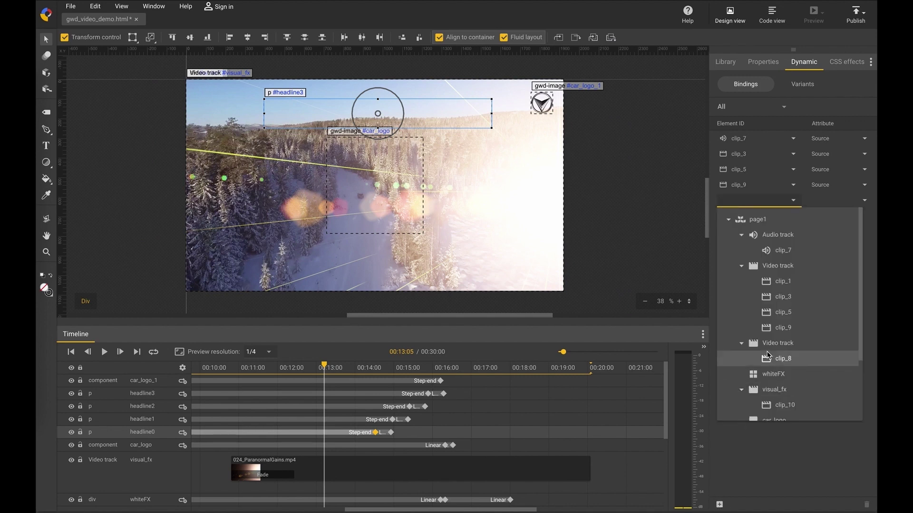
{"action": "scroll", "coordinate": [777, 333], "scroll_direction": "down", "scroll_amount": 1}
{"action": "scroll", "coordinate": [777, 334], "scroll_direction": "down", "scroll_amount": 2}
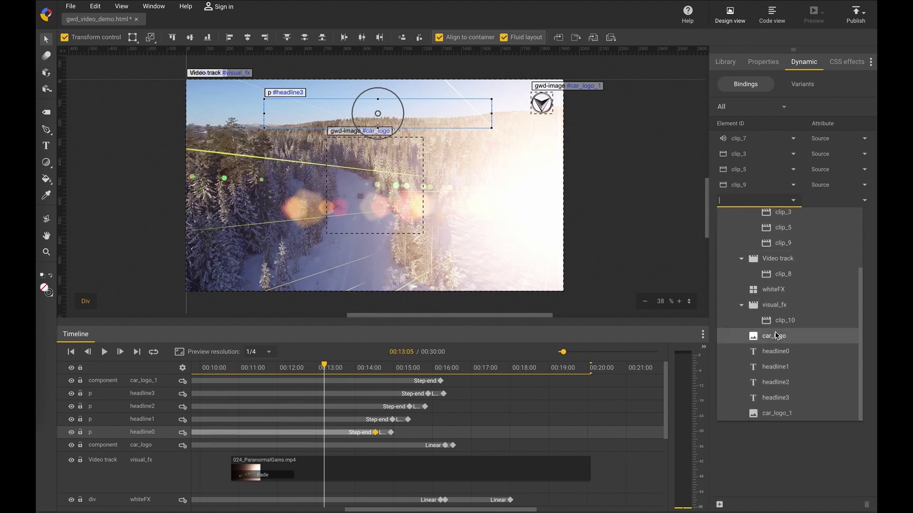
{"action": "left_click", "coordinate": [778, 354]}
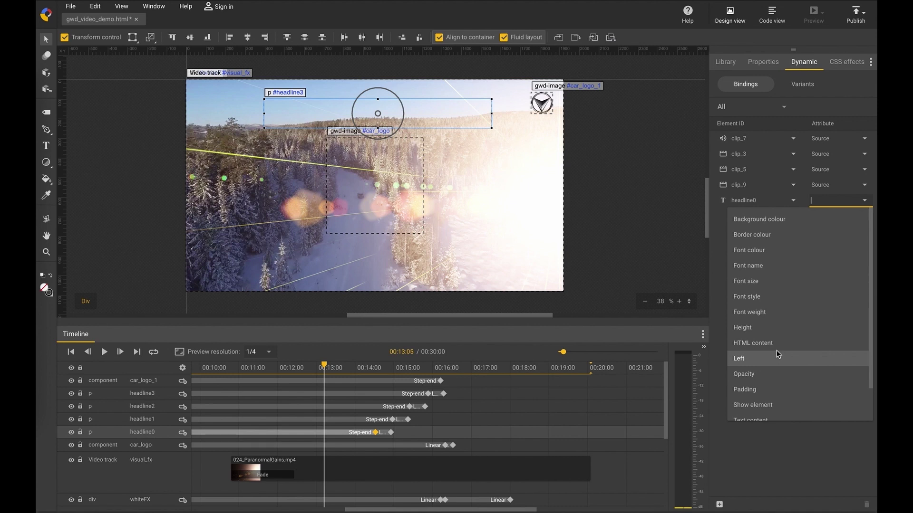
{"action": "left_click", "coordinate": [754, 250]}
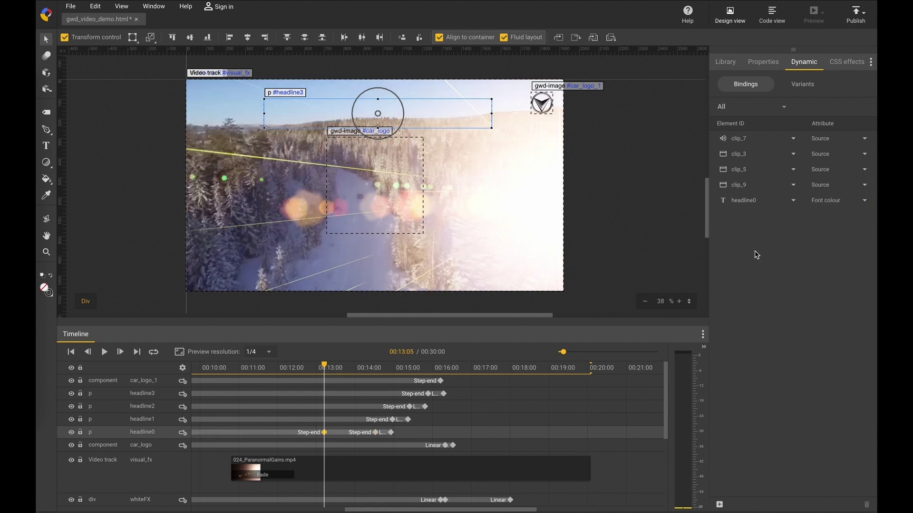
Add a second variant binding for headline0, bound to its Top attribute.
{"action": "left_click", "coordinate": [720, 505]}
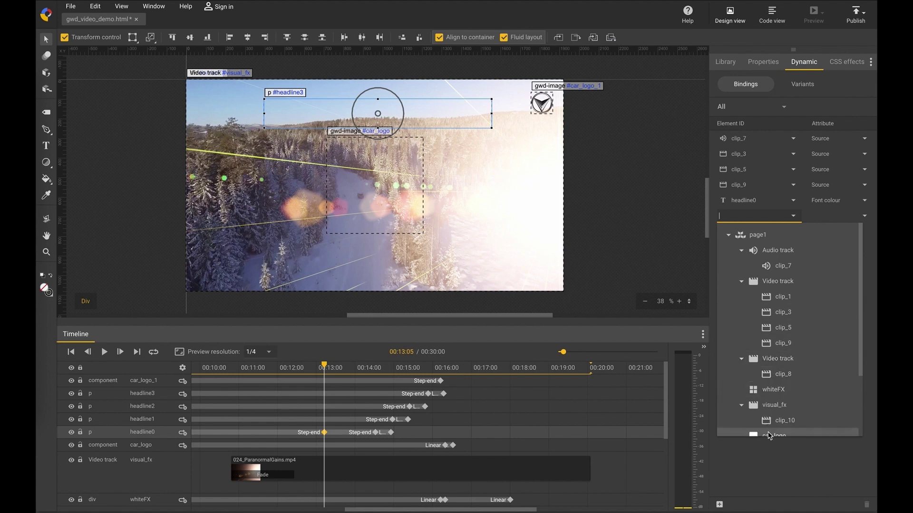
{"action": "scroll", "coordinate": [789, 335], "scroll_direction": "down", "scroll_amount": 2}
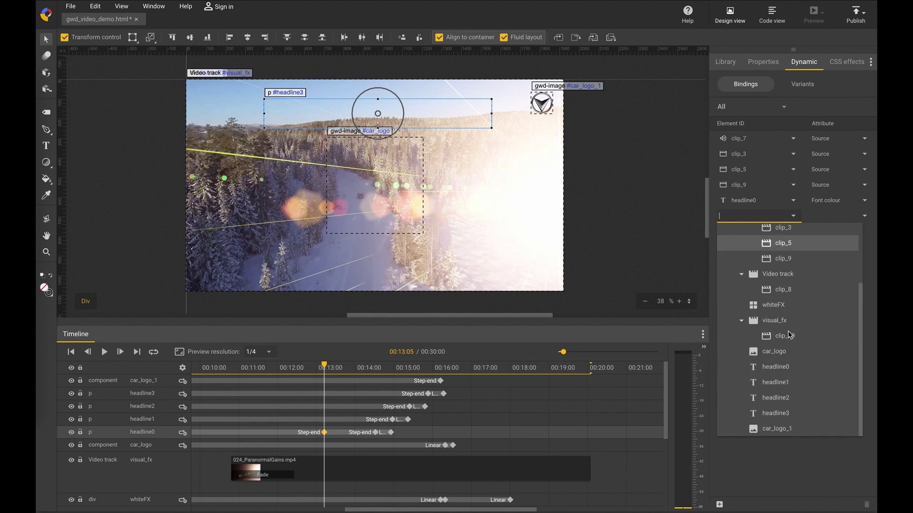
{"action": "left_click", "coordinate": [783, 367]}
{"action": "scroll", "coordinate": [757, 384], "scroll_direction": "down", "scroll_amount": 2}
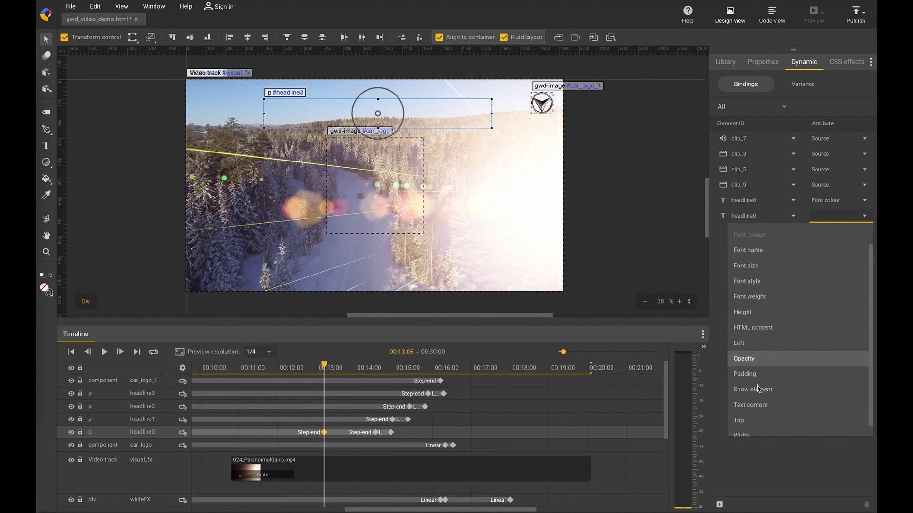
{"action": "left_click", "coordinate": [747, 415]}
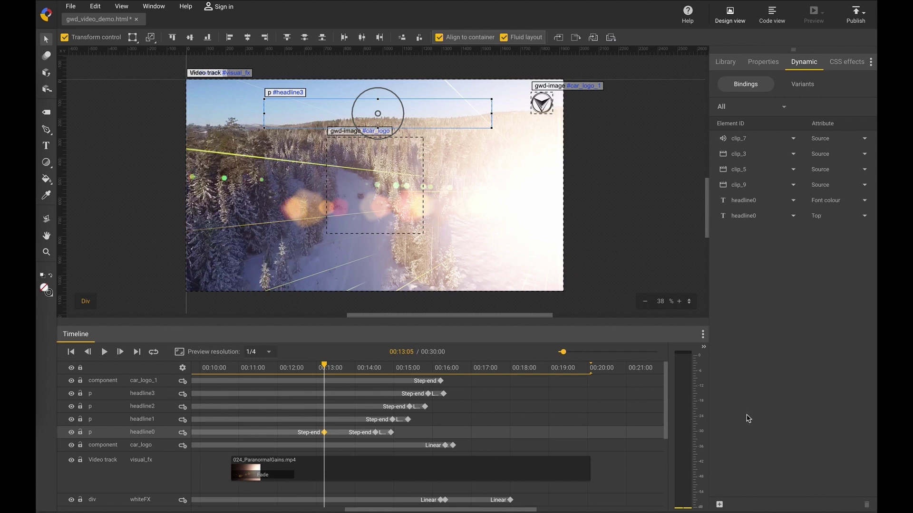
Add a variant binding for the Font colour attribute of headline1.
{"action": "left_click", "coordinate": [720, 505]}
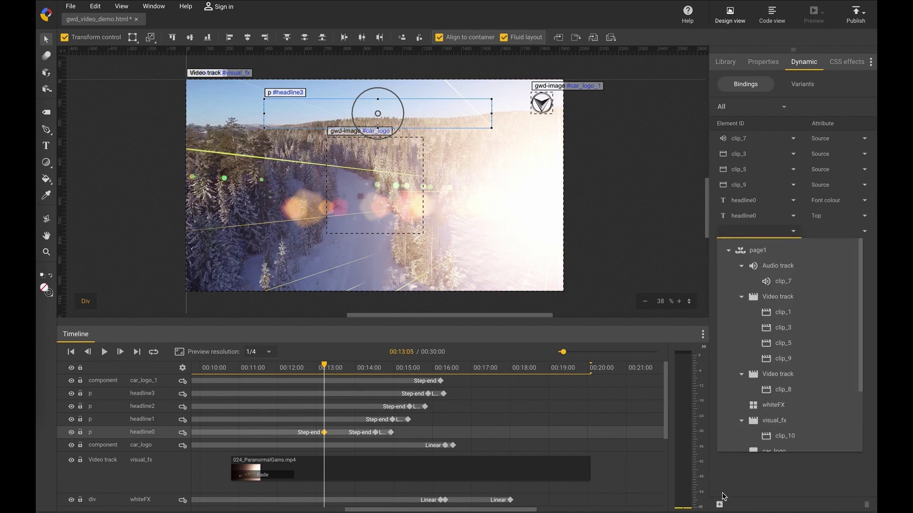
{"action": "scroll", "coordinate": [765, 398], "scroll_direction": "down", "scroll_amount": 3}
{"action": "left_click", "coordinate": [770, 398]}
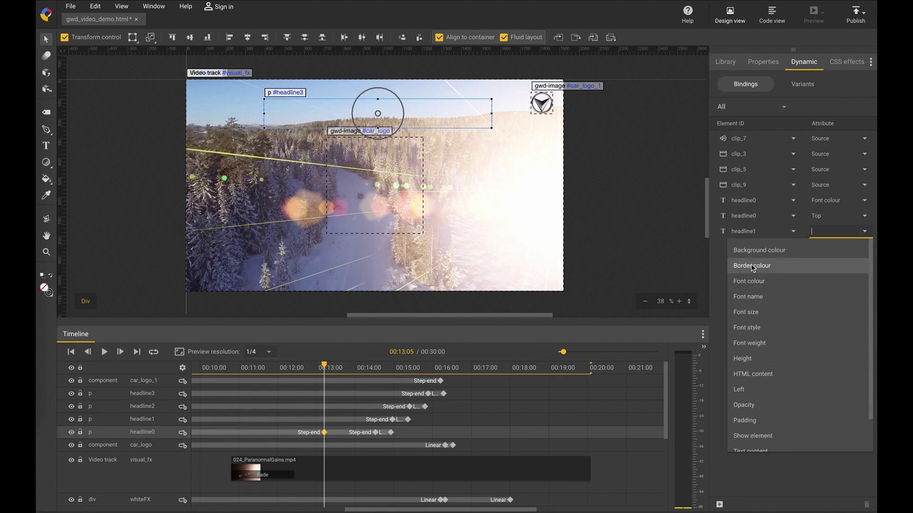
{"action": "left_click", "coordinate": [756, 282]}
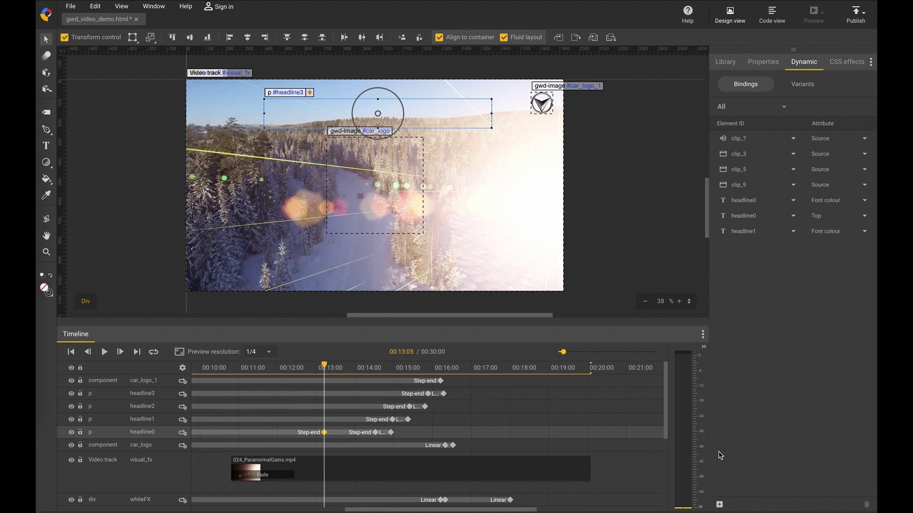
Add a second variant binding for headline1, bound to its Top attribute.
{"action": "left_click", "coordinate": [718, 504]}
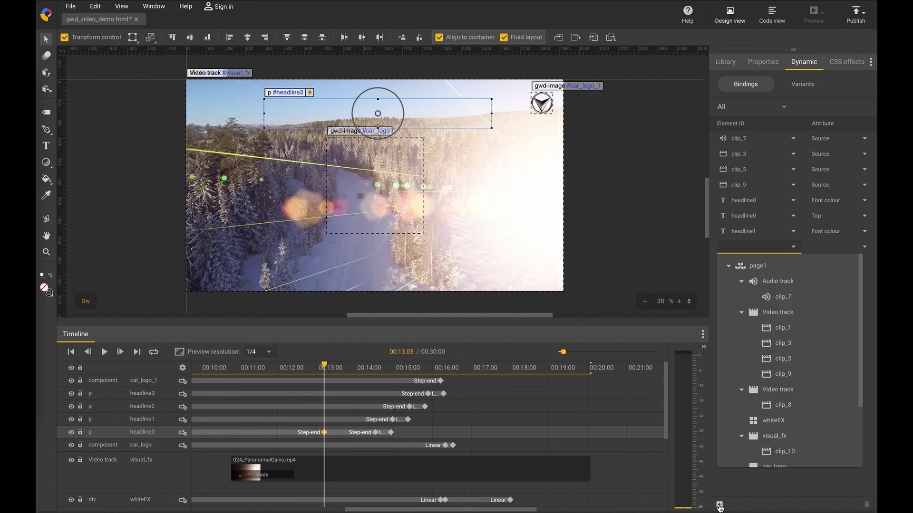
{"action": "scroll", "coordinate": [764, 395], "scroll_direction": "down", "scroll_amount": 3}
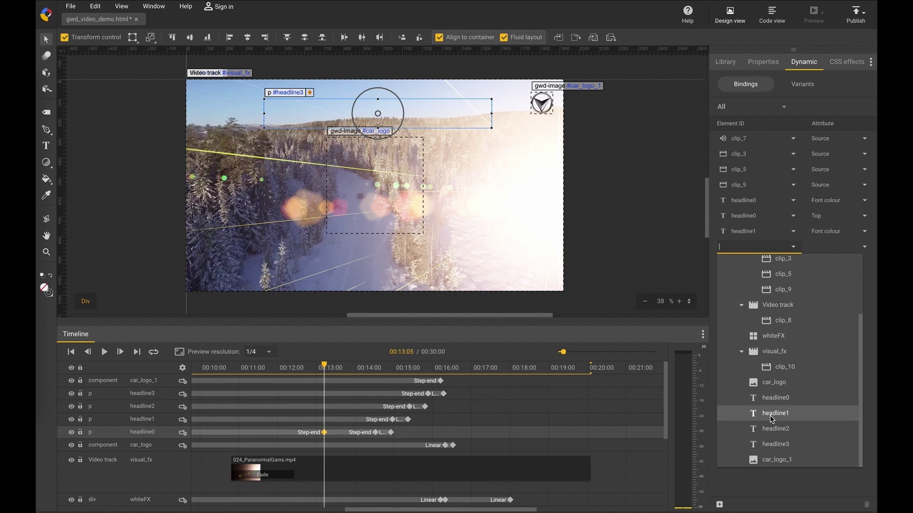
{"action": "left_click", "coordinate": [769, 415]}
{"action": "scroll", "coordinate": [765, 384], "scroll_direction": "down", "scroll_amount": 1}
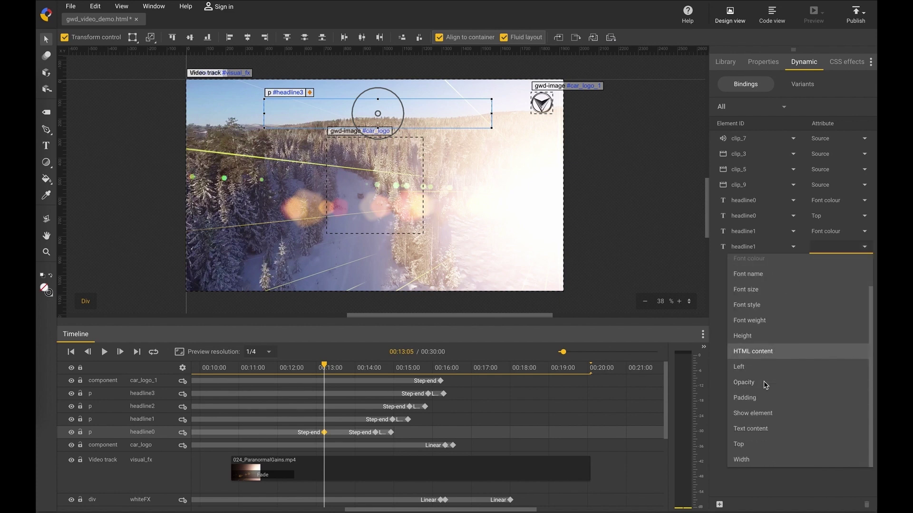
{"action": "left_click", "coordinate": [740, 440]}
Add a variant binding for the Font colour attribute of headline2.
{"action": "left_click", "coordinate": [720, 505]}
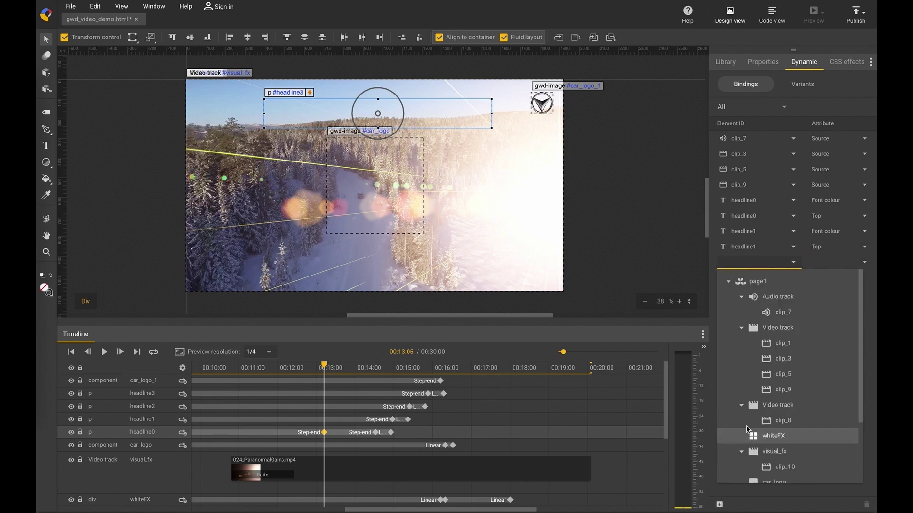
{"action": "scroll", "coordinate": [766, 421], "scroll_direction": "down", "scroll_amount": 1}
{"action": "scroll", "coordinate": [766, 425], "scroll_direction": "down", "scroll_amount": 1}
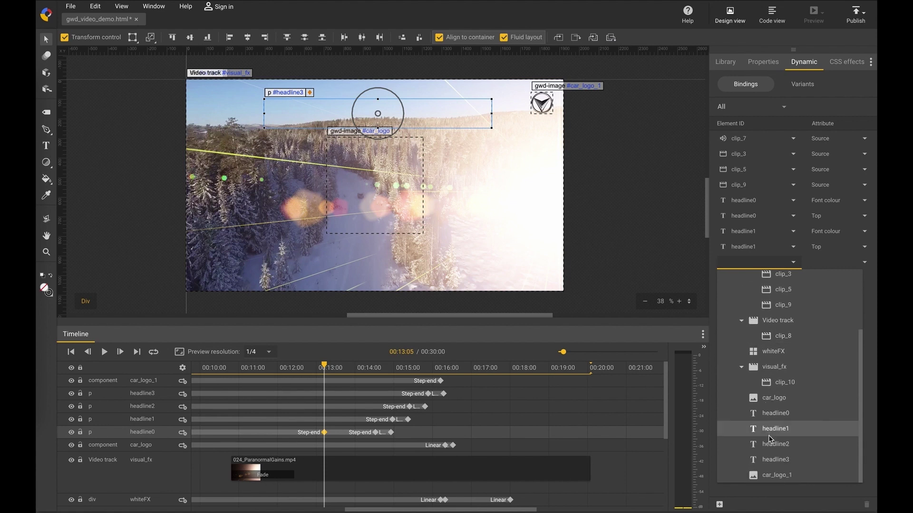
{"action": "left_click", "coordinate": [770, 443]}
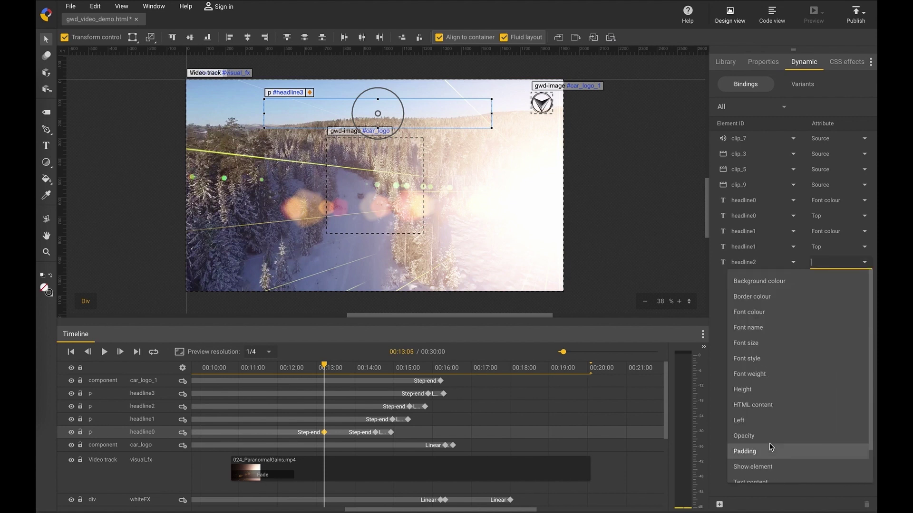
{"action": "left_click", "coordinate": [757, 314]}
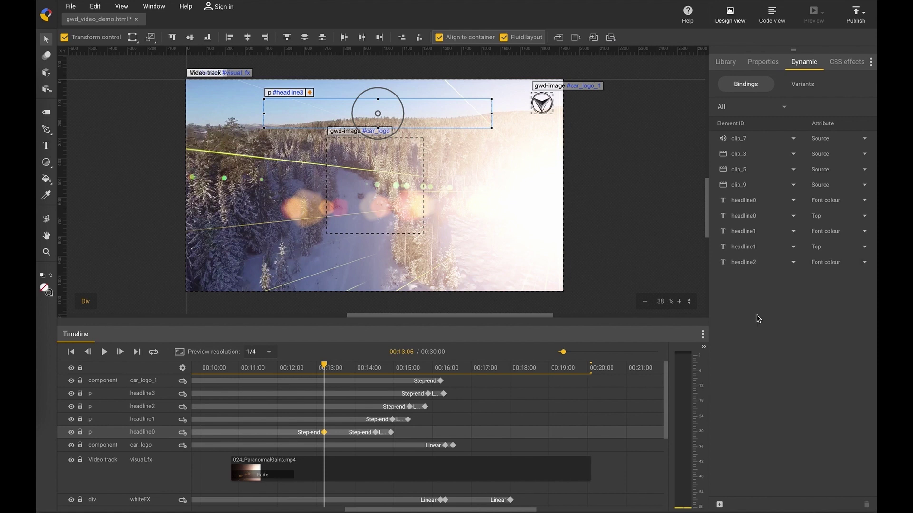
Add a second variant binding for headline2, bound to its Top attribute.
{"action": "left_click", "coordinate": [720, 504]}
{"action": "scroll", "coordinate": [767, 428], "scroll_direction": "down", "scroll_amount": 2}
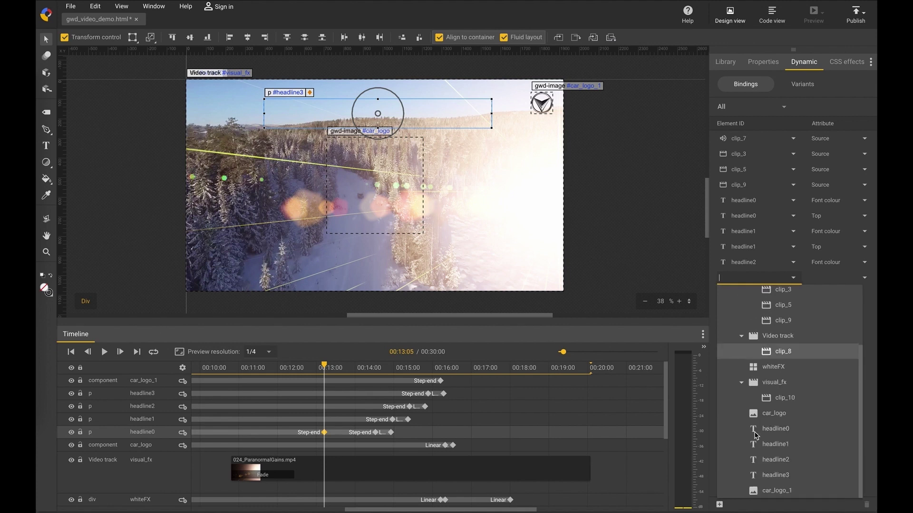
{"action": "left_click", "coordinate": [767, 461]}
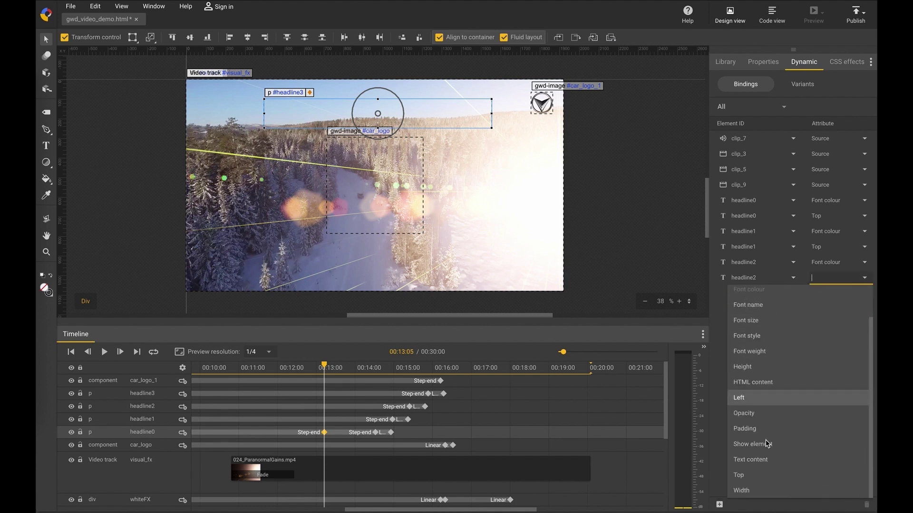
{"action": "left_click", "coordinate": [750, 475]}
Add a variant binding for the Font colour attribute of headline3.
{"action": "left_click", "coordinate": [720, 505]}
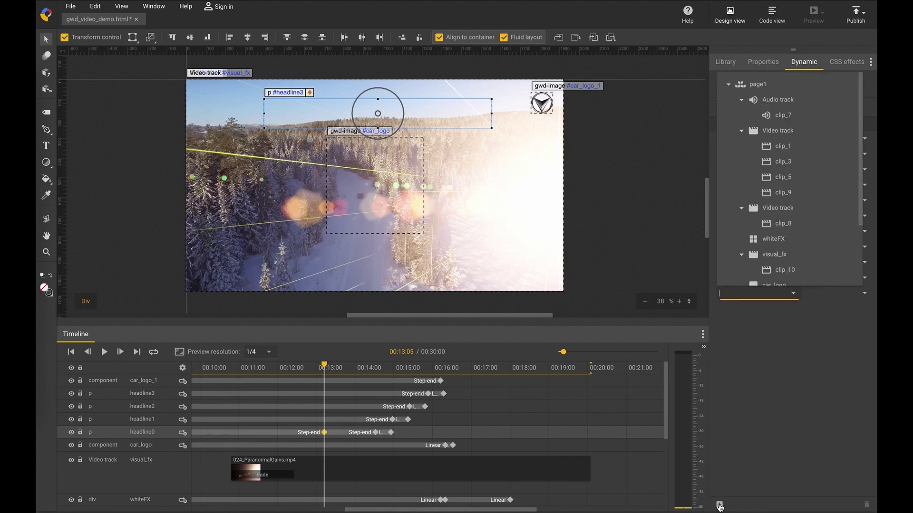
{"action": "scroll", "coordinate": [789, 209], "scroll_direction": "down", "scroll_amount": 5}
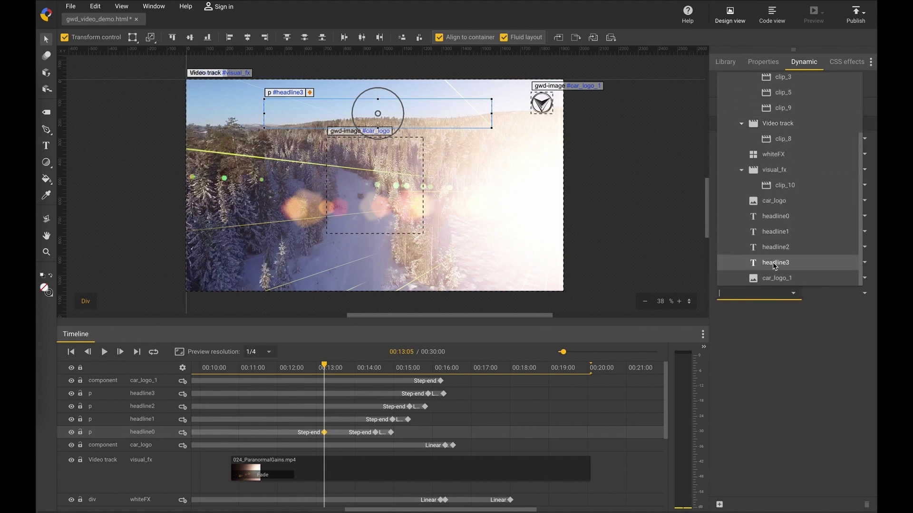
{"action": "left_click", "coordinate": [772, 262]}
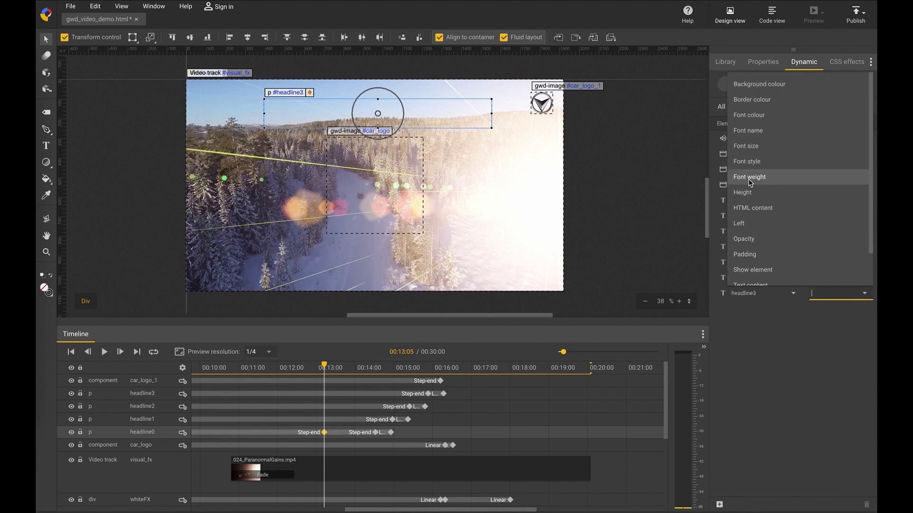
{"action": "left_click", "coordinate": [746, 115]}
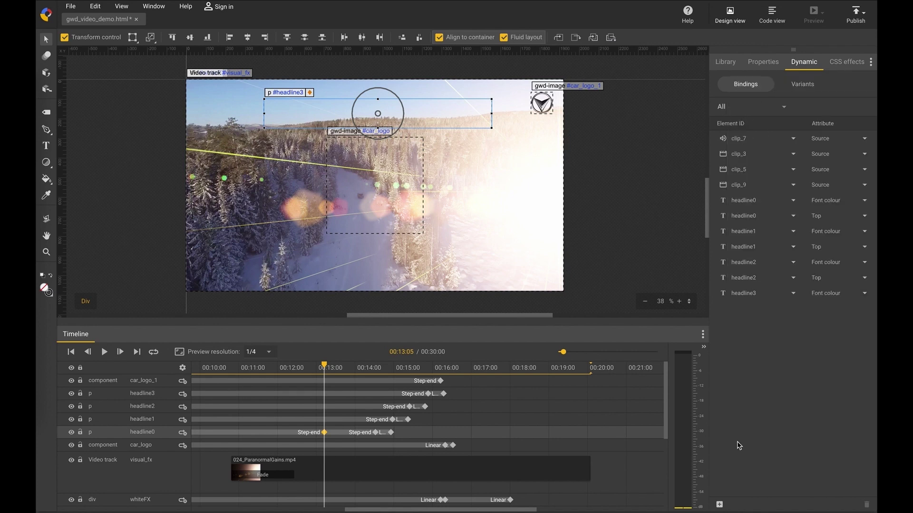
Add a second variant binding for headline3, bound to its Top attribute.
{"action": "left_click", "coordinate": [719, 504]}
{"action": "scroll", "coordinate": [777, 226], "scroll_direction": "down", "scroll_amount": 3}
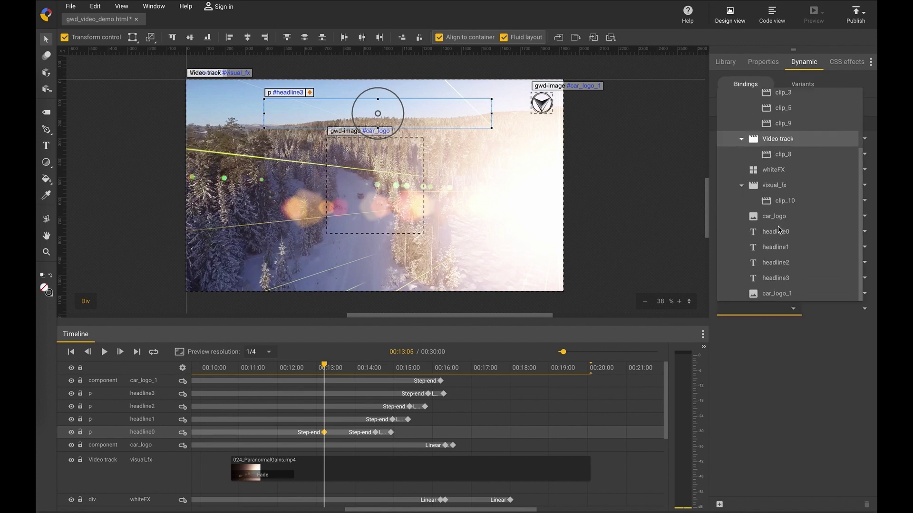
{"action": "left_click", "coordinate": [778, 278]}
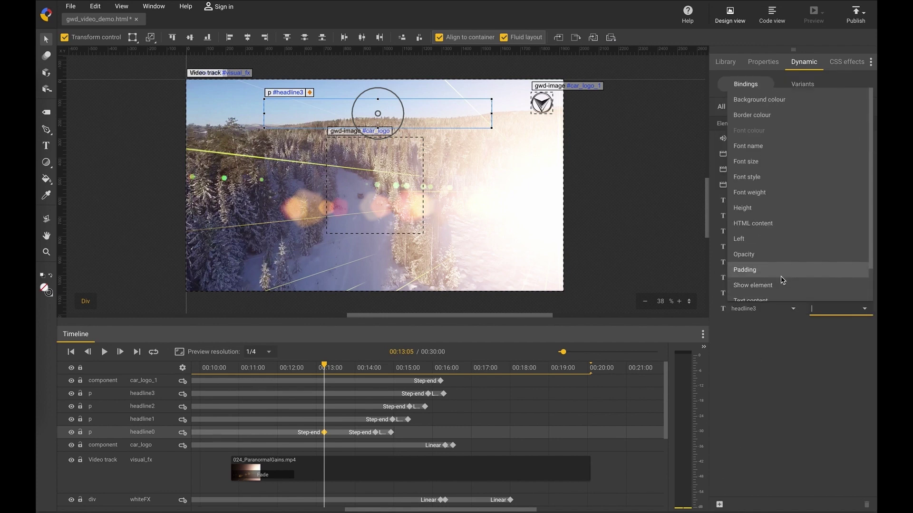
{"action": "scroll", "coordinate": [780, 276], "scroll_direction": "down", "scroll_amount": 2}
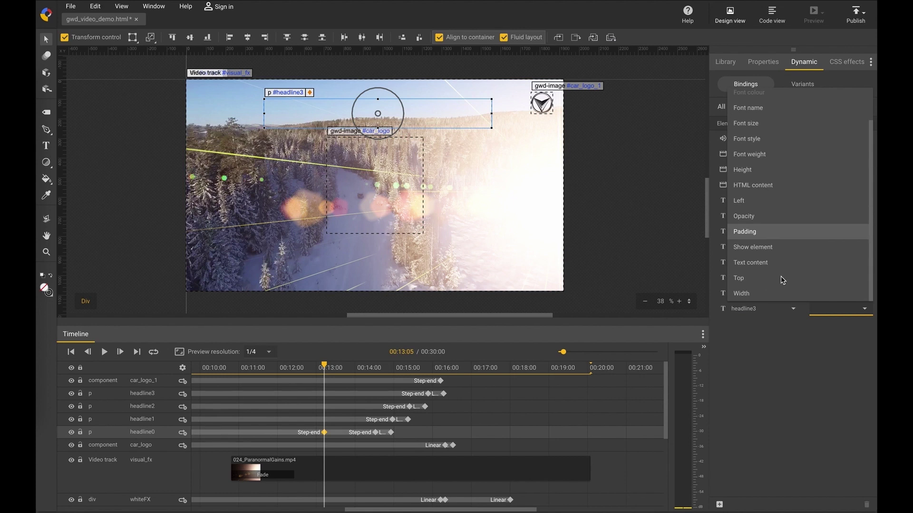
{"action": "left_click", "coordinate": [752, 277]}
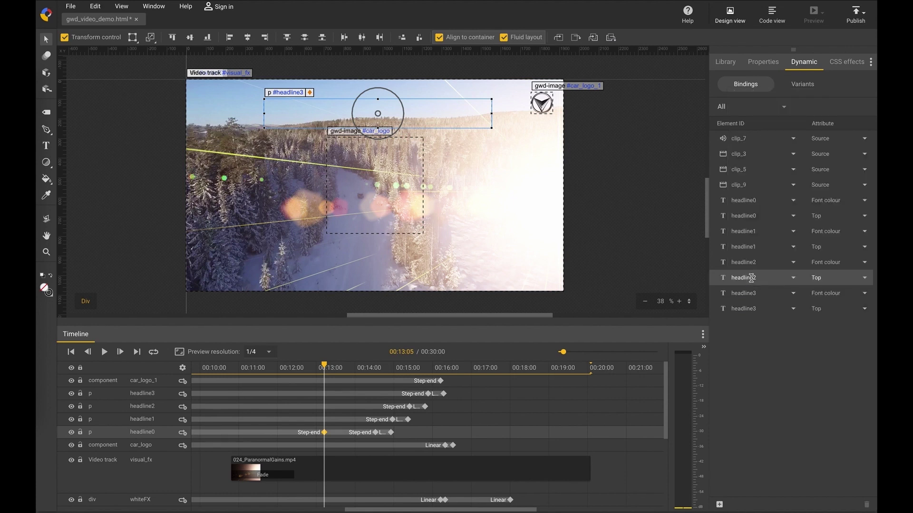
{"action": "left_click", "coordinate": [815, 309]}
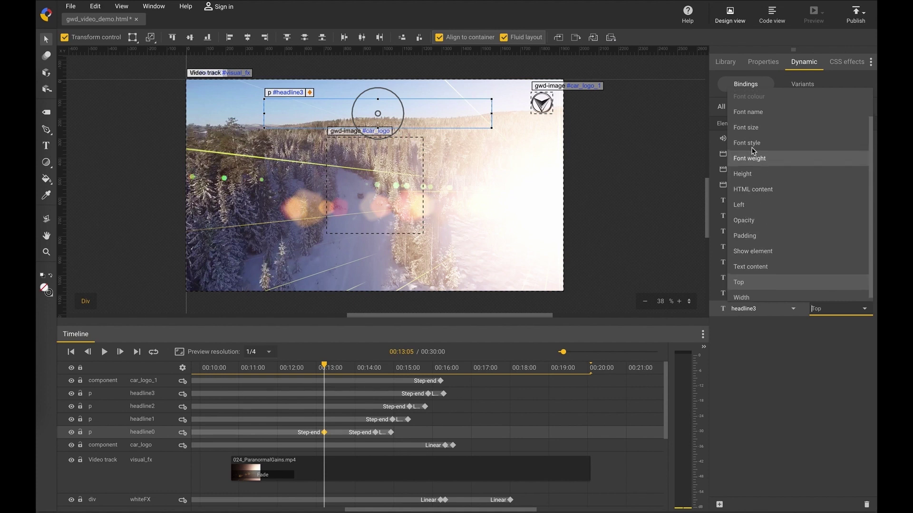
{"action": "scroll", "coordinate": [753, 151], "scroll_direction": "up", "scroll_amount": 2}
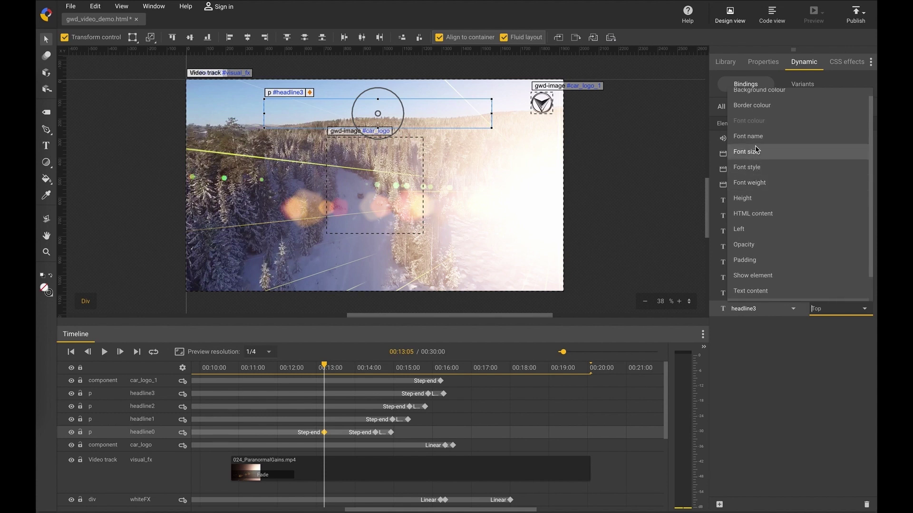
{"action": "scroll", "coordinate": [755, 136], "scroll_direction": "up", "scroll_amount": 1}
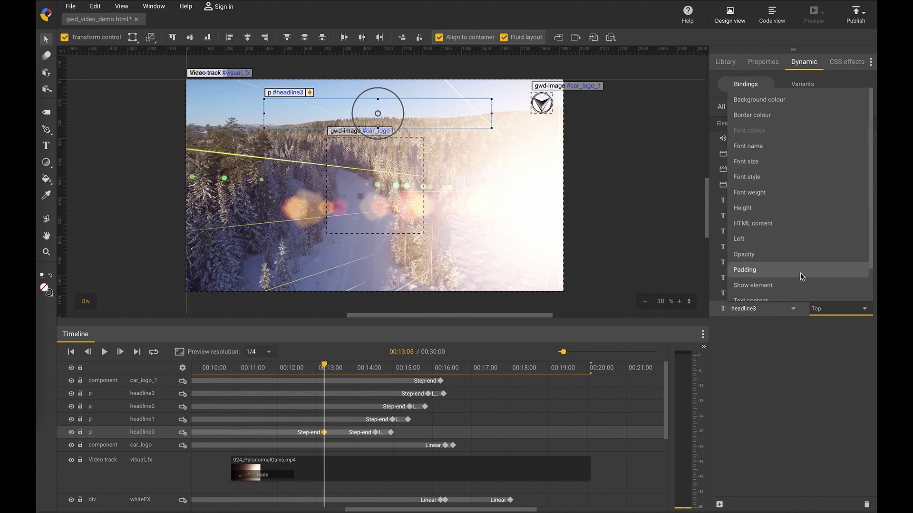
{"action": "left_click", "coordinate": [783, 335]}
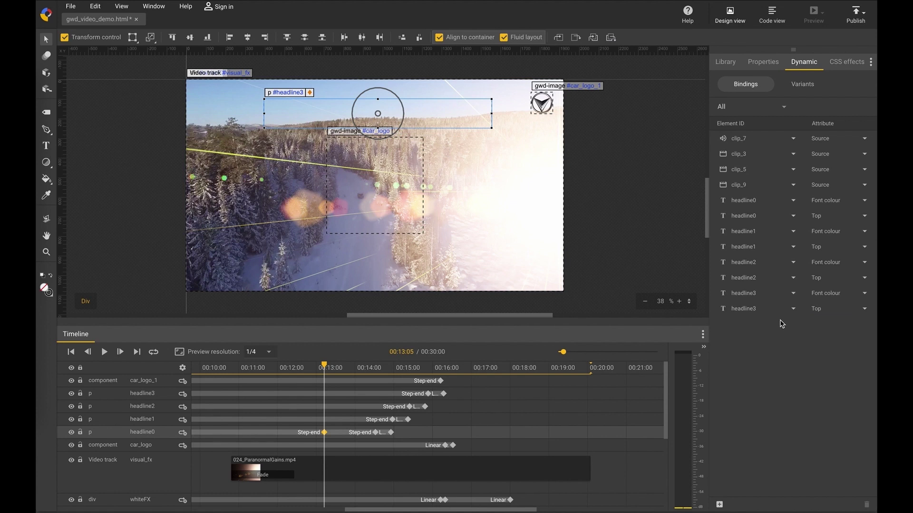
Open new_variant for editing and set the source of audio clip_7 to car-trailer_canyon_20s.wav.
{"action": "left_click", "coordinate": [802, 85]}
{"action": "left_click", "coordinate": [758, 124]}
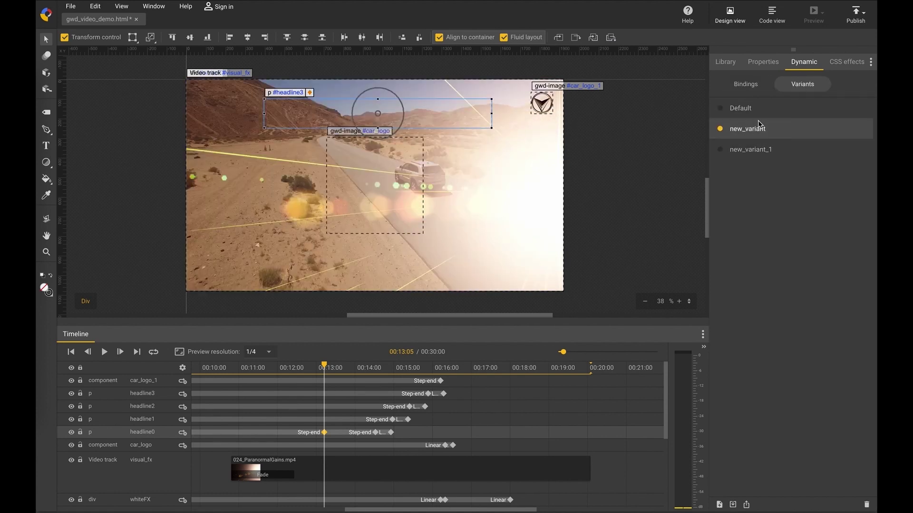
{"action": "left_click", "coordinate": [753, 132]}
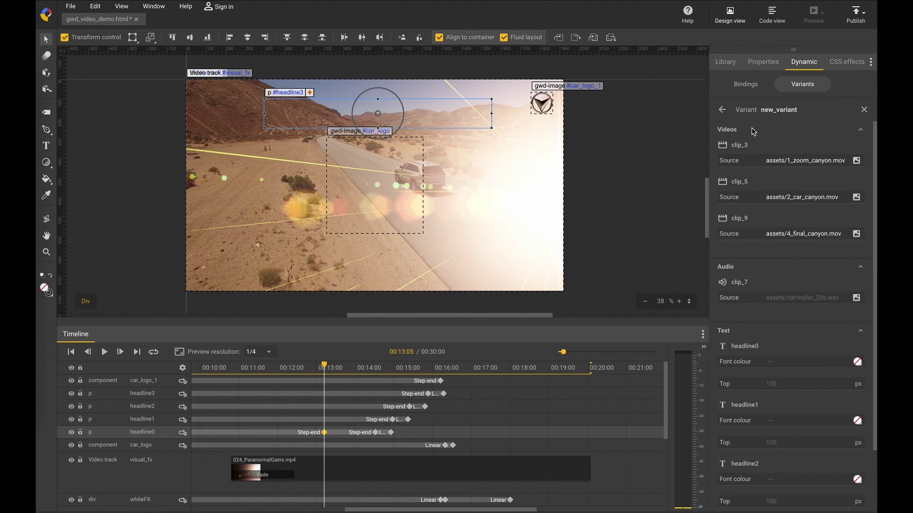
{"action": "left_click", "coordinate": [856, 298]}
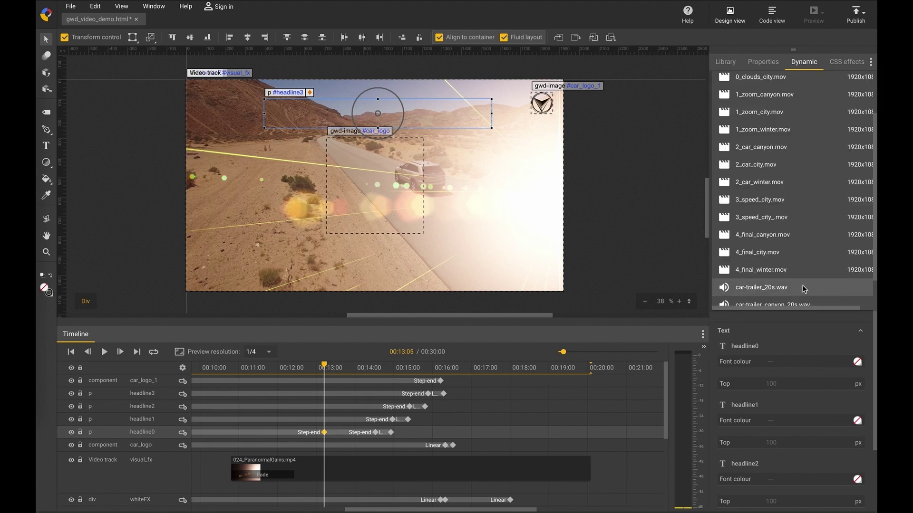
{"action": "scroll", "coordinate": [804, 288], "scroll_direction": "down", "scroll_amount": 1}
{"action": "left_click", "coordinate": [791, 276]}
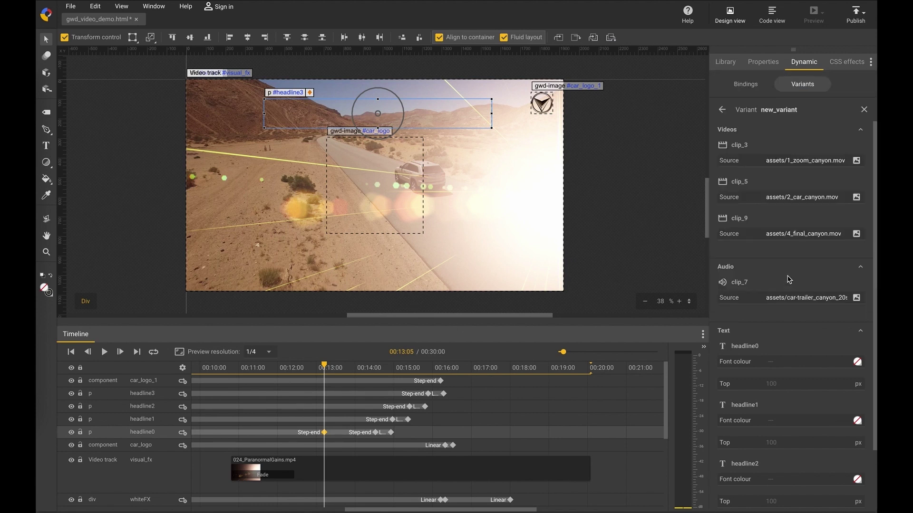
Move the playhead to 00:14:12 and set headline0's Top value in new_variant to 800 px.
{"action": "scroll", "coordinate": [794, 339], "scroll_direction": "down", "scroll_amount": 2}
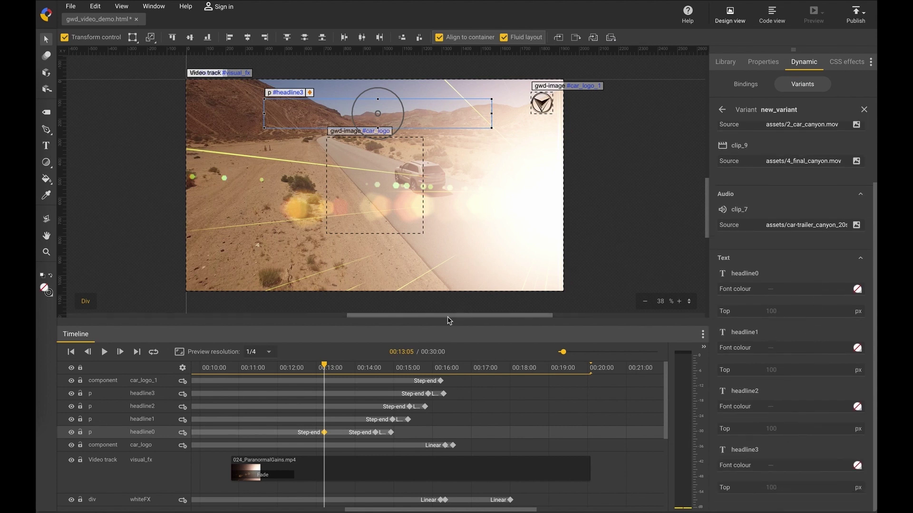
{"action": "left_click_drag", "start_coordinate": [325, 366], "coordinate": [375, 366]}
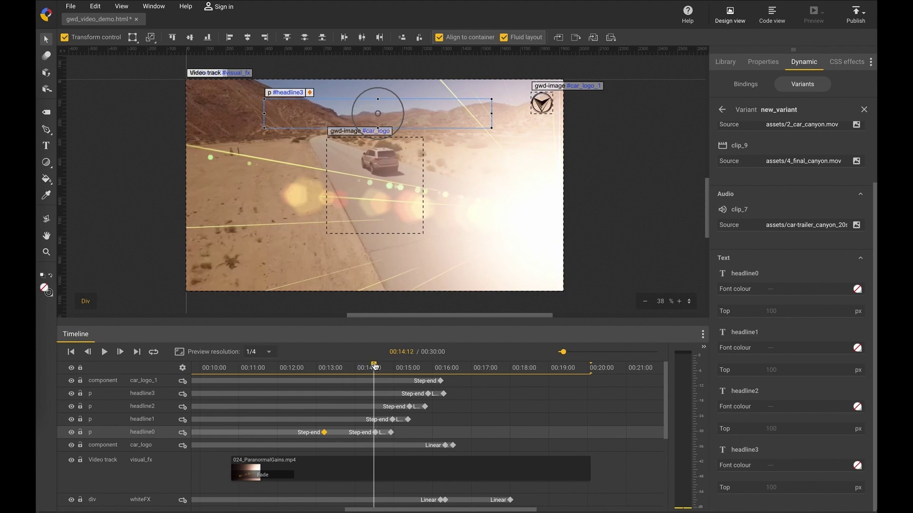
{"action": "left_click", "coordinate": [785, 311]}
{"action": "type", "text": "24"}
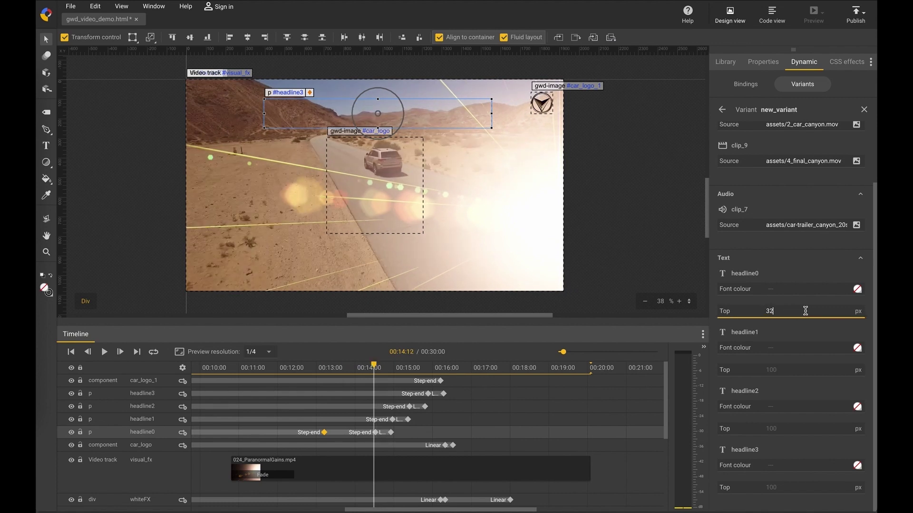
{"action": "key", "text": "BackSpace"}
{"action": "type", "text": "6"}
{"action": "key", "text": "Return"}
{"action": "left_click", "coordinate": [806, 311]}
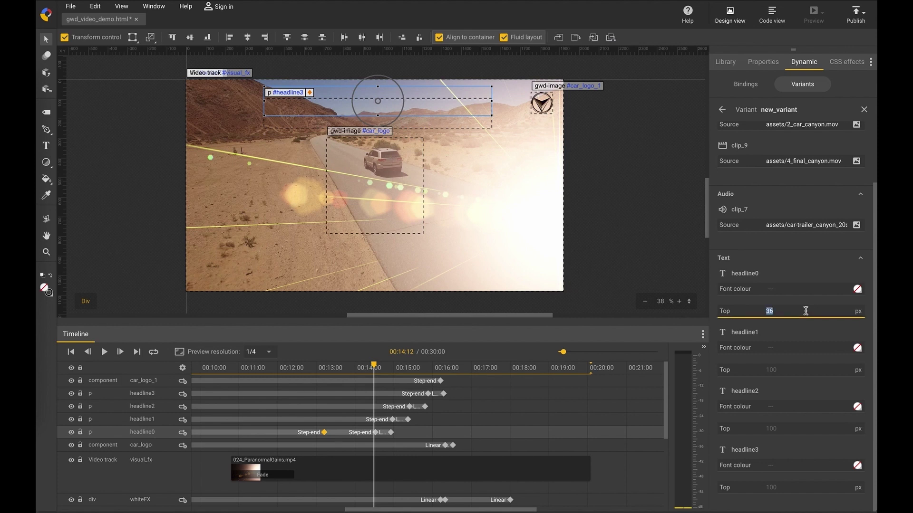
{"action": "type", "text": "800"}
{"action": "key", "text": "Return"}
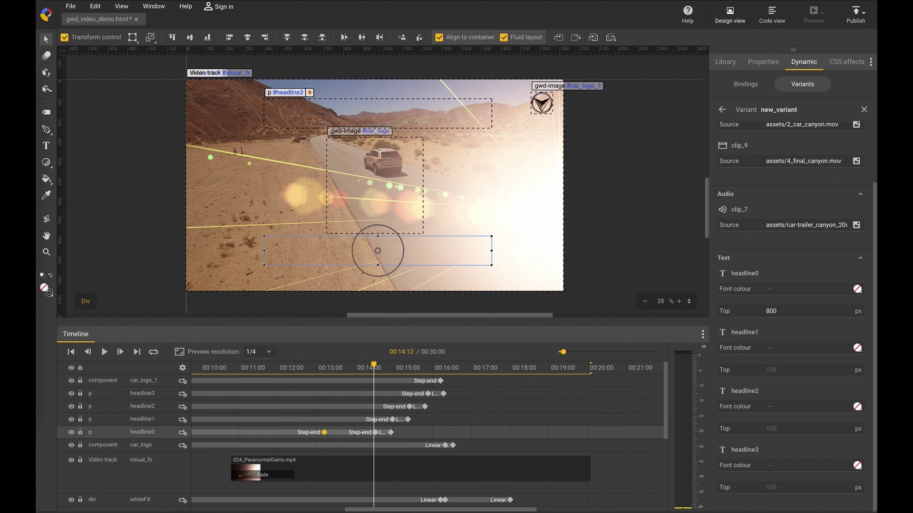
Set the Top value of headline1, headline2 and headline3 in new_variant to 800 px.
{"action": "left_click", "coordinate": [783, 371]}
{"action": "type", "text": "800"}
{"action": "key", "text": "Return"}
{"action": "left_click", "coordinate": [782, 429]}
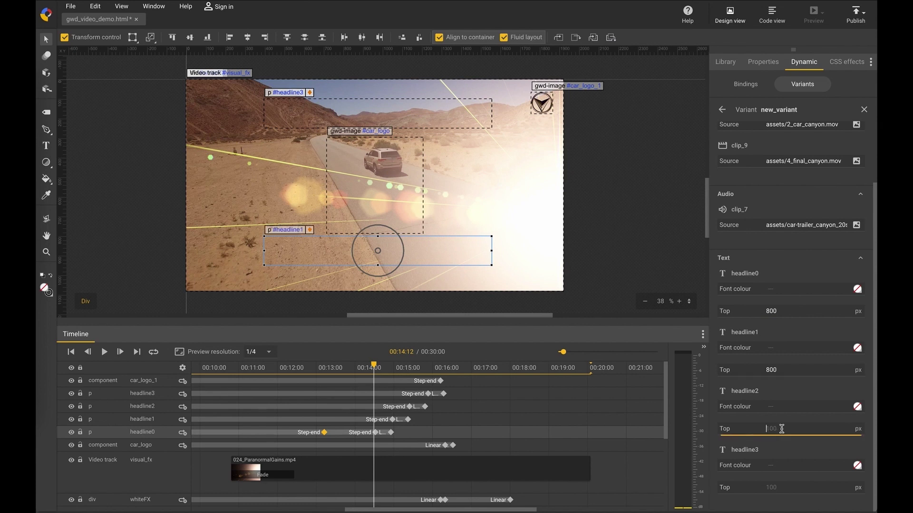
{"action": "type", "text": "800"}
{"action": "key", "text": "Return"}
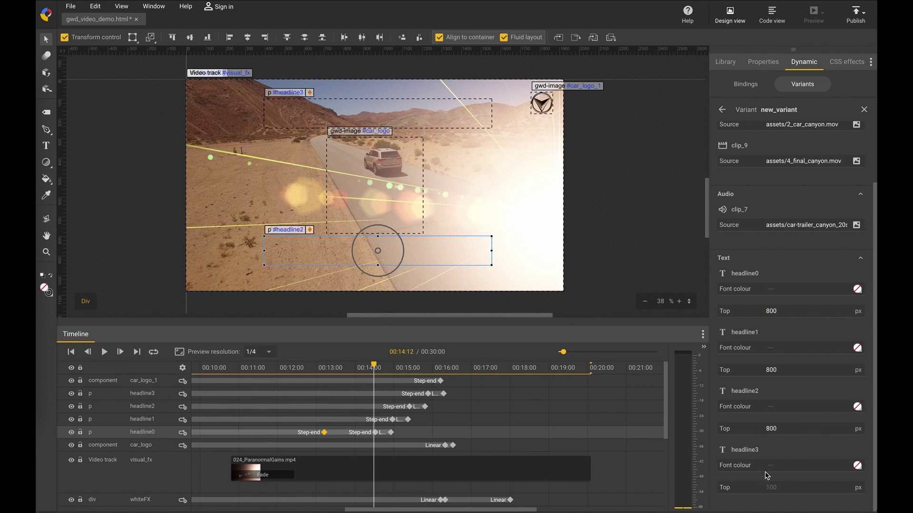
{"action": "left_click", "coordinate": [775, 486]}
{"action": "type", "text": "800"}
{"action": "key", "text": "Return"}
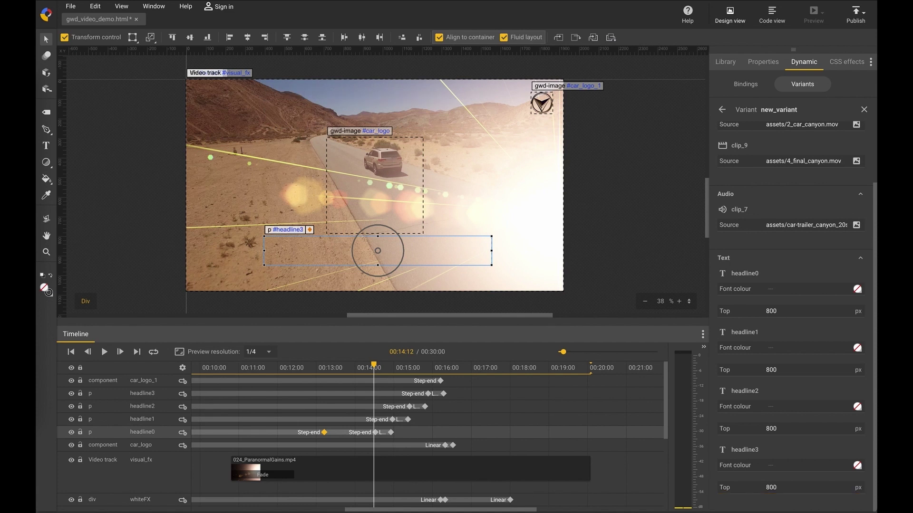
Set headline0's font colour in new_variant to white, #ffffff.
{"action": "left_click", "coordinate": [858, 290]}
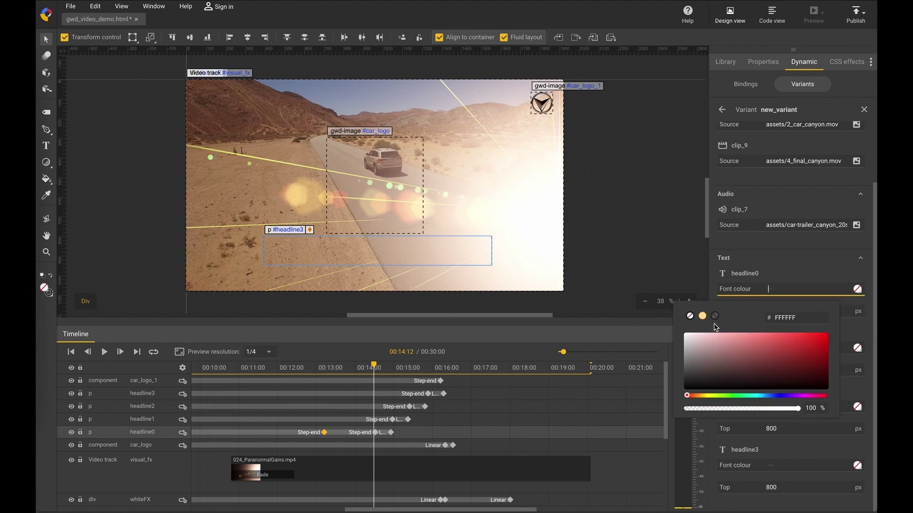
{"action": "left_click", "coordinate": [790, 319]}
{"action": "left_click", "coordinate": [706, 321]}
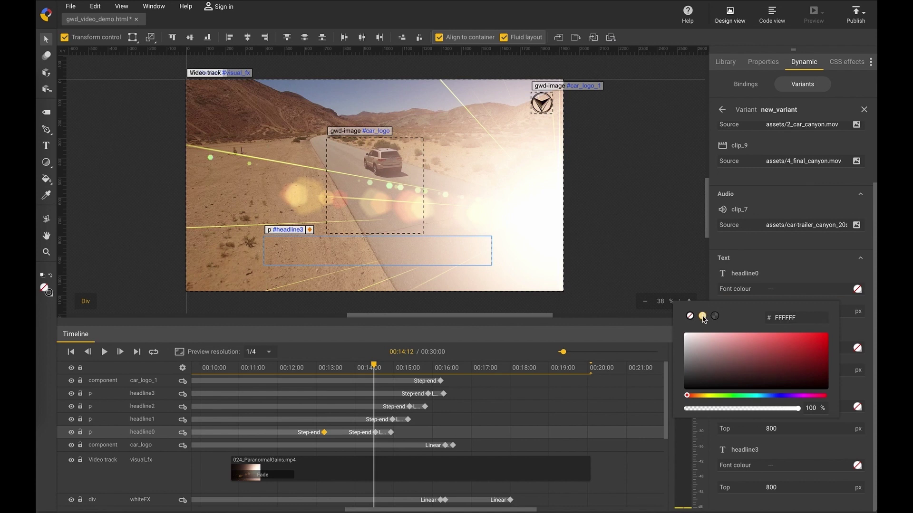
{"action": "left_click", "coordinate": [686, 336]}
{"action": "double_click", "coordinate": [785, 319]}
{"action": "type", "text": "FFFFFF"}
{"action": "left_click", "coordinate": [795, 290]}
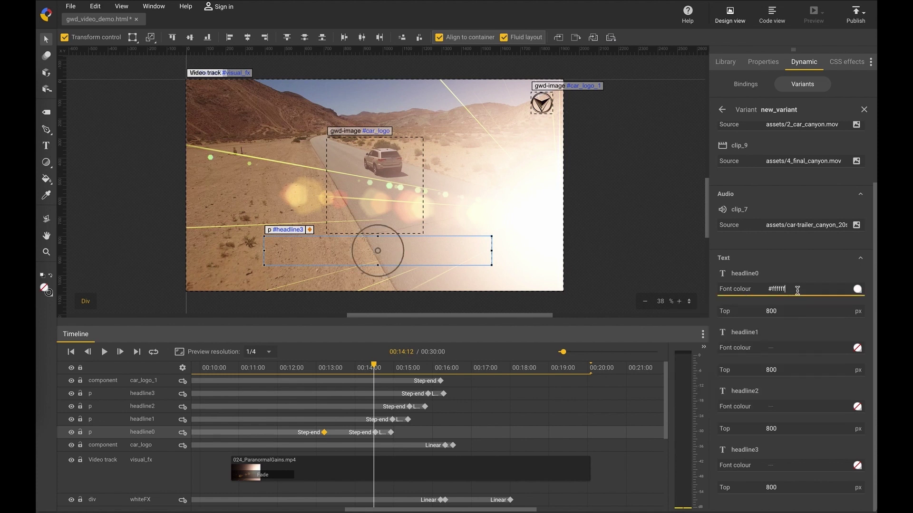
Copy headline0's #ffffff font colour to headline1, headline2 and headline3 in new_variant.
{"action": "double_click", "coordinate": [780, 289]}
{"action": "key", "text": "ctrl+c"}
{"action": "left_click", "coordinate": [779, 348]}
{"action": "key", "text": "ctrl+v"}
{"action": "left_click", "coordinate": [780, 407]}
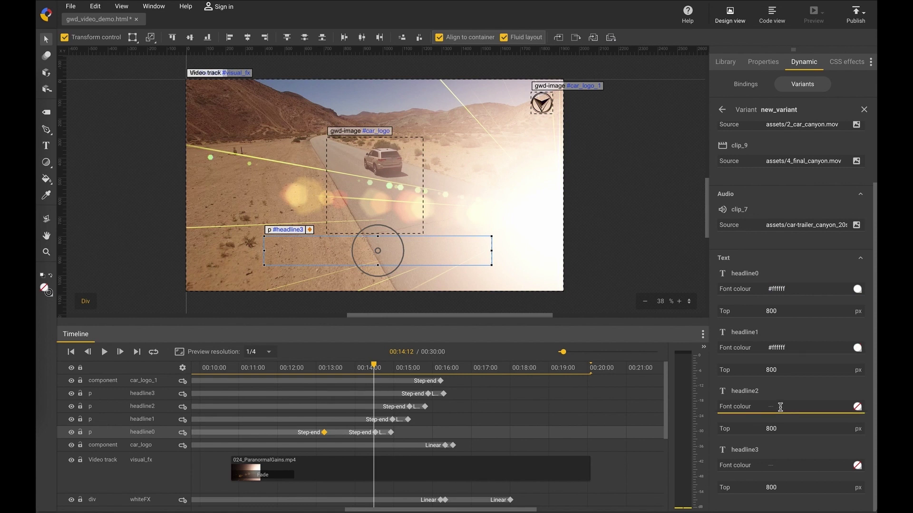
{"action": "key", "text": "ctrl+v"}
{"action": "left_click", "coordinate": [777, 466]}
{"action": "key", "text": "ctrl+v"}
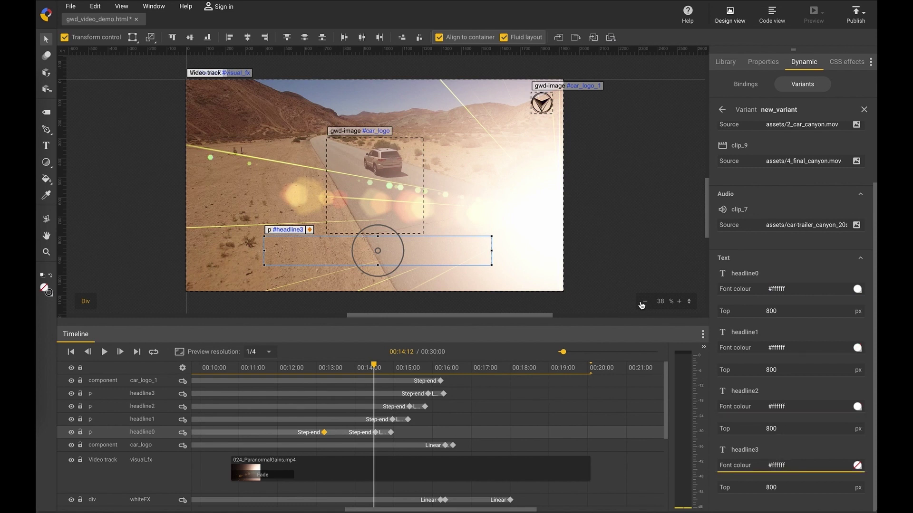
{"action": "left_click", "coordinate": [623, 278]}
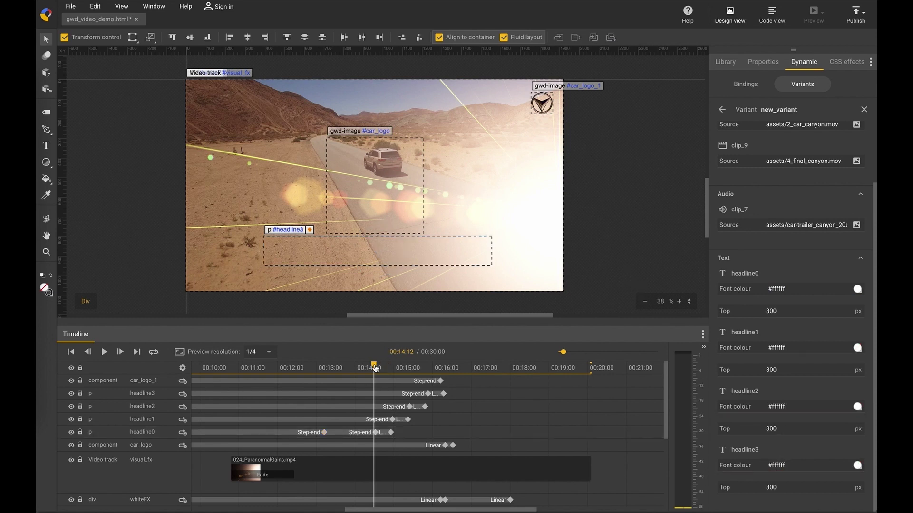
Play new_variant from the start to its end, and review the list of dynamic bindings.
{"action": "left_click", "coordinate": [71, 351]}
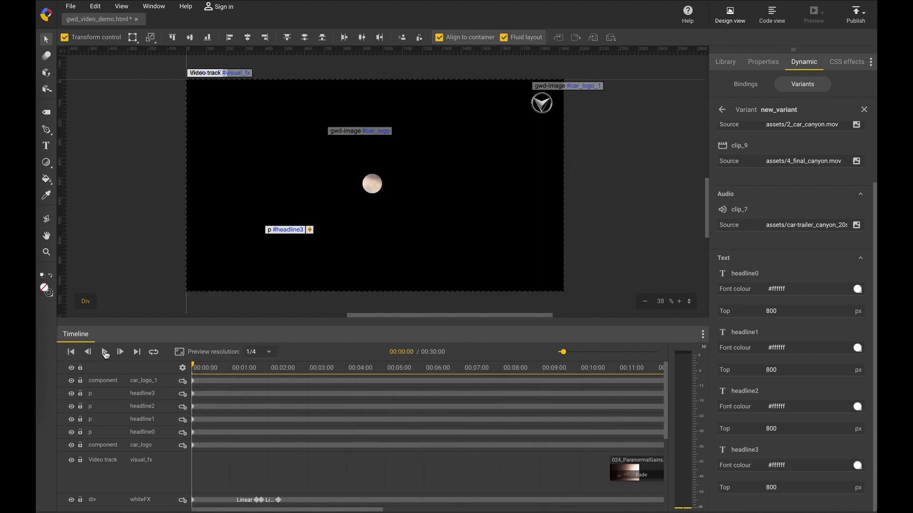
{"action": "left_click", "coordinate": [104, 352]}
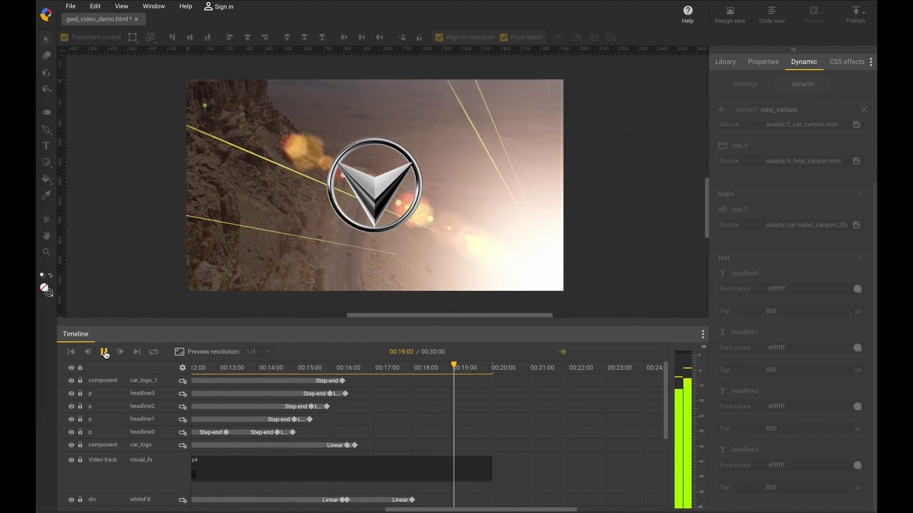
{"action": "left_click", "coordinate": [105, 352]}
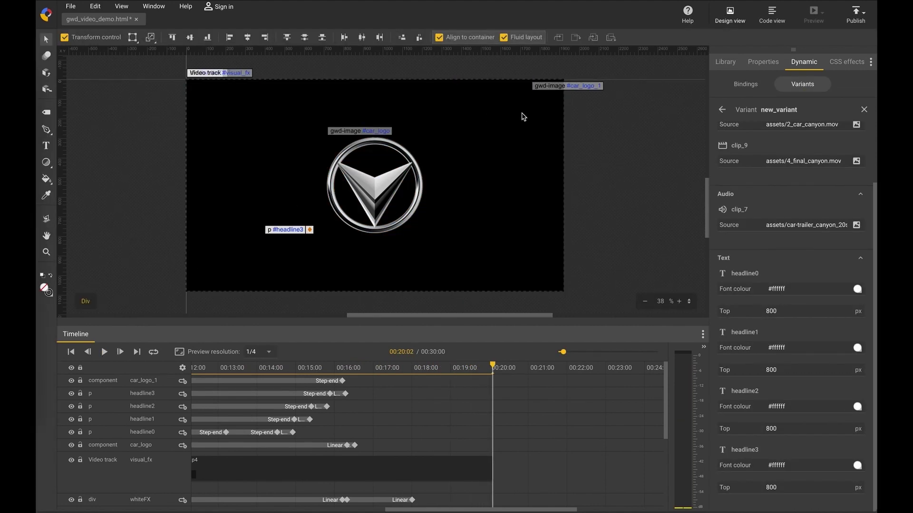
{"action": "left_click", "coordinate": [744, 82]}
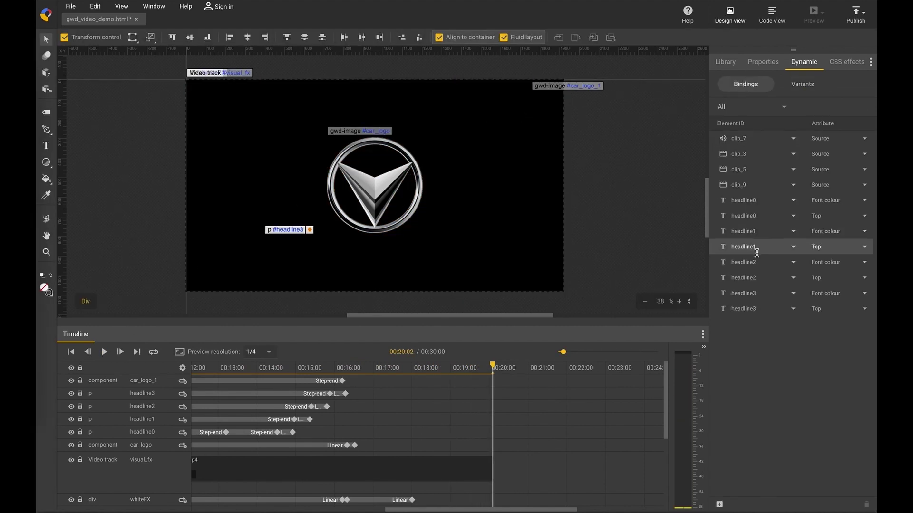
{"action": "left_click", "coordinate": [797, 89]}
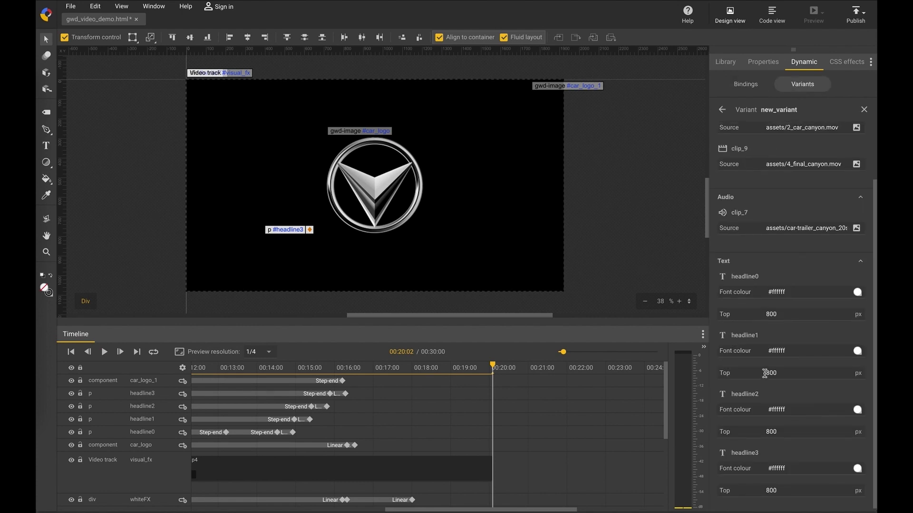
Return to the variant list and export the variants as gwd_video_demo_variants.csv into the gwd_video_demo folder.
{"action": "left_click", "coordinate": [722, 110]}
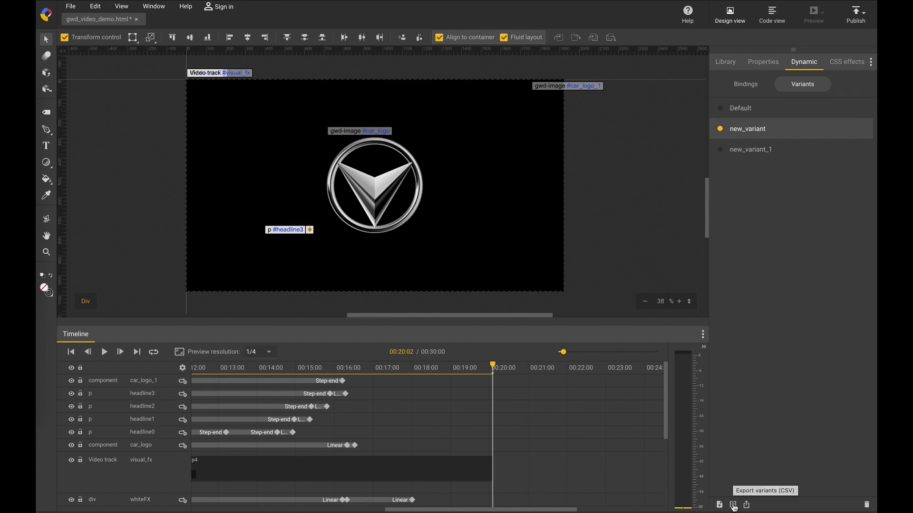
{"action": "left_click", "coordinate": [732, 505]}
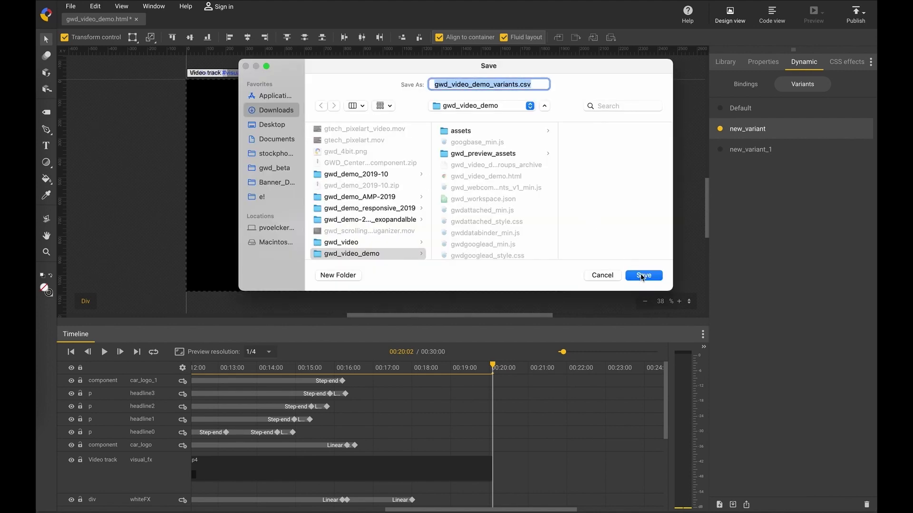
{"action": "left_click", "coordinate": [642, 276]}
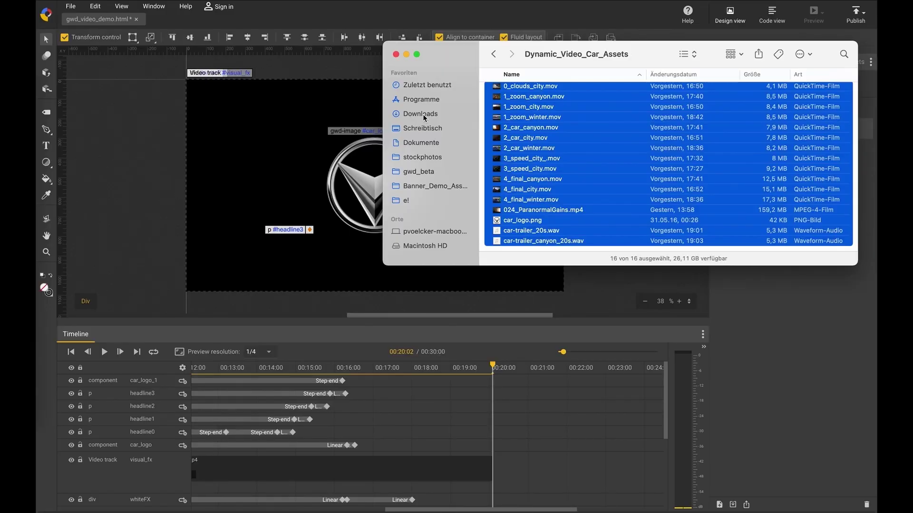
In Finder, locate the gwd_video_demo folder in Downloads and open gwd_video_demo_variants.csv in Atom.
{"action": "left_click", "coordinate": [425, 118]}
{"action": "scroll", "coordinate": [526, 127], "scroll_direction": "down", "scroll_amount": 10}
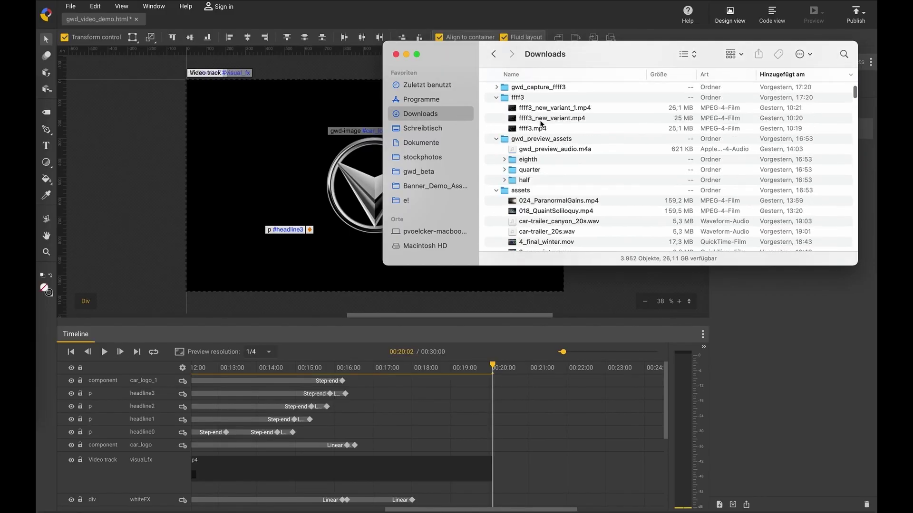
{"action": "scroll", "coordinate": [541, 94], "scroll_direction": "up", "scroll_amount": 10}
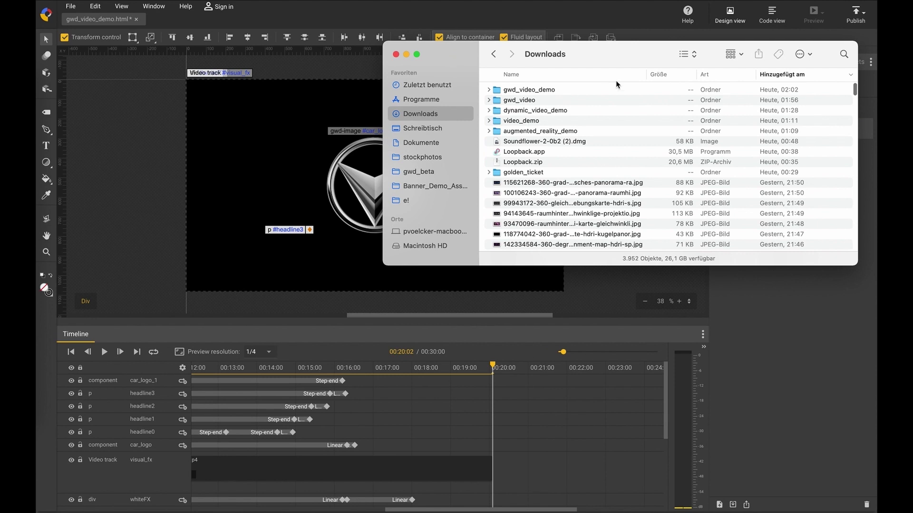
{"action": "left_click", "coordinate": [785, 75]}
{"action": "left_click", "coordinate": [789, 76]}
{"action": "double_click", "coordinate": [506, 90]}
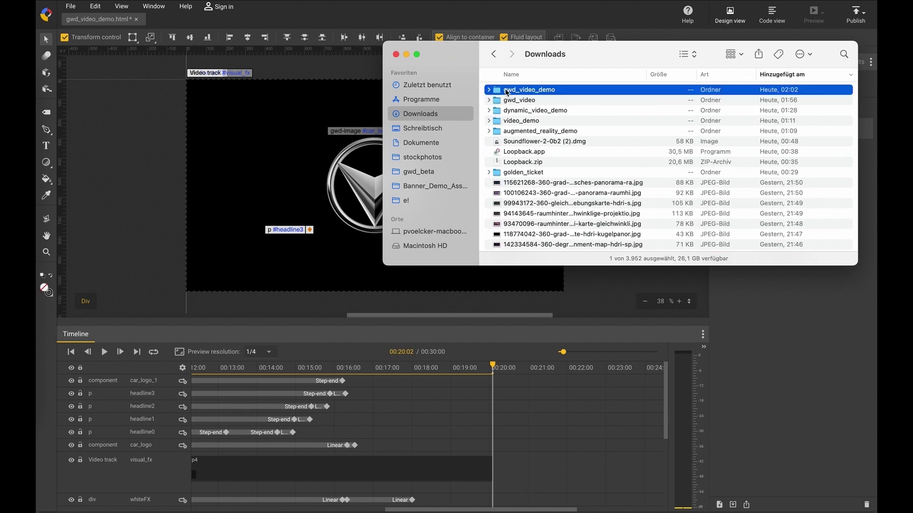
{"action": "left_click", "coordinate": [536, 131]}
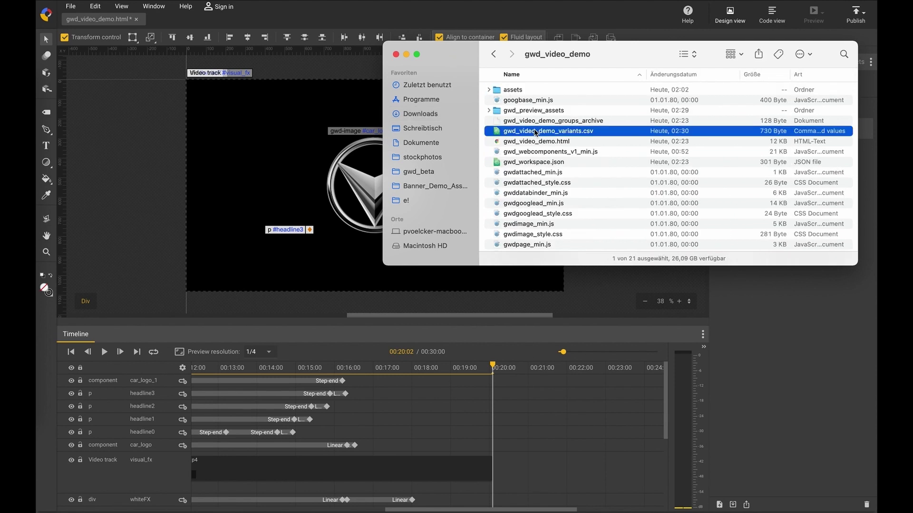
{"action": "double_click", "coordinate": [536, 132]}
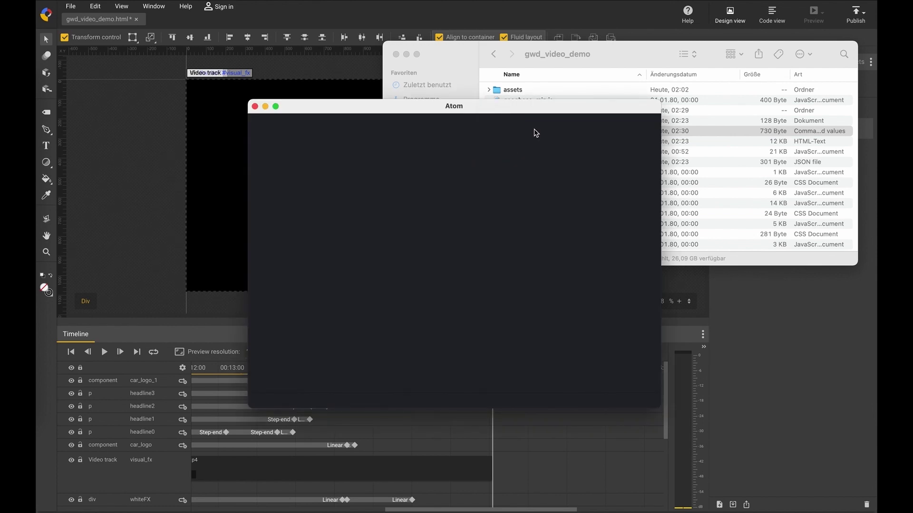
Close the Finder window, enlarge the Atom window and examine the source, colour and top values in the variants CSV.
{"action": "left_click", "coordinate": [396, 54]}
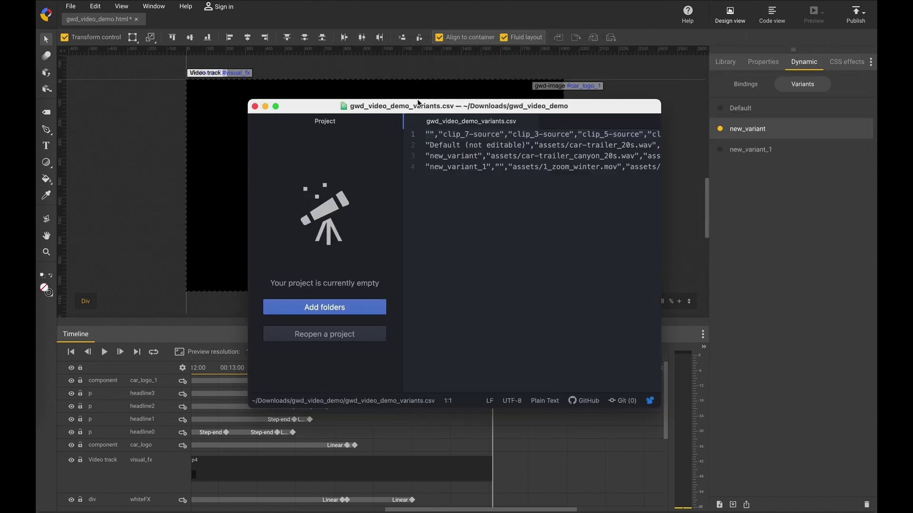
{"action": "left_click_drag", "start_coordinate": [411, 107], "coordinate": [269, 62]}
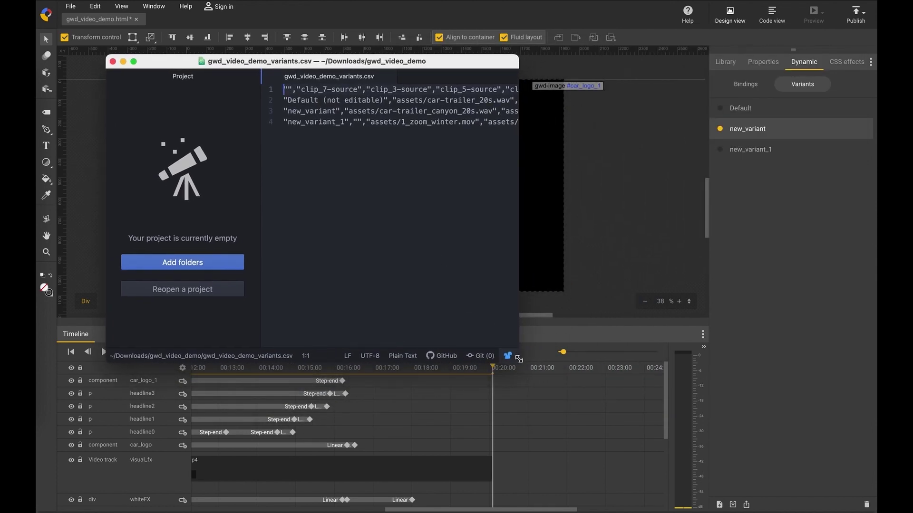
{"action": "left_click_drag", "start_coordinate": [519, 362], "coordinate": [798, 408]}
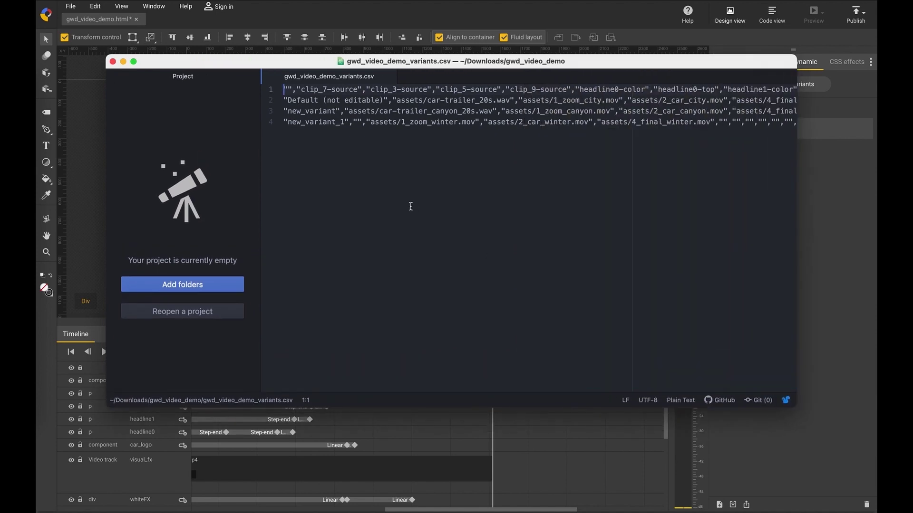
{"action": "scroll", "coordinate": [409, 138], "scroll_direction": "right", "scroll_amount": 10}
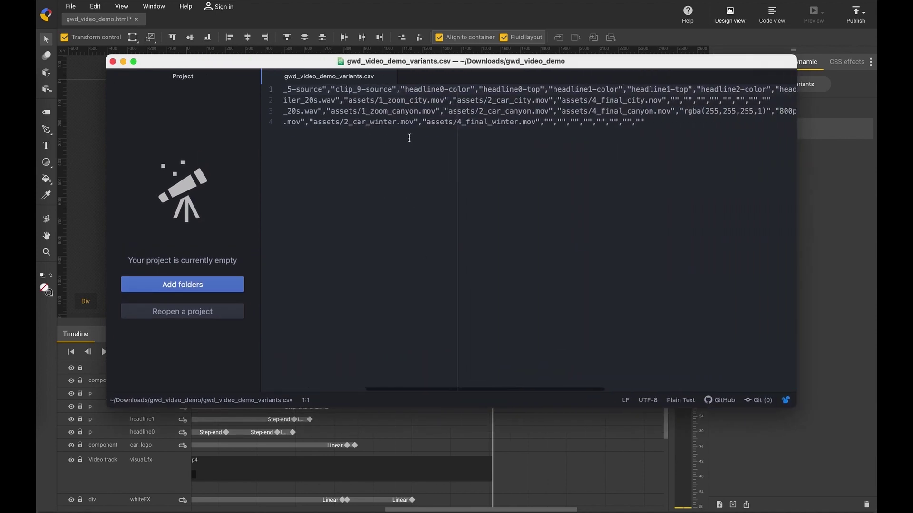
{"action": "scroll", "coordinate": [409, 138], "scroll_direction": "left", "scroll_amount": 5}
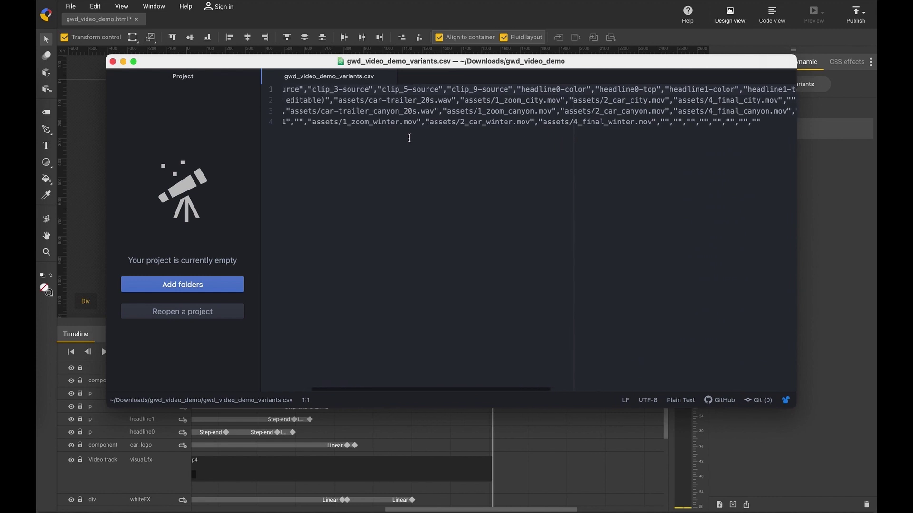
{"action": "scroll", "coordinate": [409, 138], "scroll_direction": "left", "scroll_amount": 5}
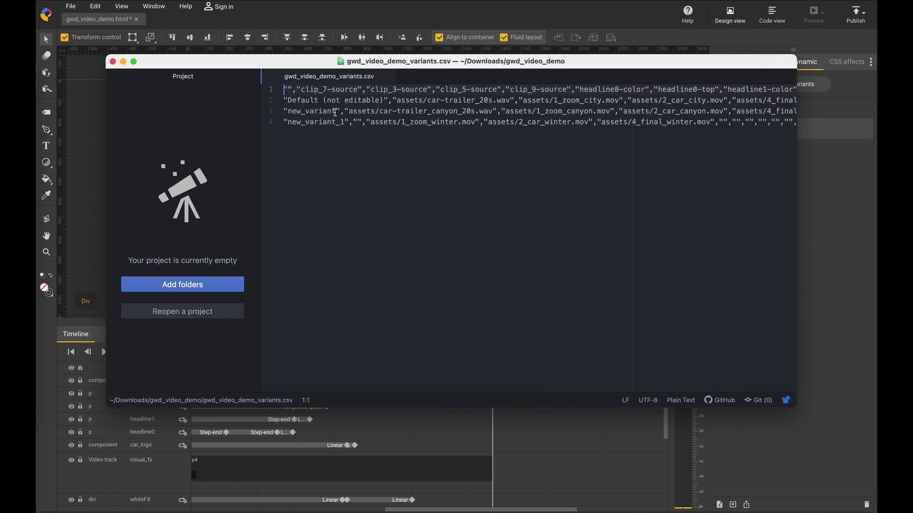
Rename the variant new_variant to Canyon in row 3 of the CSV.
{"action": "left_click_drag", "start_coordinate": [336, 112], "coordinate": [288, 112]}
{"action": "type", "text": "Canyon"}
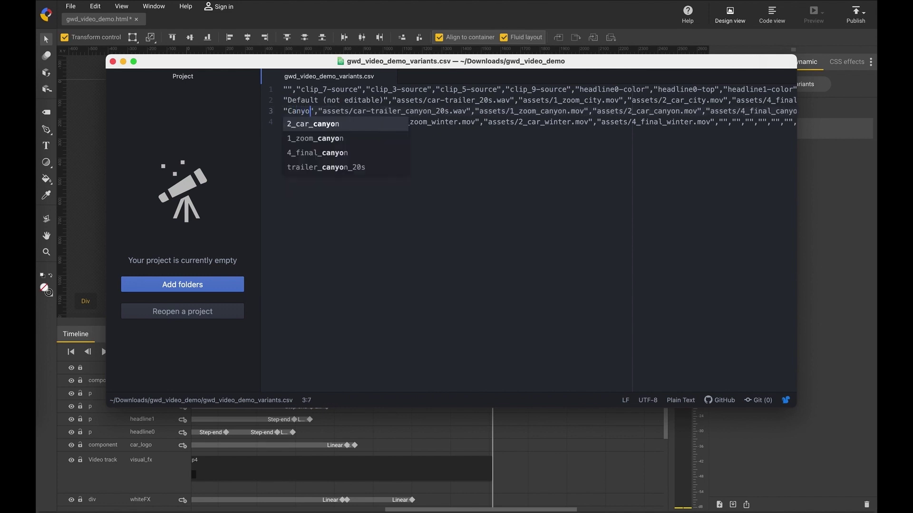
{"action": "left_click", "coordinate": [354, 111]}
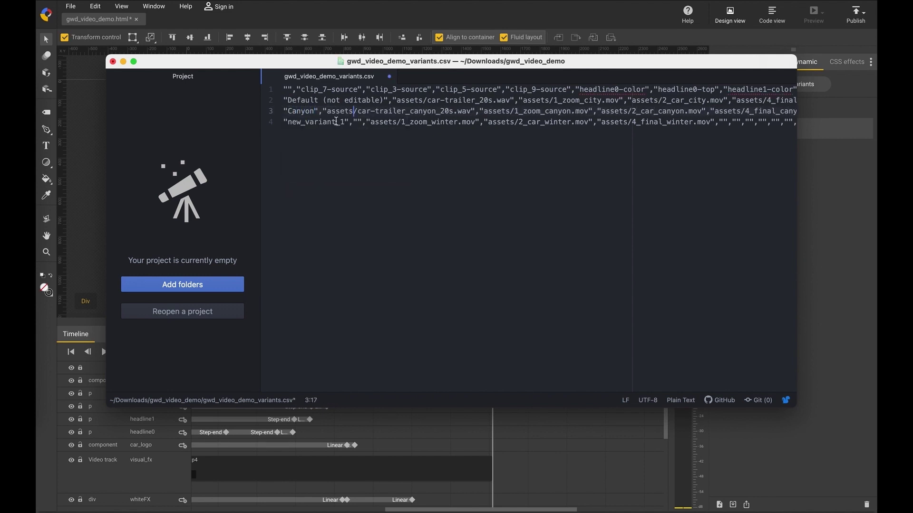
Rename the variant new_variant_1 to Winter in row 4, and save and close the CSV file.
{"action": "left_click_drag", "start_coordinate": [344, 123], "coordinate": [289, 126]}
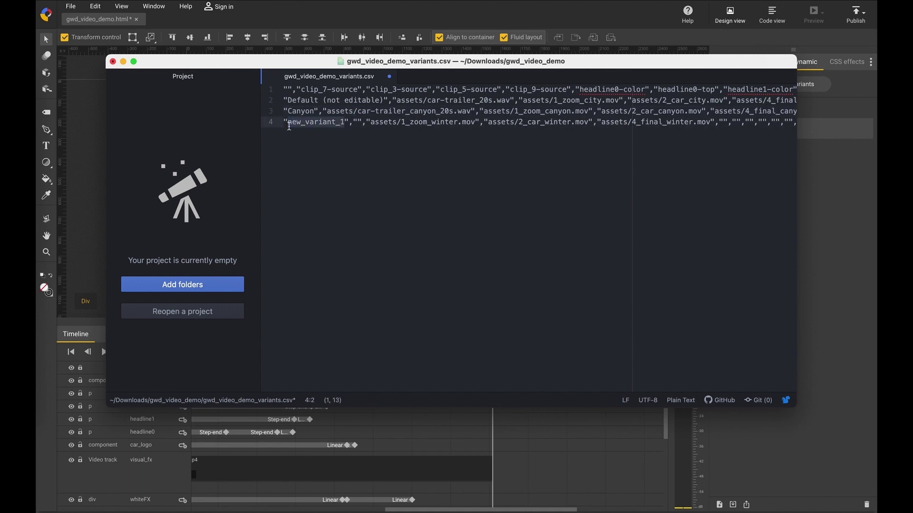
{"action": "type", "text": "Winter"}
{"action": "left_click", "coordinate": [428, 137]}
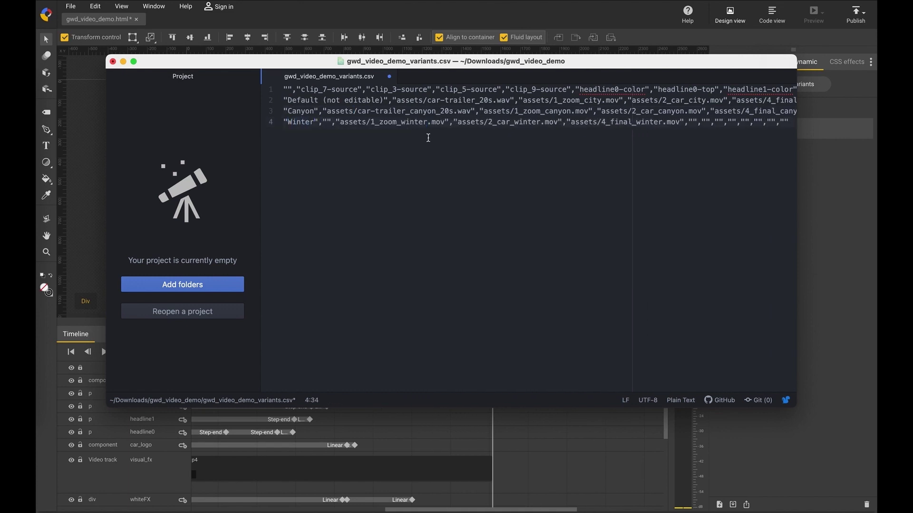
{"action": "key", "text": "super+s"}
{"action": "left_click", "coordinate": [113, 62]}
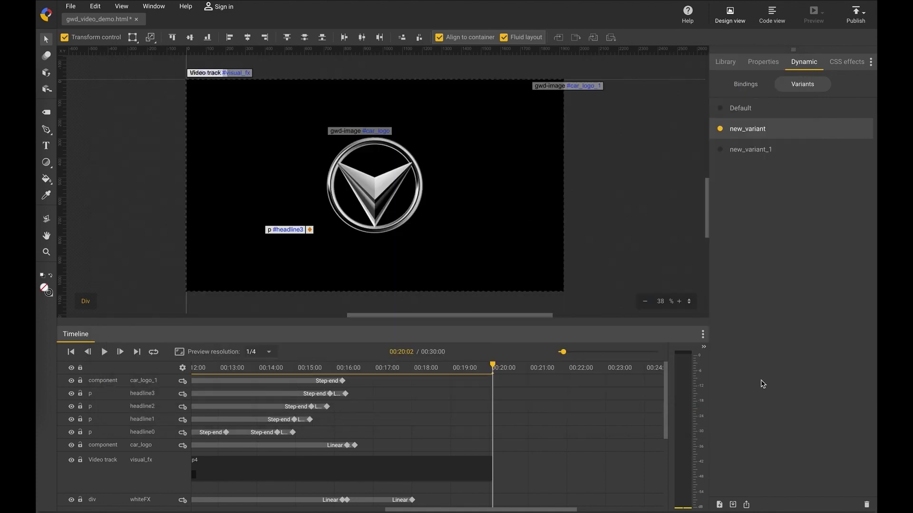
Import the edited gwd_video_demo_variants.csv from the gwd_video_demo folder into the project's variants.
{"action": "left_click", "coordinate": [746, 505]}
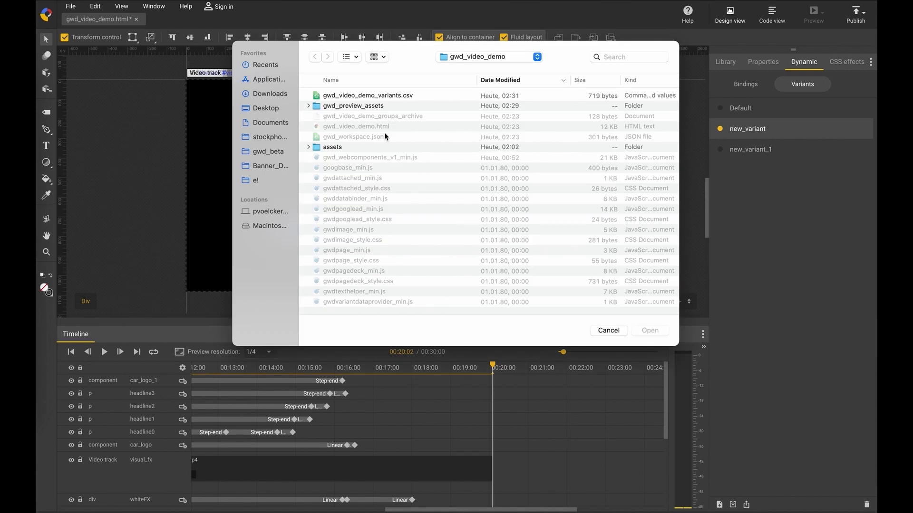
{"action": "left_click", "coordinate": [359, 96]}
{"action": "left_click", "coordinate": [648, 331]}
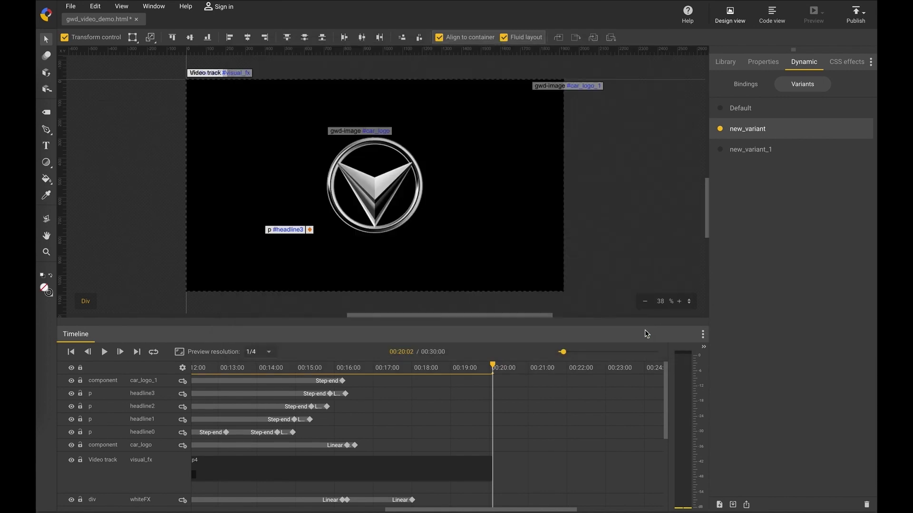
Select the Winter variant and play it from the start, pausing at about 00:03:03.
{"action": "left_click", "coordinate": [738, 131]}
{"action": "left_click", "coordinate": [737, 154]}
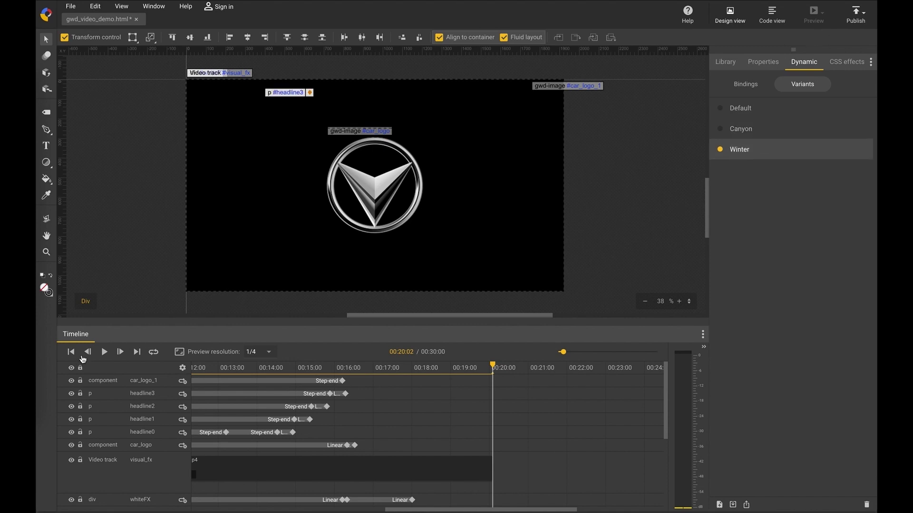
{"action": "left_click", "coordinate": [71, 352]}
{"action": "left_click", "coordinate": [104, 352]}
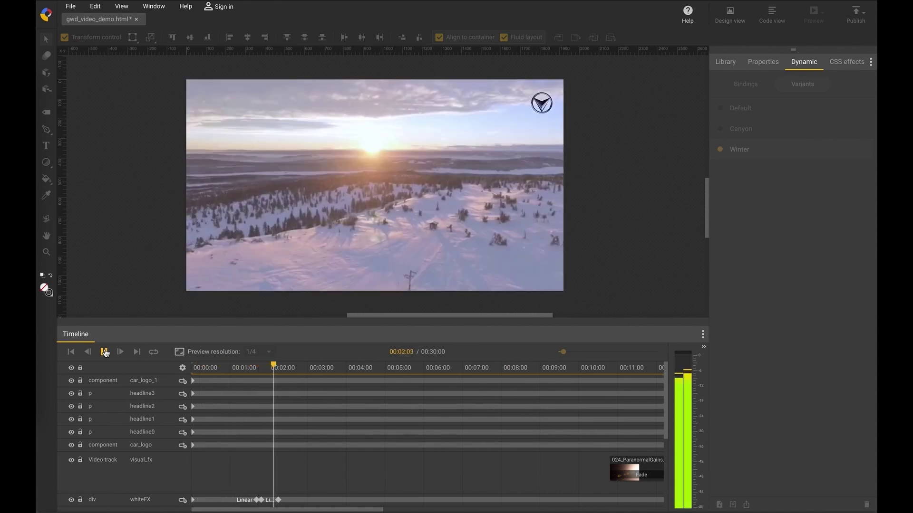
{"action": "left_click", "coordinate": [104, 352]}
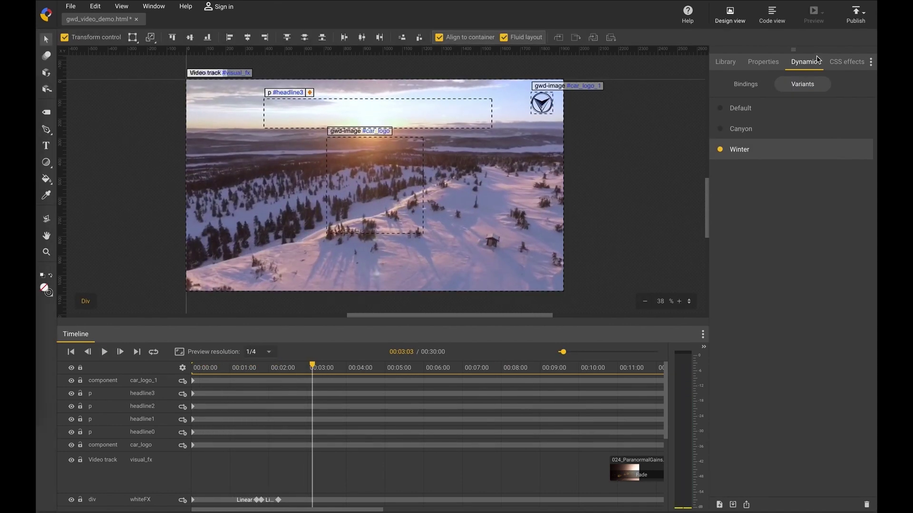
Set up a local video export that includes all variants: Default, Canyon and Winter.
{"action": "left_click", "coordinate": [857, 16]}
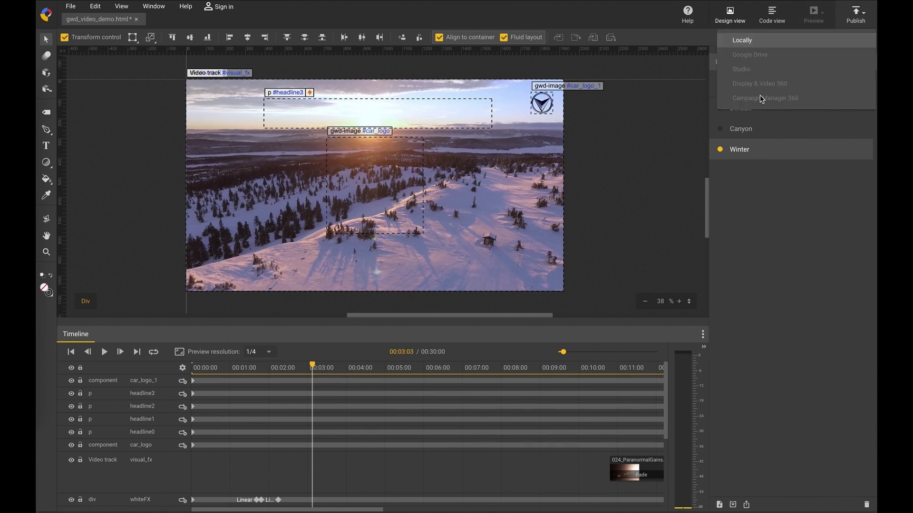
{"action": "left_click", "coordinate": [748, 41]}
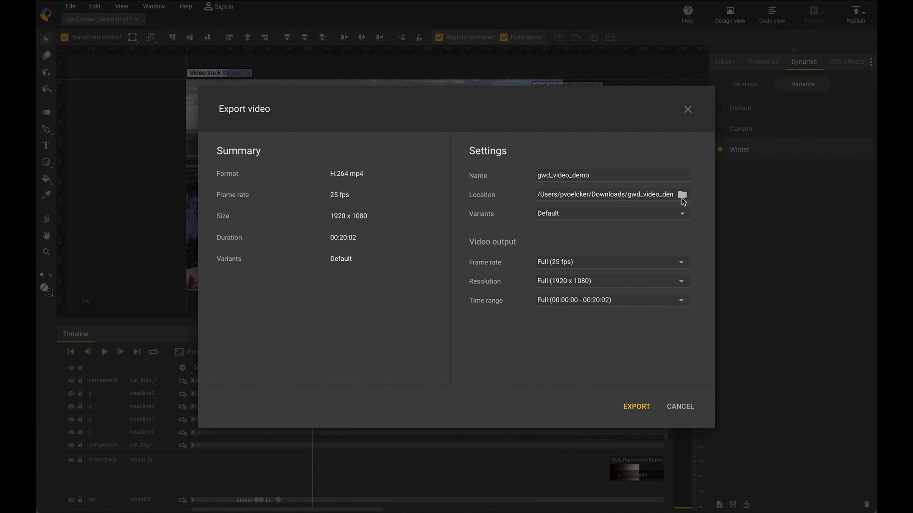
{"action": "left_click", "coordinate": [684, 216]}
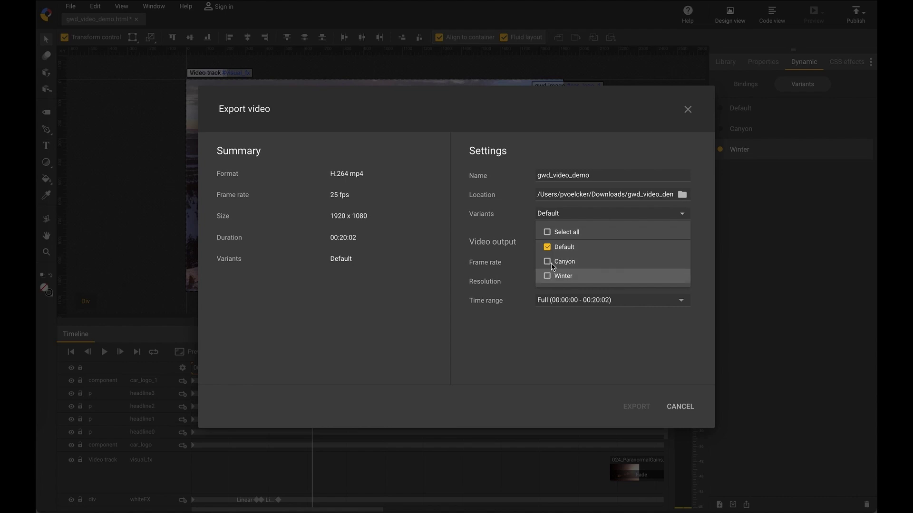
{"action": "left_click", "coordinate": [547, 232]}
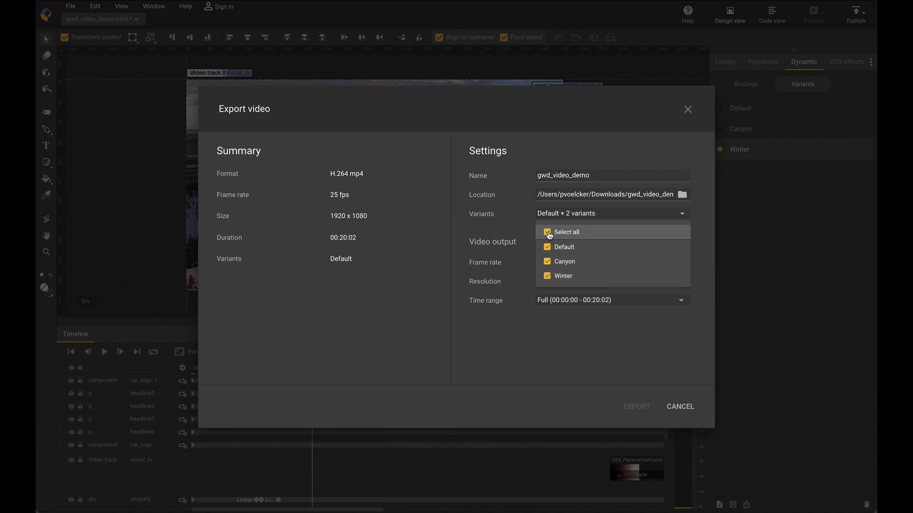
{"action": "left_click", "coordinate": [701, 230]}
Keep the full frame rate (25 fps), full resolution (1920 x 1080) and full time range, and export the videos.
{"action": "left_click", "coordinate": [683, 264]}
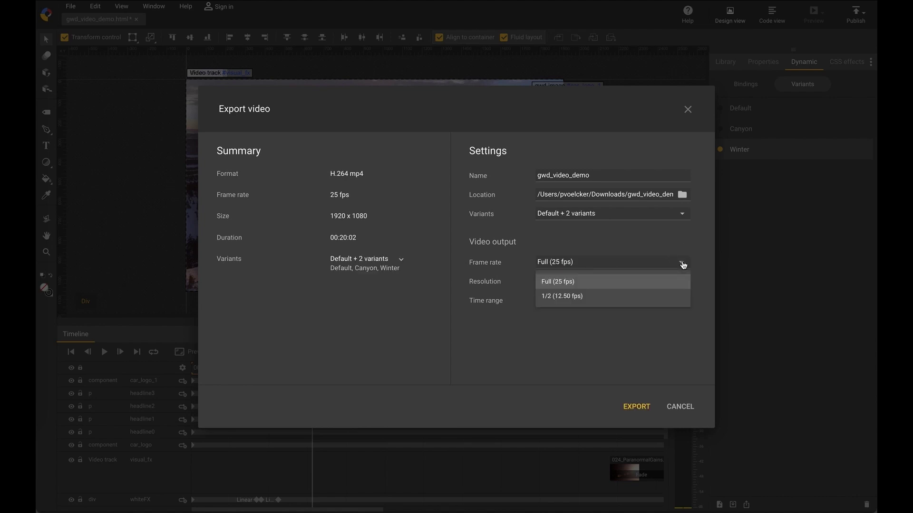
{"action": "left_click", "coordinate": [700, 266]}
{"action": "left_click", "coordinate": [683, 284]}
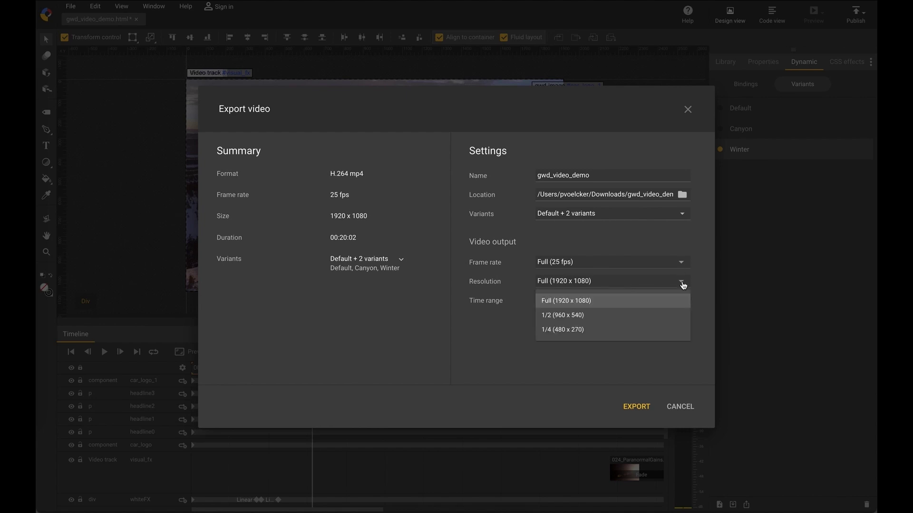
{"action": "left_click", "coordinate": [699, 286]}
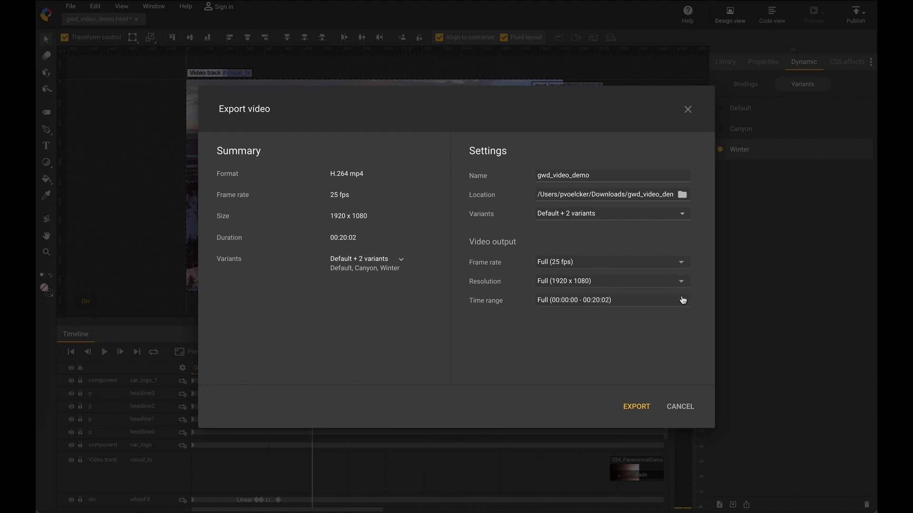
{"action": "left_click", "coordinate": [683, 302]}
{"action": "left_click", "coordinate": [699, 305]}
{"action": "left_click", "coordinate": [638, 407]}
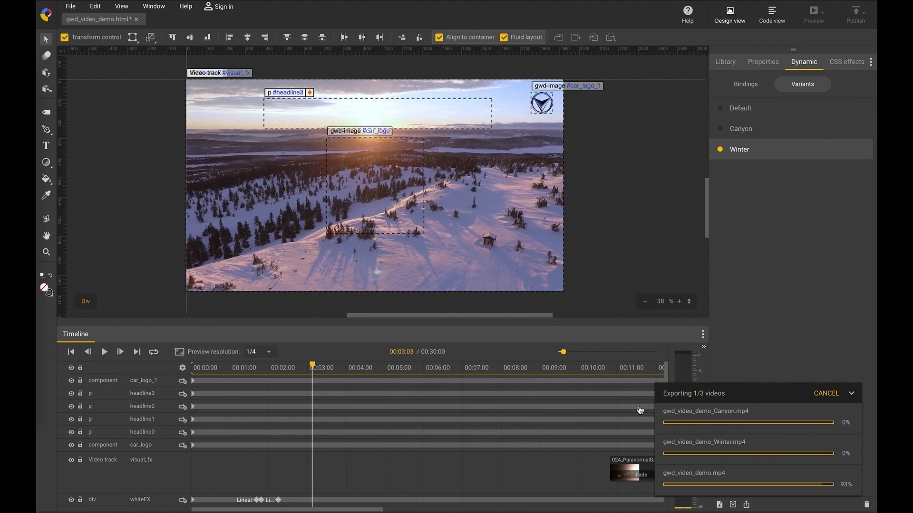
Open the code of gwd_video_demo.html and examine its styles, animation keyframes and the headline texts in the body.
{"action": "left_click", "coordinate": [772, 20]}
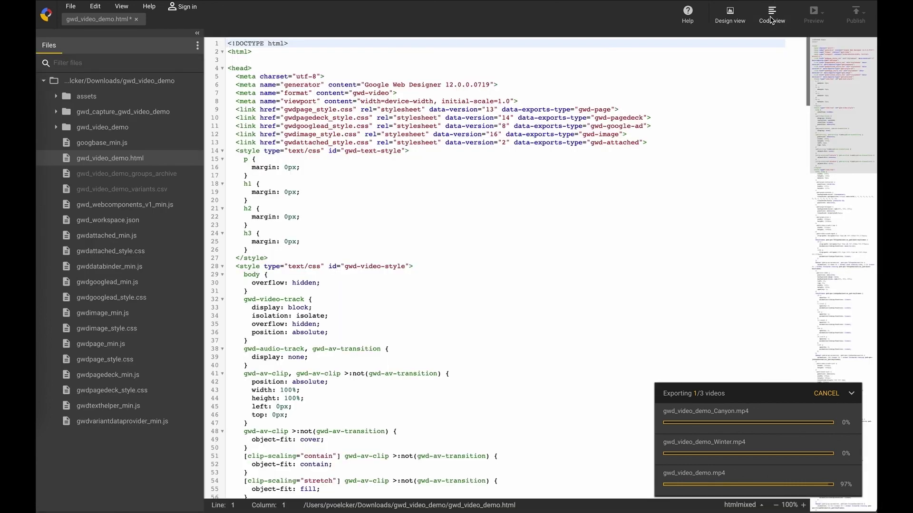
{"action": "scroll", "coordinate": [386, 172], "scroll_direction": "down", "scroll_amount": 3}
{"action": "scroll", "coordinate": [385, 171], "scroll_direction": "down", "scroll_amount": 18}
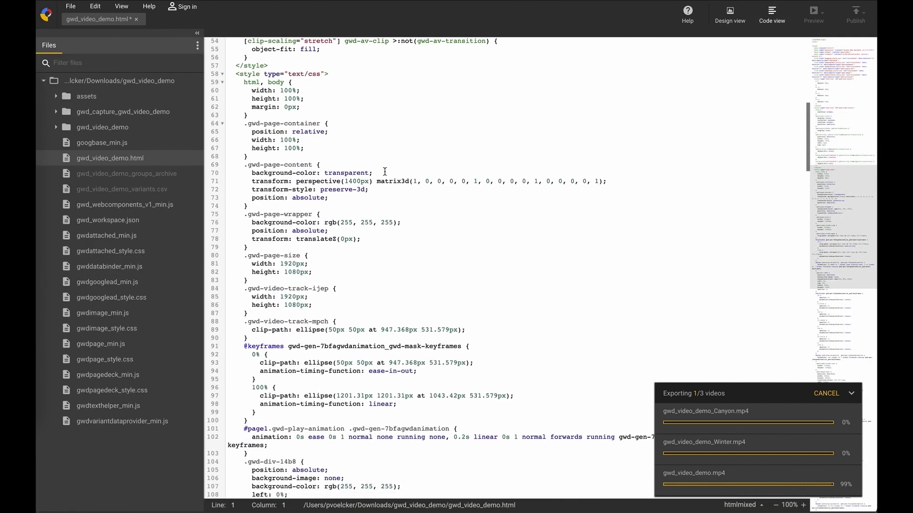
{"action": "scroll", "coordinate": [385, 171], "scroll_direction": "down", "scroll_amount": 15}
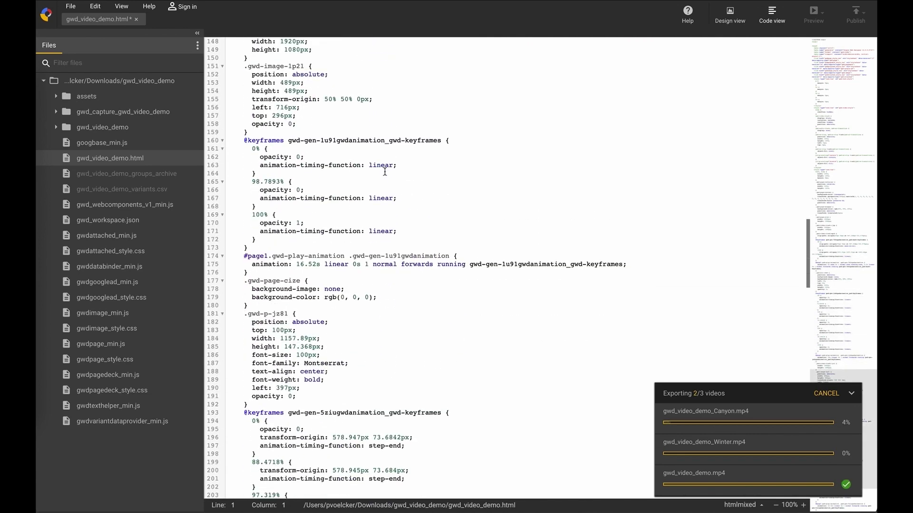
{"action": "scroll", "coordinate": [385, 172], "scroll_direction": "down", "scroll_amount": 17}
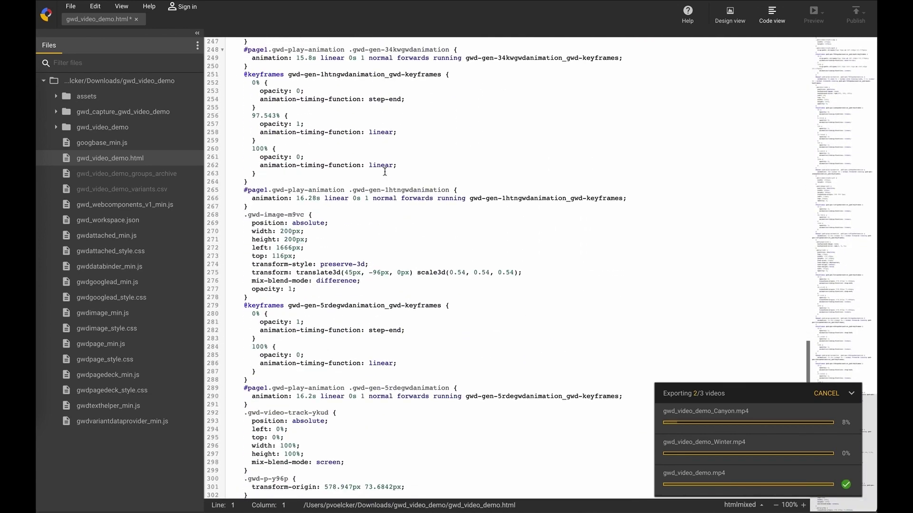
{"action": "scroll", "coordinate": [385, 172], "scroll_direction": "down", "scroll_amount": 3}
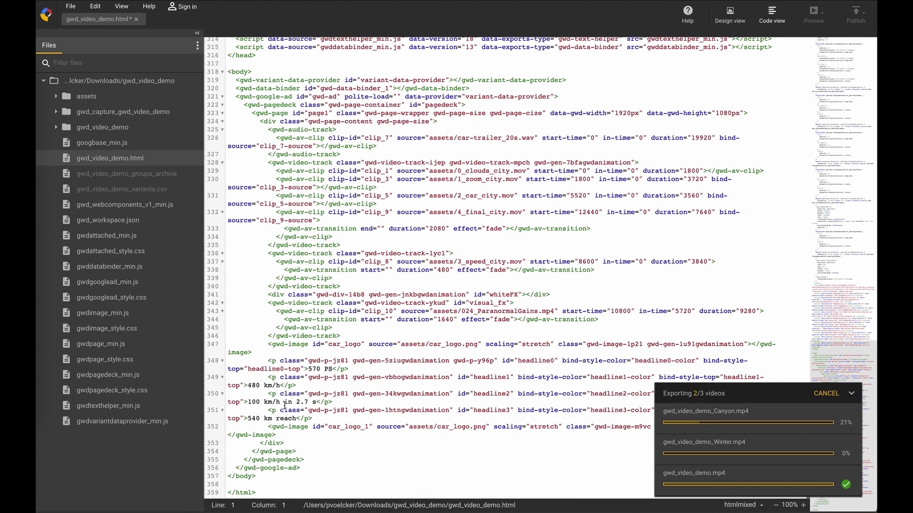
{"action": "left_click_drag", "start_coordinate": [288, 417], "coordinate": [251, 419]}
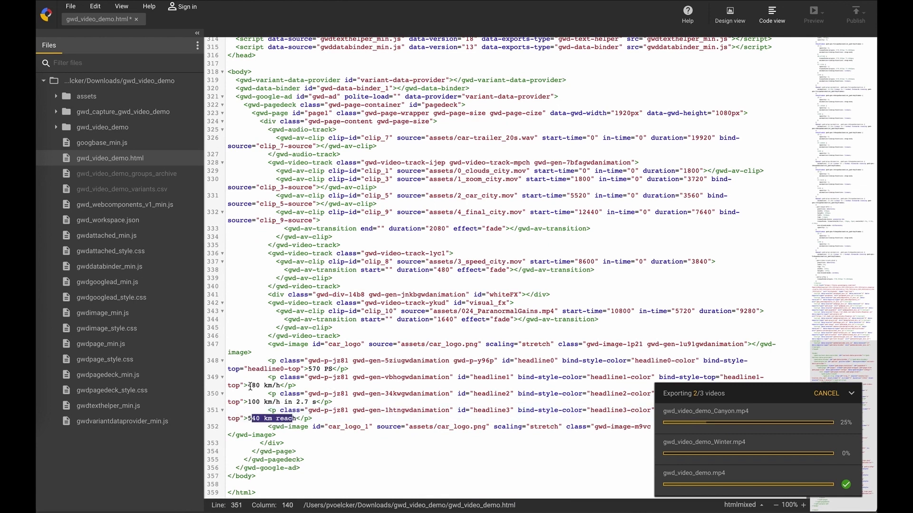
{"action": "left_click_drag", "start_coordinate": [249, 385], "coordinate": [279, 385]}
{"action": "left_click_drag", "start_coordinate": [332, 369], "coordinate": [313, 369]}
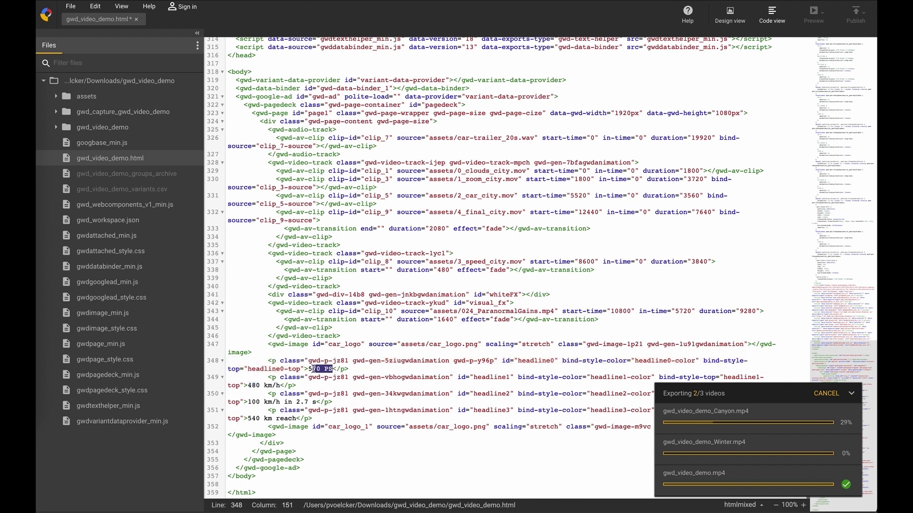
{"action": "left_click", "coordinate": [311, 369]}
Examine the source and start-time attributes of the city video clips in the code, and return to the design view.
{"action": "scroll", "coordinate": [337, 306], "scroll_direction": "up", "scroll_amount": 6}
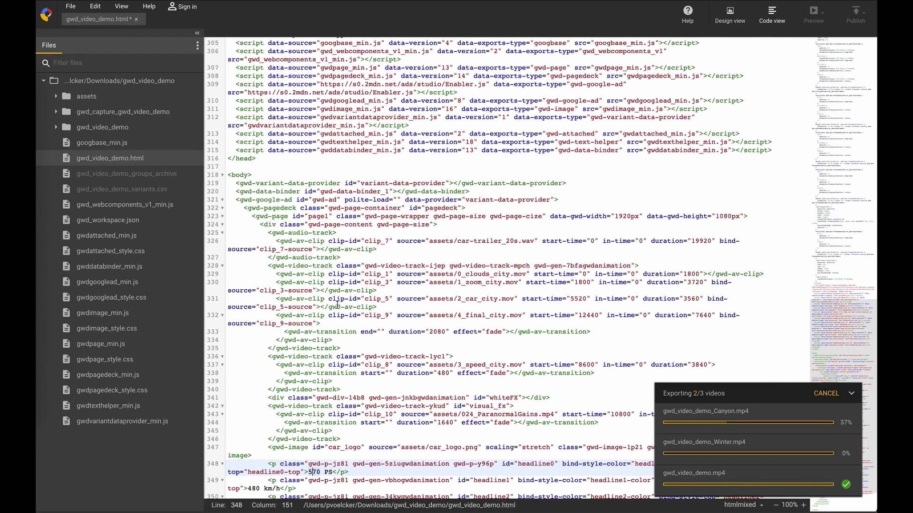
{"action": "left_click_drag", "start_coordinate": [368, 307], "coordinate": [529, 312]}
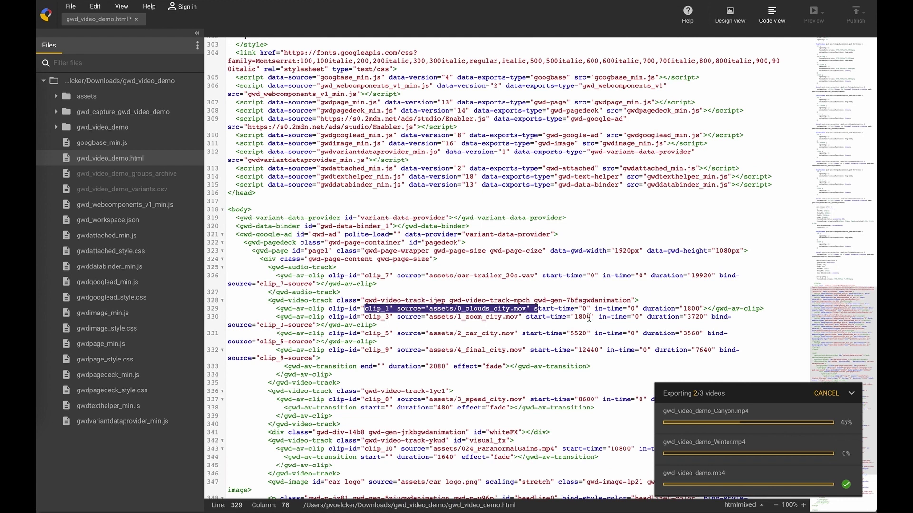
{"action": "left_click_drag", "start_coordinate": [591, 316], "coordinate": [531, 316]}
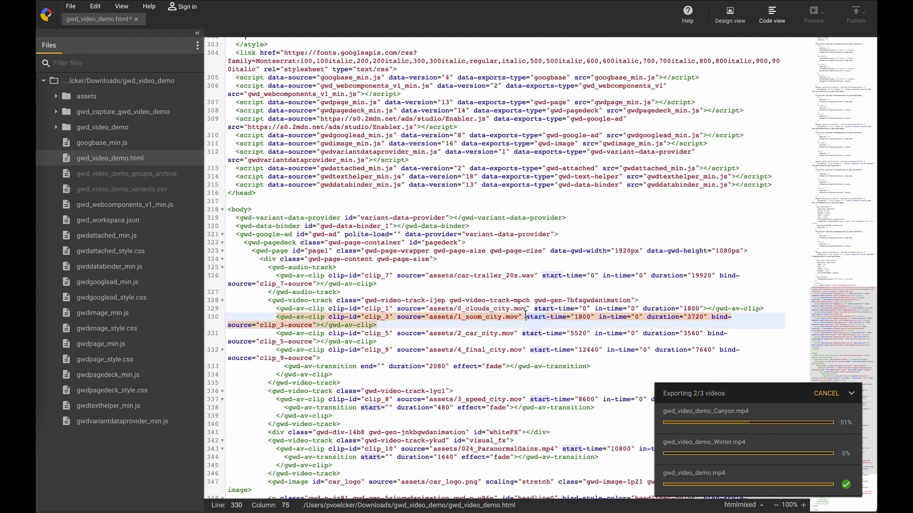
{"action": "left_click", "coordinate": [516, 300]}
{"action": "scroll", "coordinate": [517, 300], "scroll_direction": "up", "scroll_amount": 20}
{"action": "scroll", "coordinate": [516, 301], "scroll_direction": "up", "scroll_amount": 20}
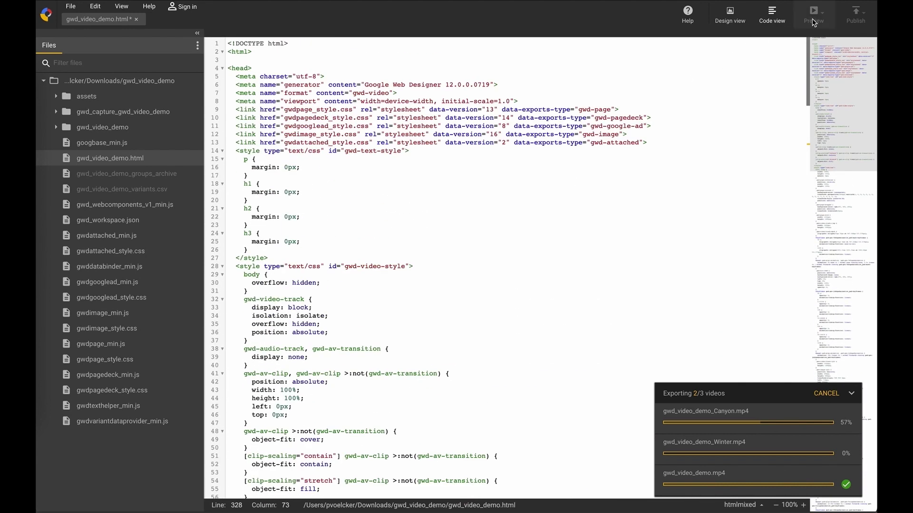
{"action": "left_click", "coordinate": [731, 18]}
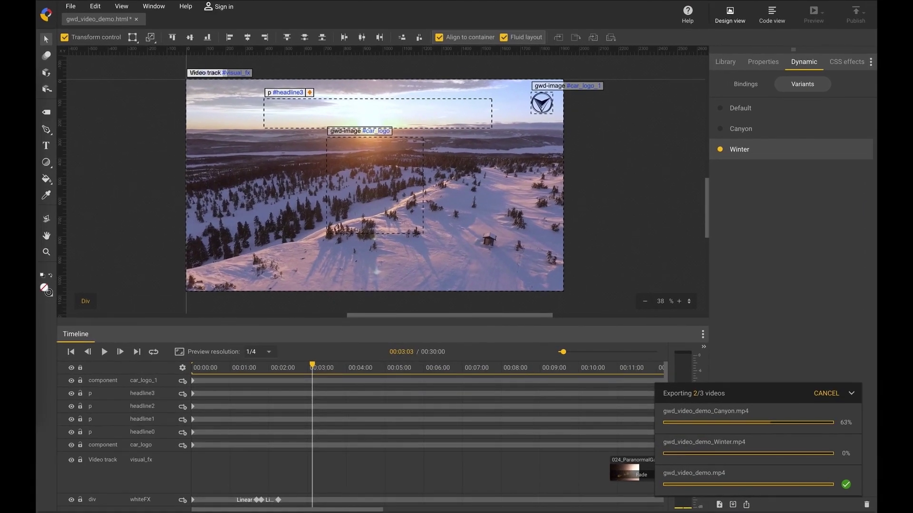
Switch to Finder and open the gwd_video_demo export subfolder within the gwd_video_demo project folder in Downloads.
{"action": "left_click", "coordinate": [433, 103]}
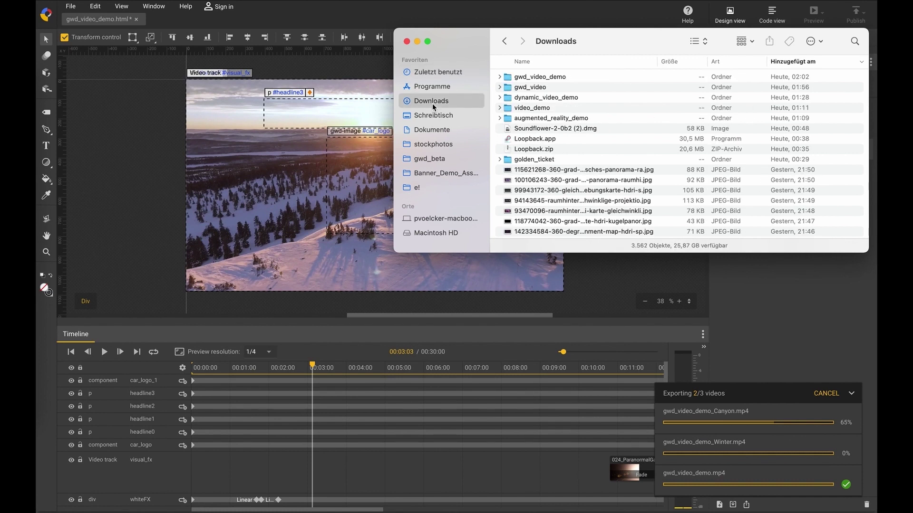
{"action": "left_click_drag", "start_coordinate": [608, 45], "coordinate": [513, 79]}
{"action": "double_click", "coordinate": [447, 111]}
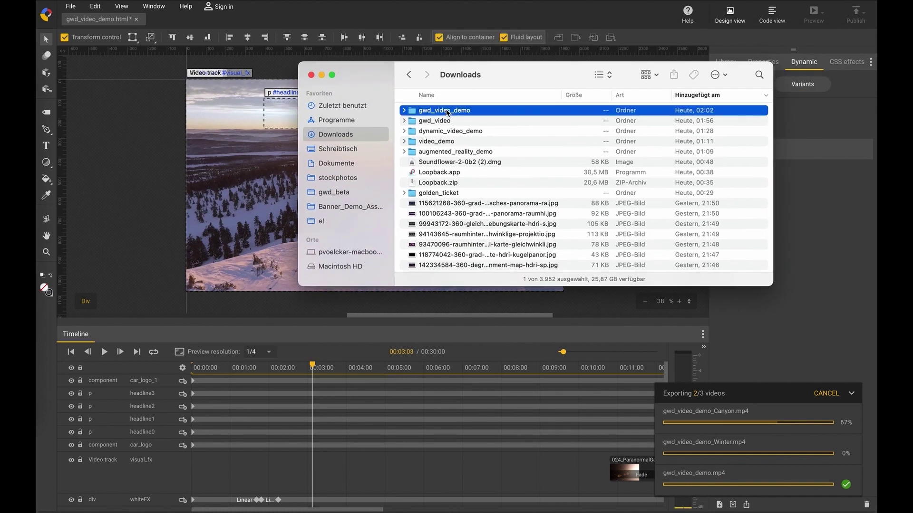
{"action": "double_click", "coordinate": [436, 152]}
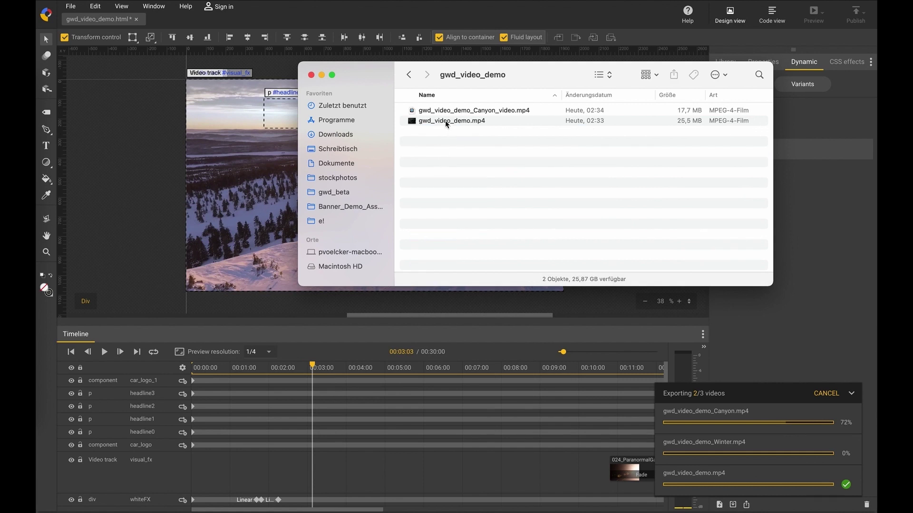
Play the exported gwd_video_demo.mp4 through to the end and close it.
{"action": "double_click", "coordinate": [445, 121]}
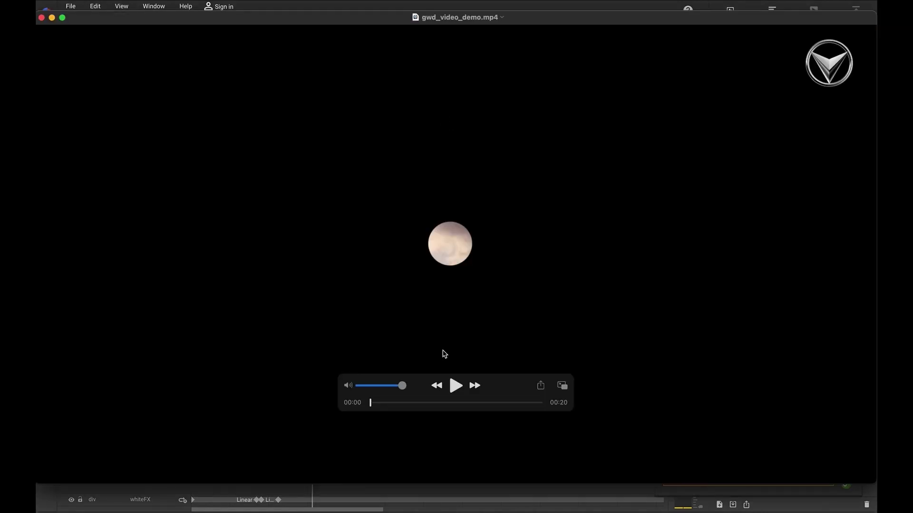
{"action": "left_click", "coordinate": [456, 387]}
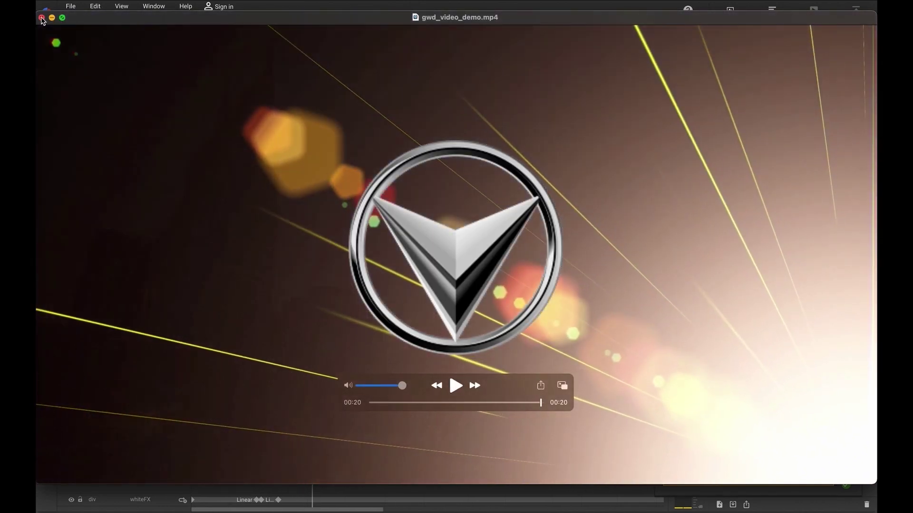
{"action": "left_click", "coordinate": [42, 18]}
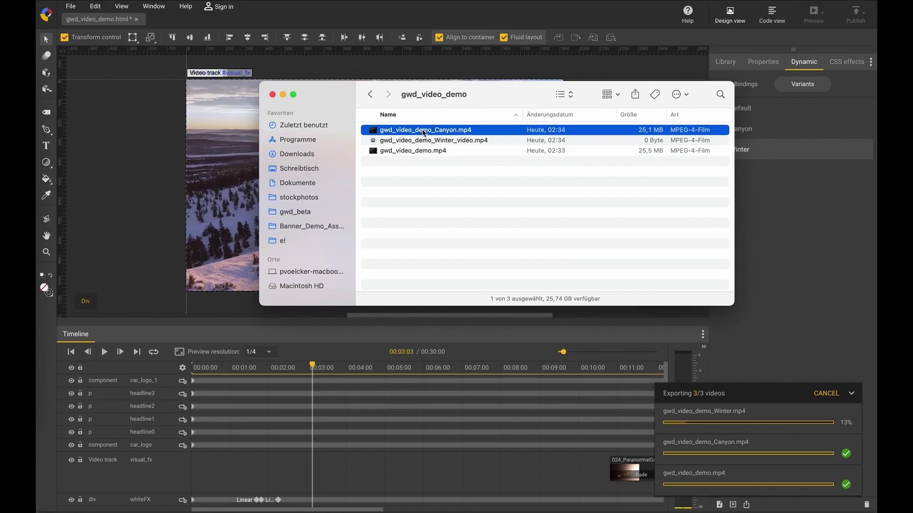
Open the exported gwd_video_demo_Canyon.mp4 and play it from the start.
{"action": "double_click", "coordinate": [424, 133]}
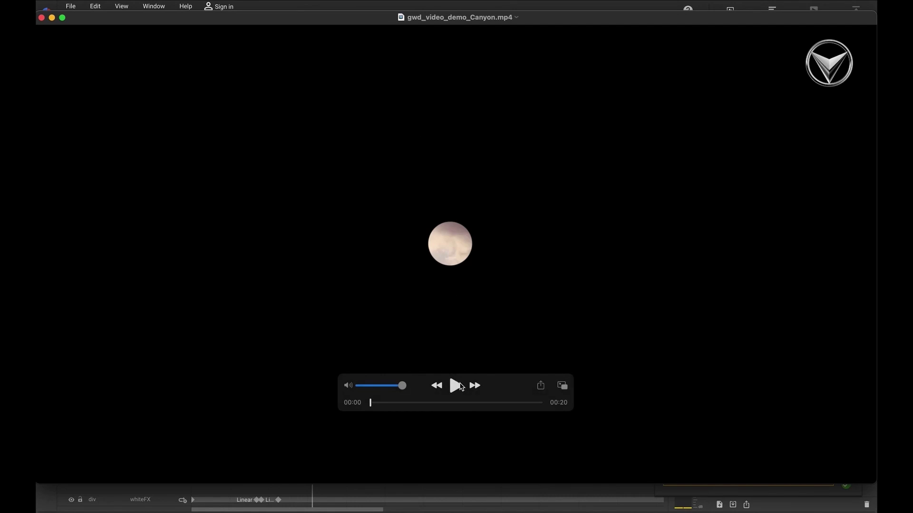
{"action": "left_click", "coordinate": [455, 386]}
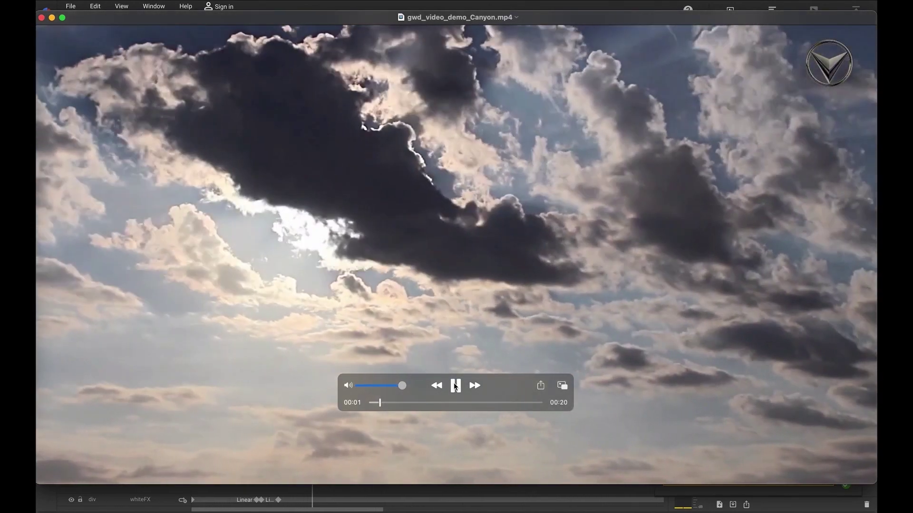